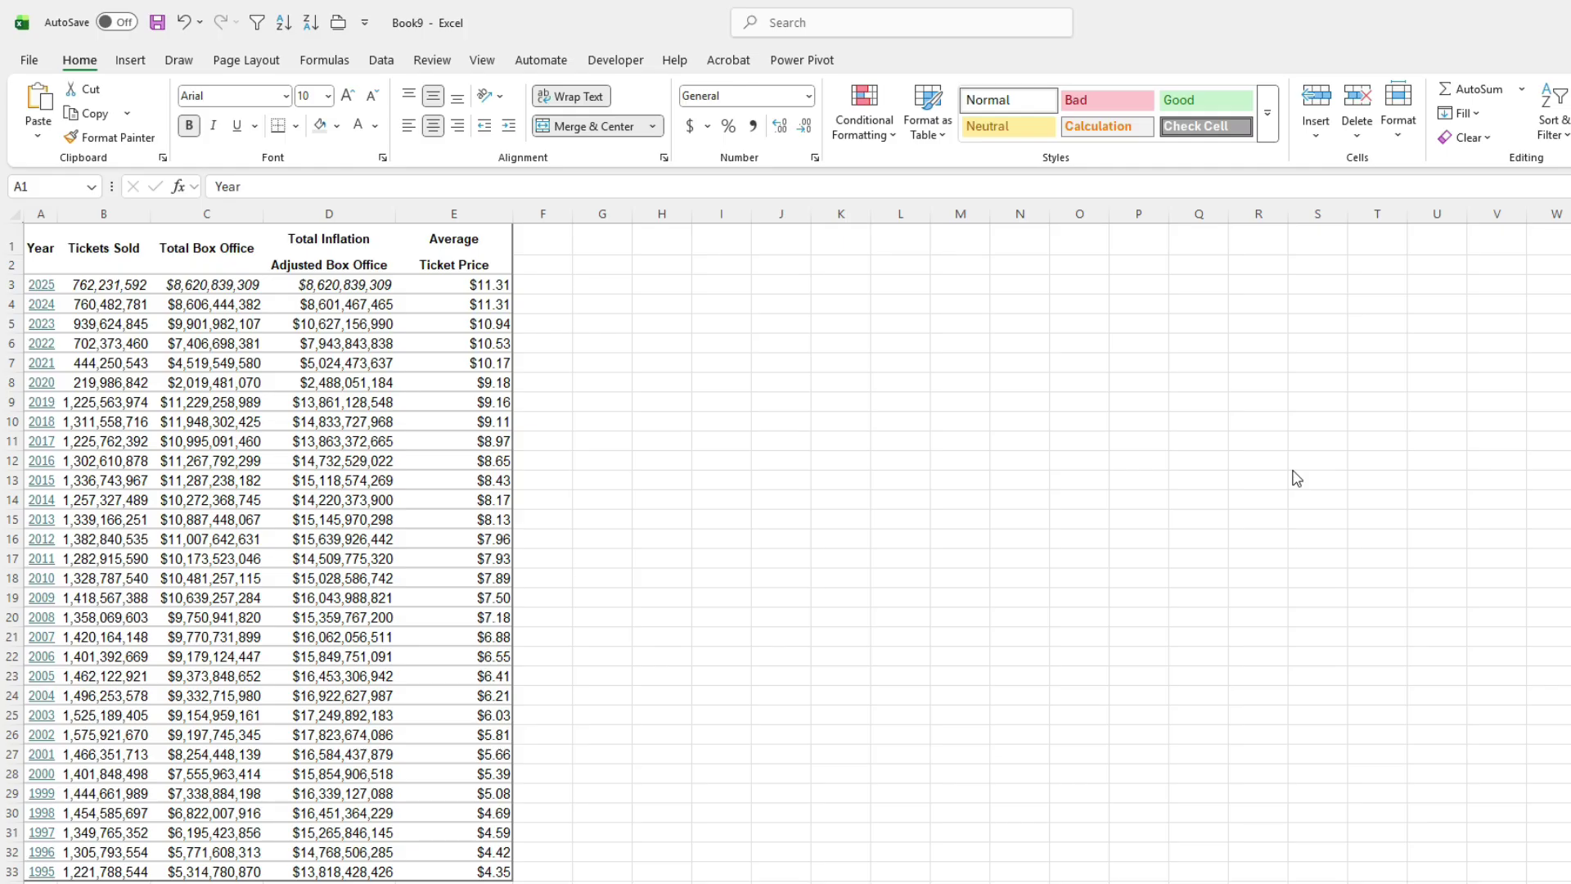
- Enter the label Year in cell G3 and the lookup year 2020 in H3
left_click(603, 282)
left_click(604, 282)
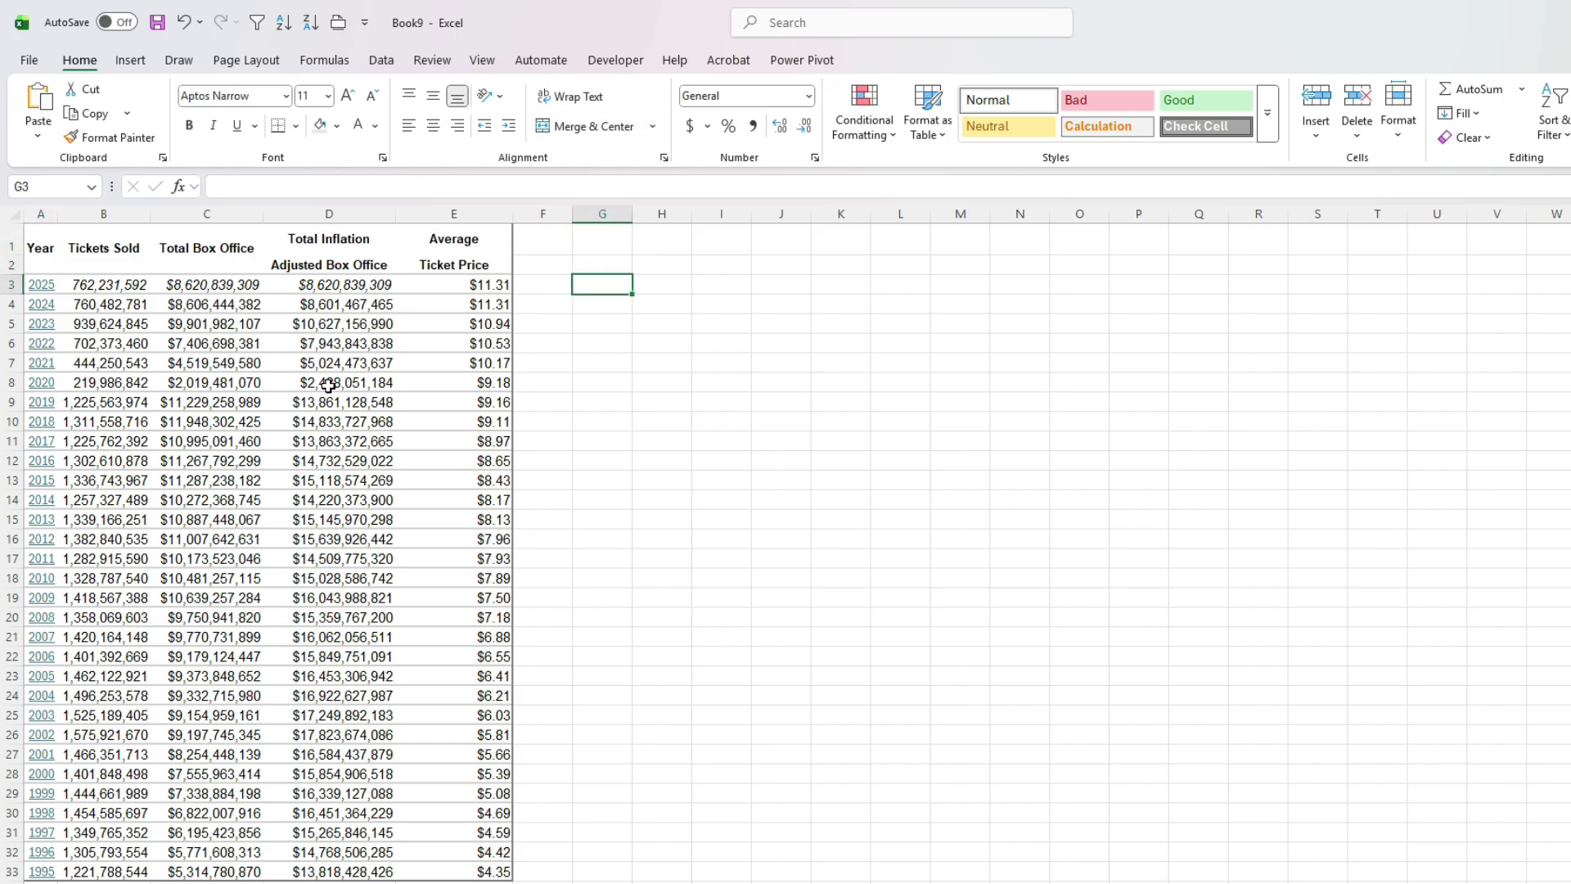
type("Year")
key("Tab")
type("2020")
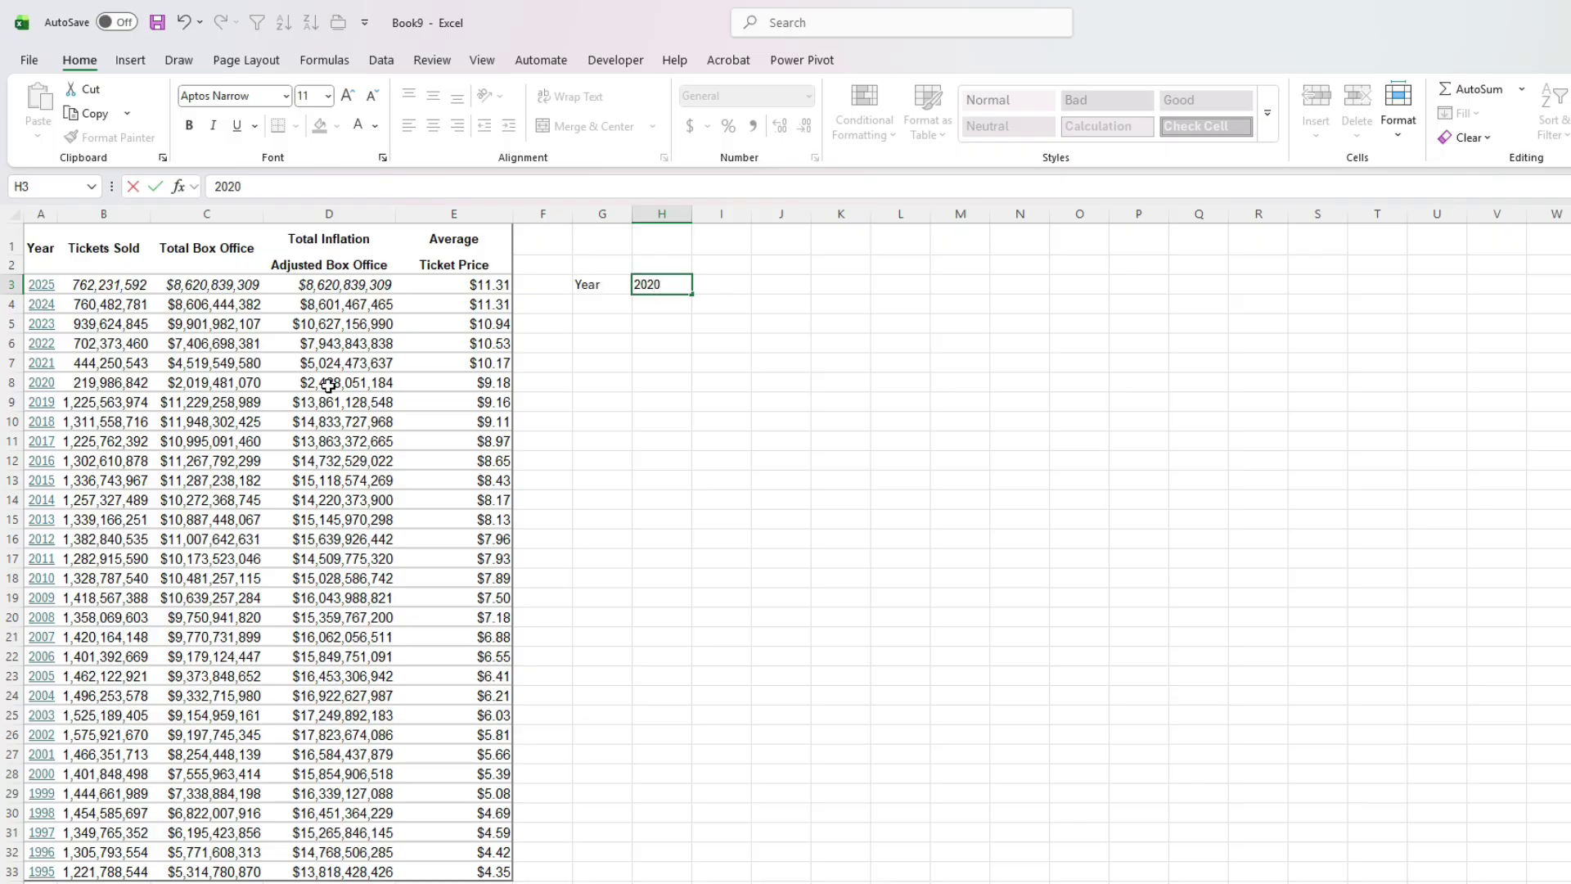
key("Return")
- Label G4 XLOOKUP and enter =XLOOKUP(H3,A:A,B:B) in H4 to return the tickets sold for the lookup year
type("XLOOKUP")
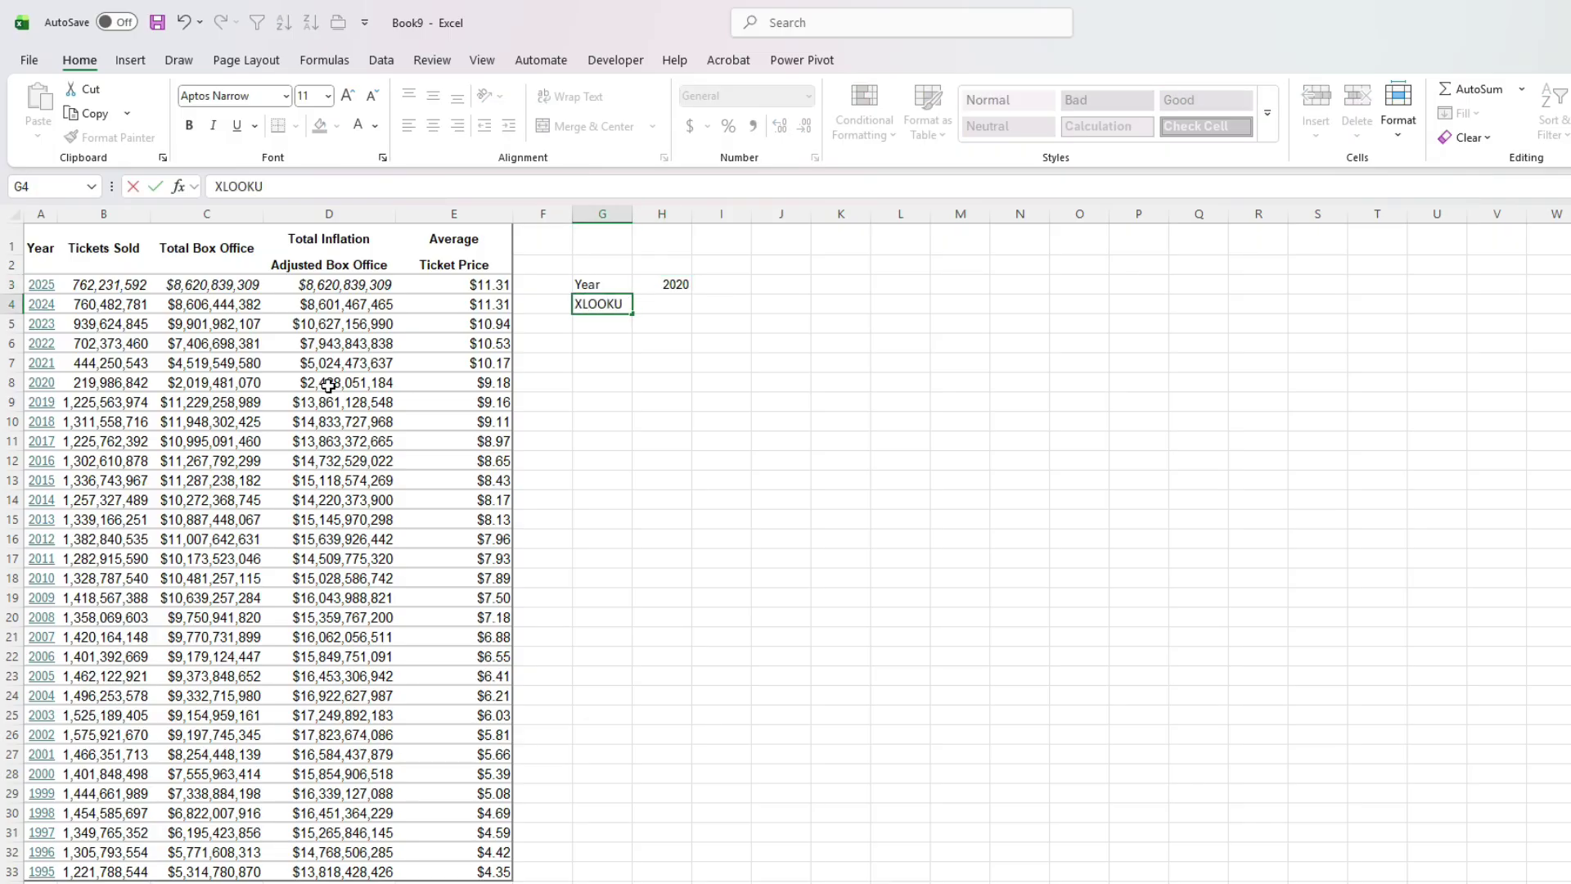
key("Tab")
type("=xl")
key("Tab")
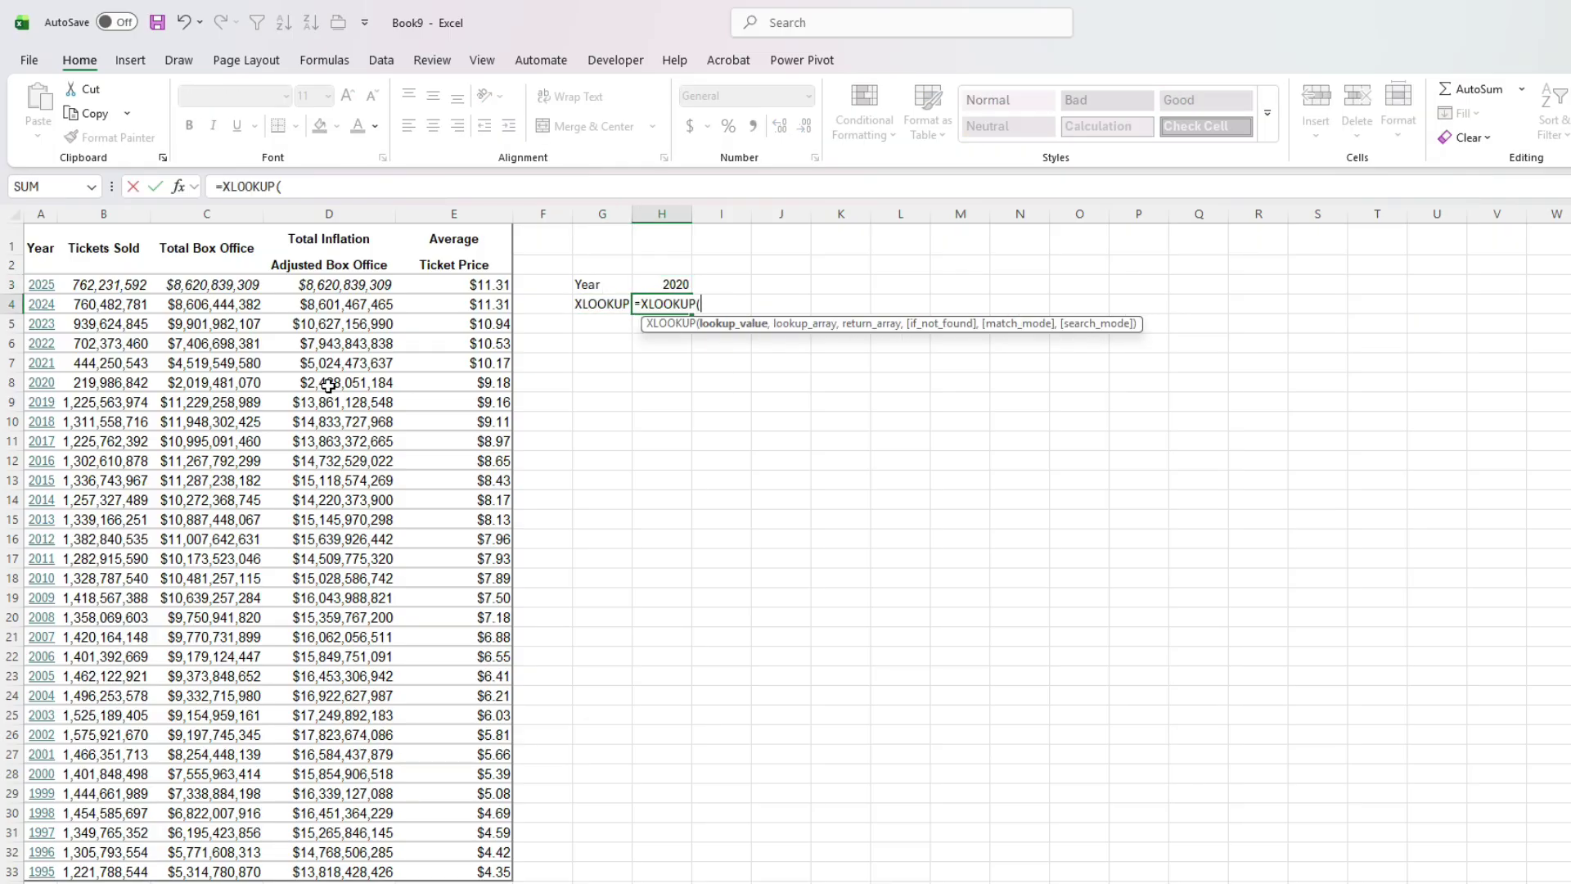
key("Up")
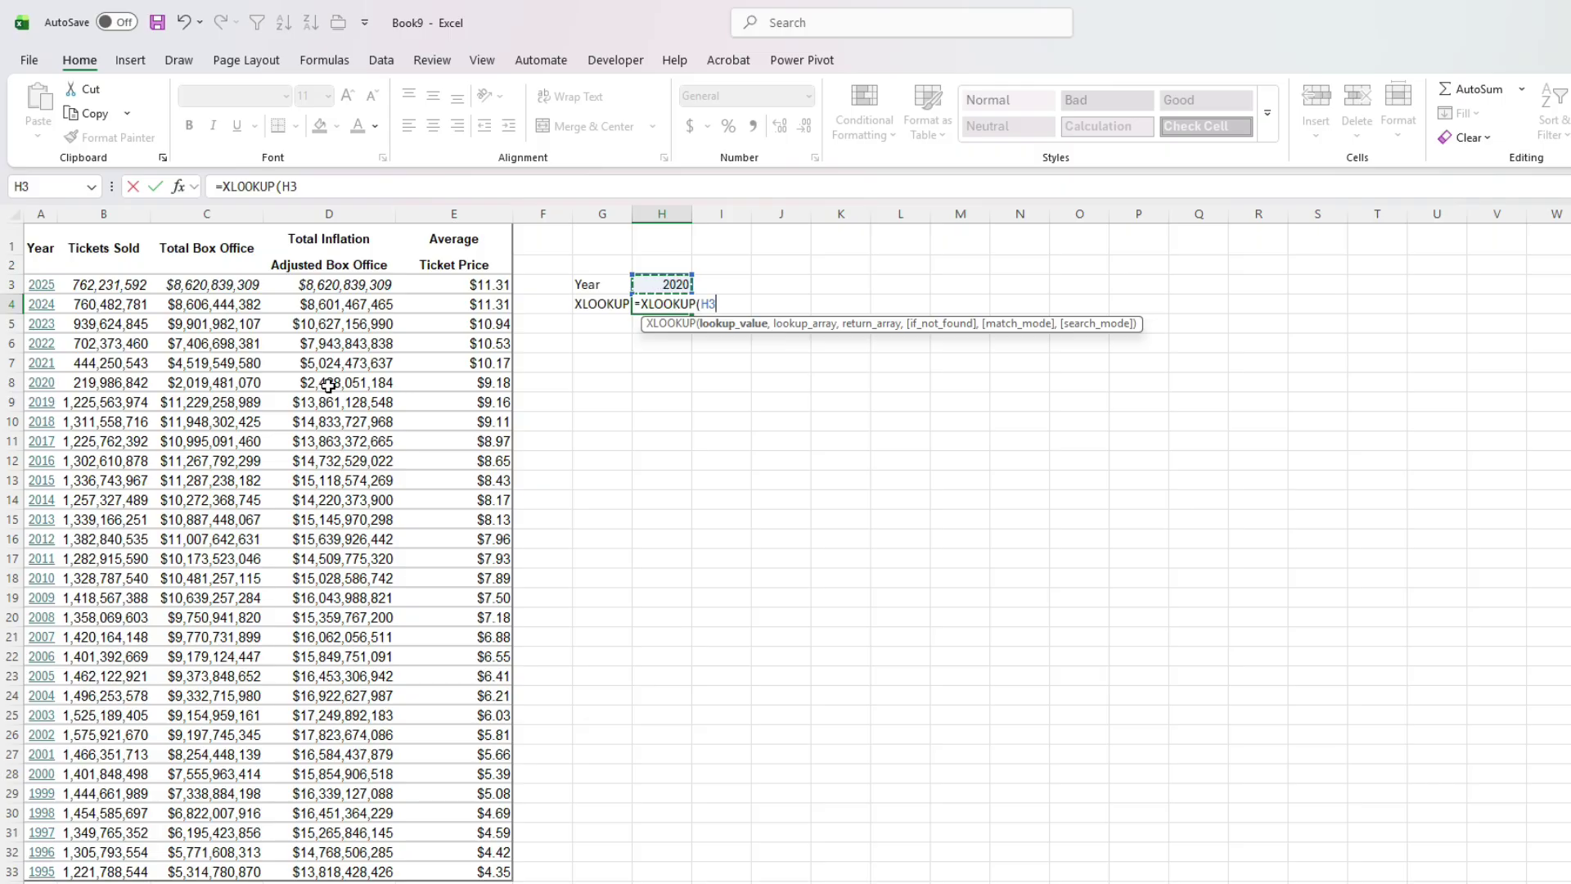
type(",")
left_click(43, 211)
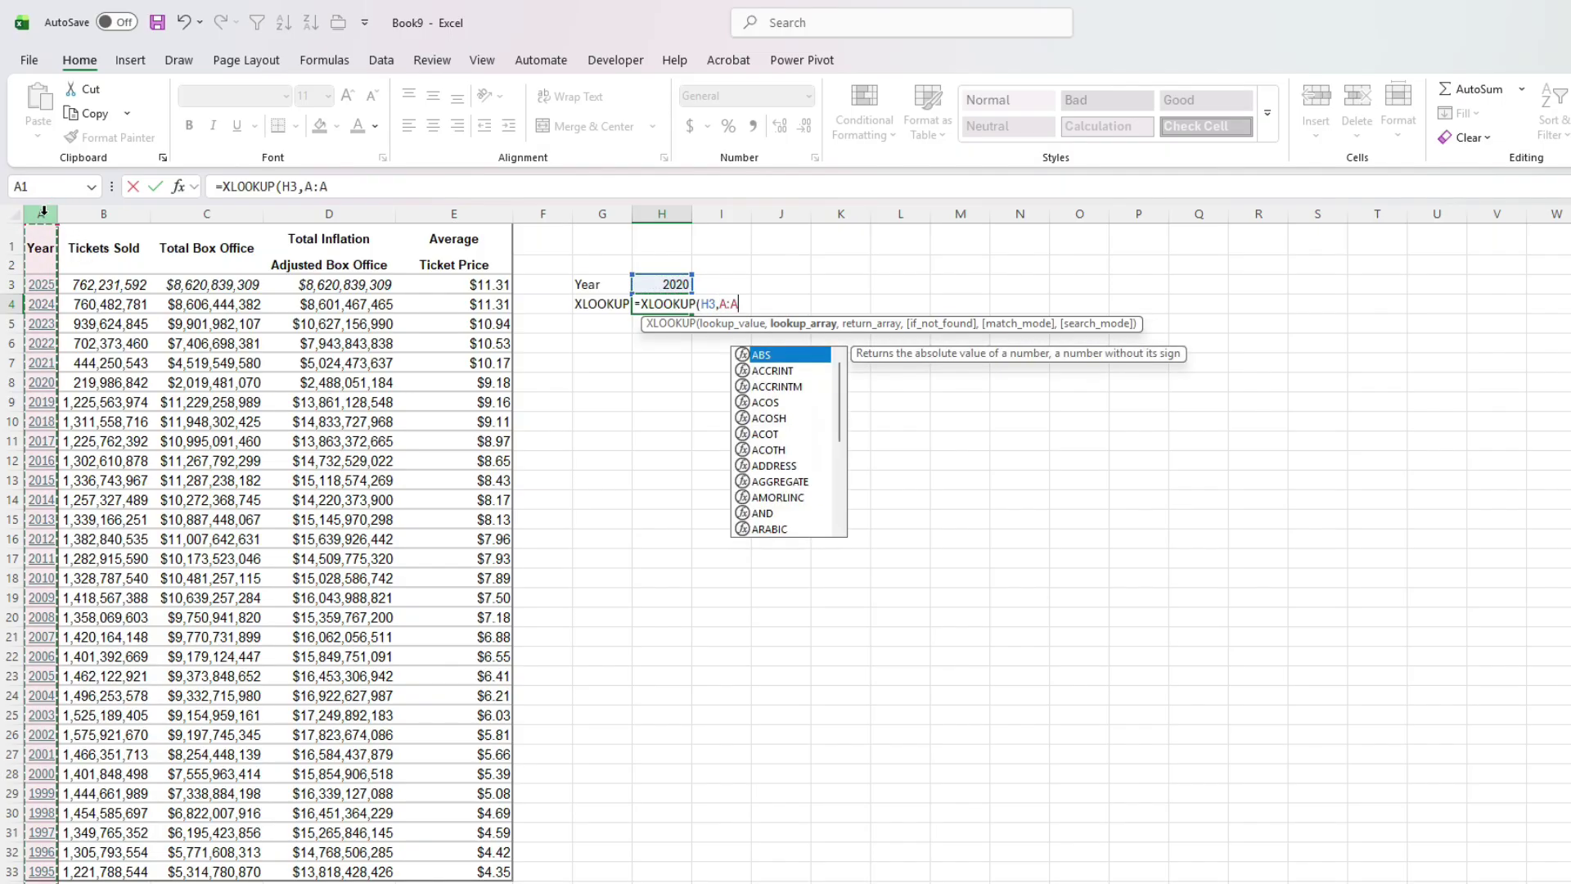
type(",")
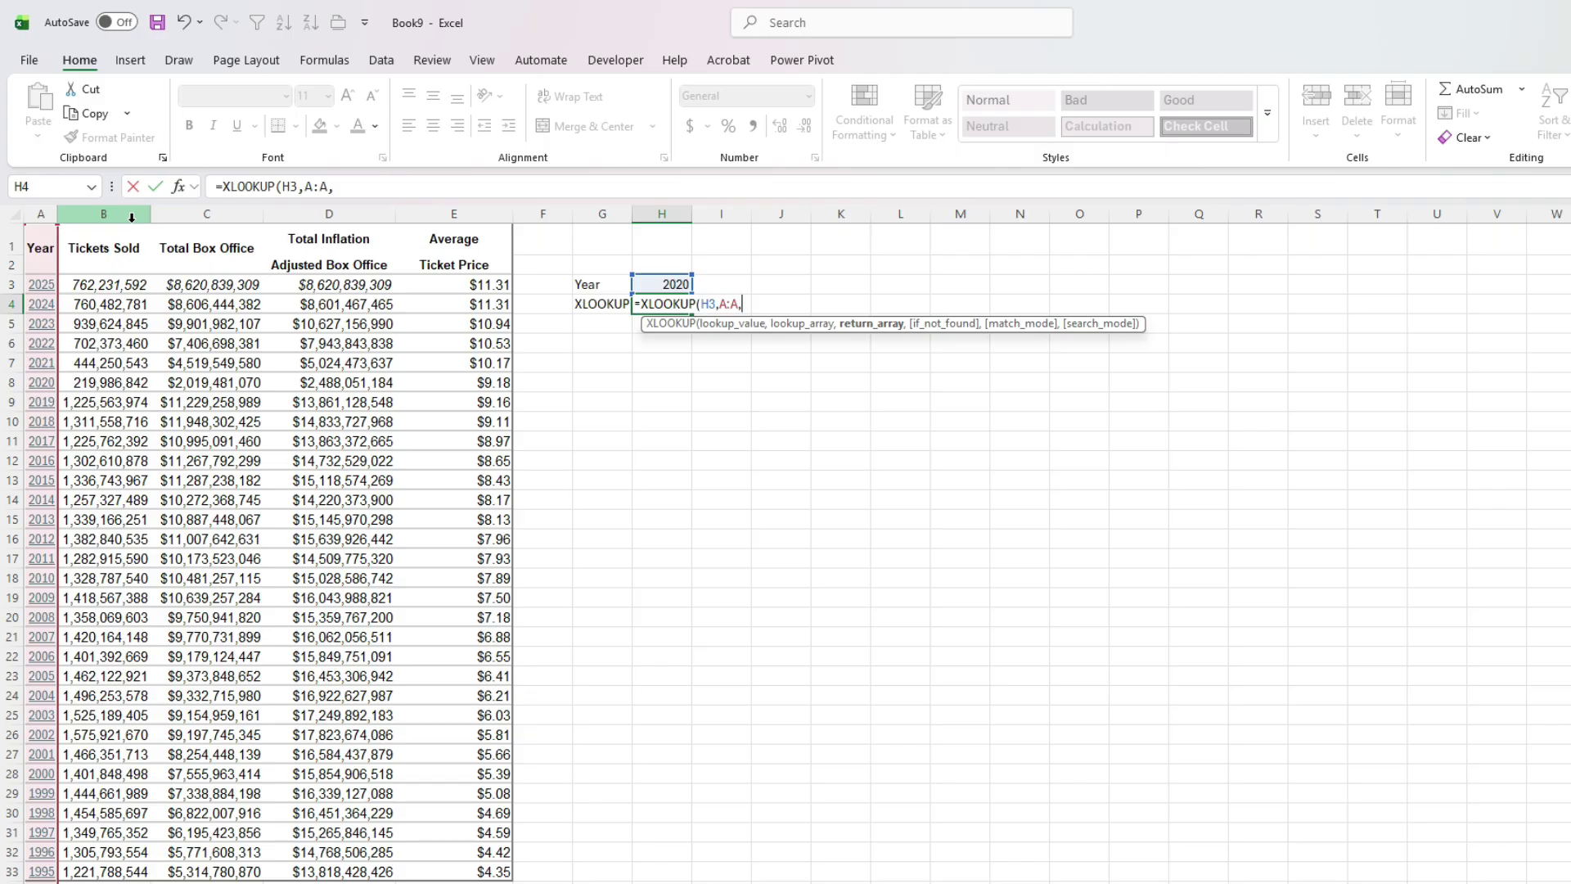
left_click(131, 217)
key("Return")
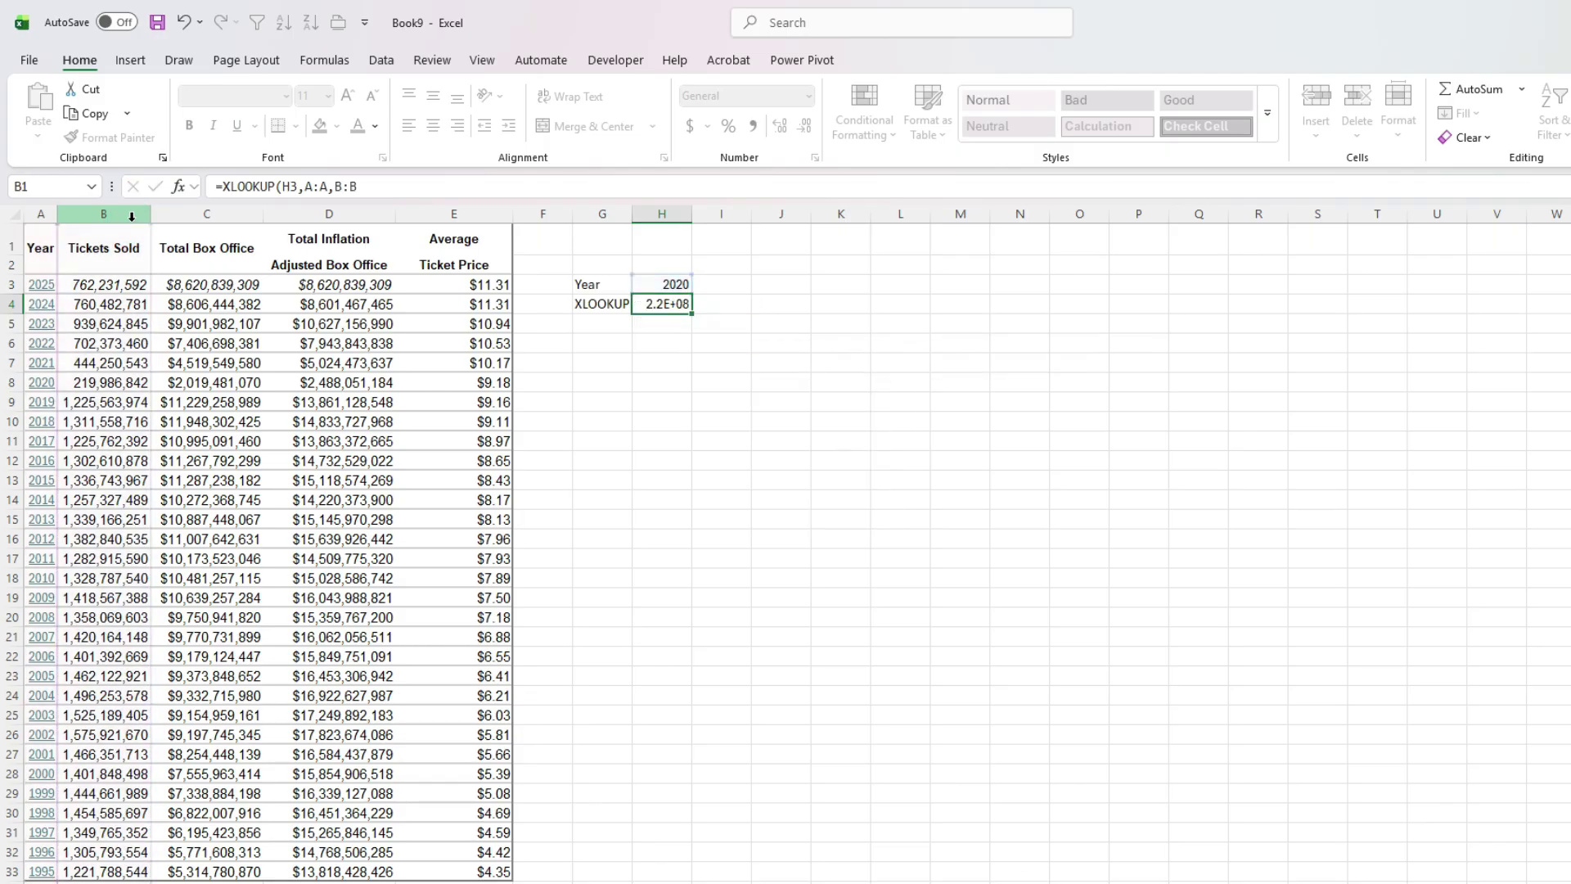
- Format the XLOOKUP result in H4 with thousands separators and no decimal places
key("Up")
left_click(752, 125)
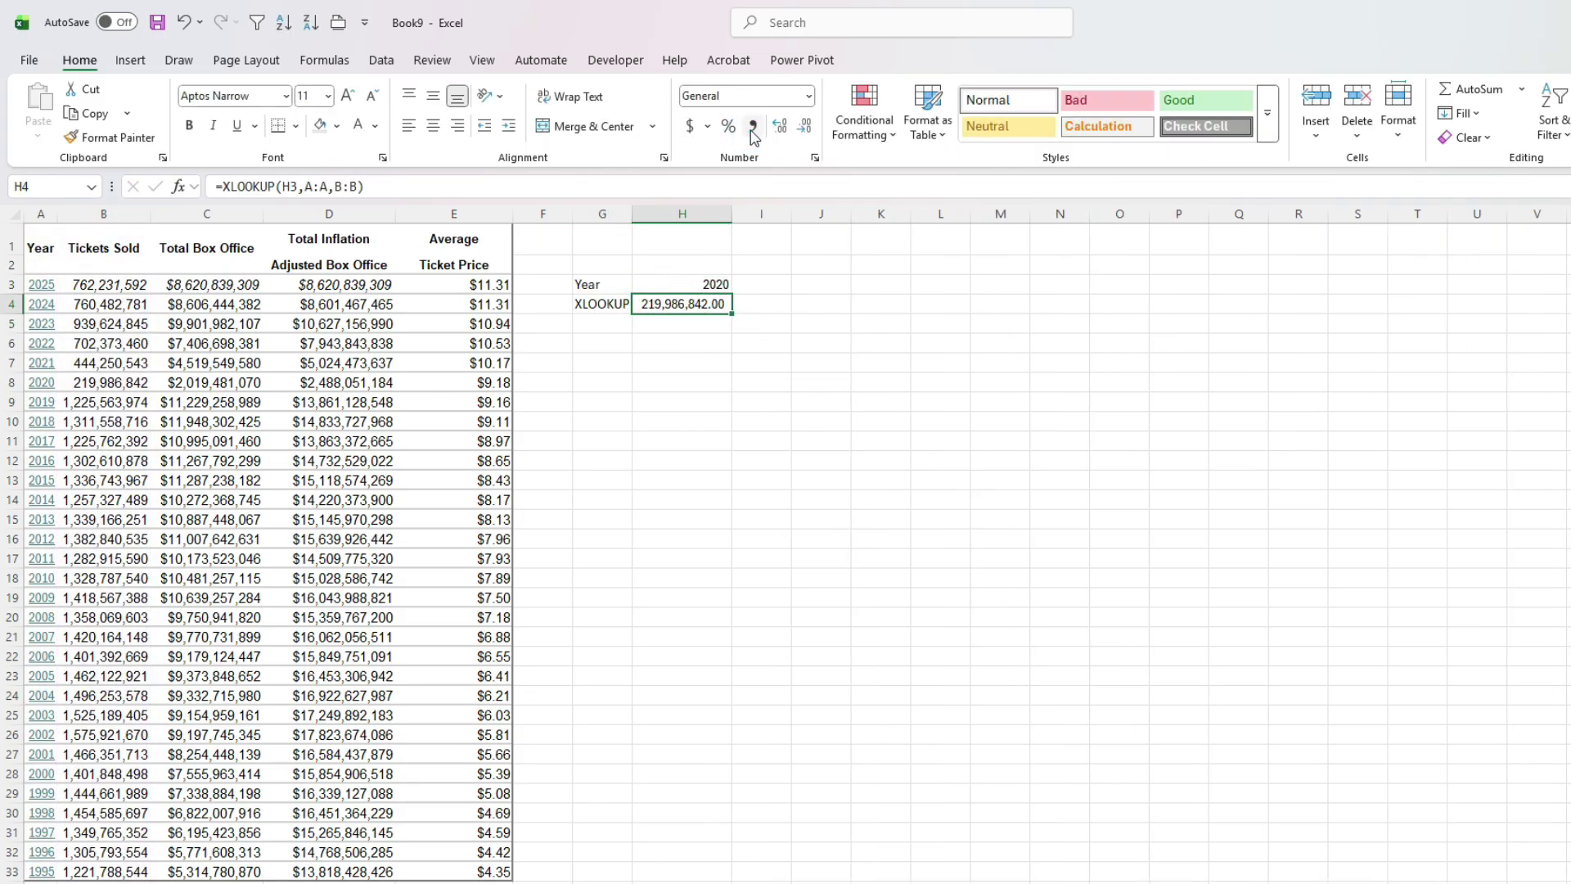
left_click(808, 127)
left_click(808, 127)
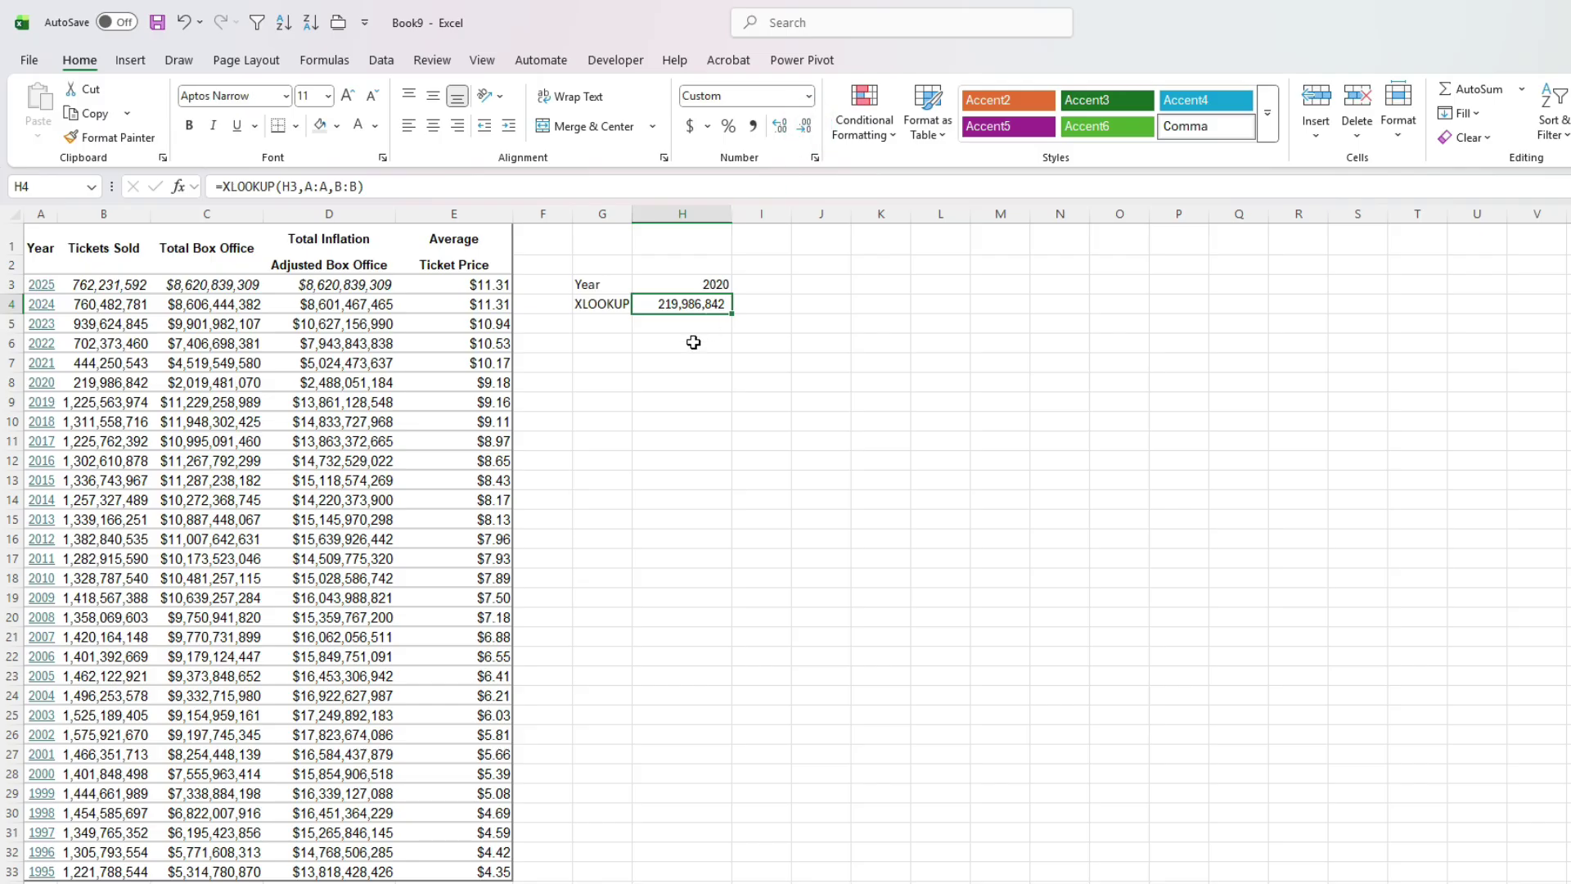
- Compare the result with the 2020 tickets sold in B8, and change the lookup year in H3 to 2024
left_click(130, 374)
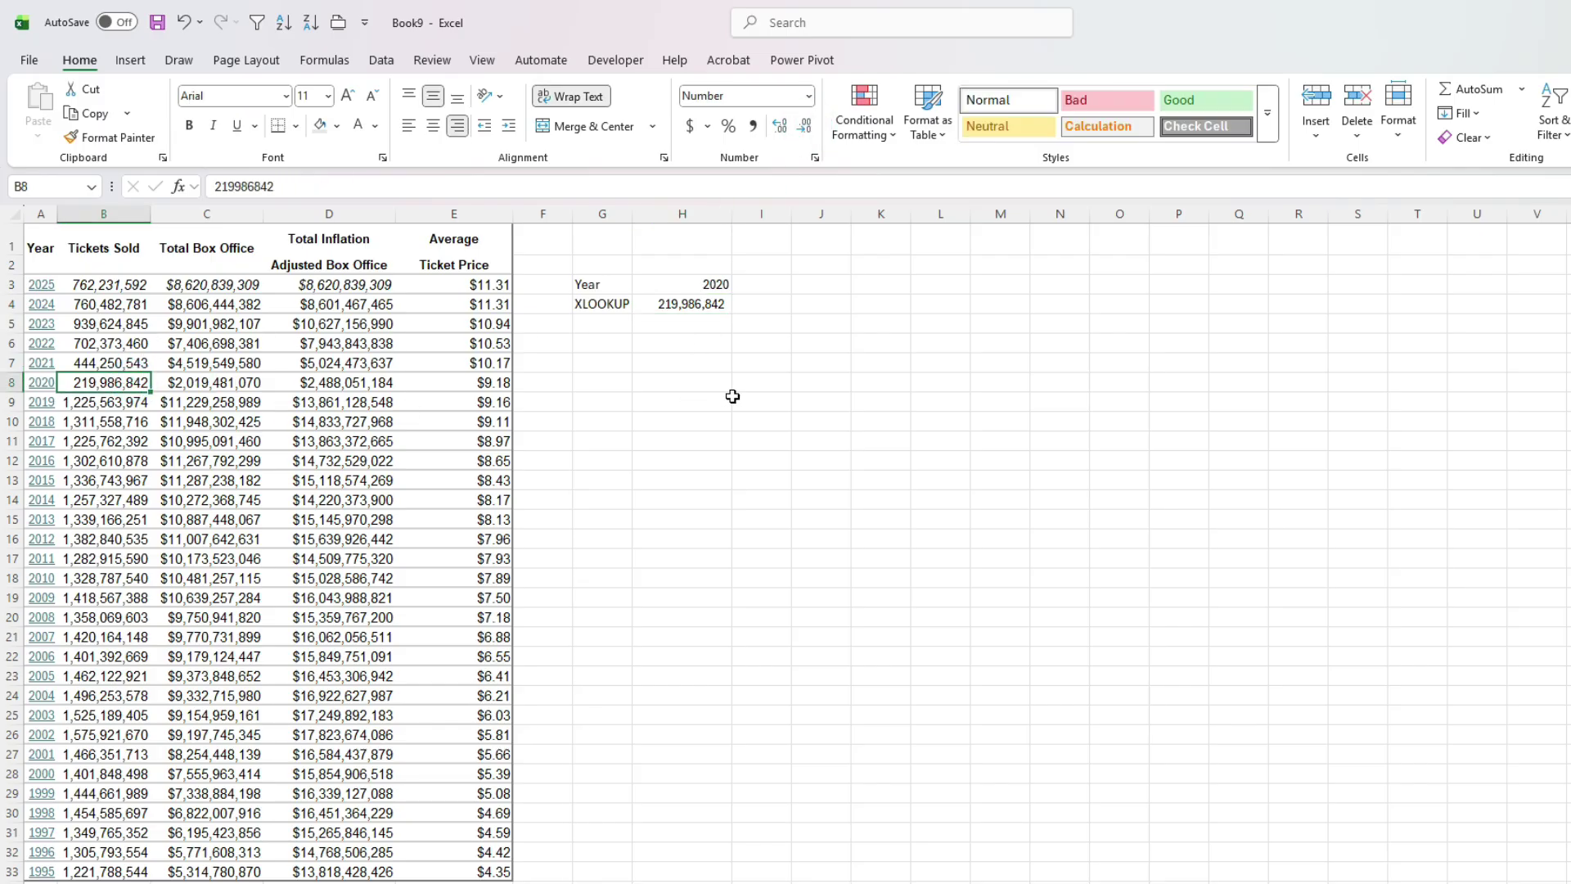
left_click(718, 283)
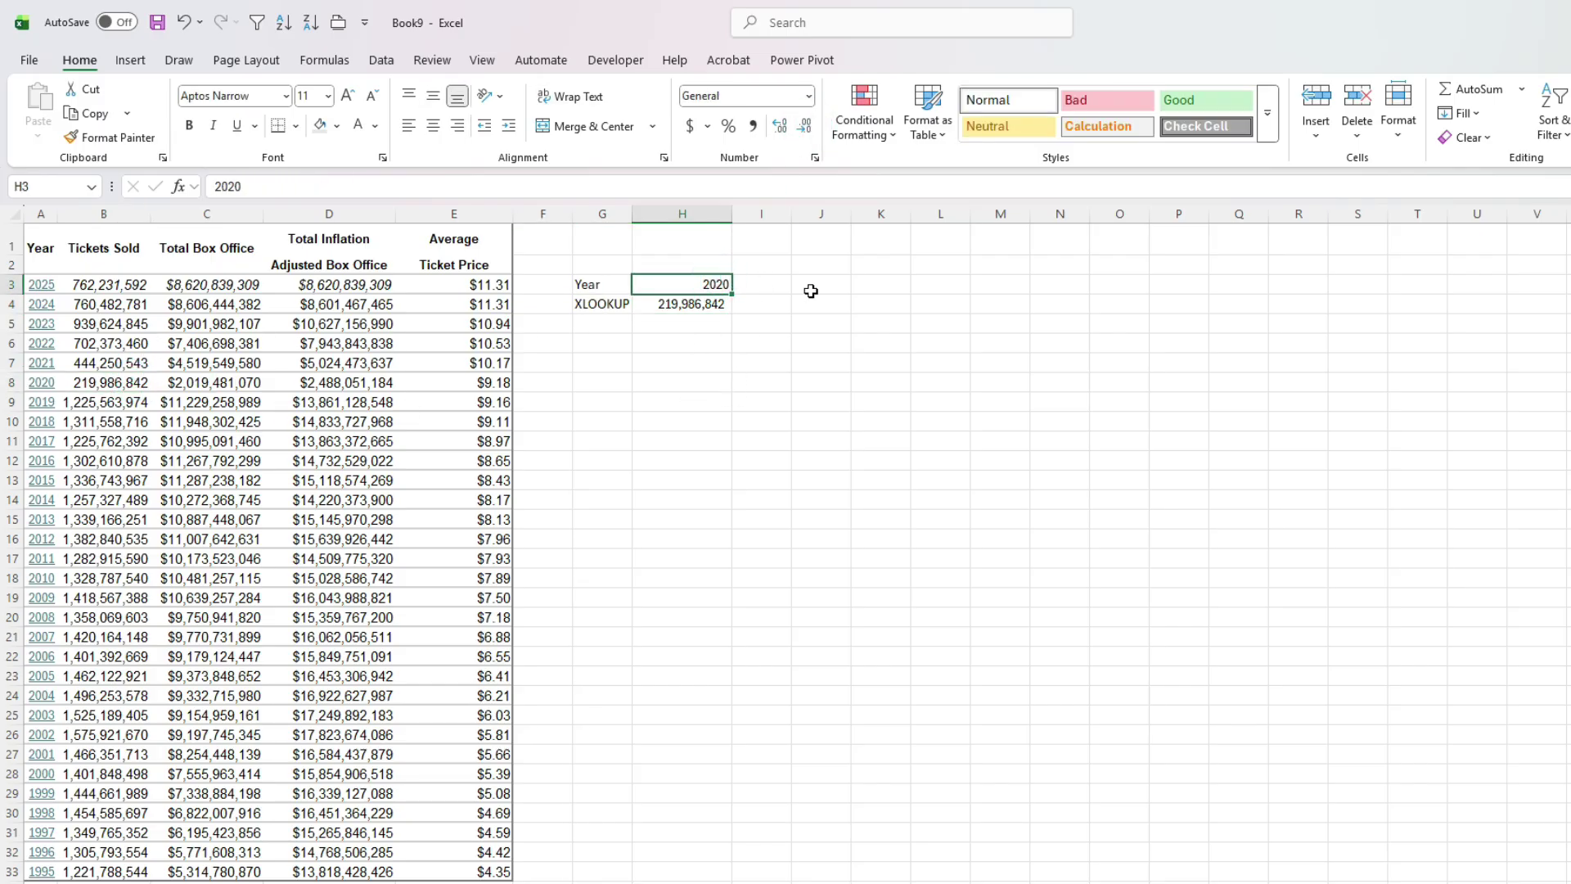
type("2024")
key("Return")
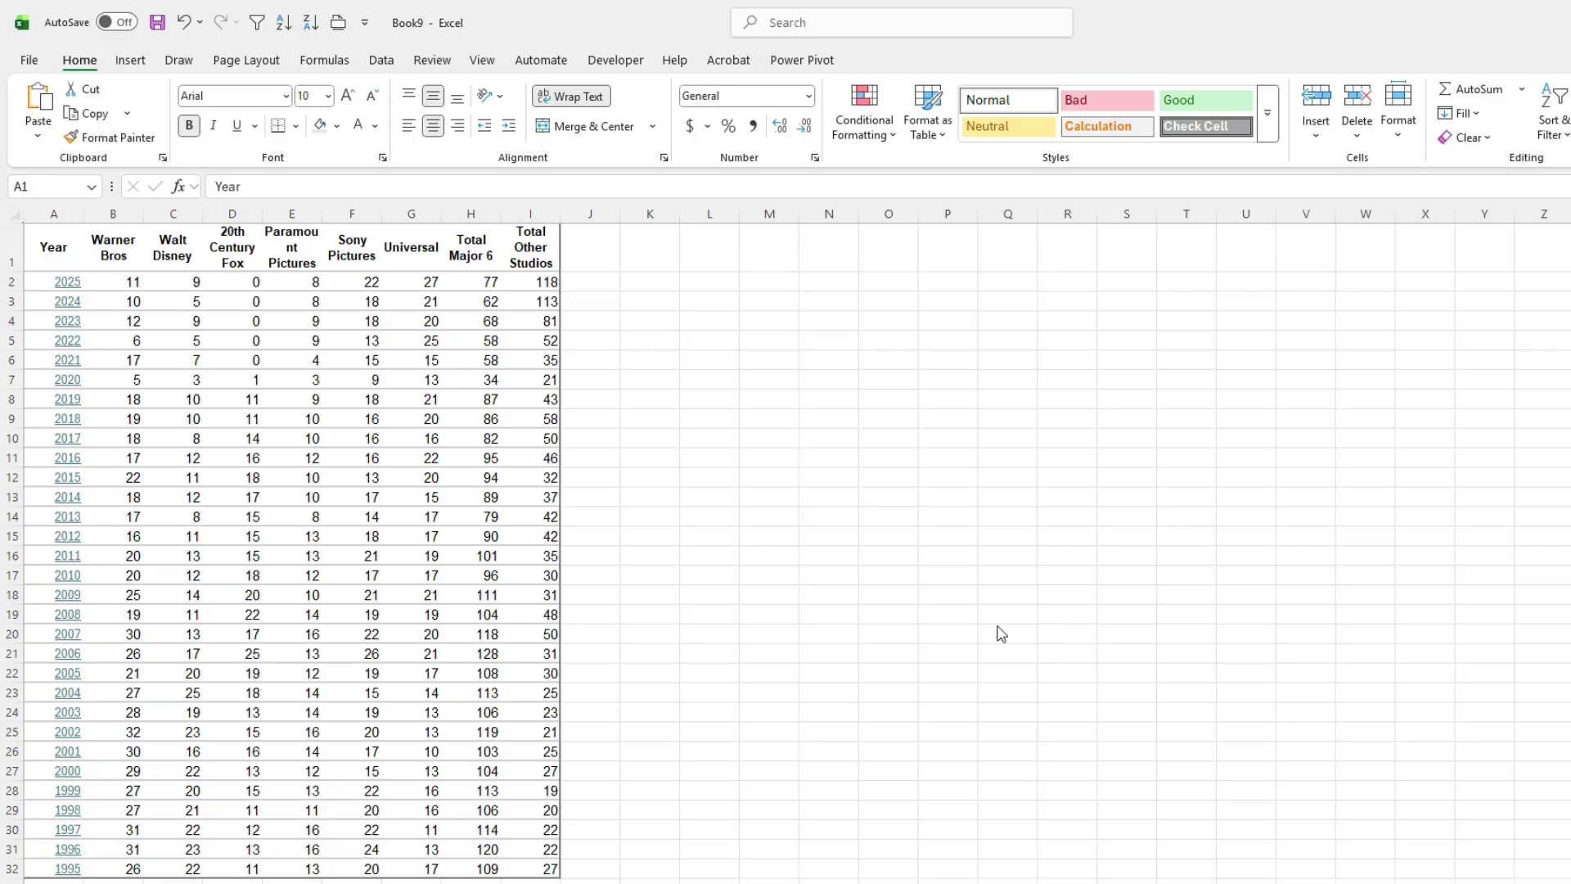
- In the studio table sheet, enter the label Studio in K3 and the lookup value Walt Disney in L3
left_click(663, 299)
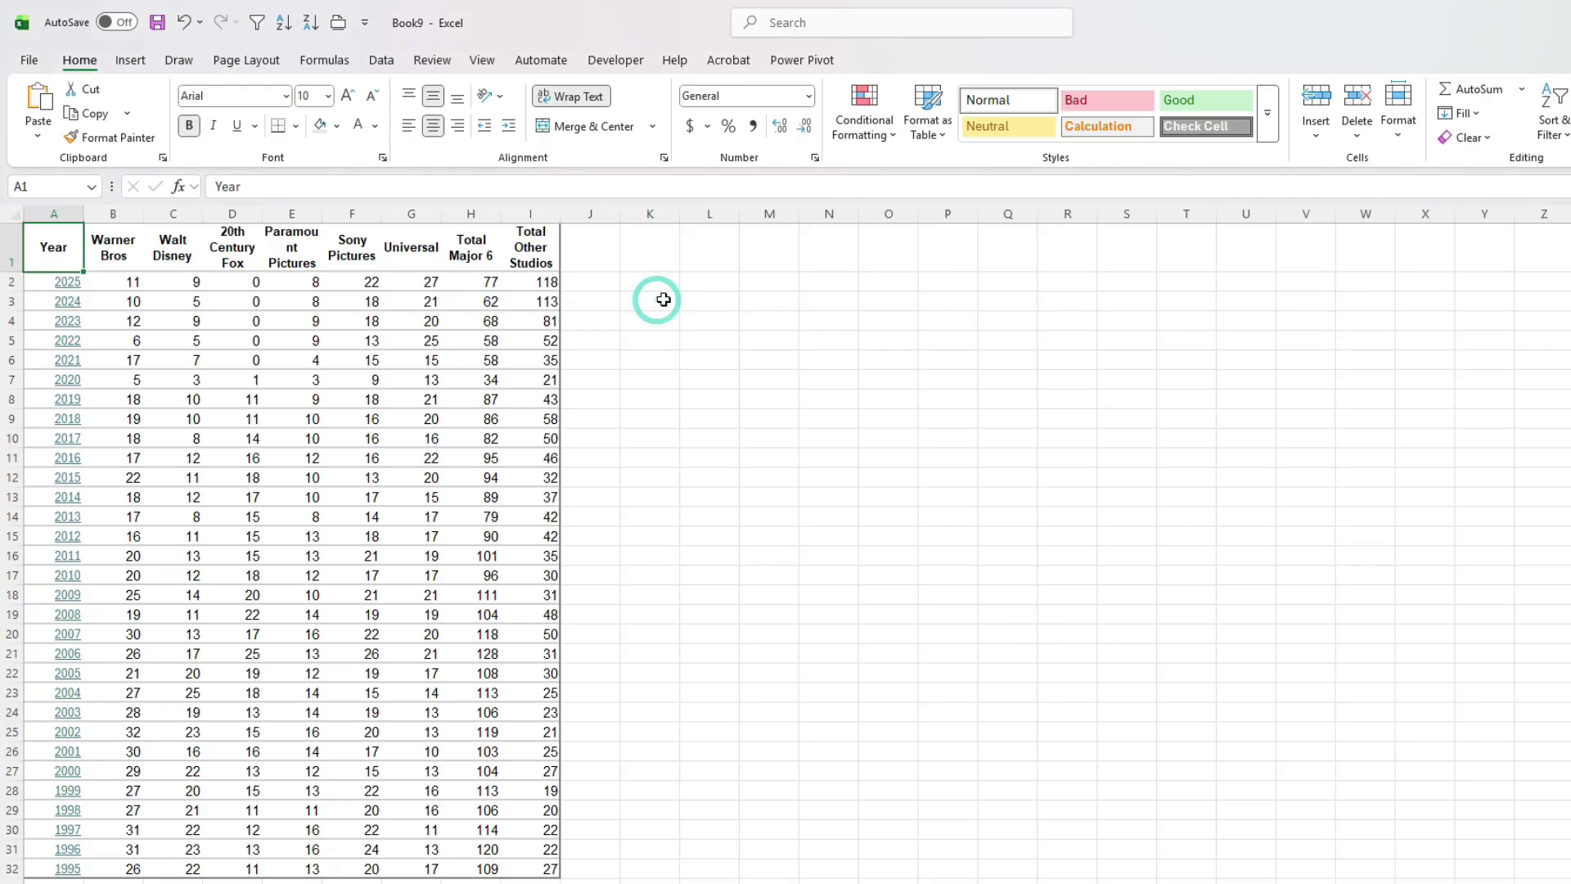
type("Studio")
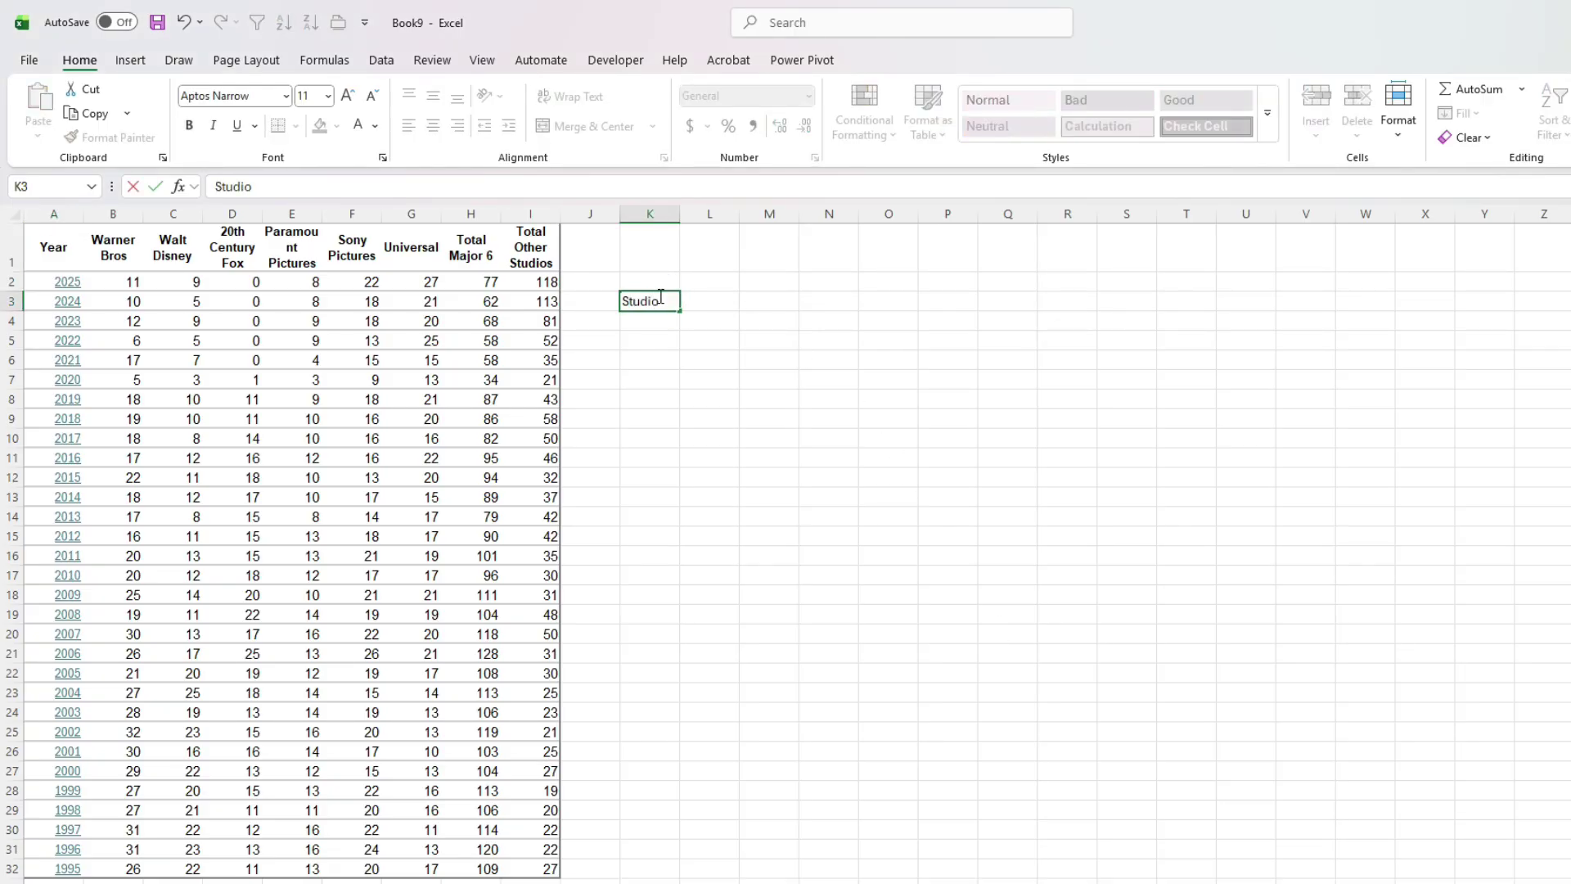
key("Tab")
type("Walt Disney")
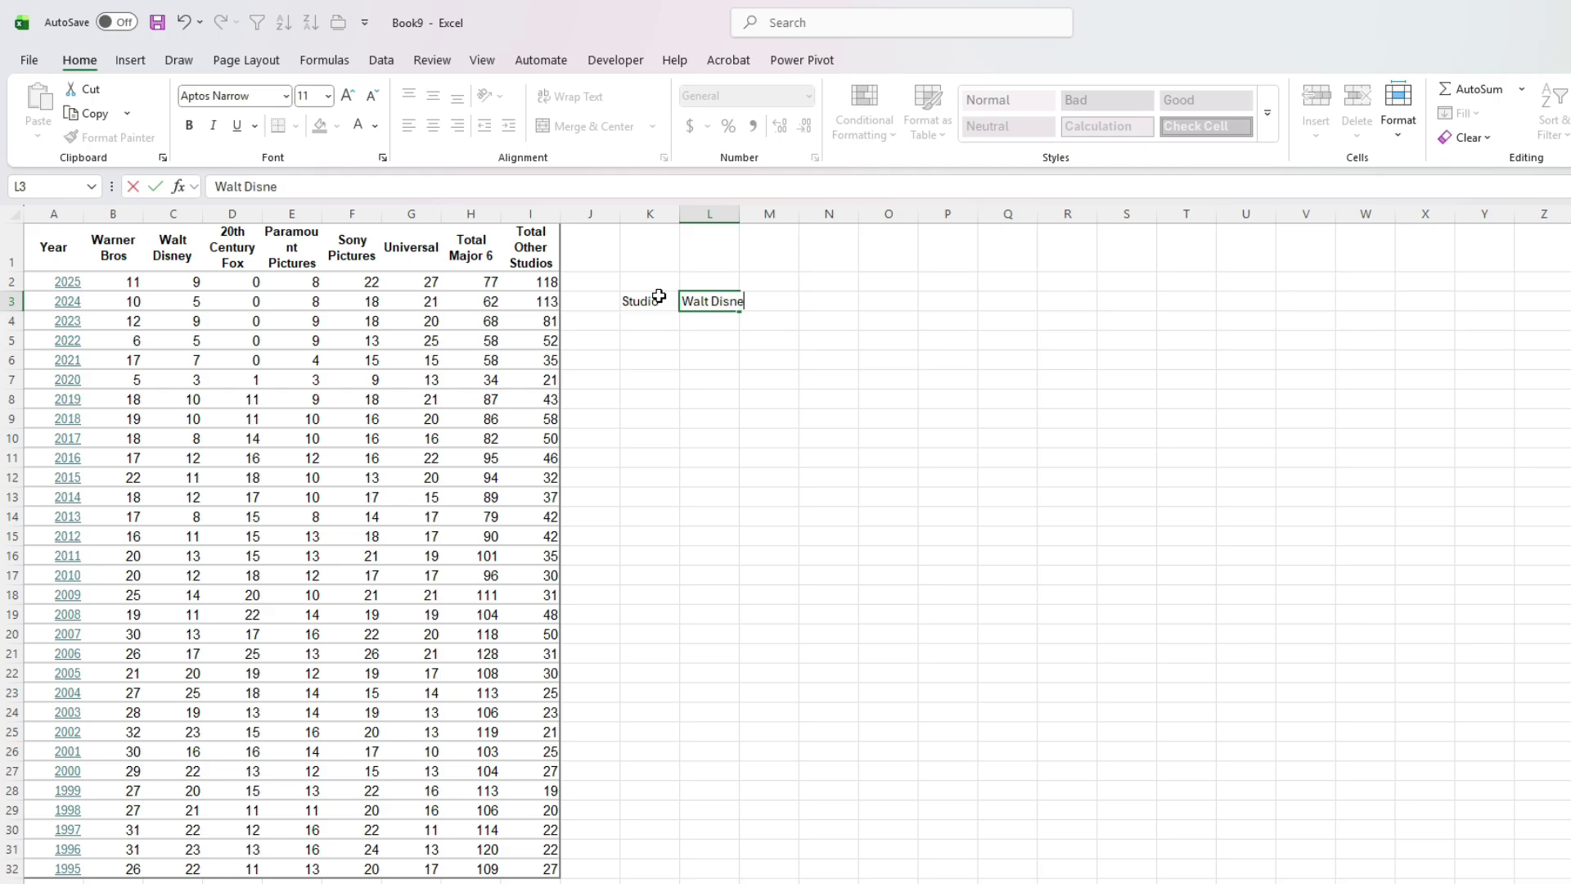
key("Return")
- Label K4 XLOOKUP, enter =XLOOKUP(L3,A1:I1,A3:I3) in L4 to return the studio's 2024 value, and check it against C3
type("XLOOKUP")
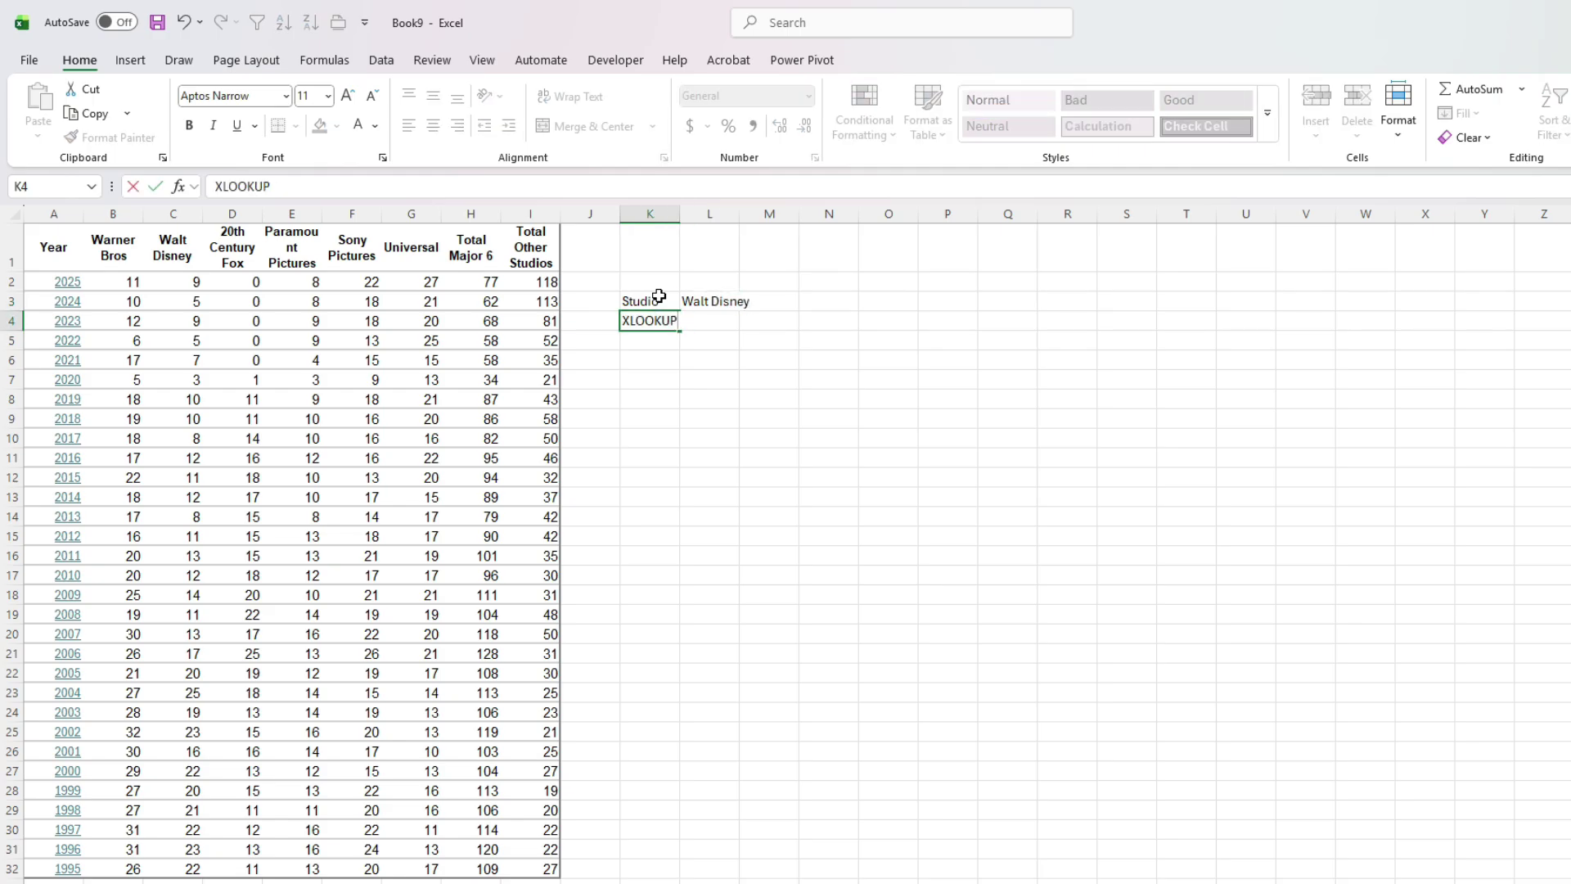
key("Tab")
type("=xl")
key("Tab")
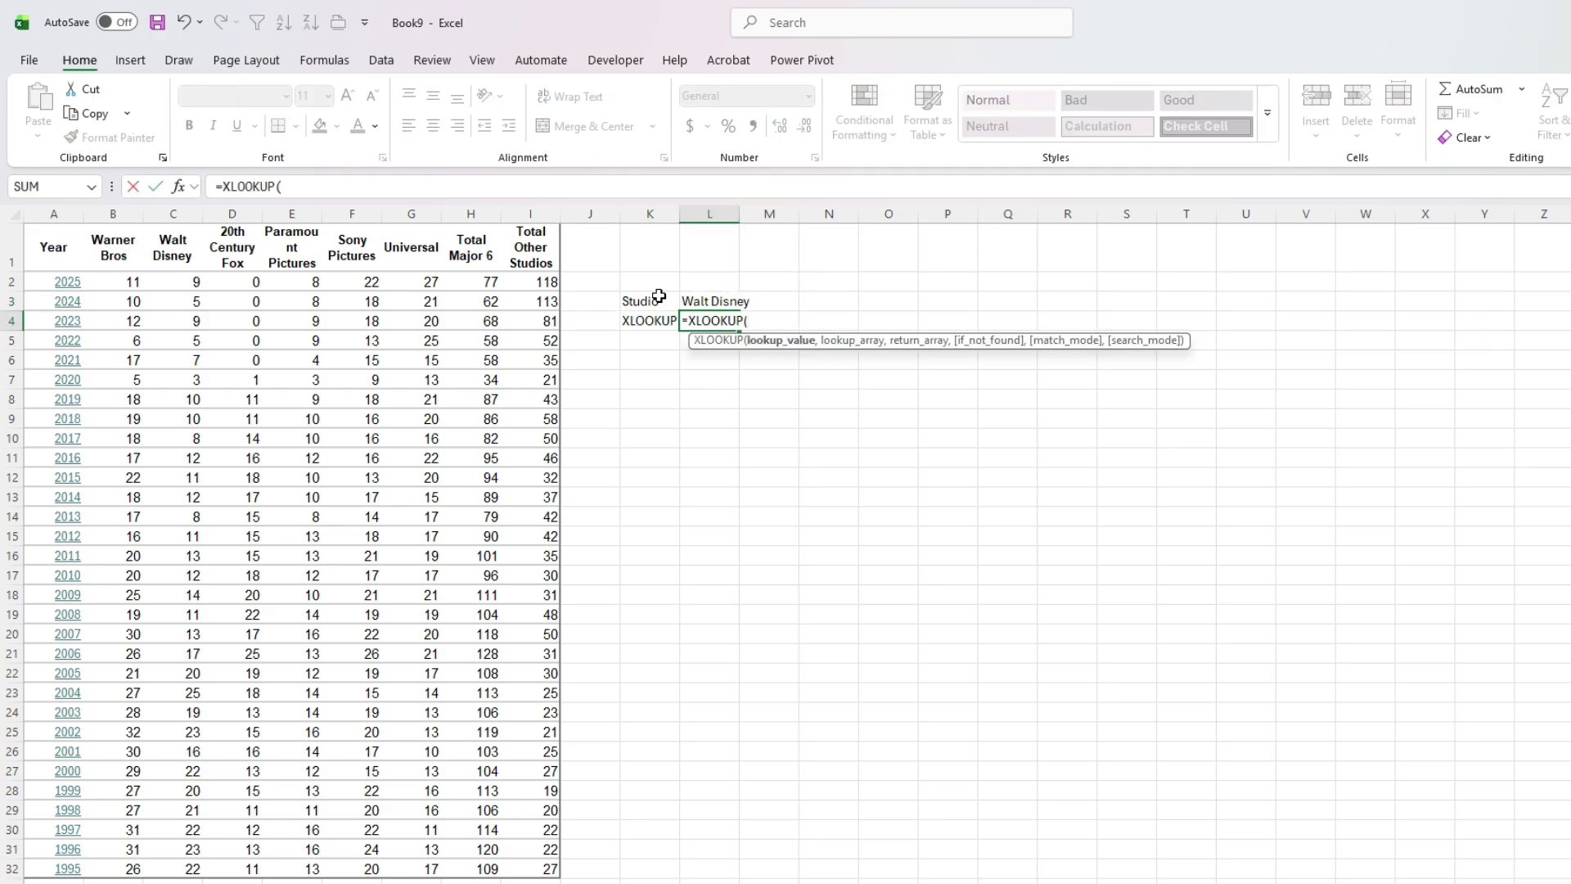
key("Up")
type(",")
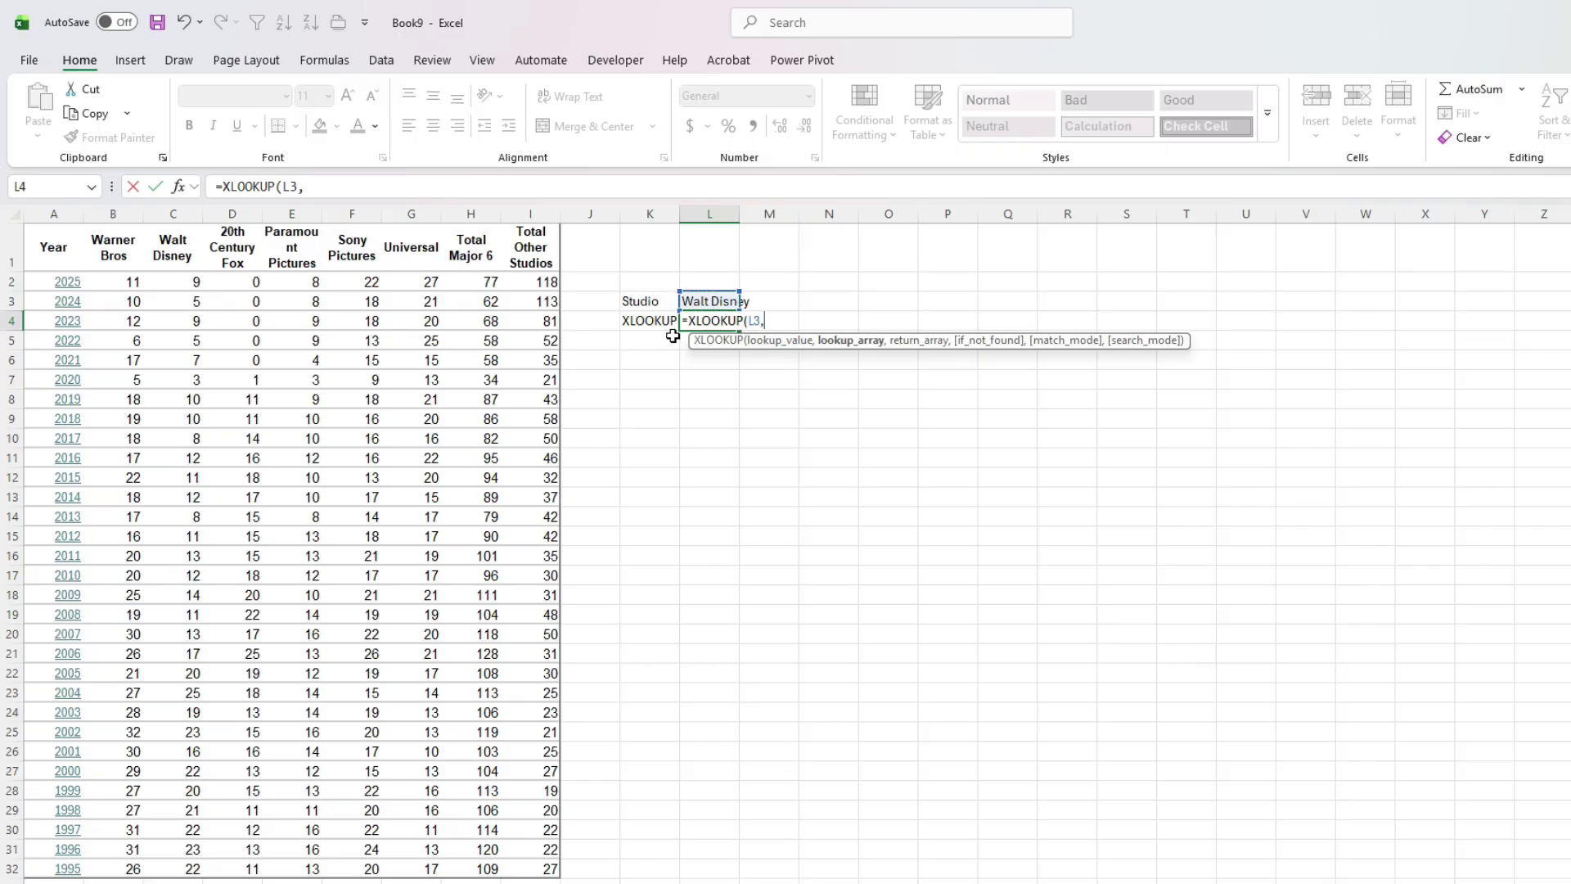
left_click_drag(54, 241, 536, 252)
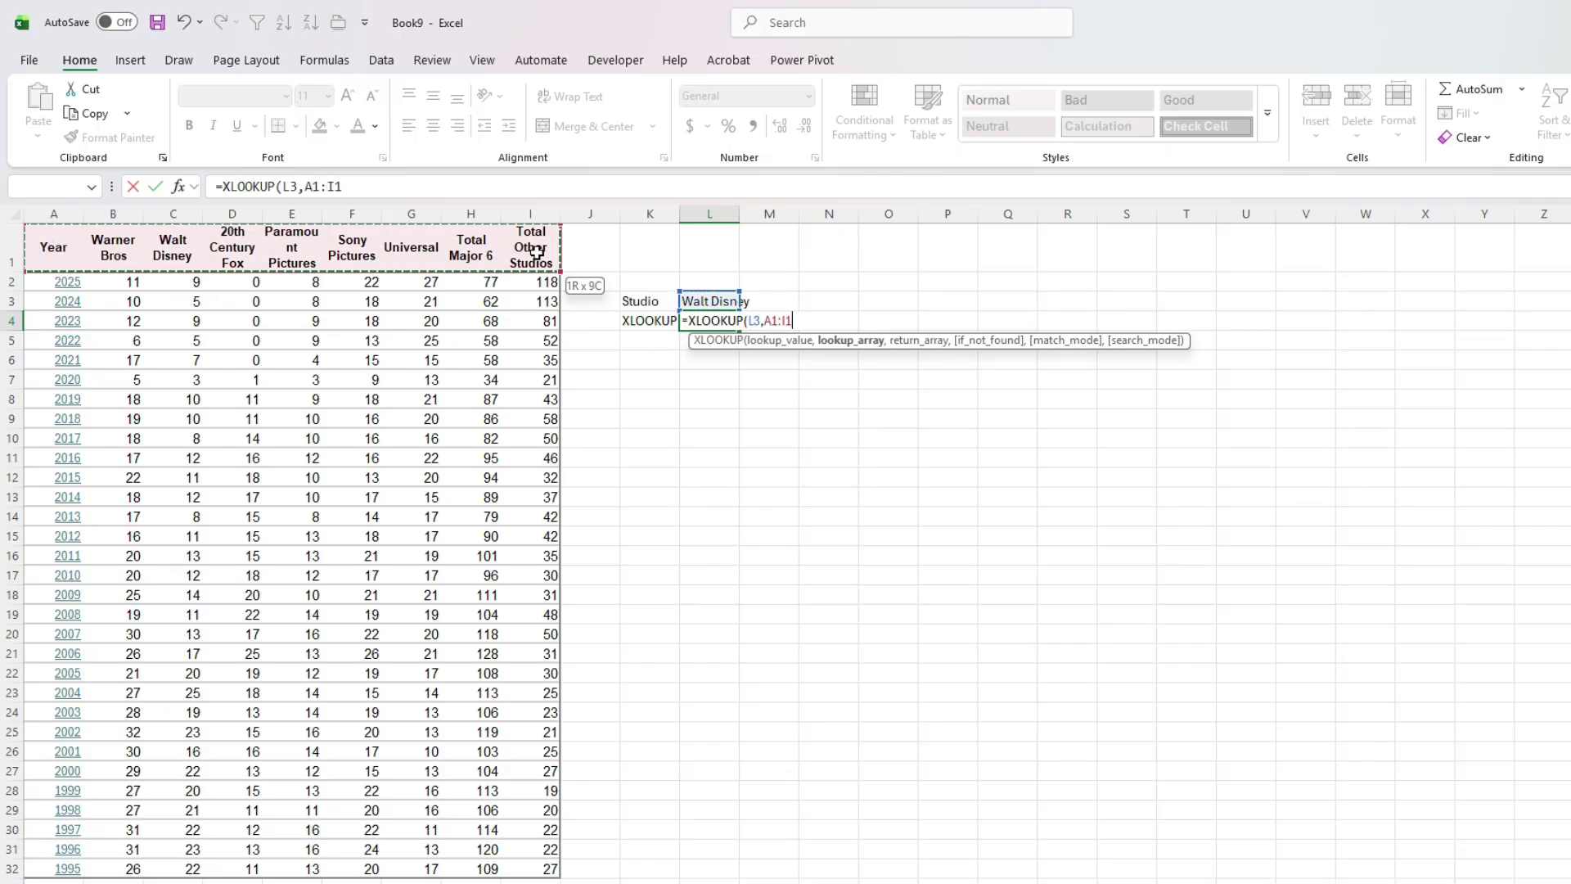
type(",")
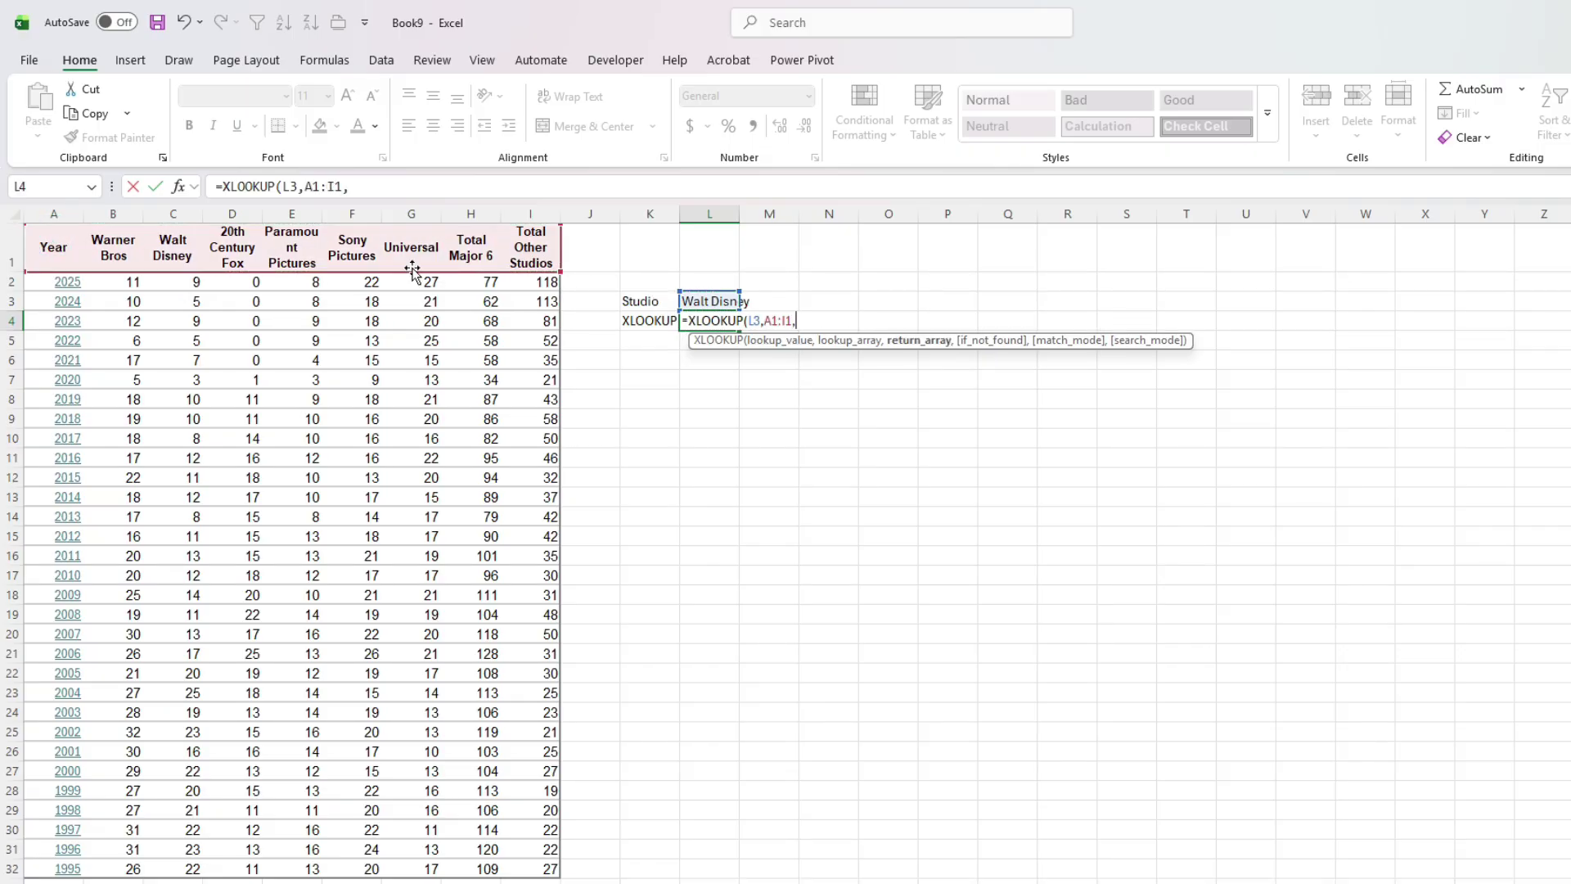
left_click_drag(544, 303, 24, 301)
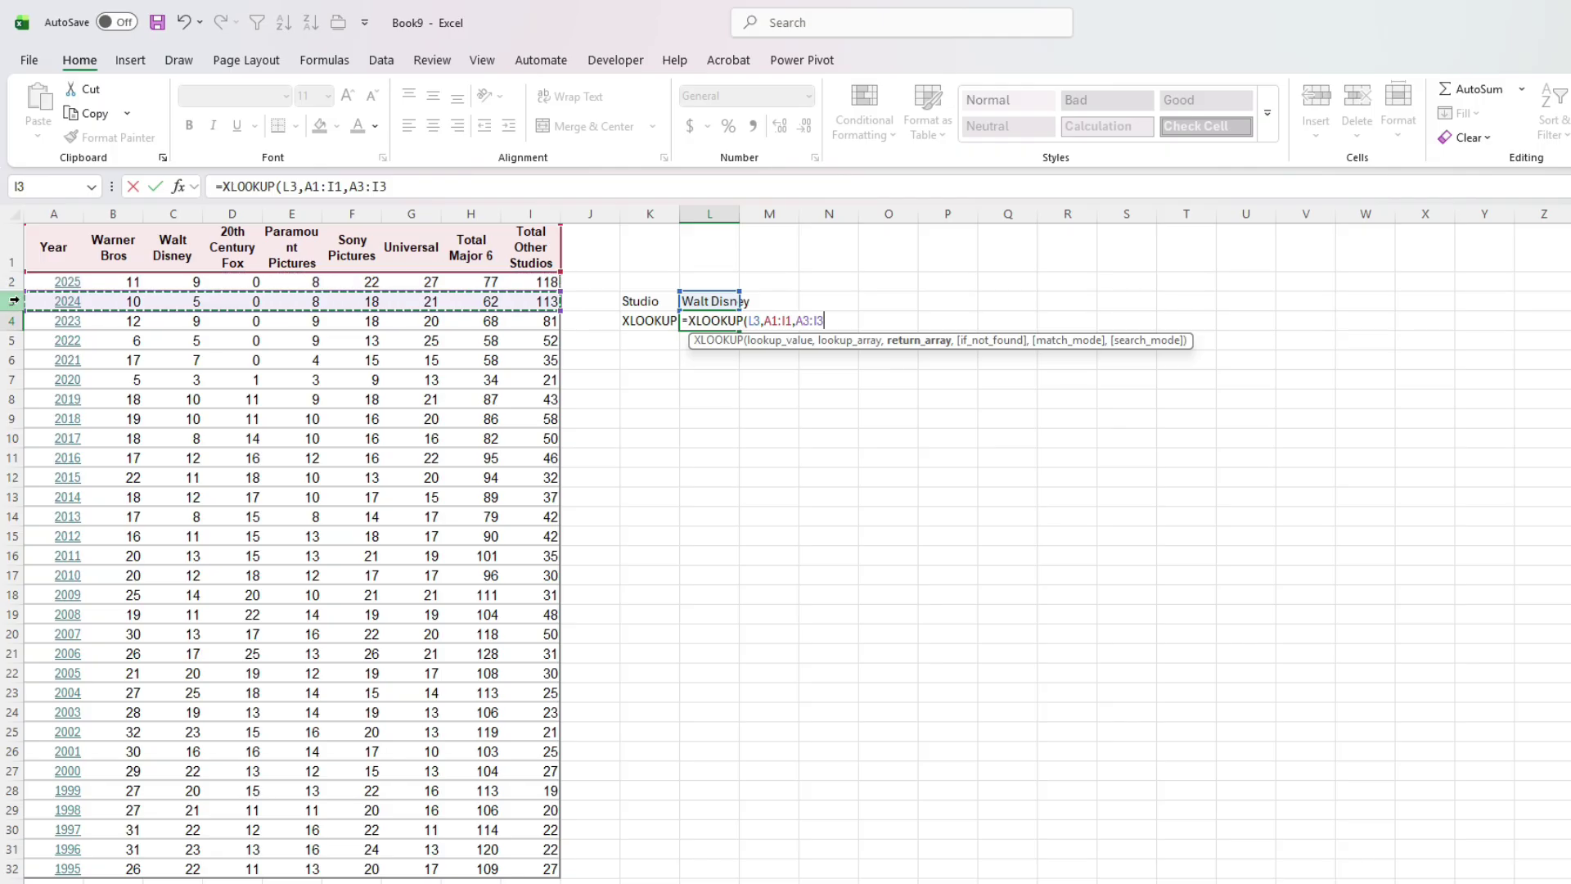
key("Return")
key("Up")
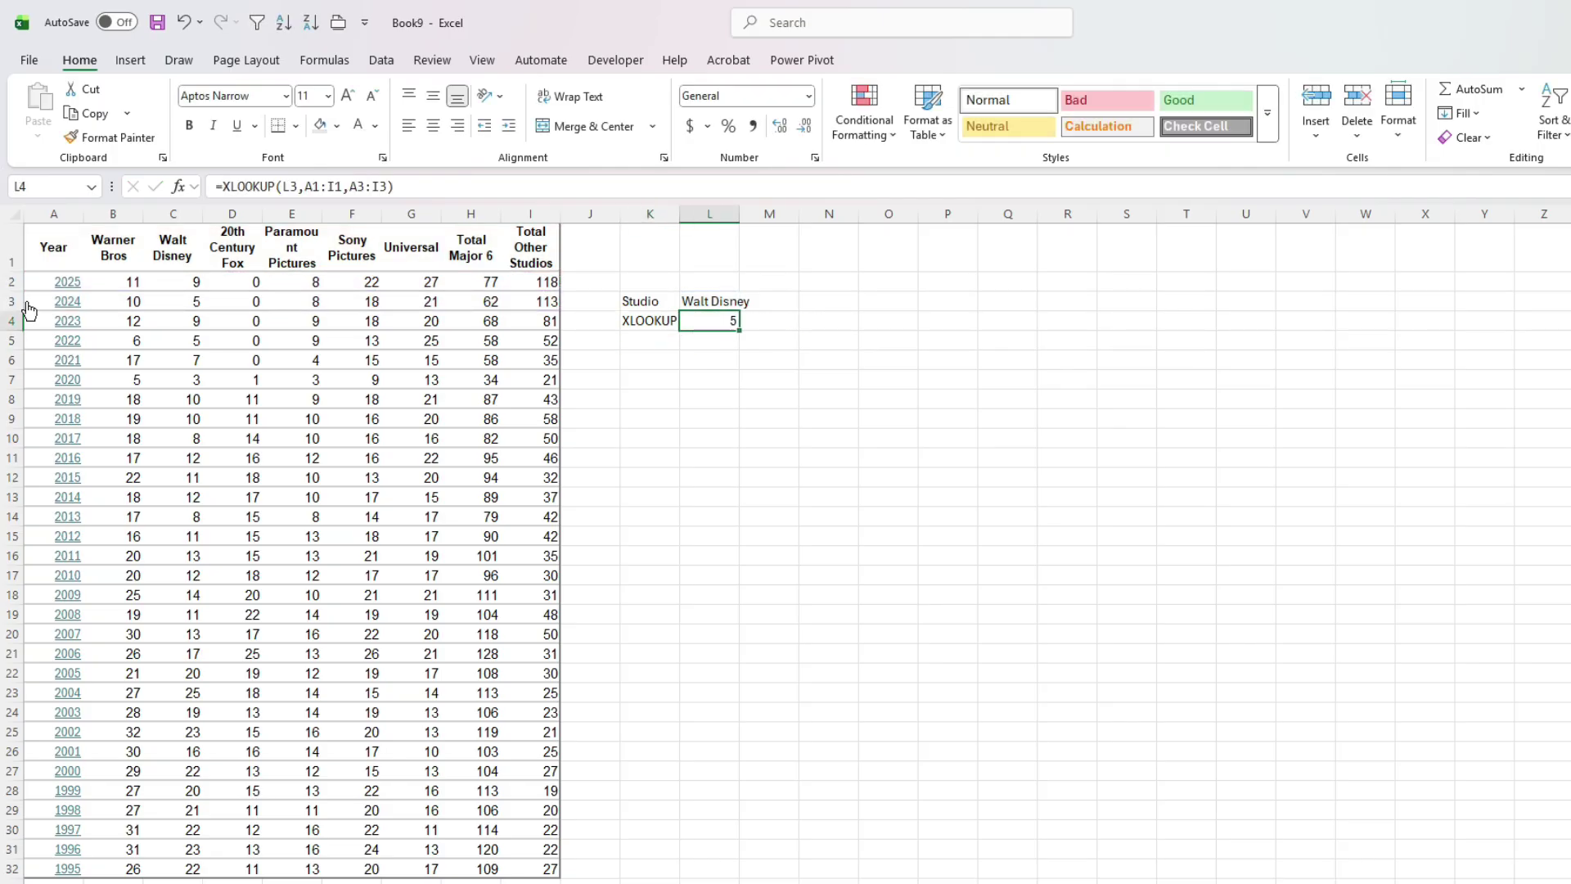
left_click(195, 301)
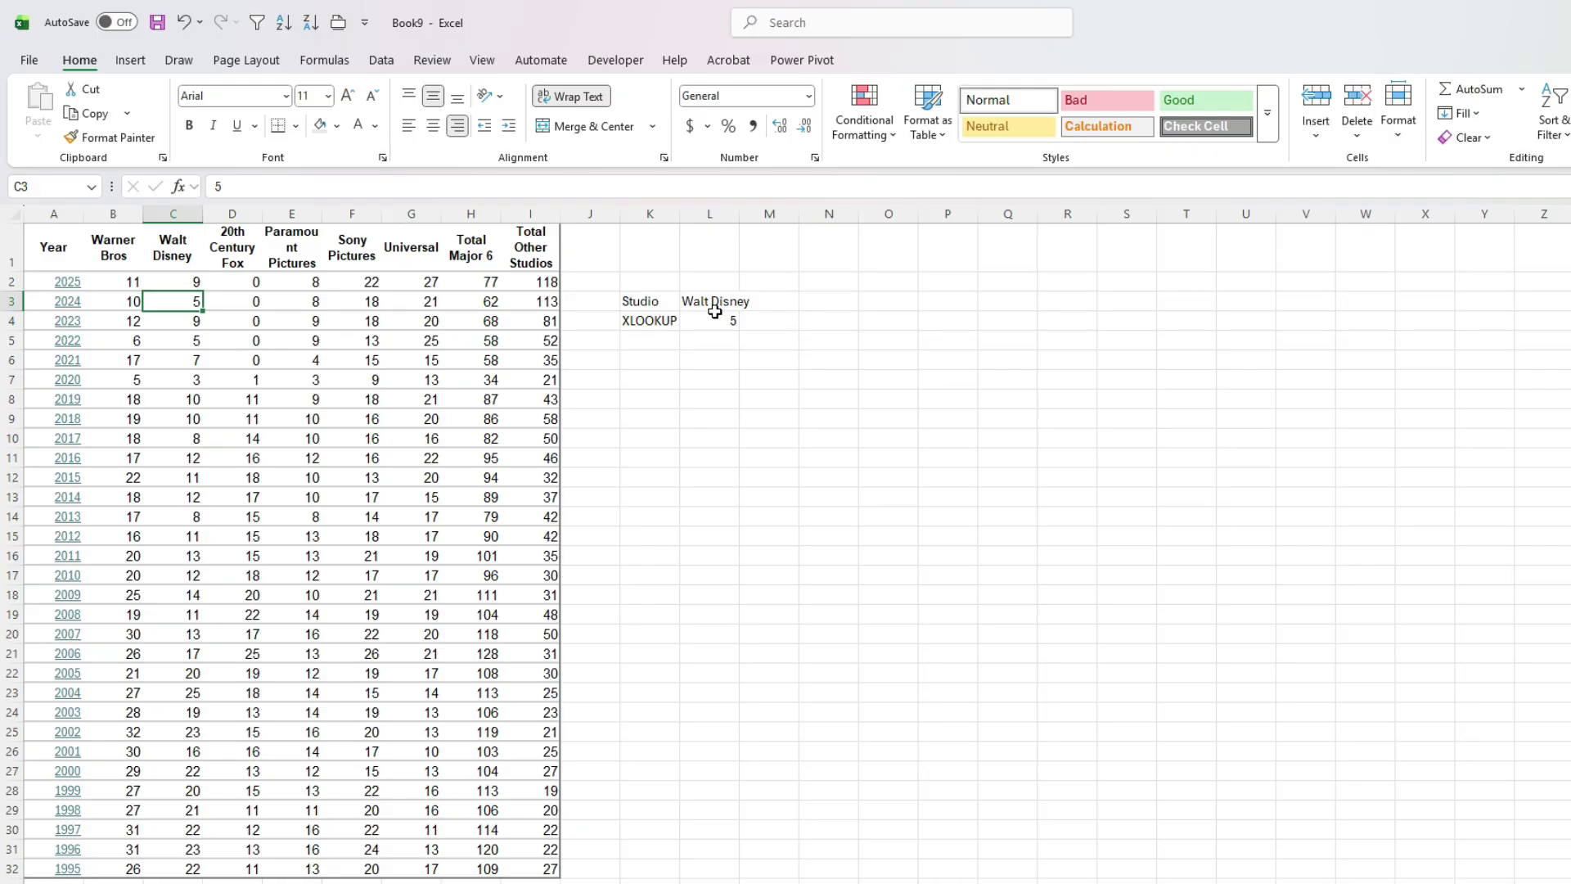
- Replace the studio lookup value in L3 with a copy of the Sony Pictures header from F1
left_click(351, 245)
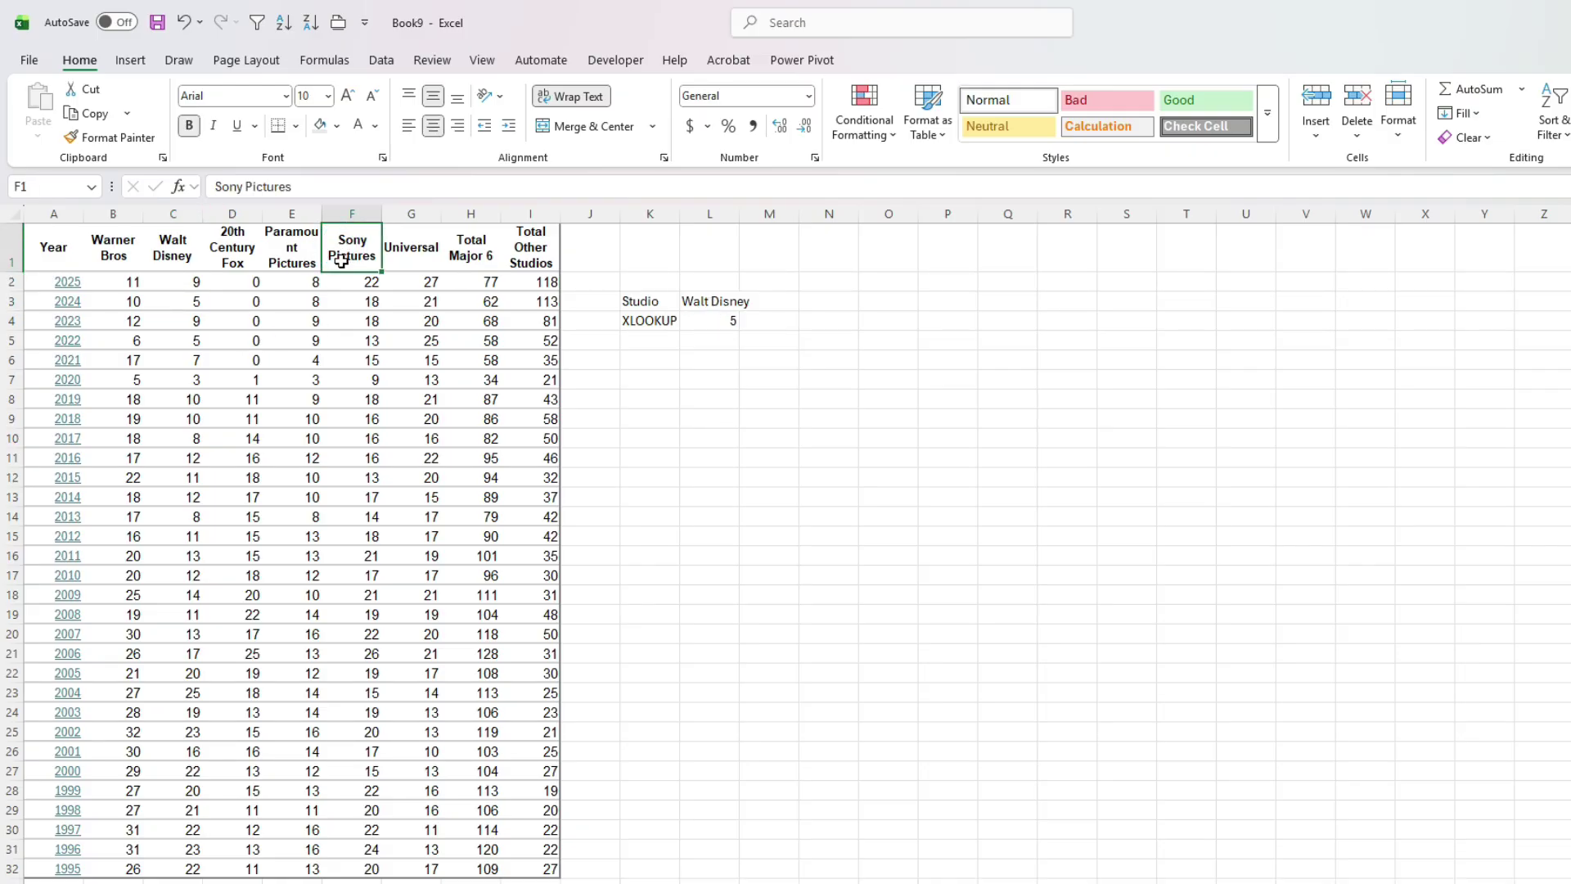
key("ctrl+c")
left_click(716, 303)
key("ctrl+v")
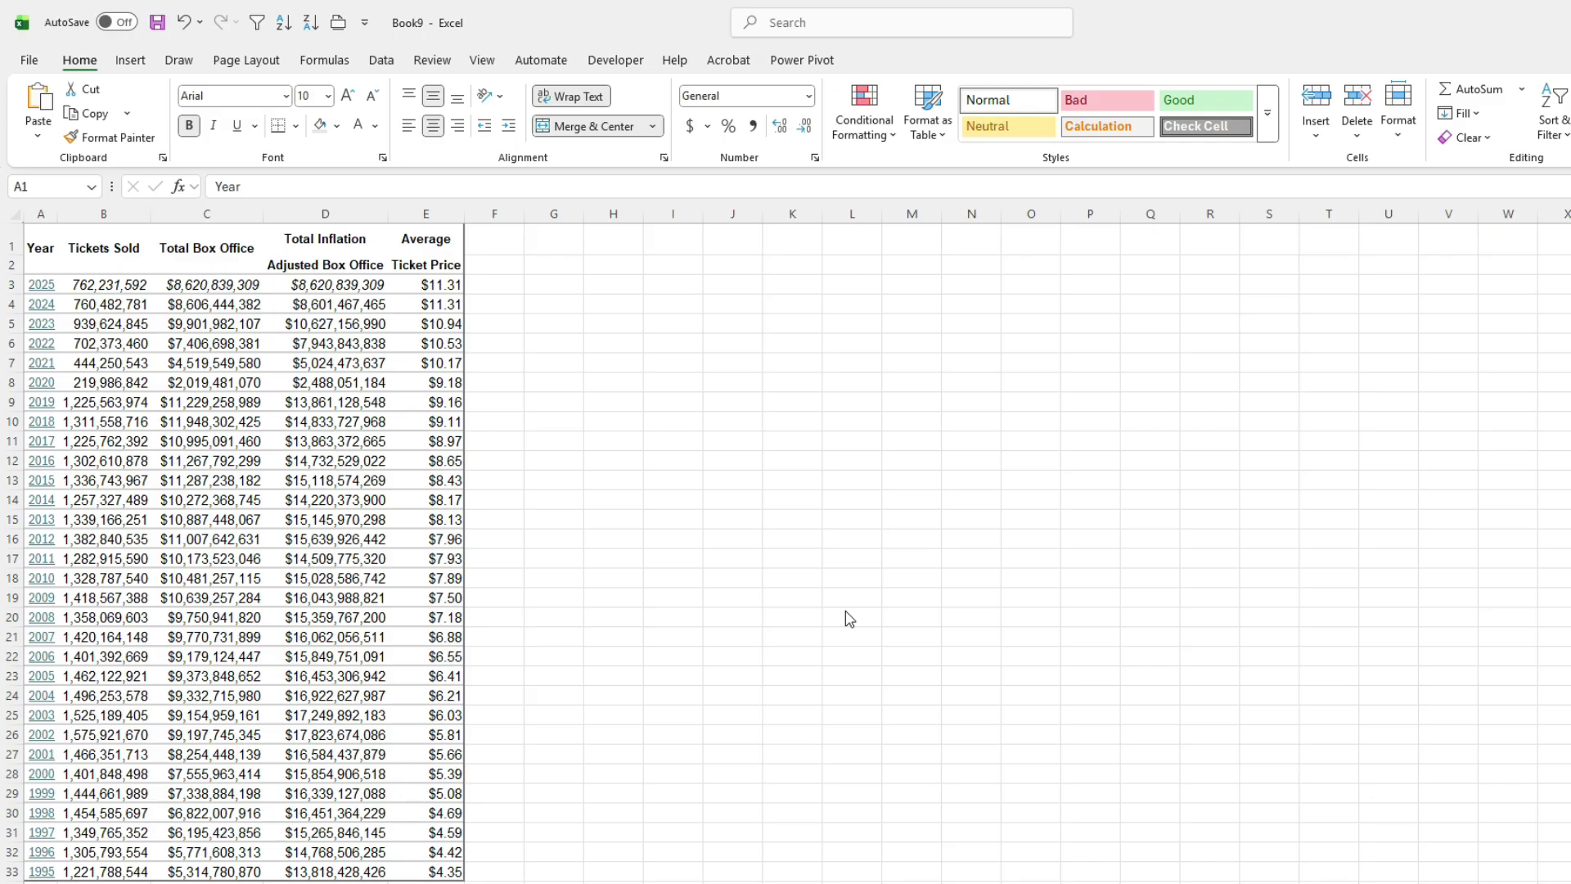
- In the box office table sheet, check the last tickets sold entry in B33 and enter the label LOOKUP in G3
left_click(117, 871)
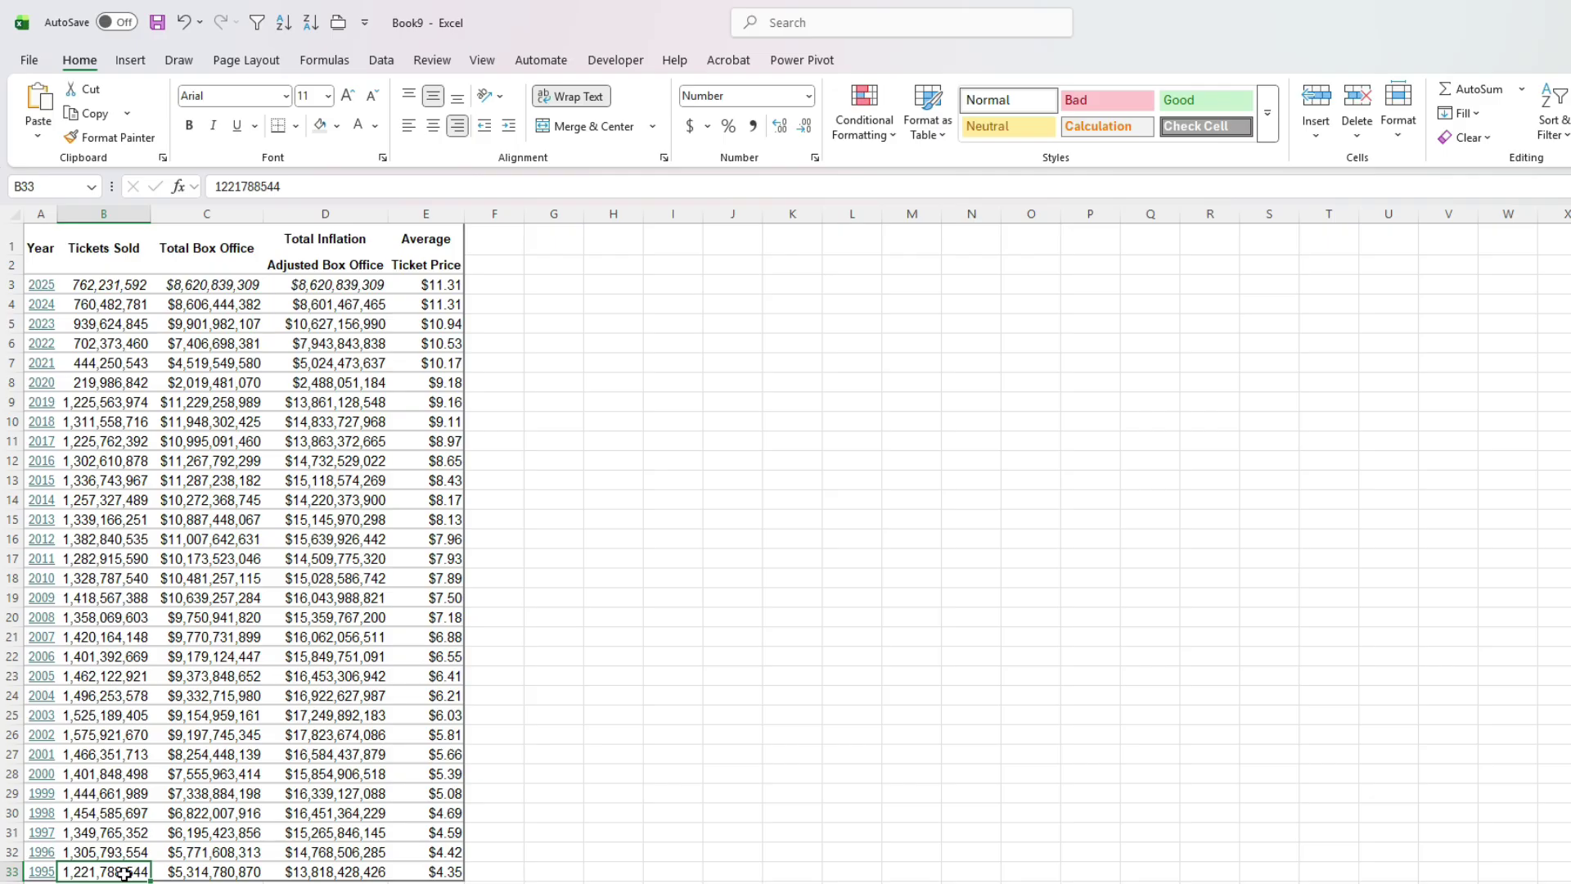
left_click(548, 279)
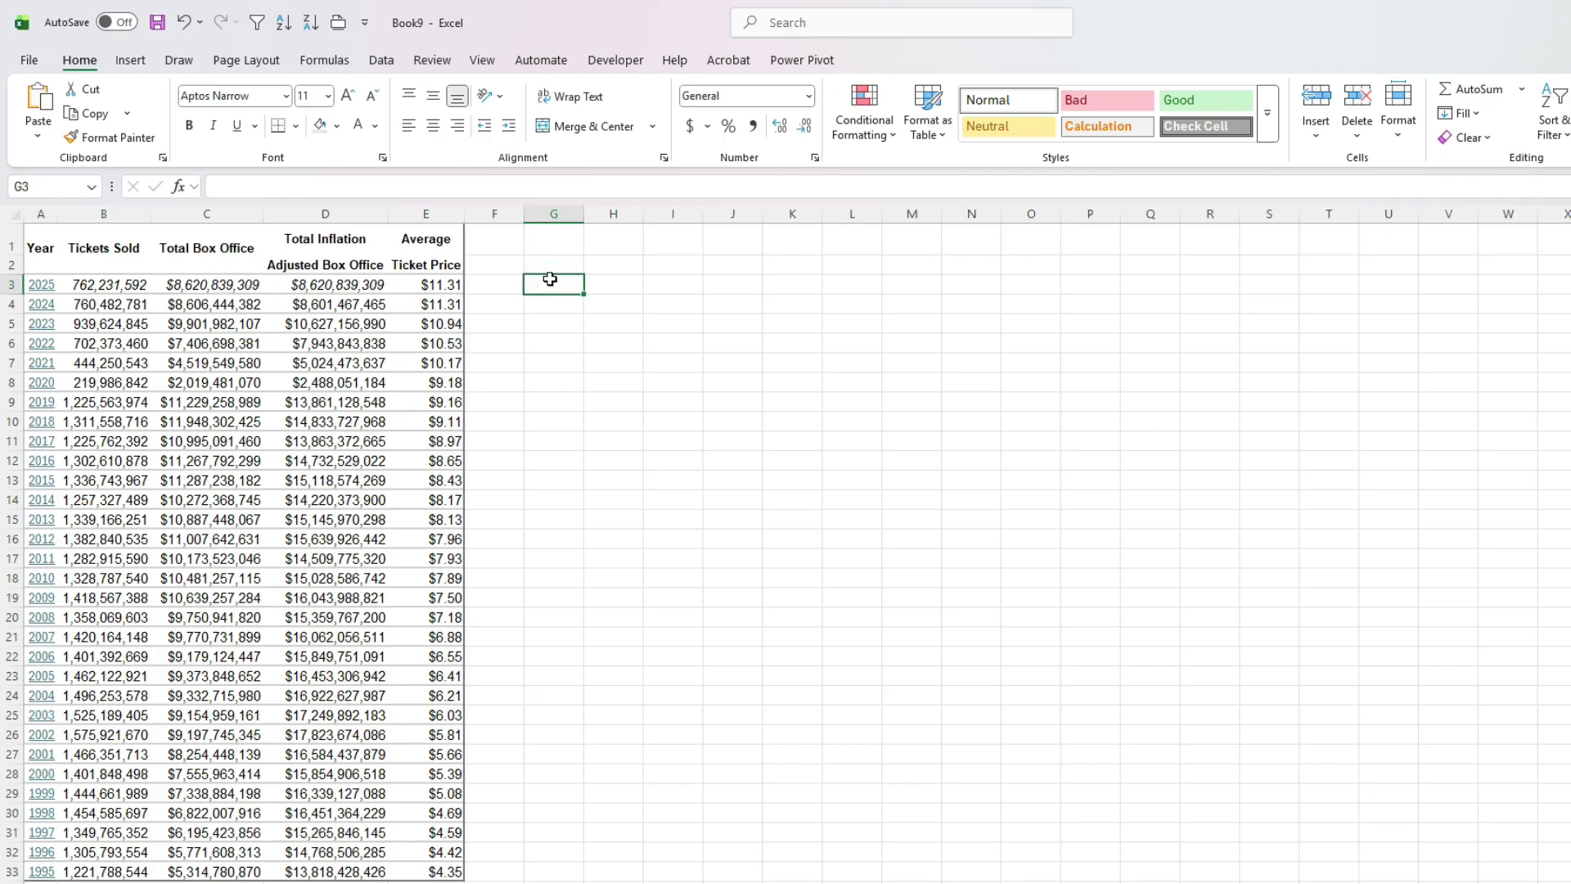
type("LOOKUP")
key("Tab")
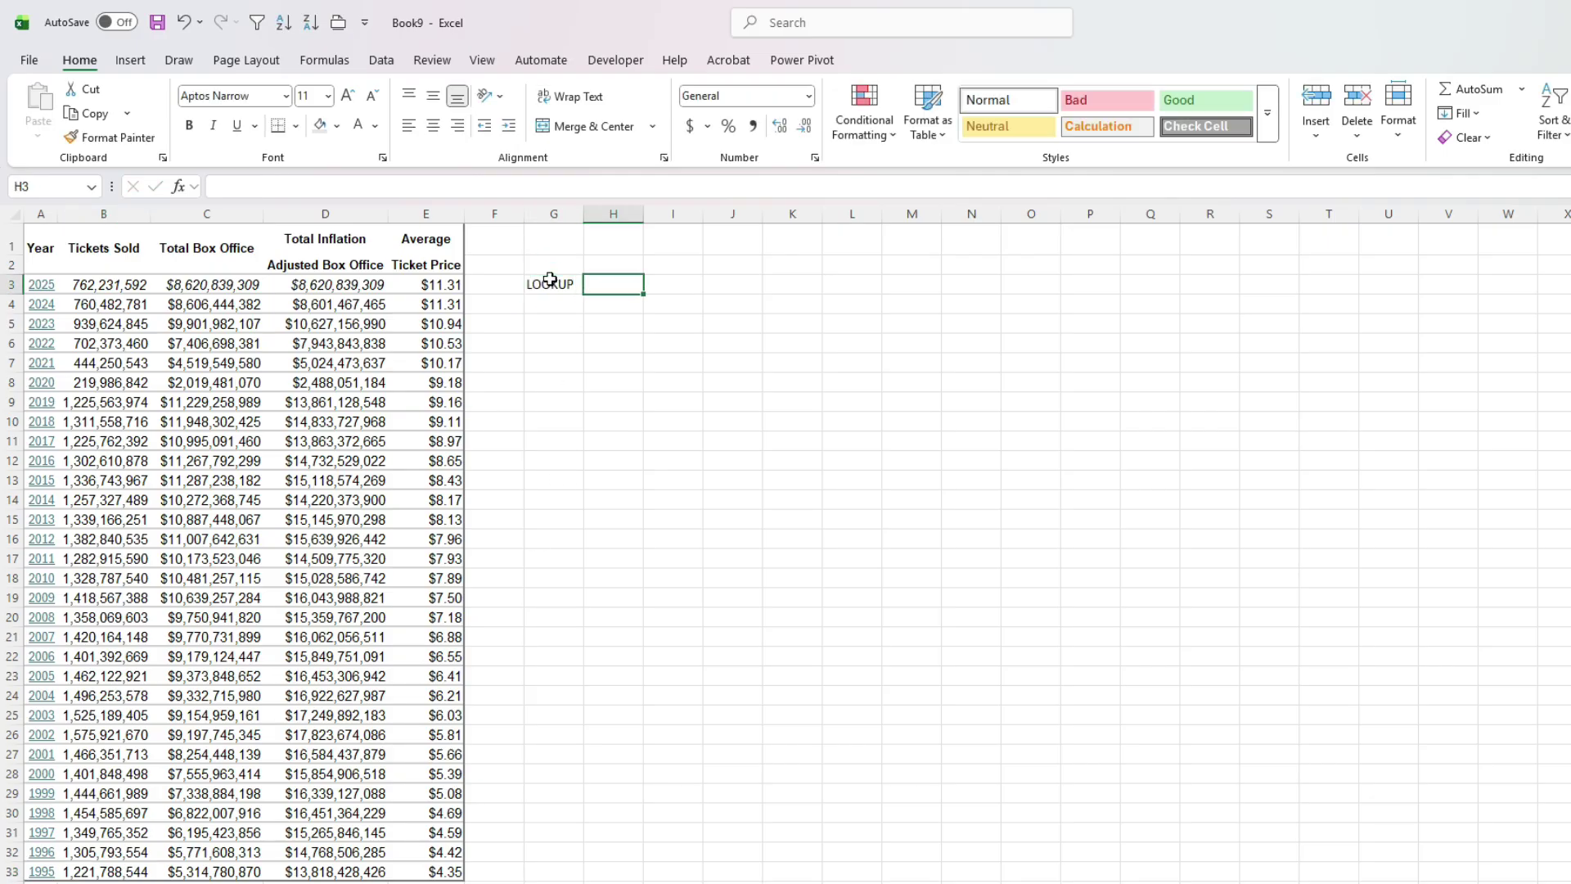
- Enter =LOOKUP(2,1/(A1:A33>0),B1:B33) in H3 to return the last tickets sold value
type("=LOOKUP(")
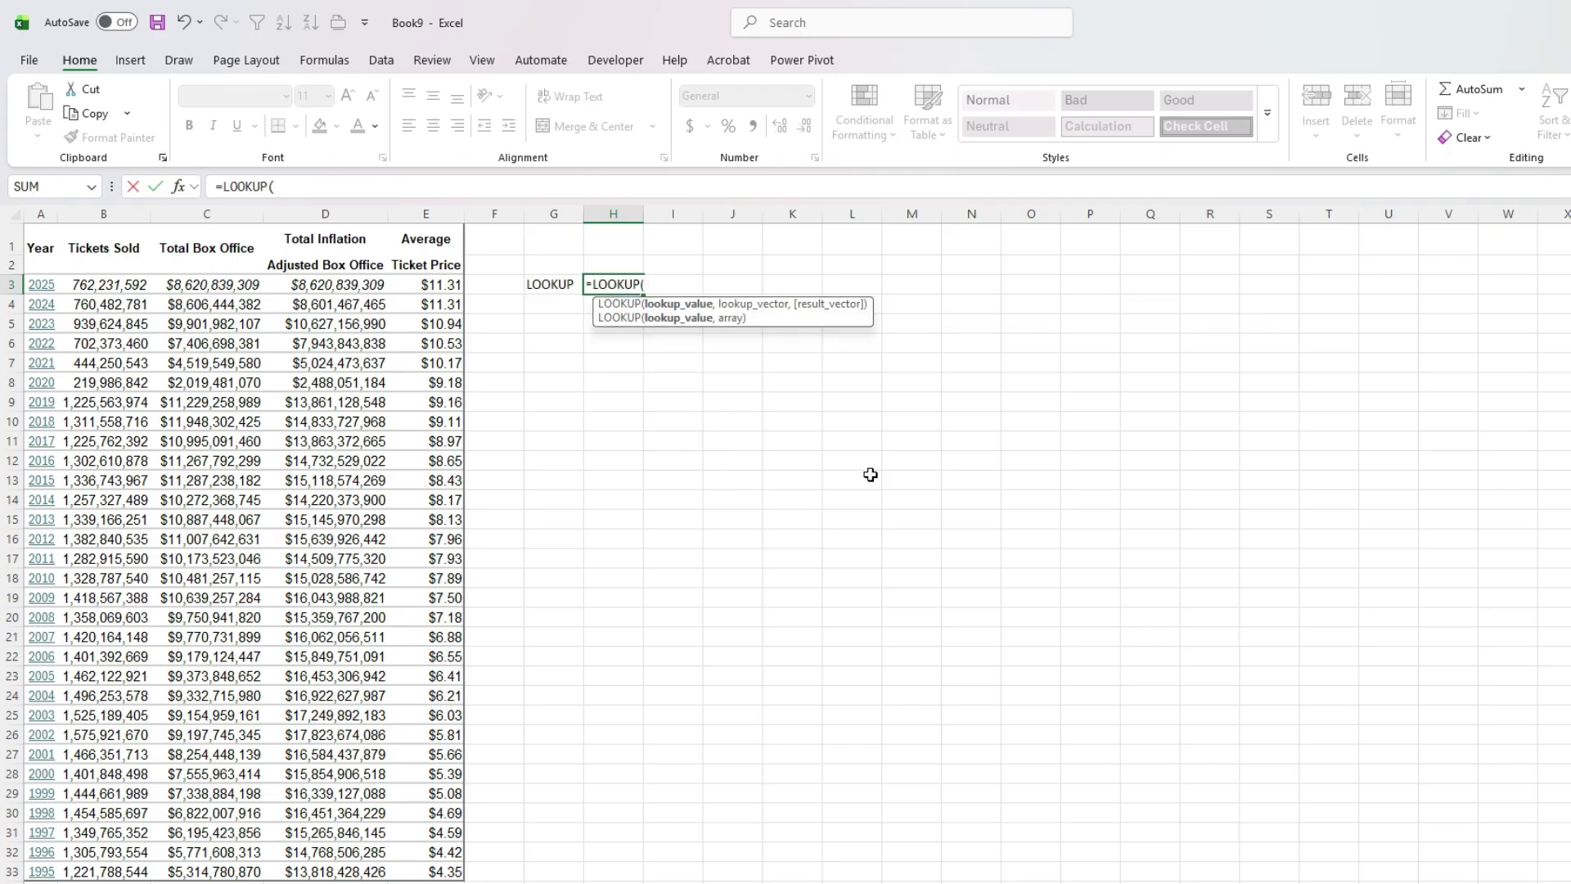
type("2,")
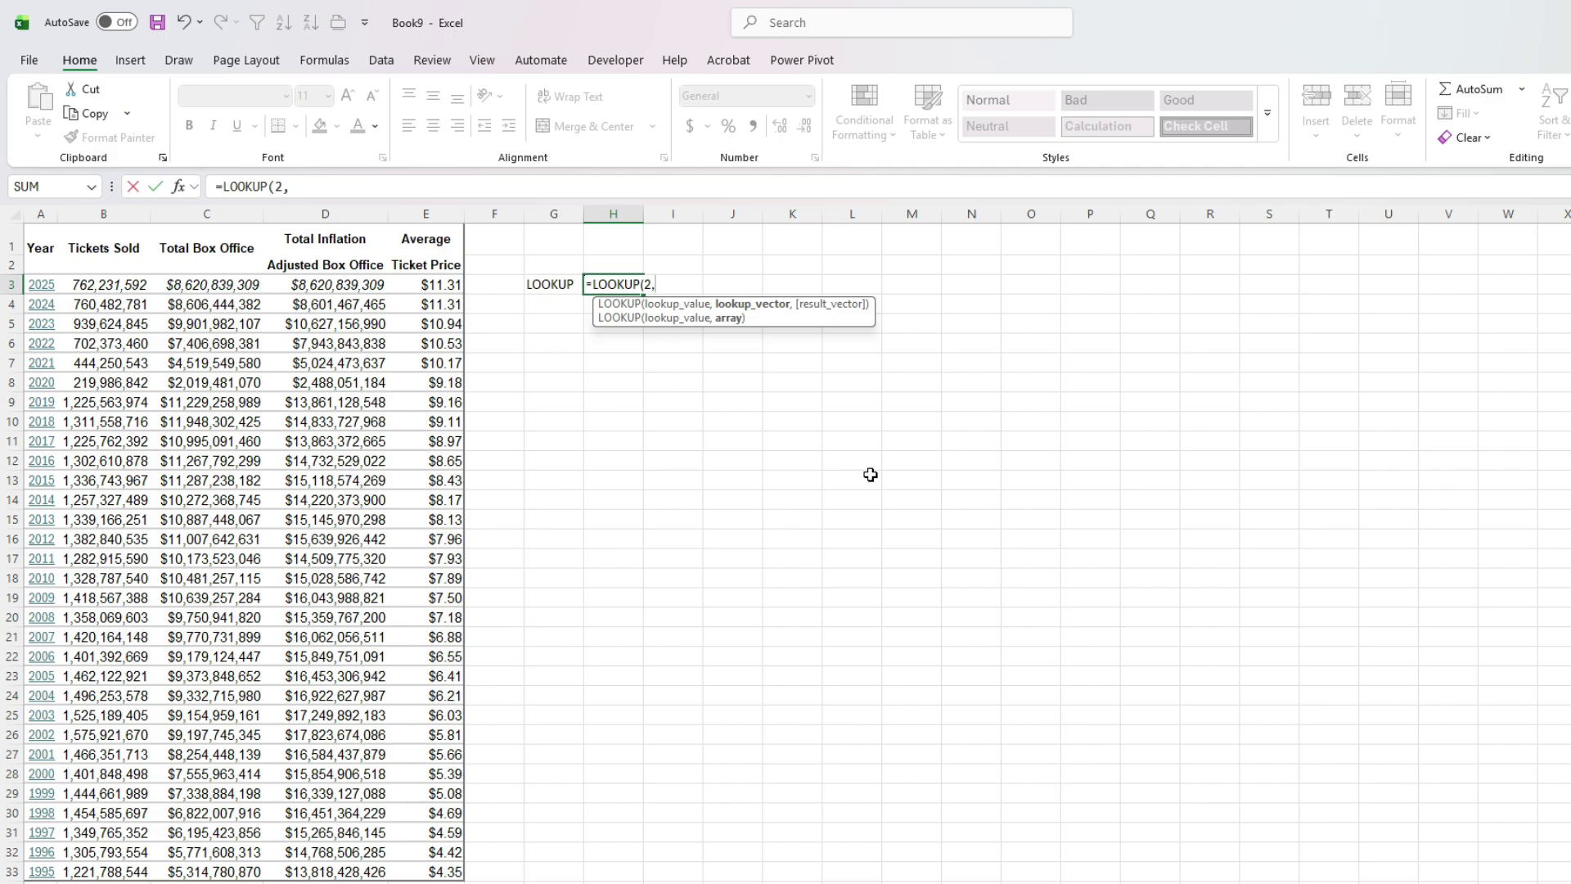
type("1/(")
left_click_drag(37, 247, 52, 876)
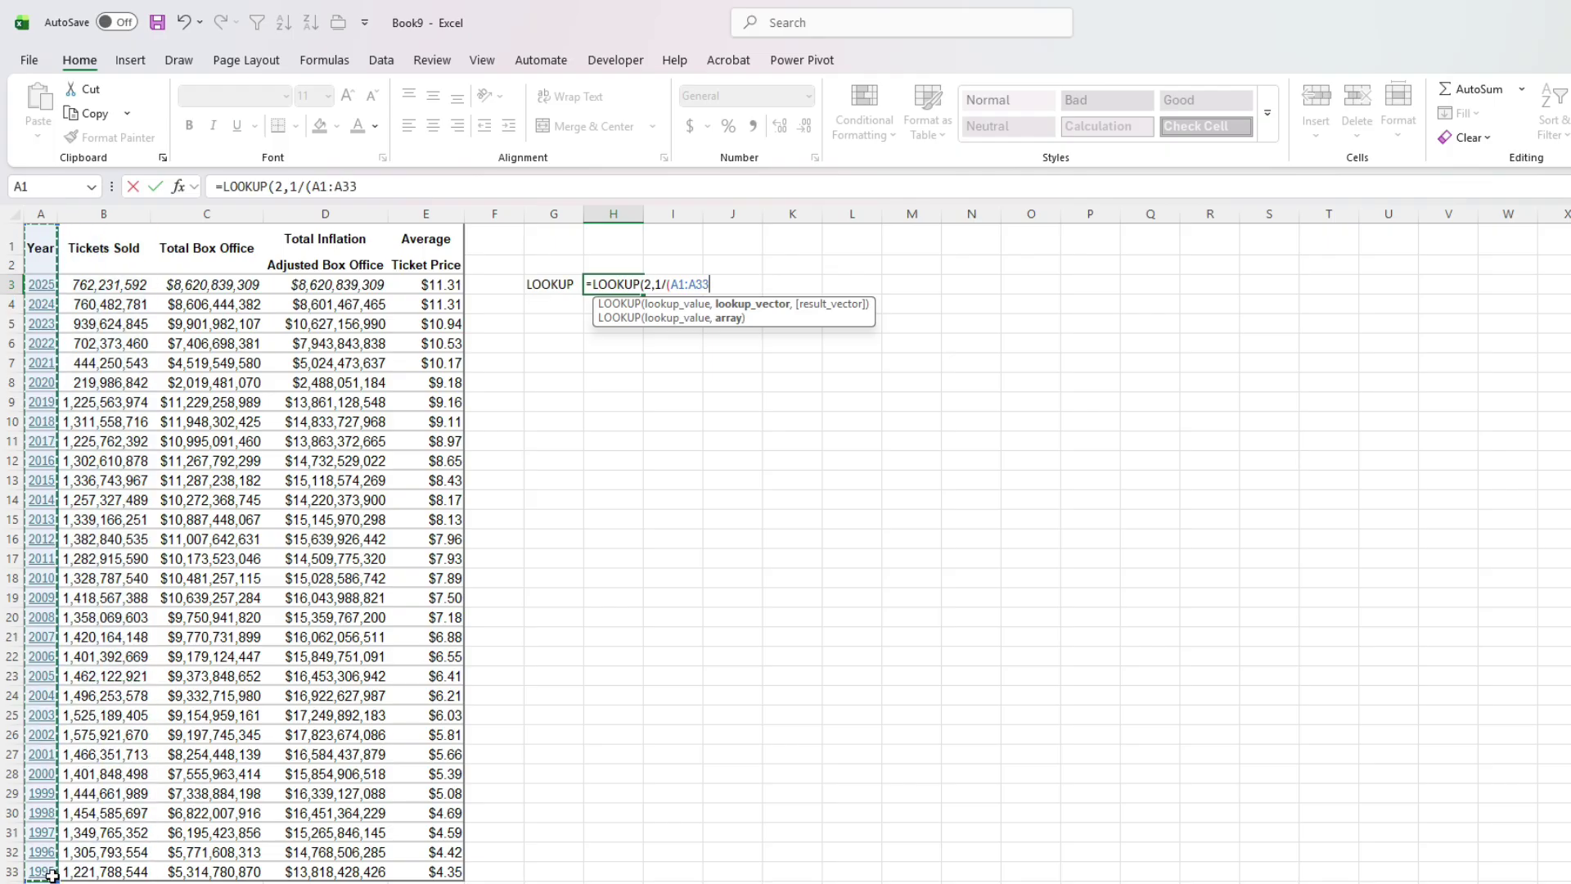
type(">0")
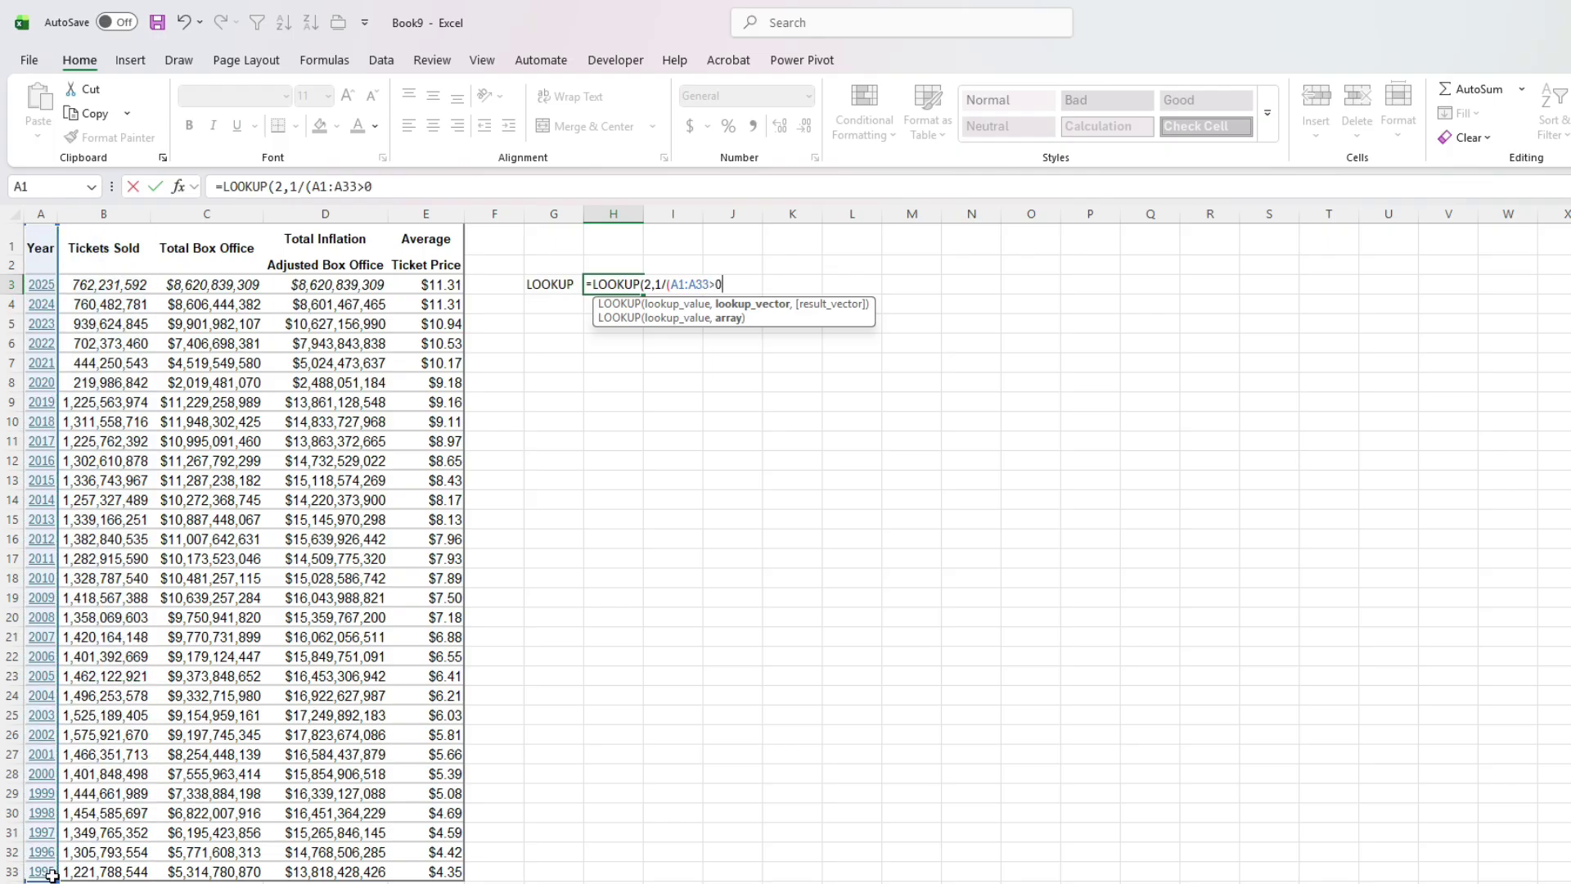
type(")")
type(",B")
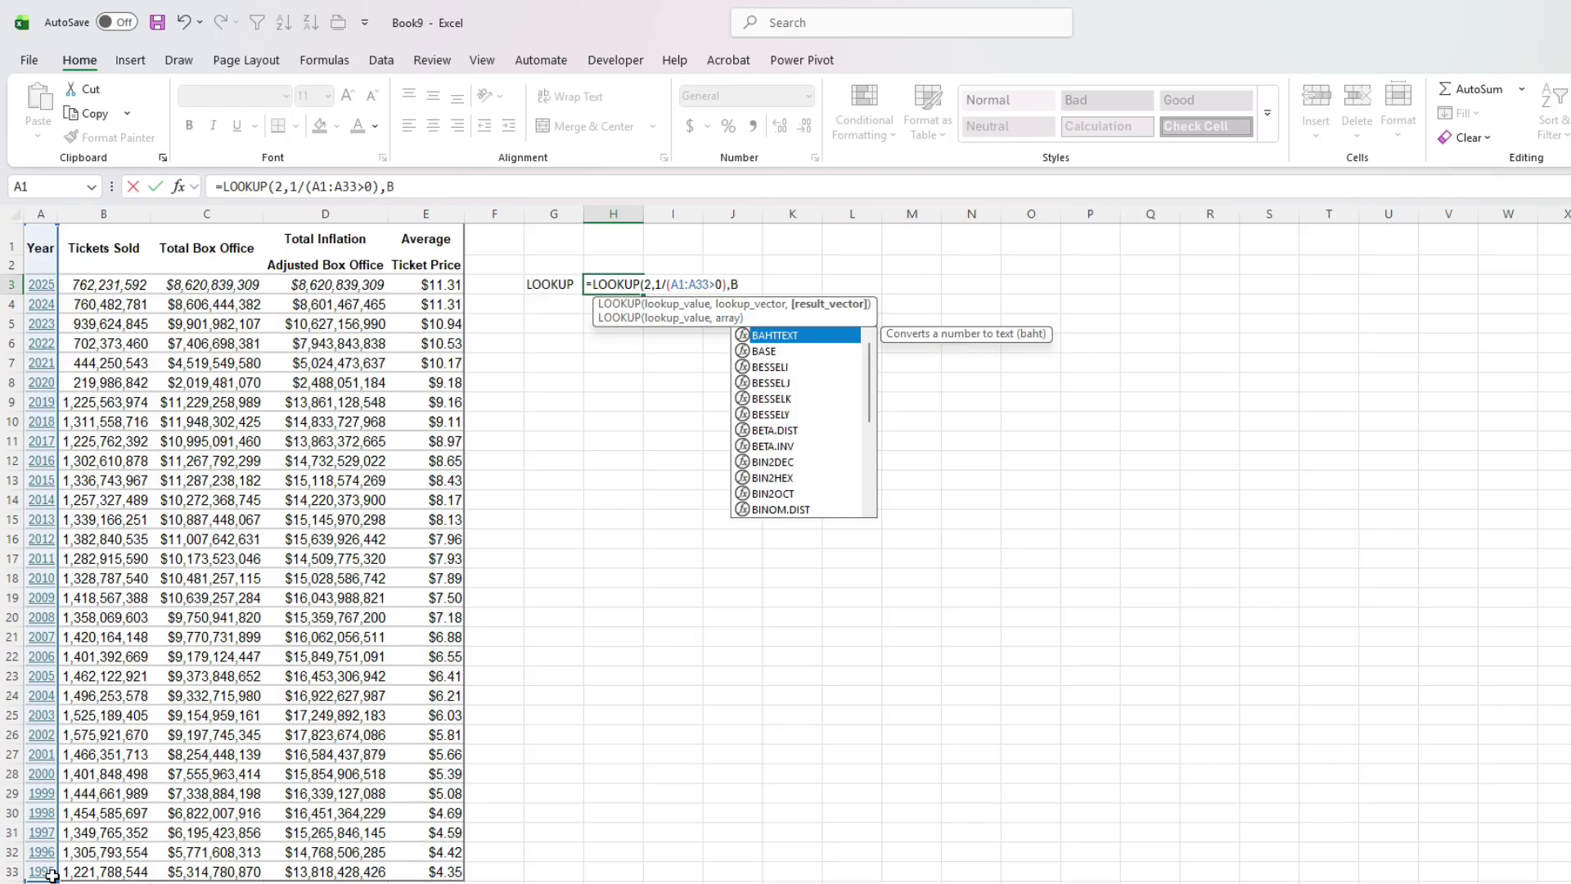
type("1:B33)")
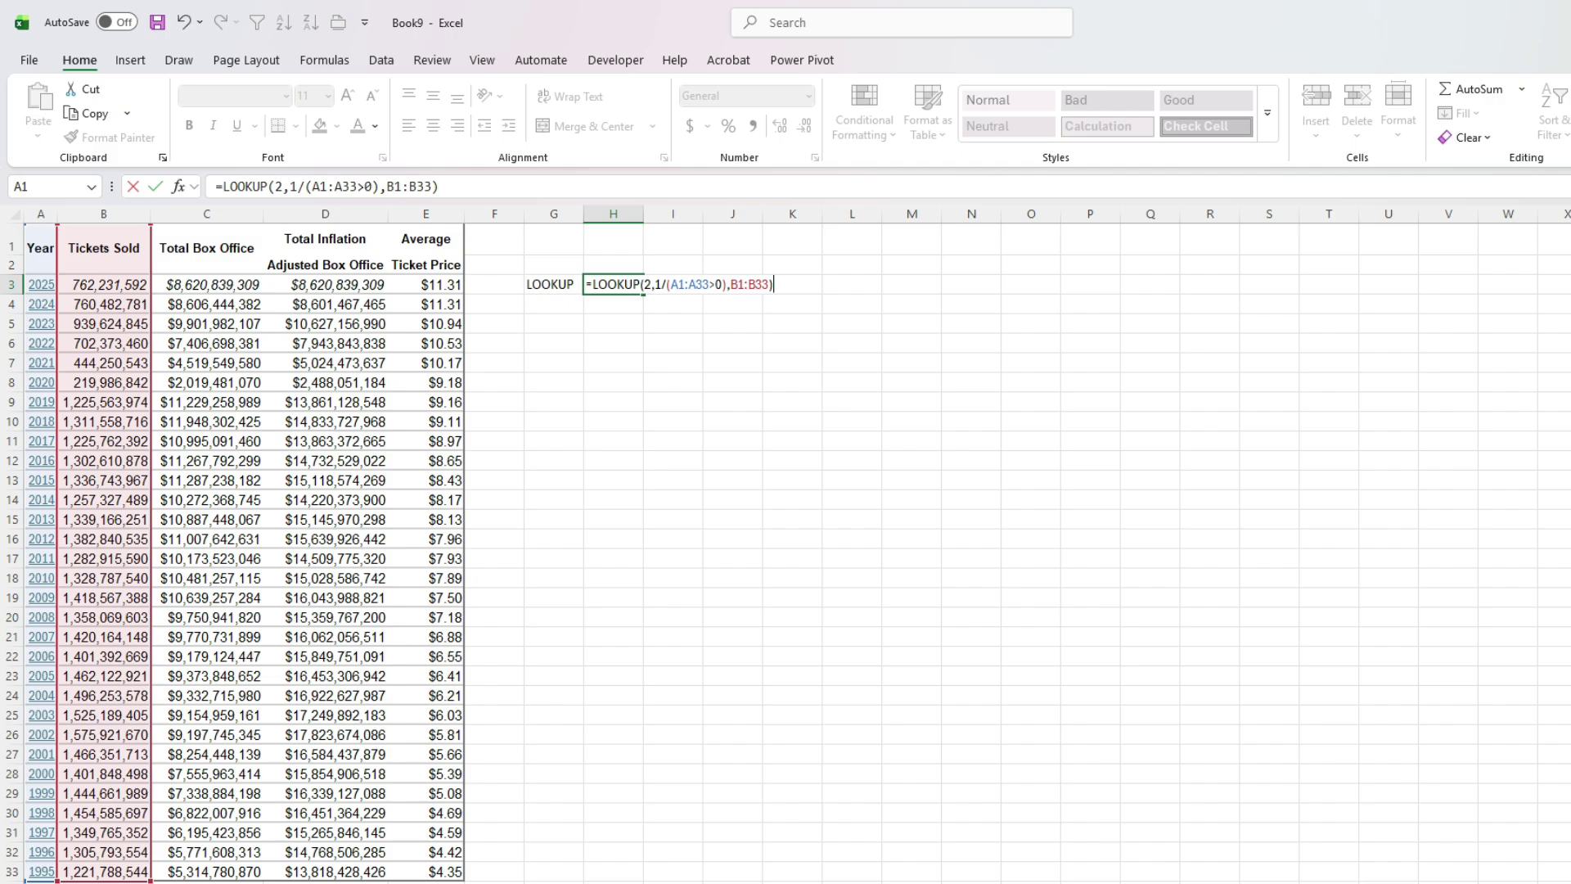
key("Return")
- Format the LOOKUP result in H3 with thousands separators and no decimal places
key("Up")
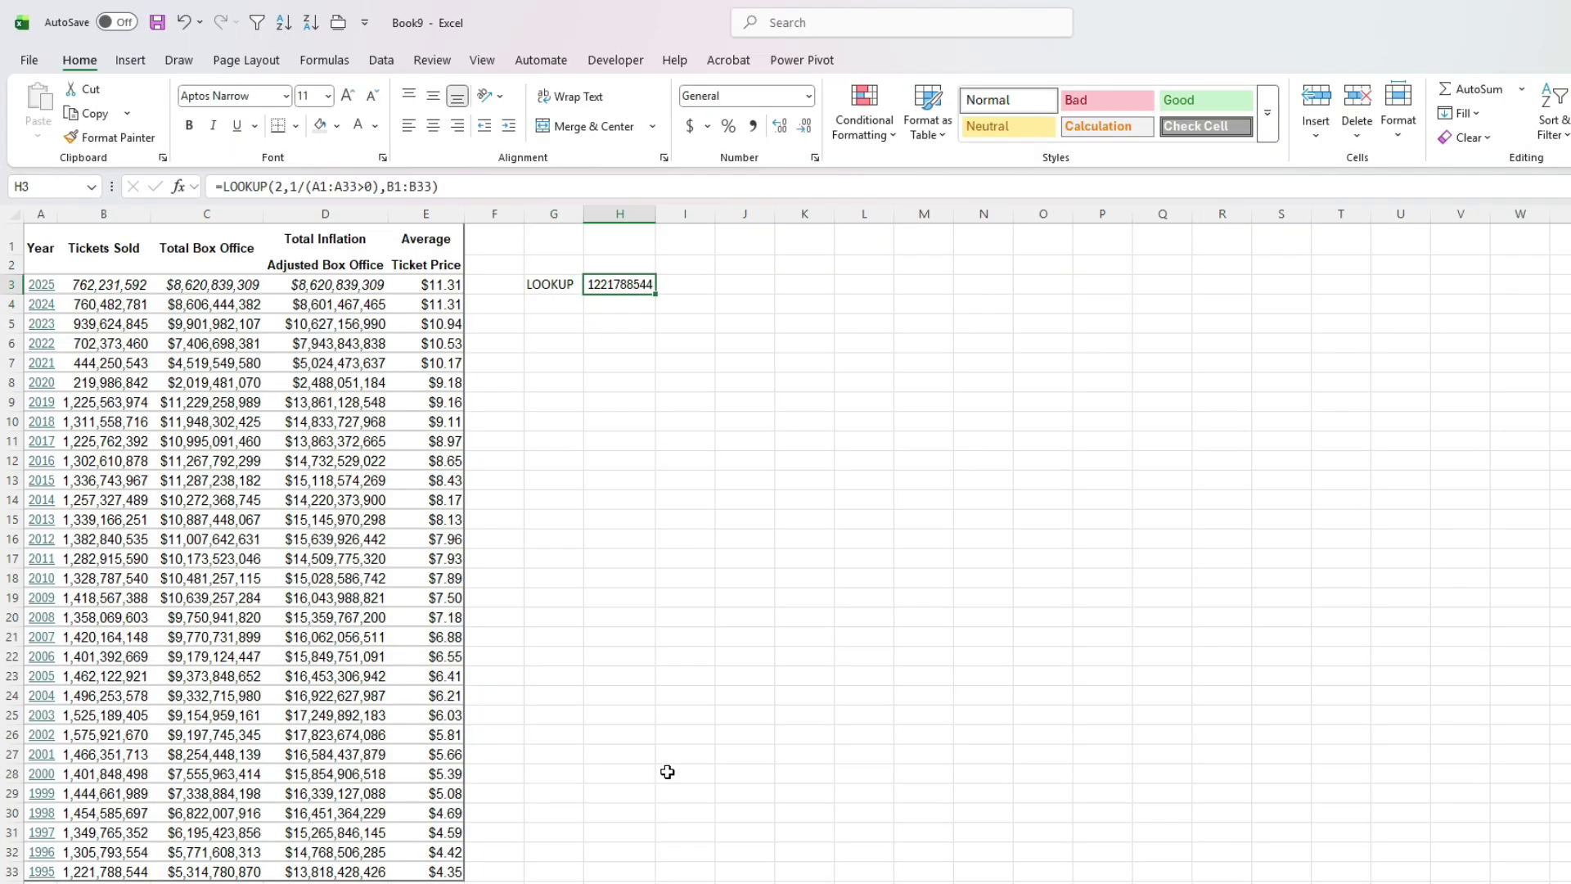
left_click(753, 125)
left_click(805, 125)
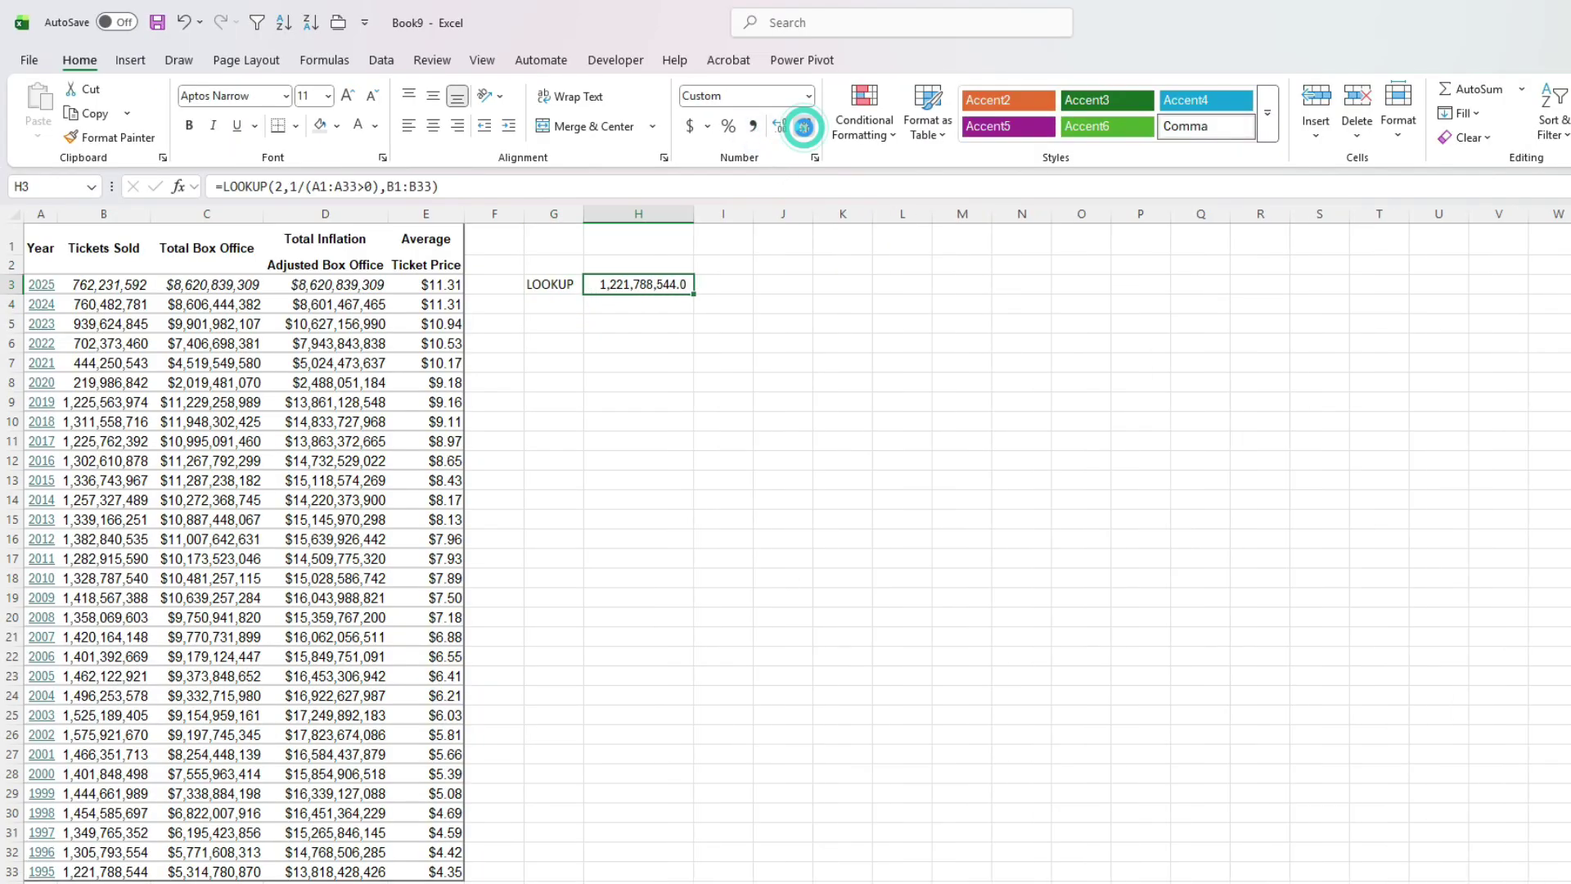
left_click(805, 125)
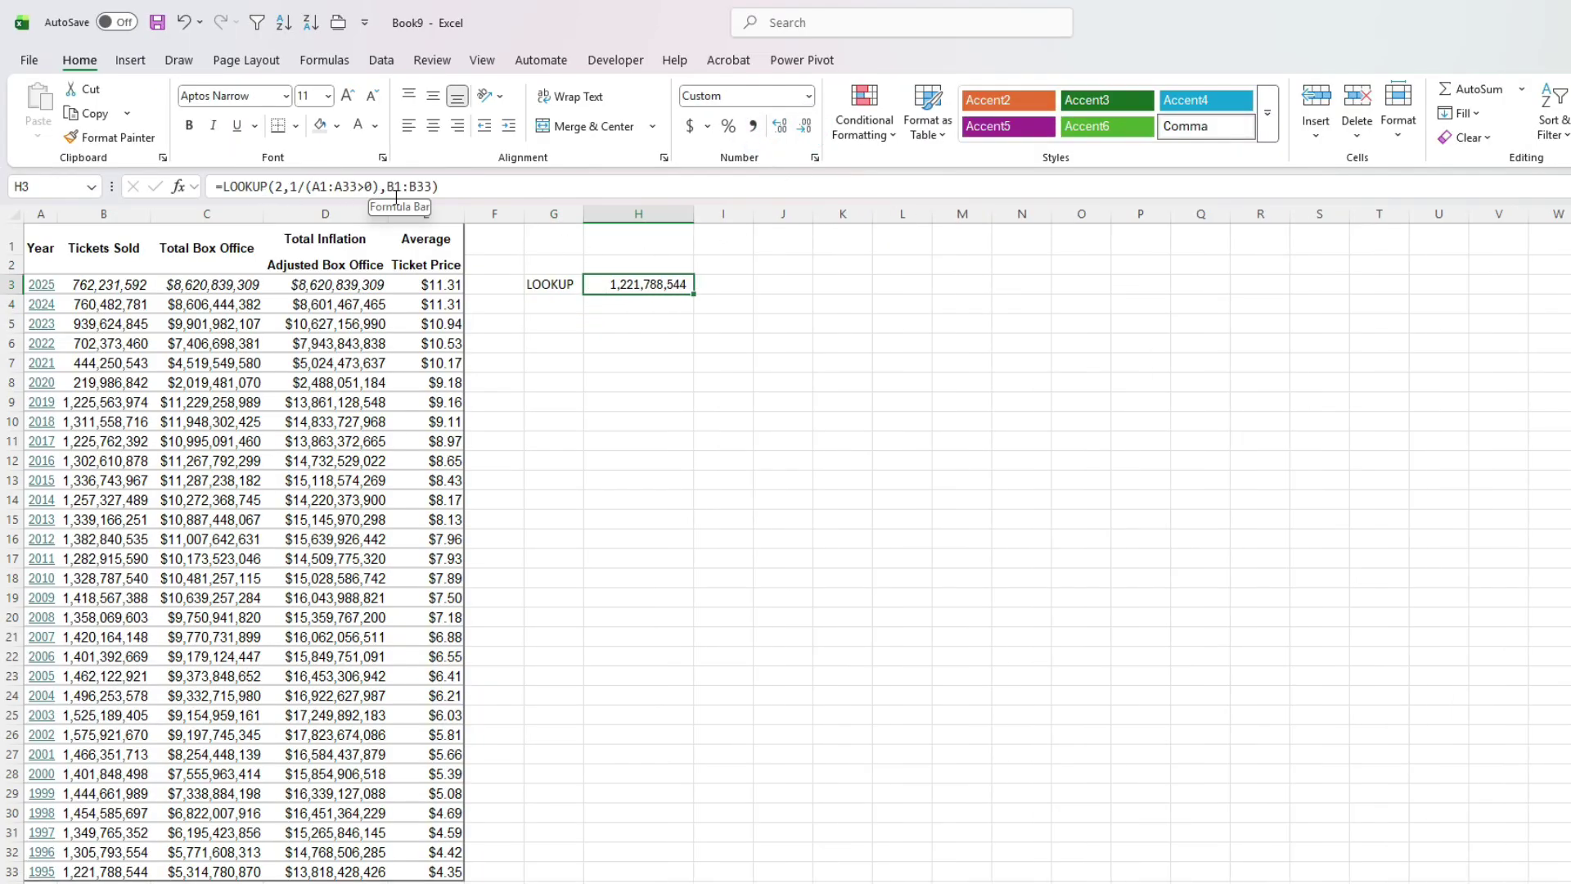
- Enter the label XLOOKUP in G4, below the LOOKUP label
left_click(559, 302)
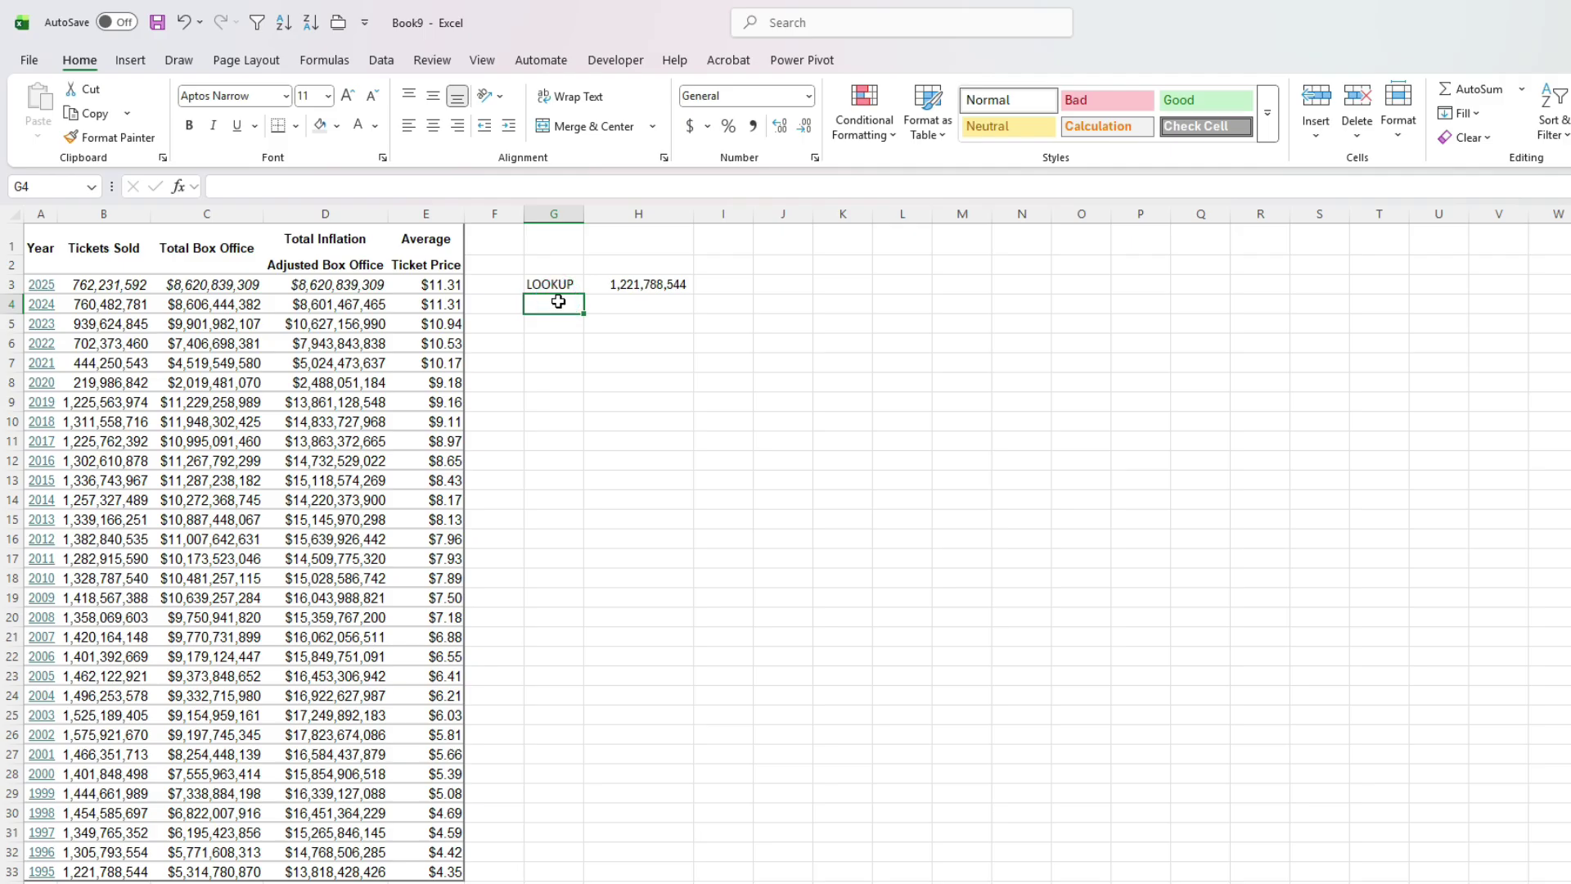
type("XLOOKUP")
key("Return")
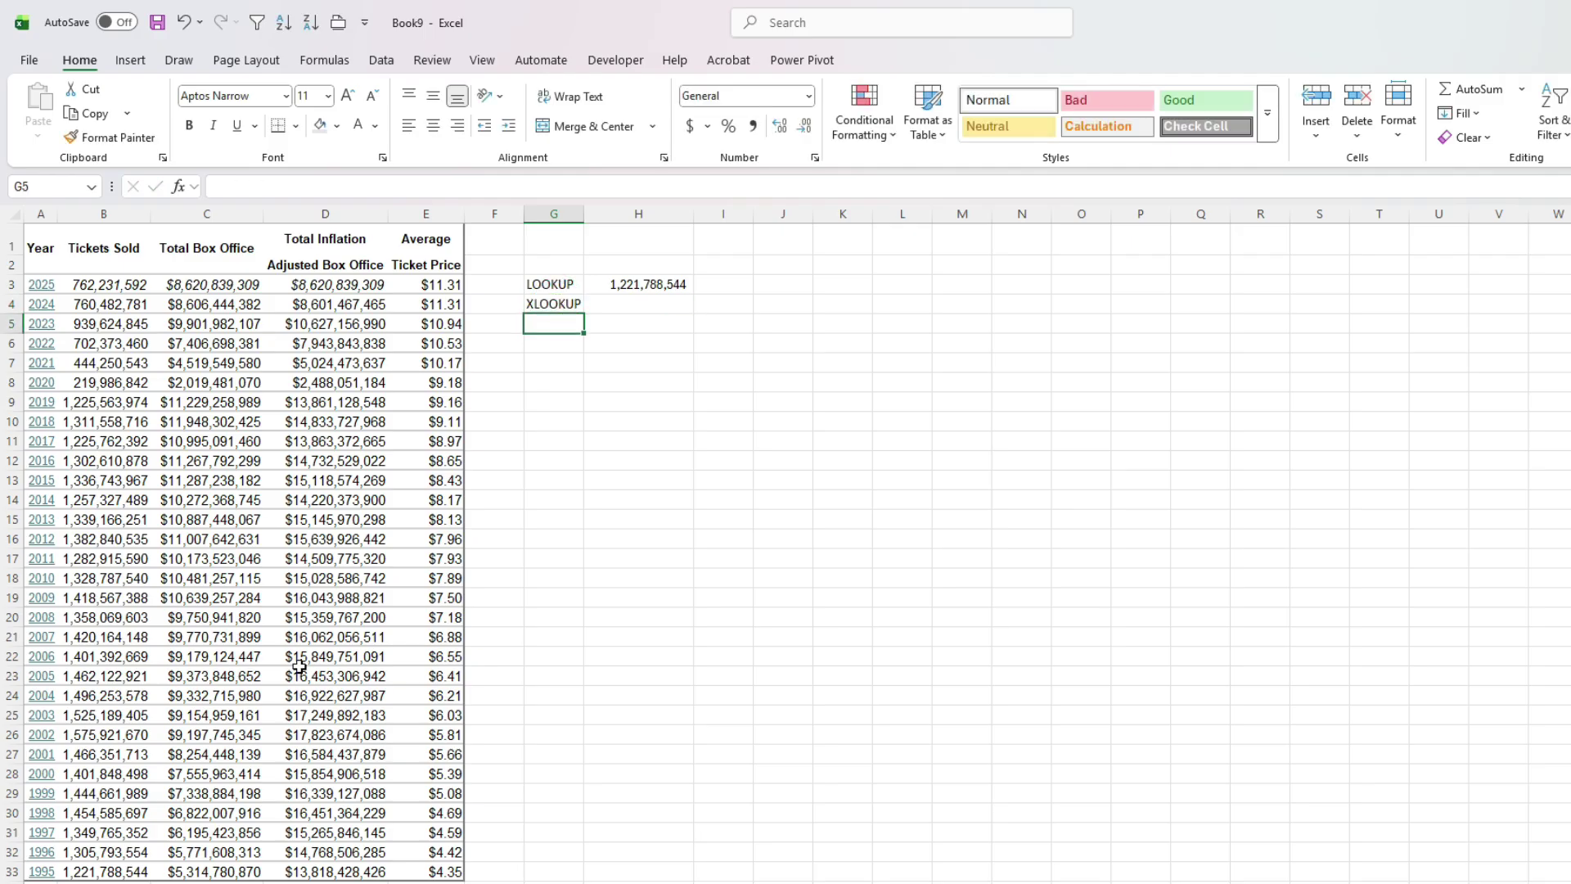
- Enter =XLOOKUP(1,A:A,B:B,,1,-1) in H4 to return the last tickets sold value by searching from last to first
left_click(636, 305)
type("=xl")
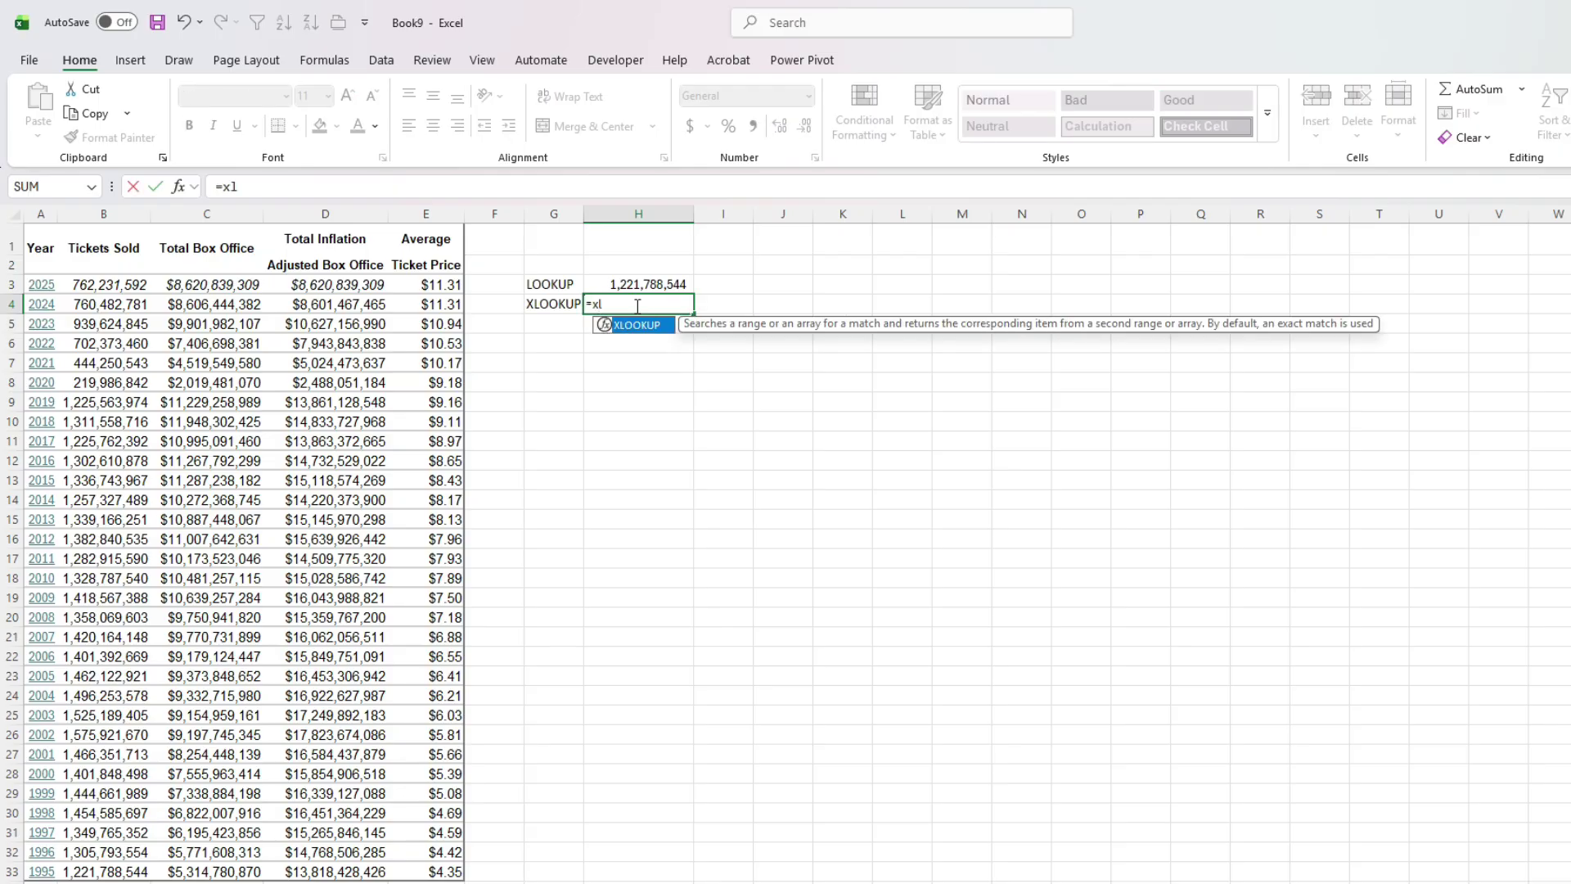
key("Tab")
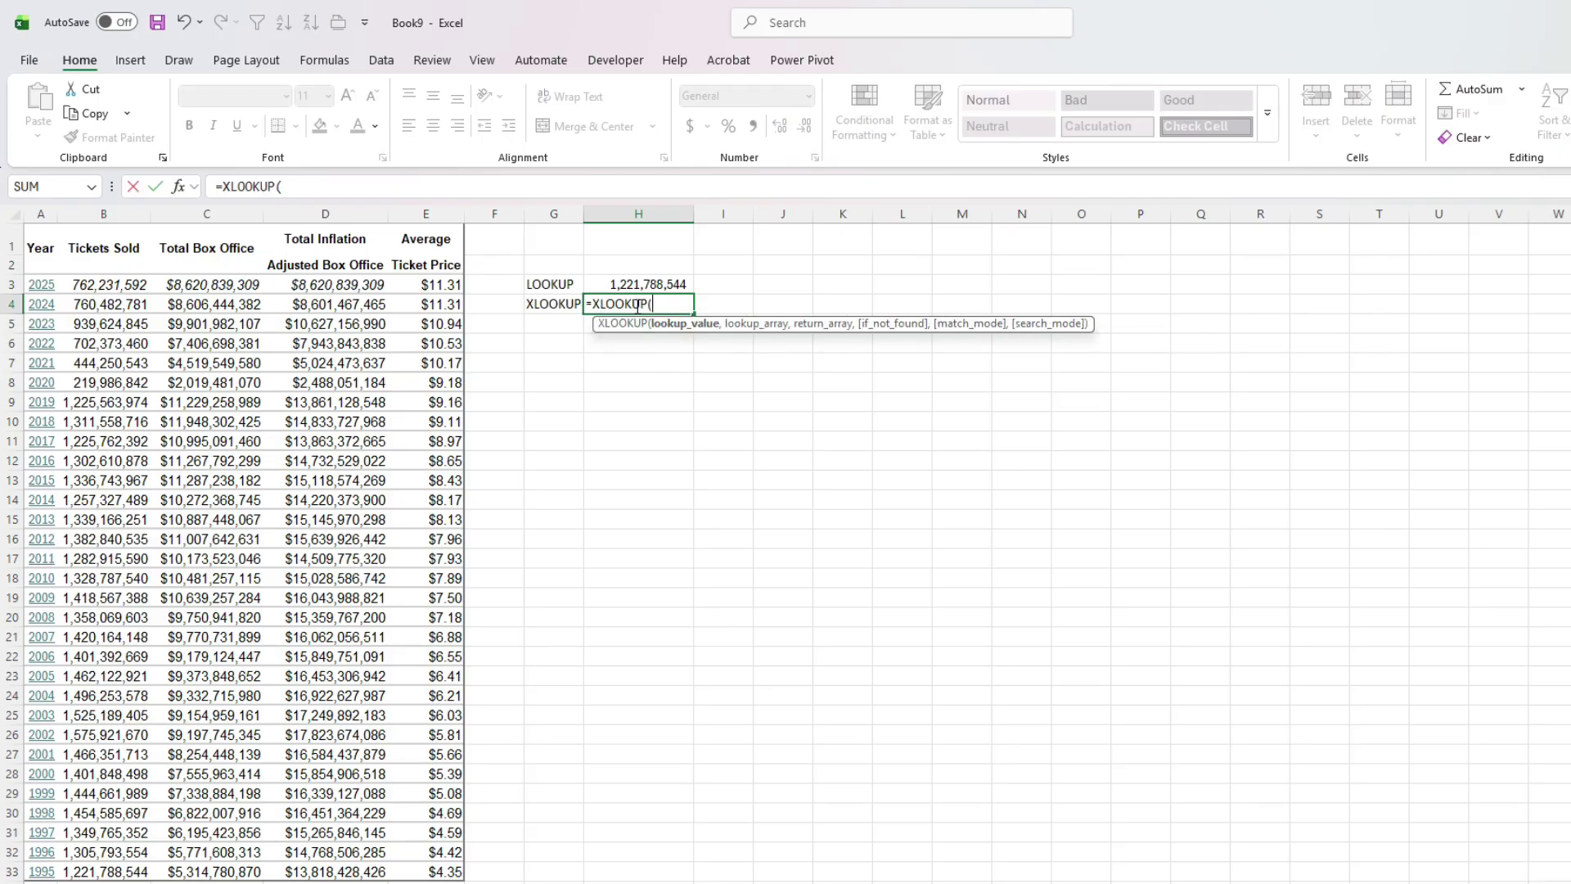
type("1,")
left_click(38, 209)
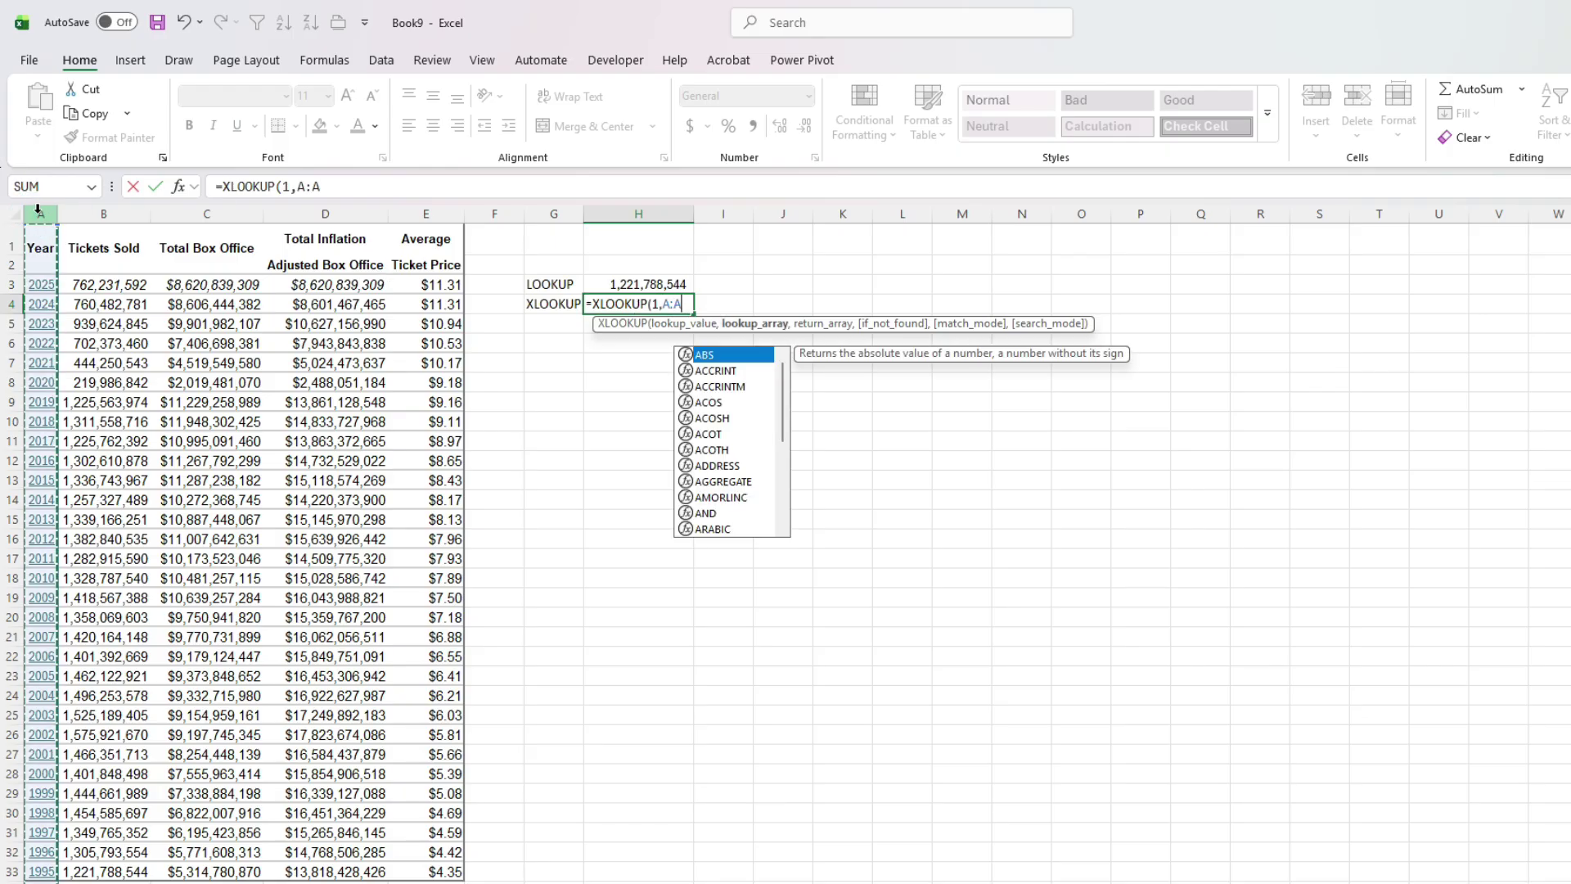
type(",")
left_click(110, 211)
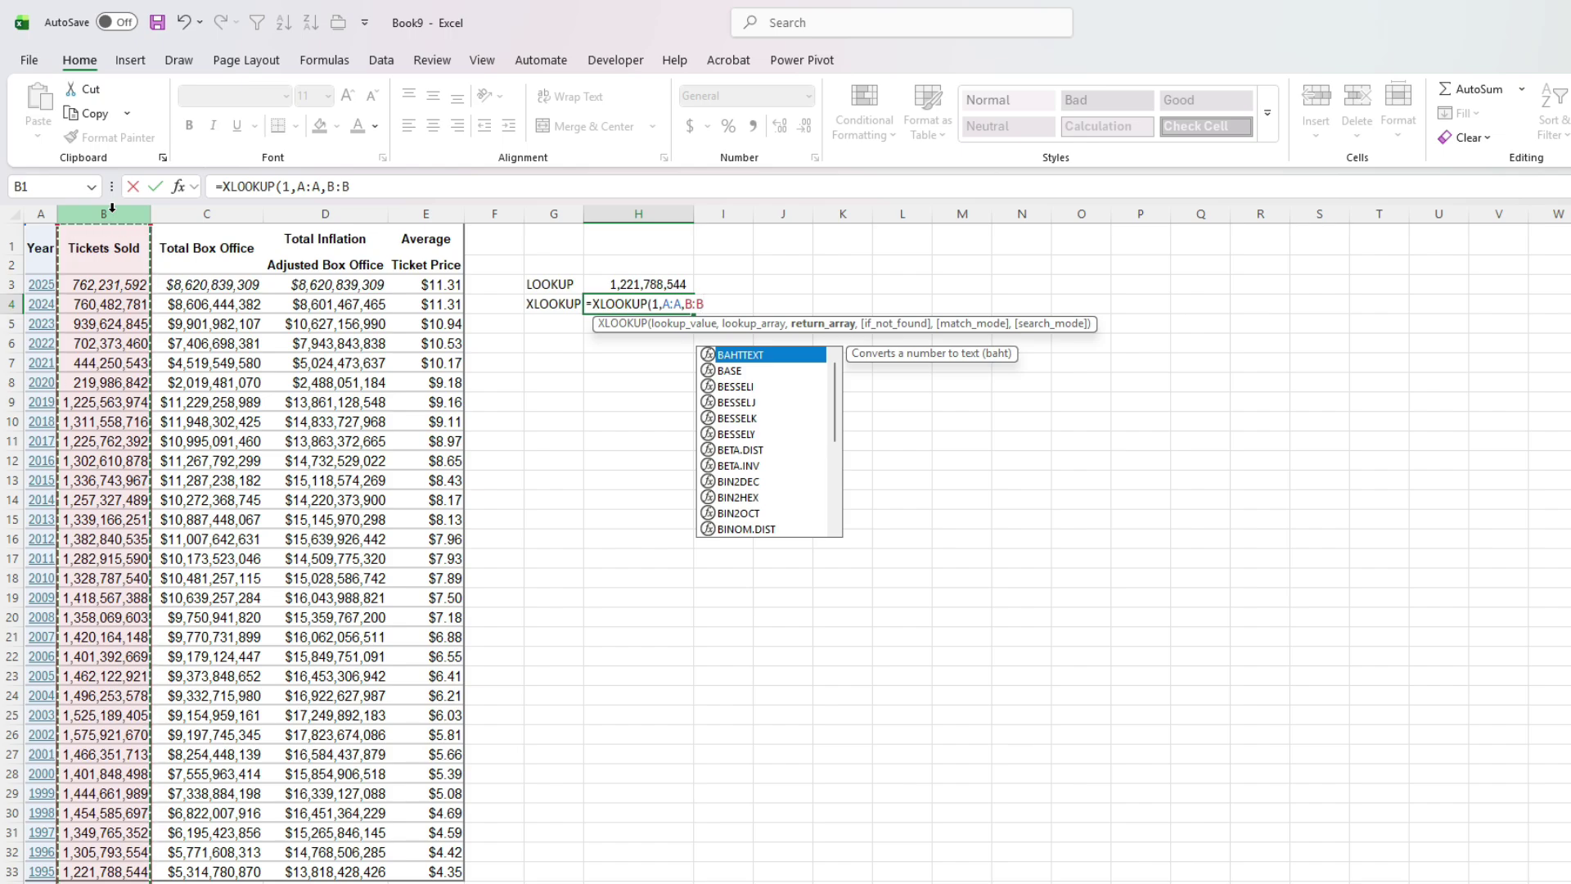
type(",")
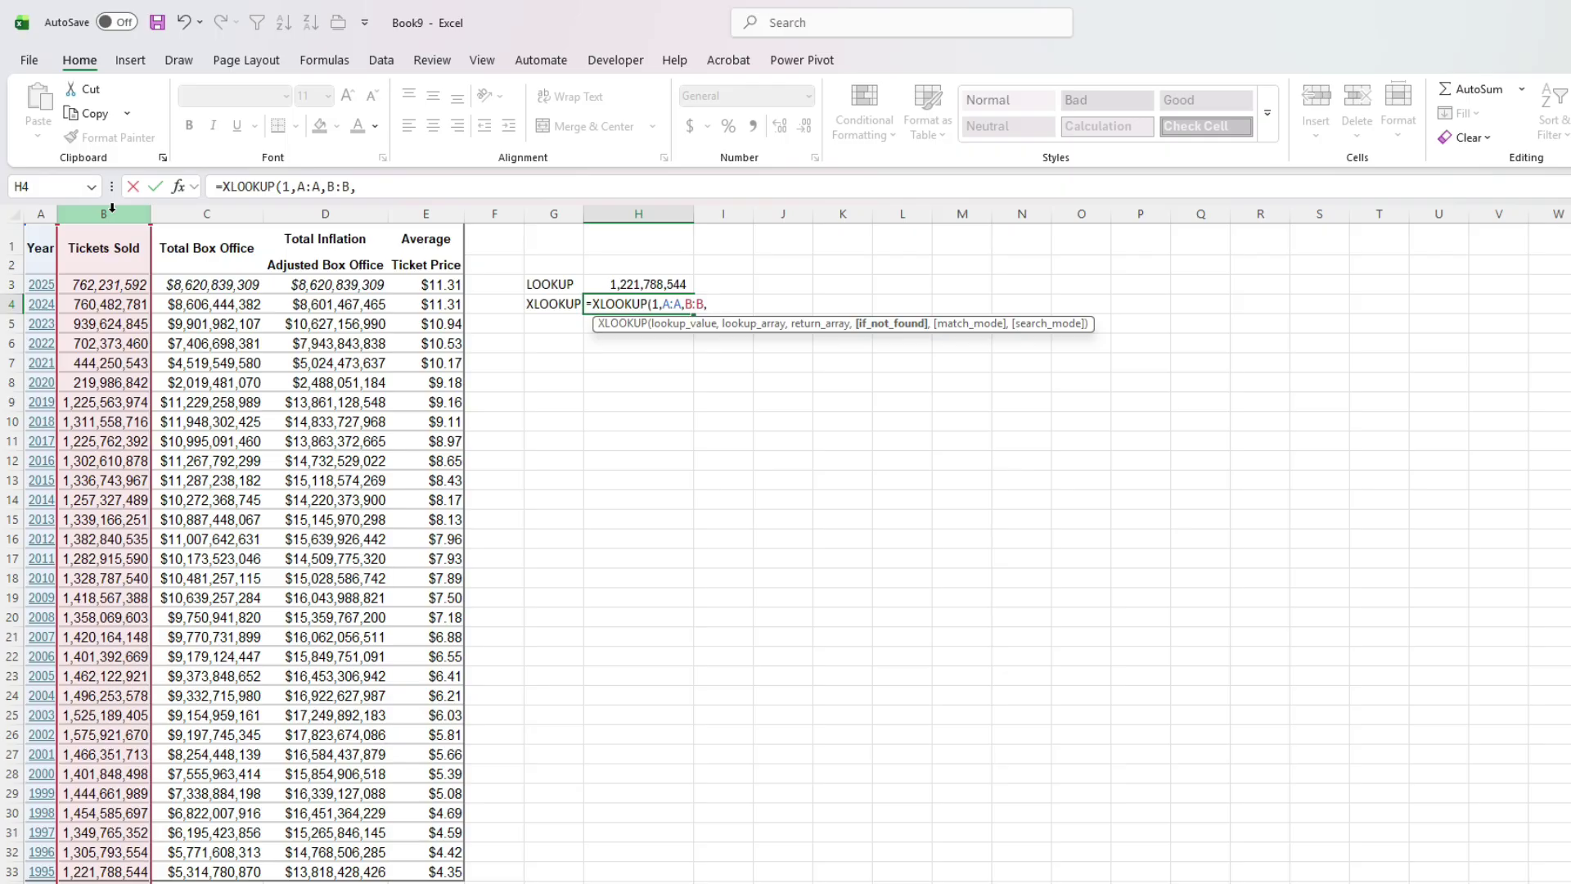
type(",")
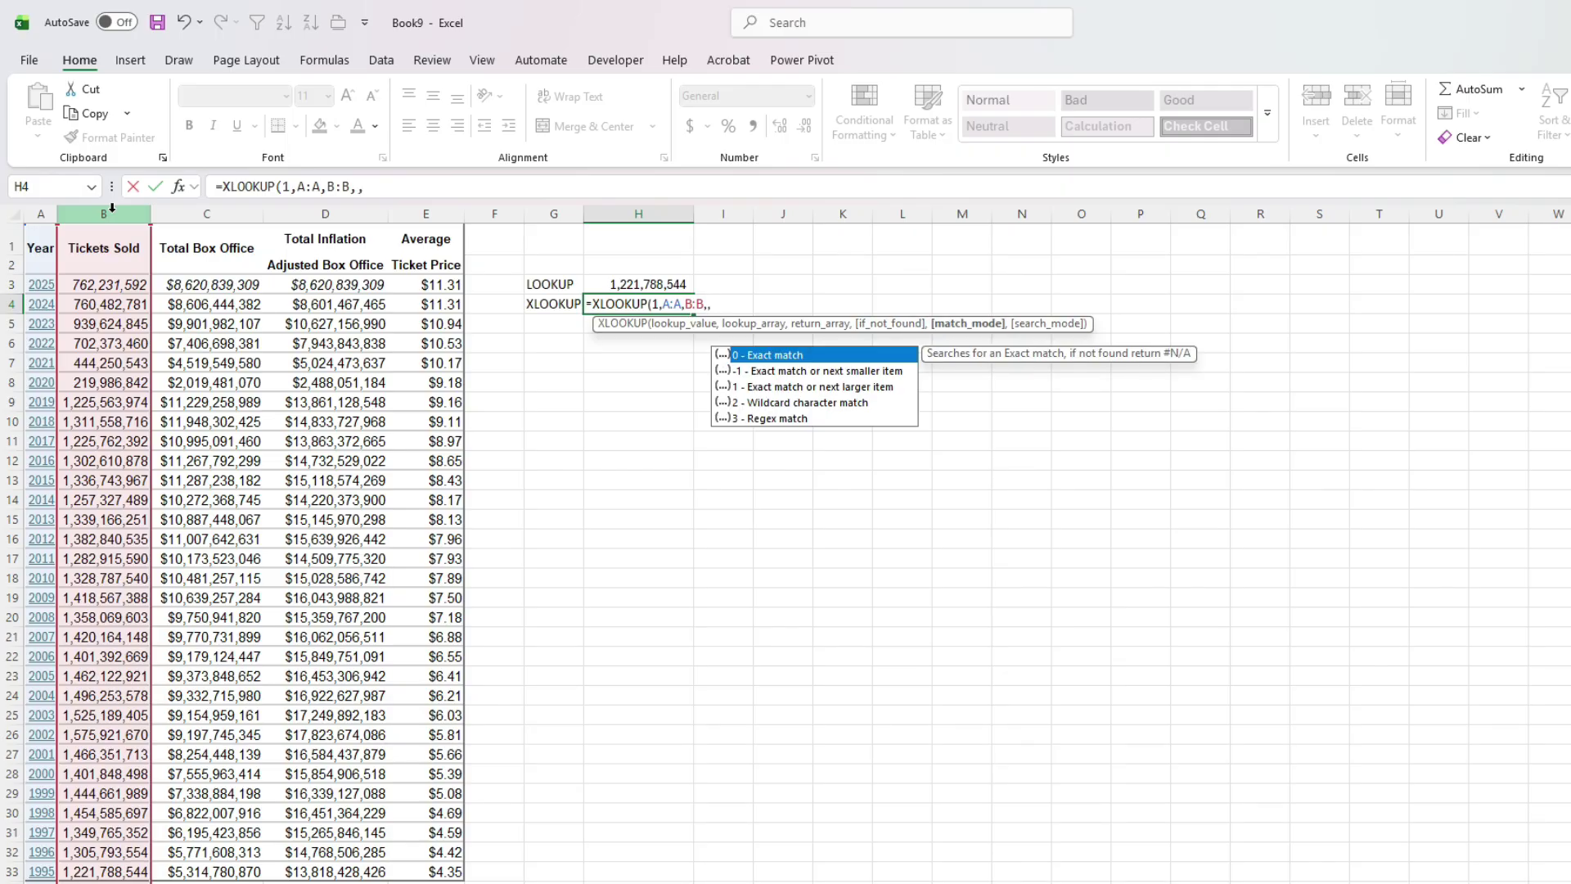
type("1")
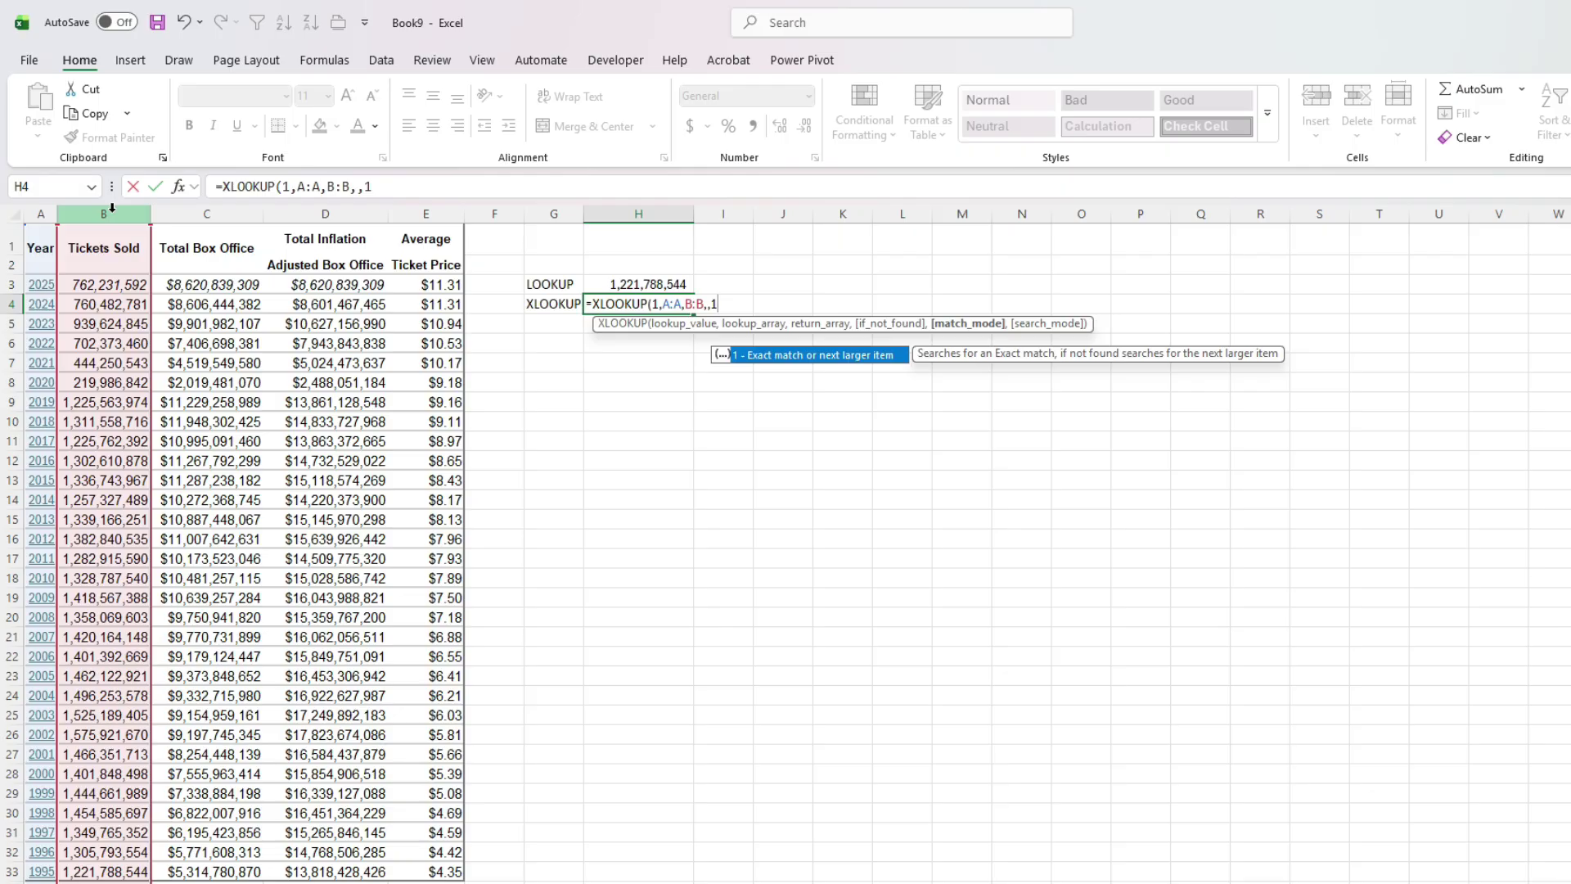
type(",-1")
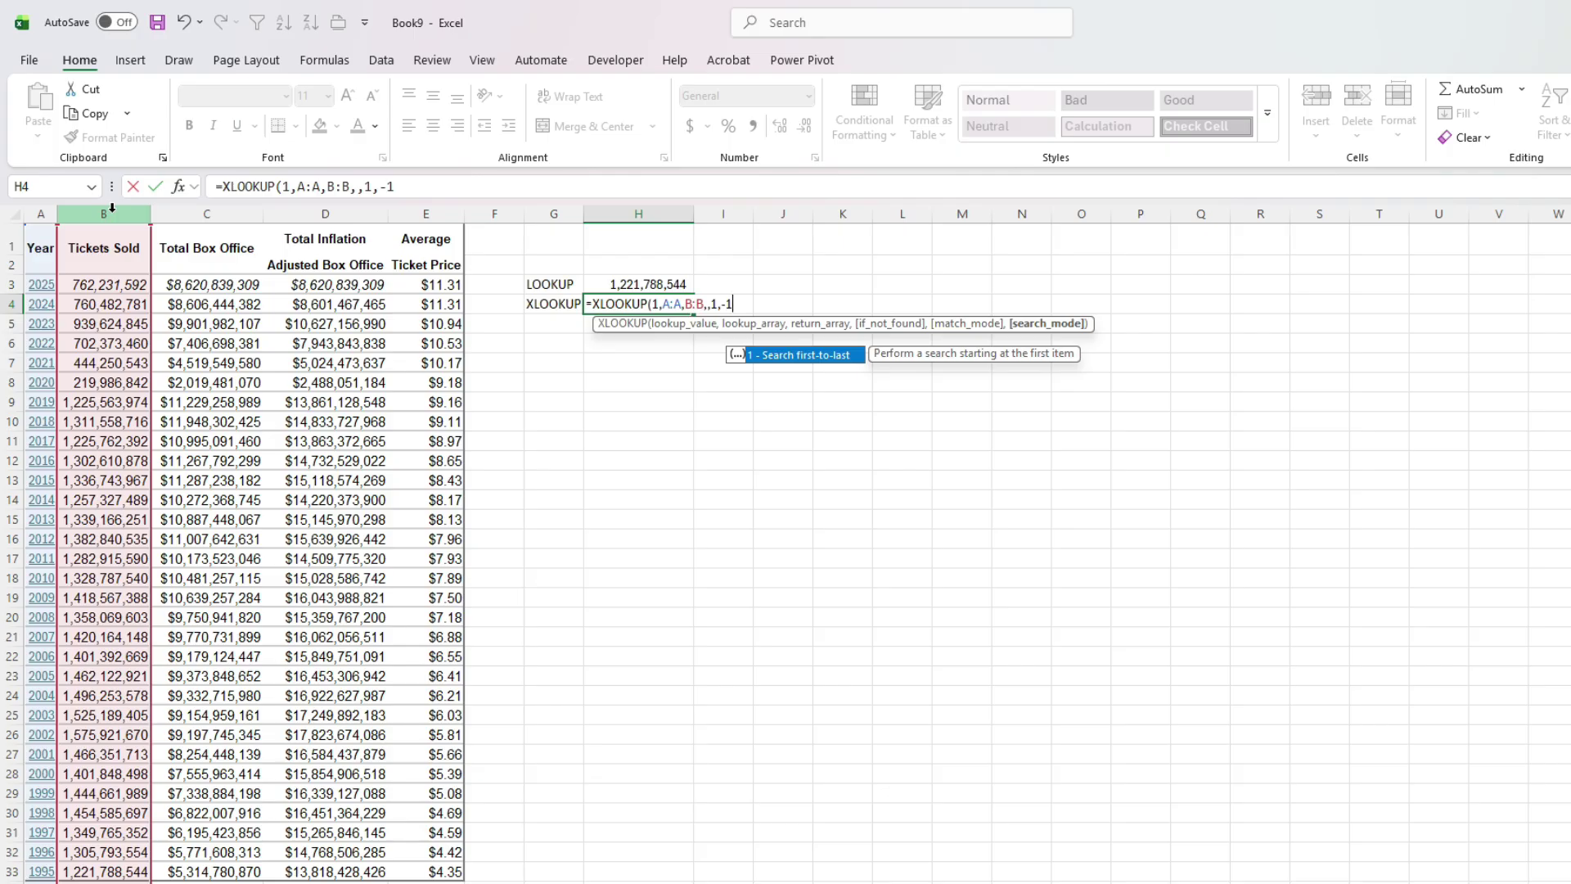
type(")")
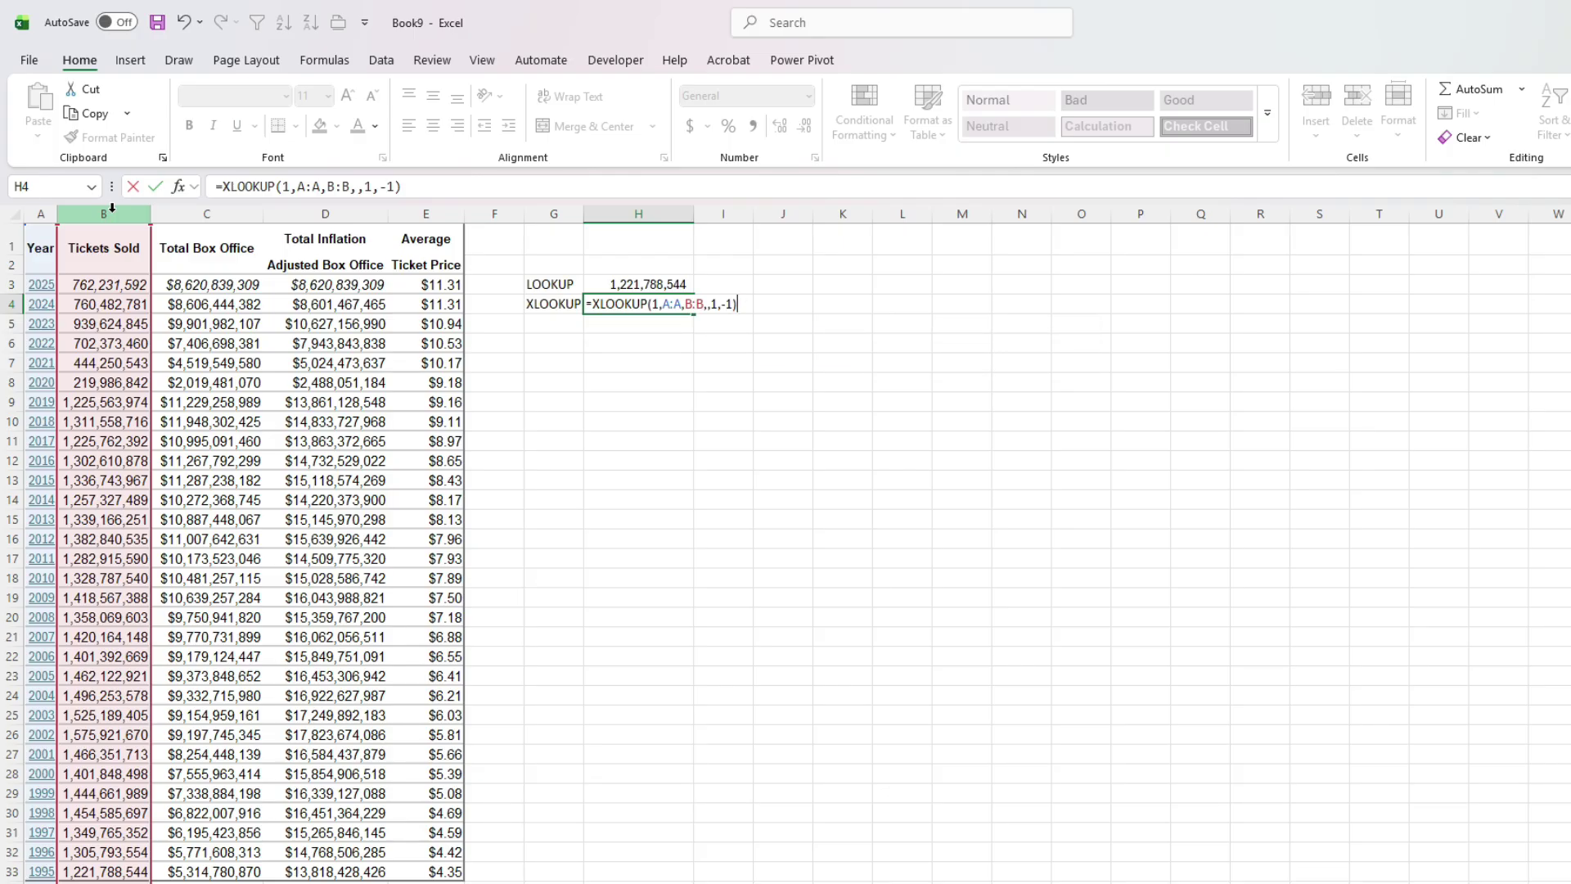
key("ctrl+Return")
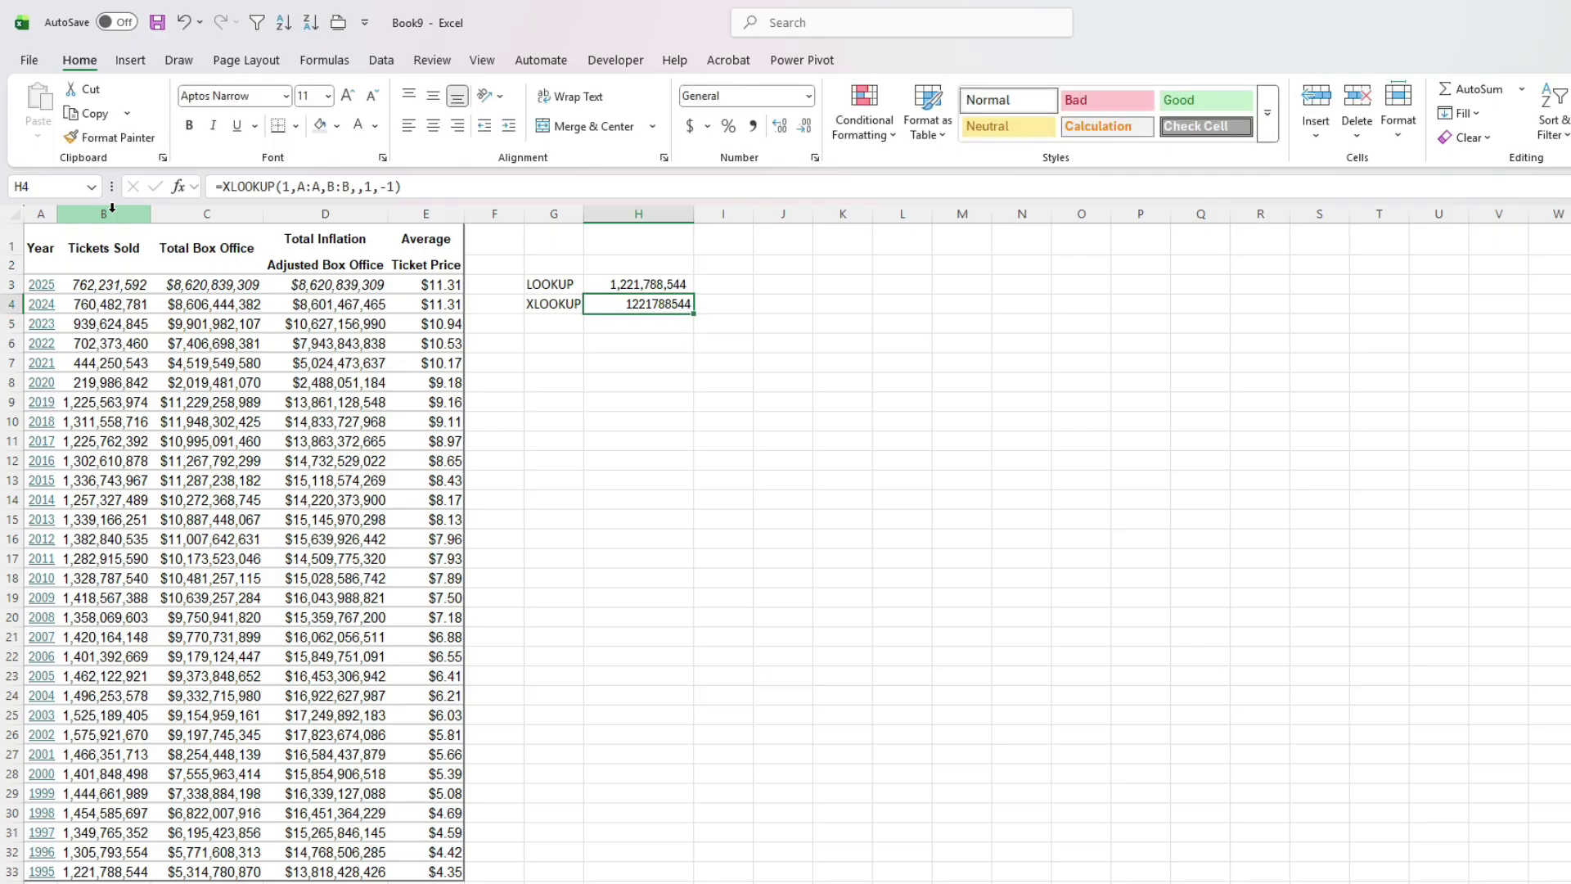
- Copy the number formatting of the LOOKUP result in H3 onto the XLOOKUP result in H4
key("Up")
left_click(110, 137)
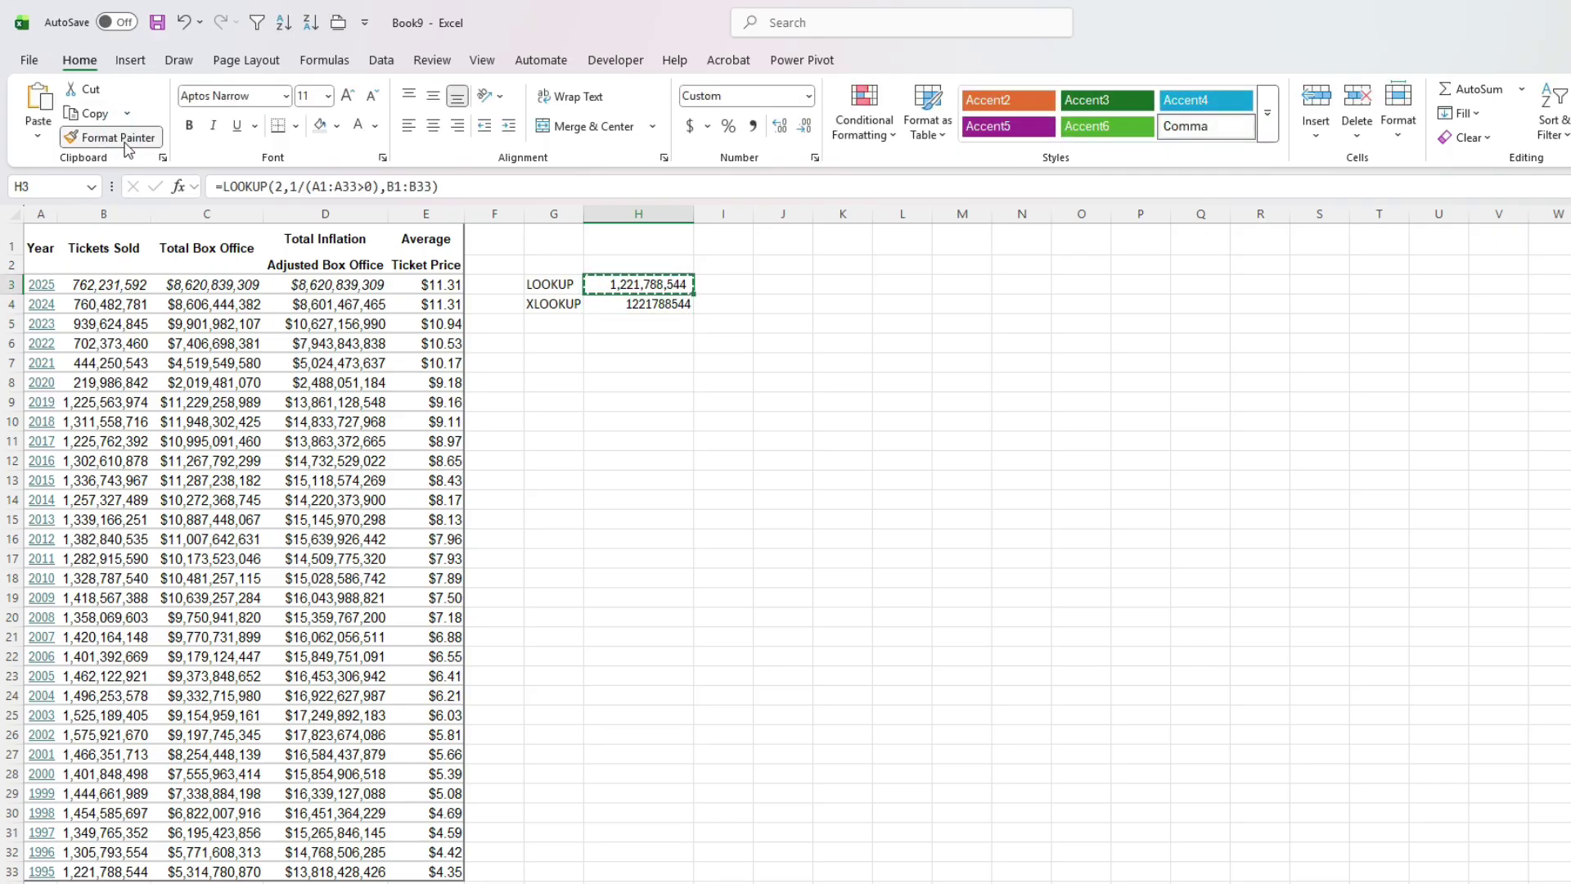
key("Down")
key("Return")
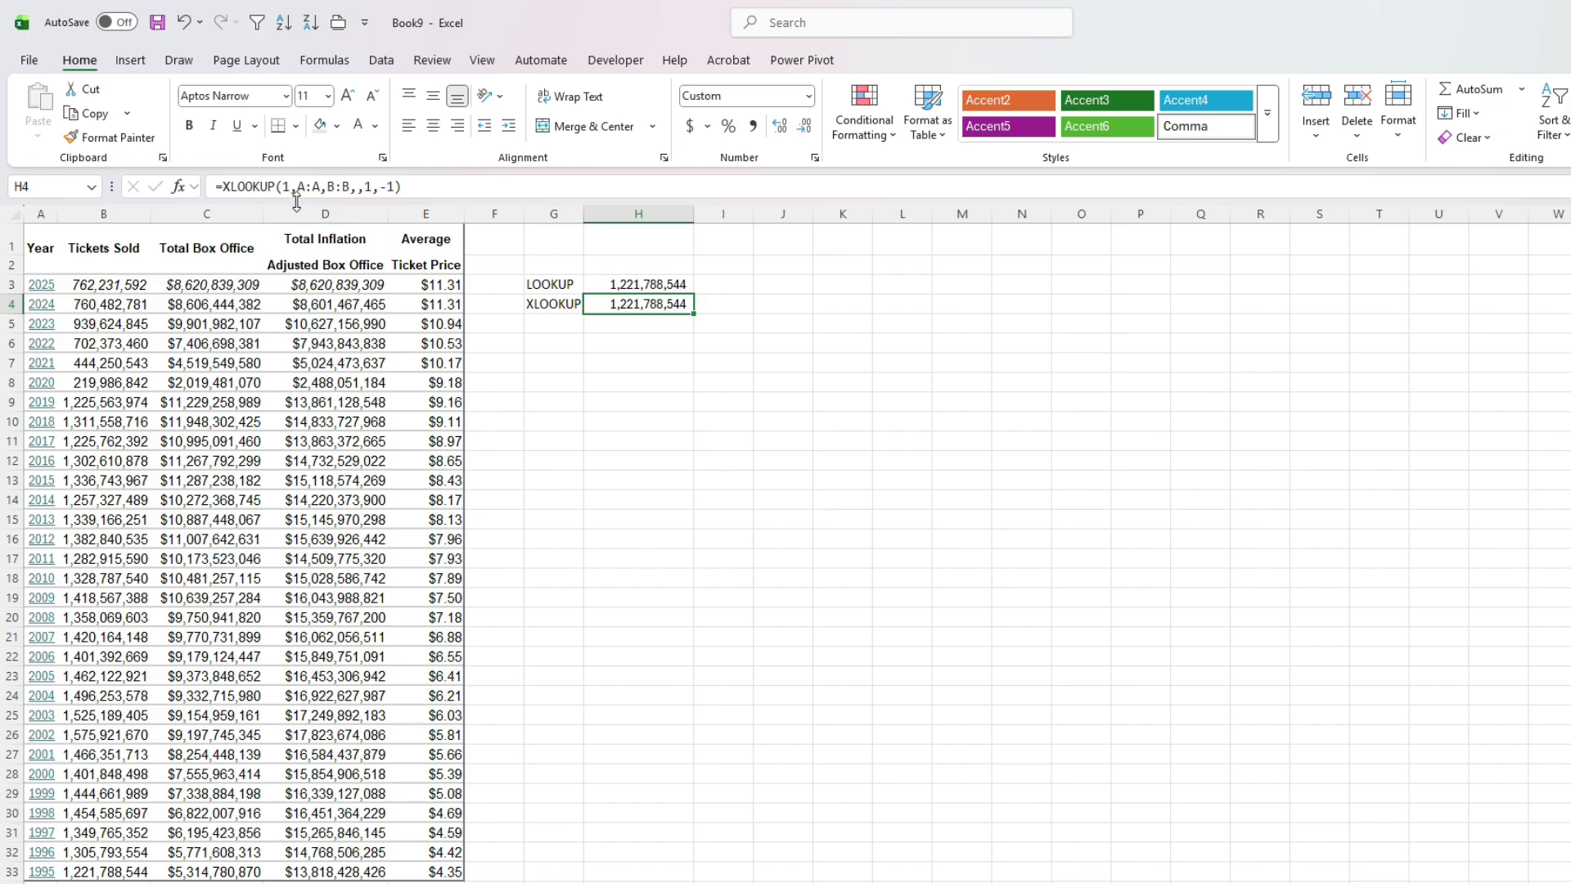
key("Up")
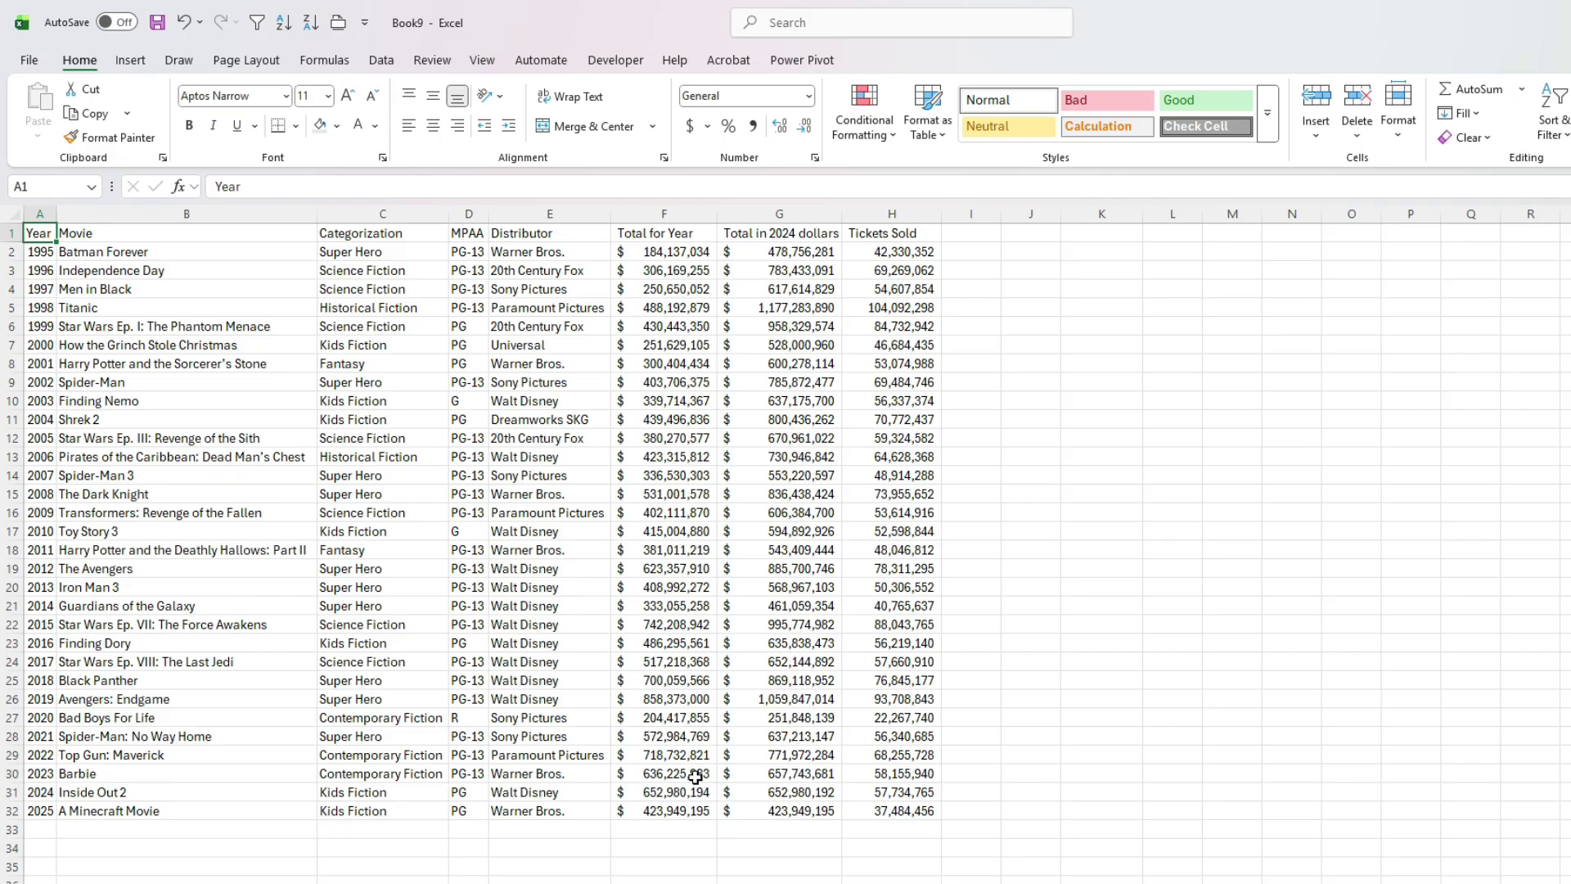
- In the yearly top movie table sheet, enter the labels Year in J4 and Header in J5
left_click(1038, 290)
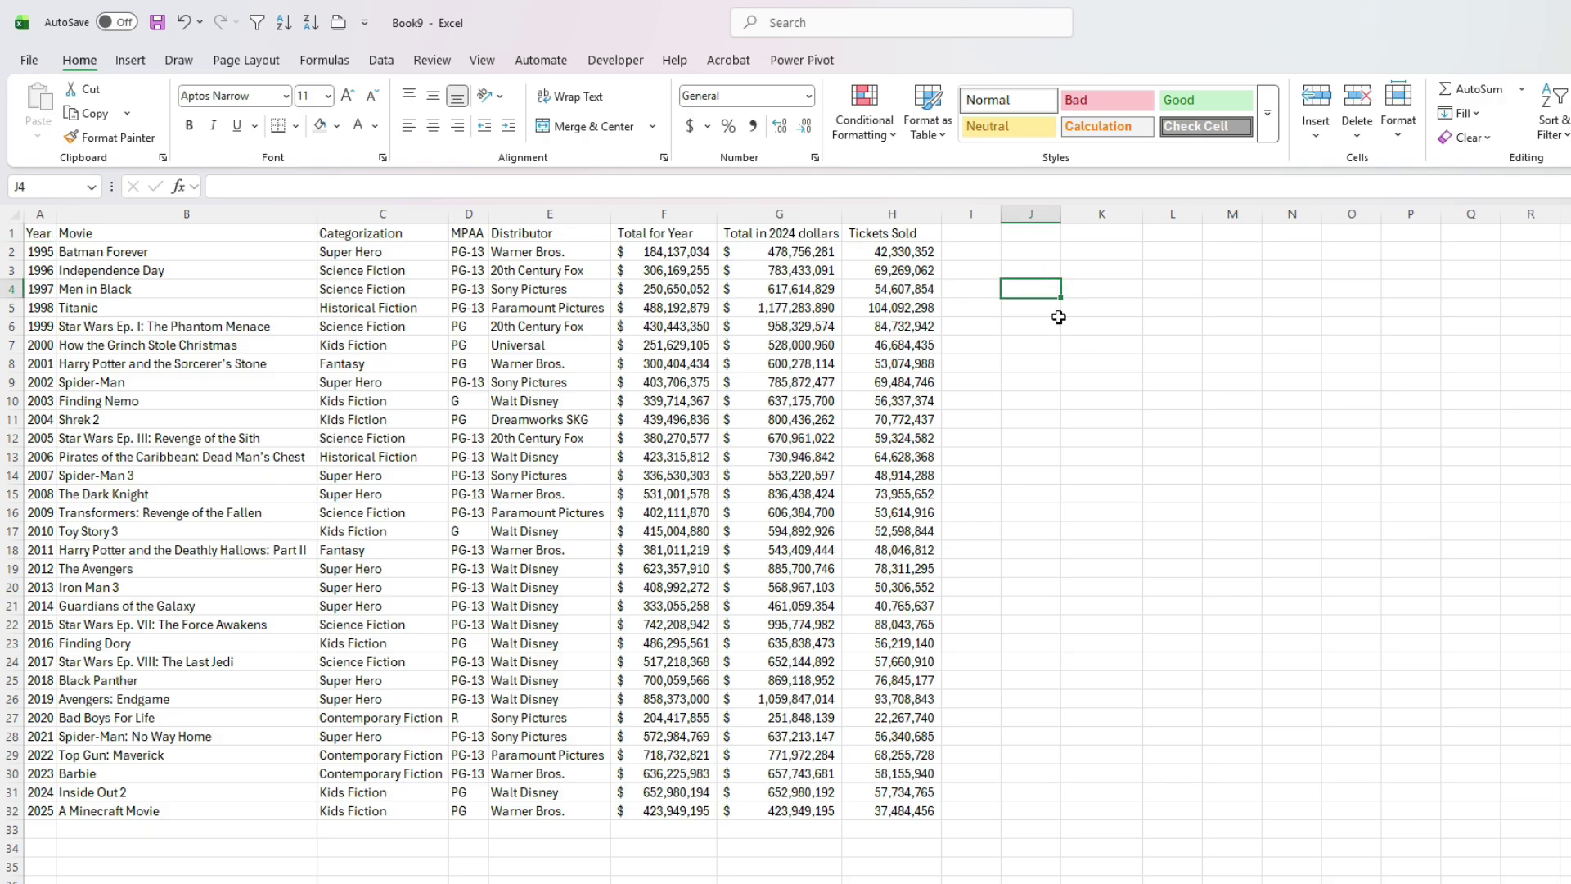
type("Year")
key("Return")
type("Header")
key("Return")
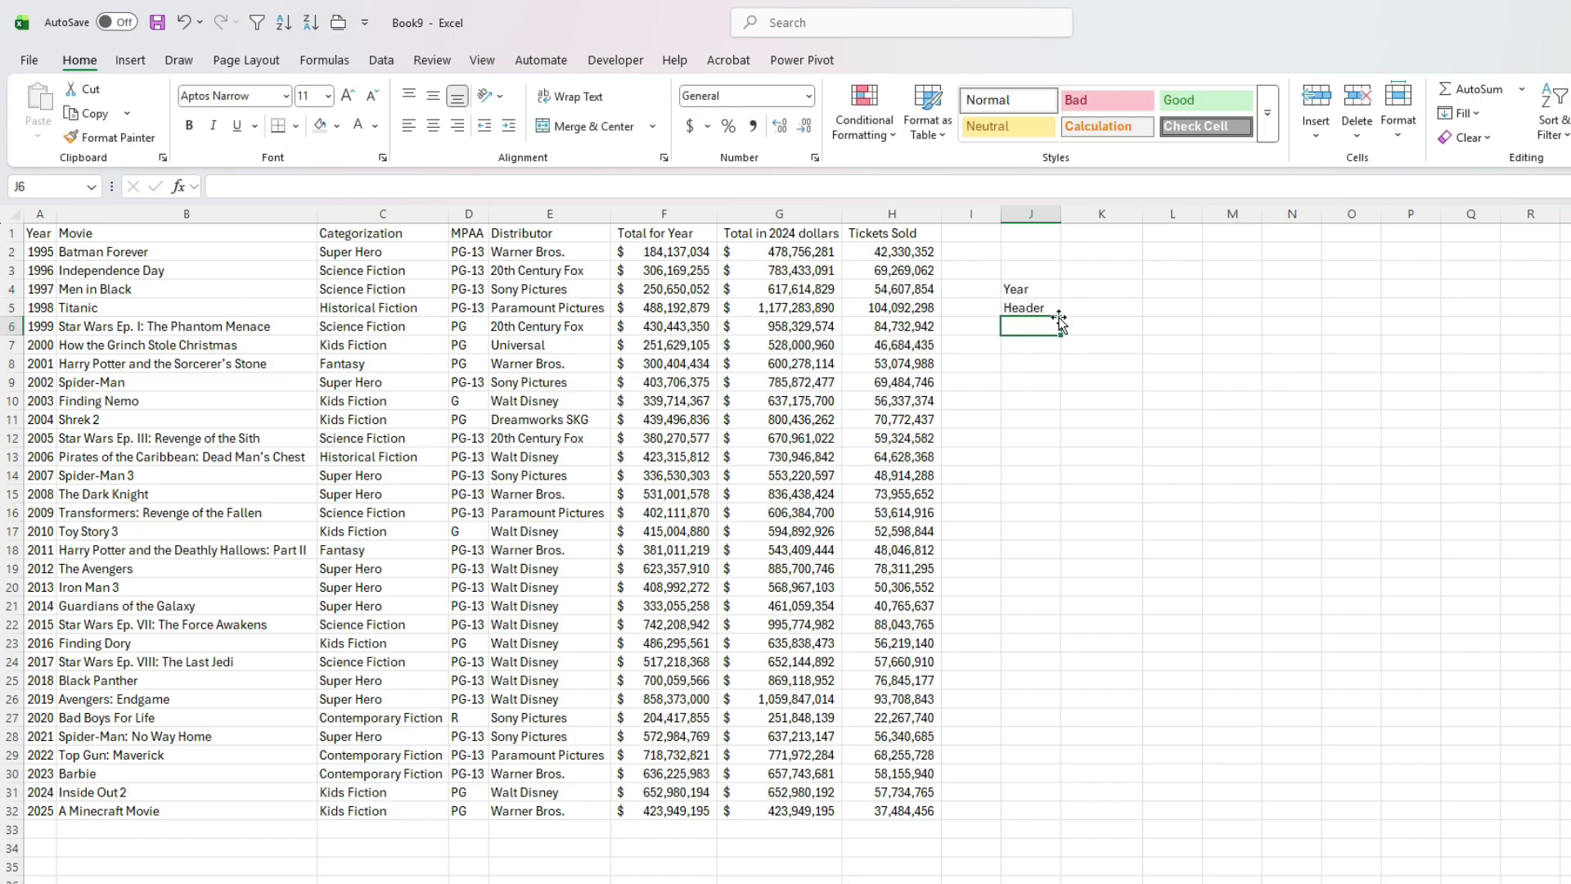
- Enter the lookup year 2024 in K4 and copy the Total for Year header from F1 into K5
key("Right")
key("Up")
key("Up")
type("2024")
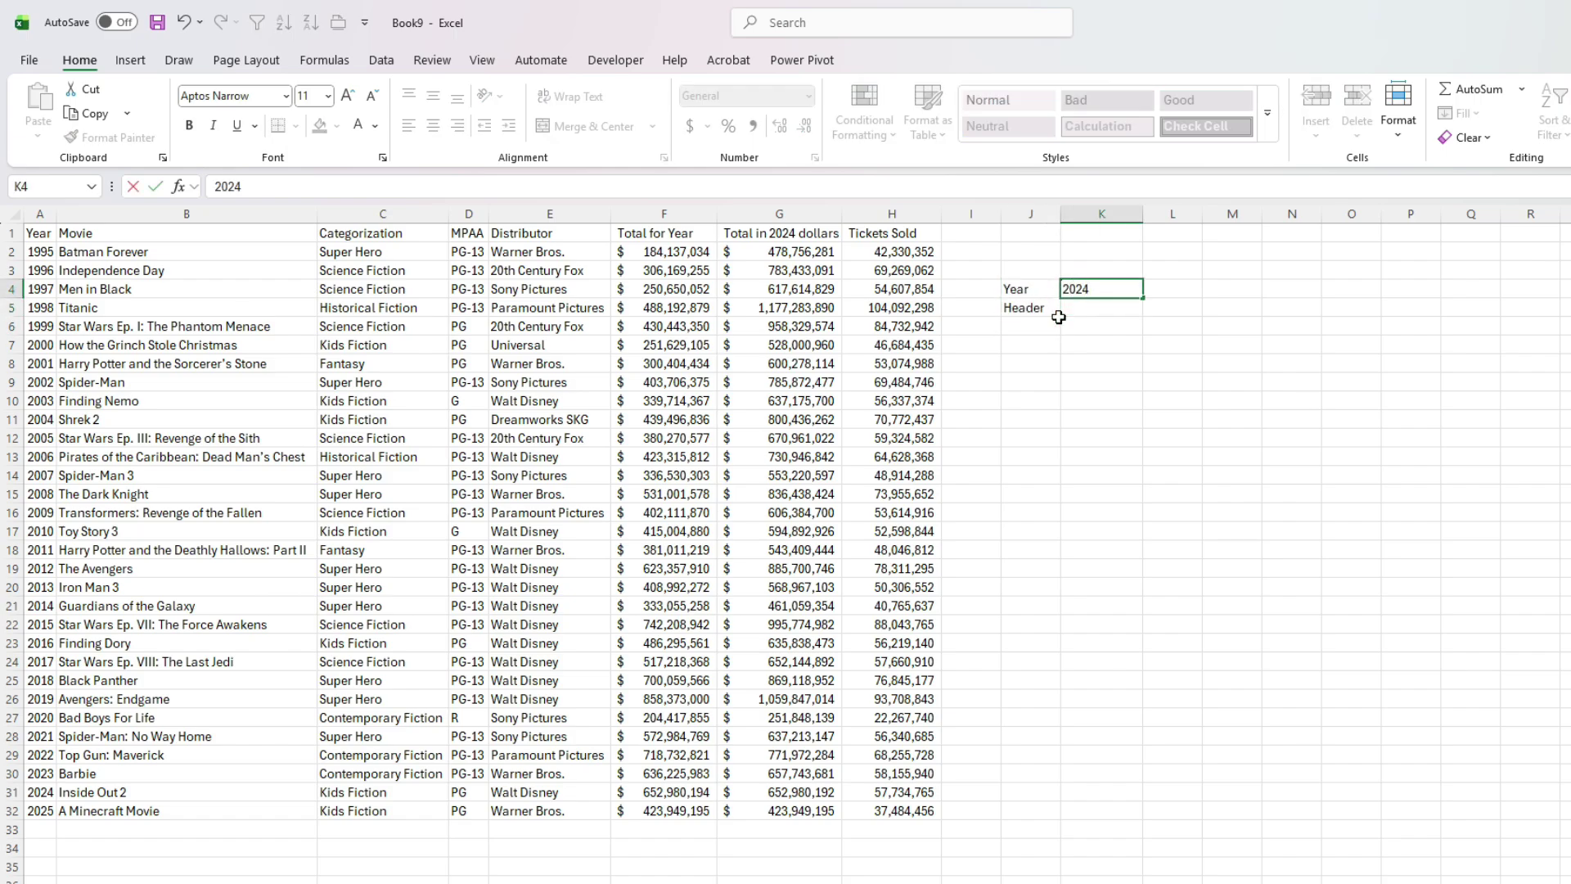
key("Return")
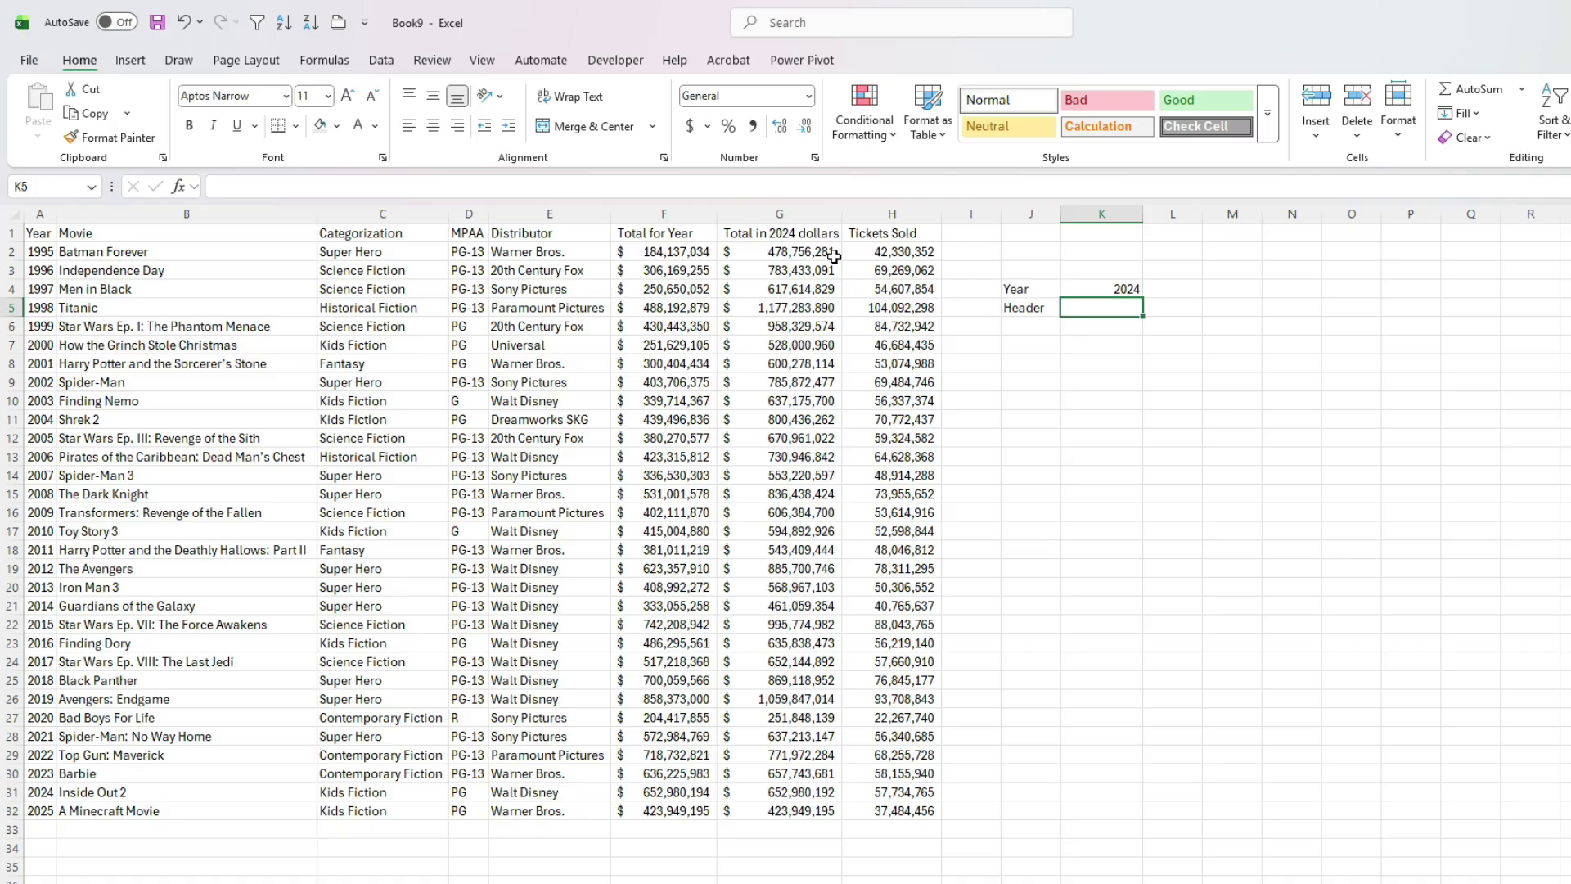
left_click(688, 239)
key("ctrl+c")
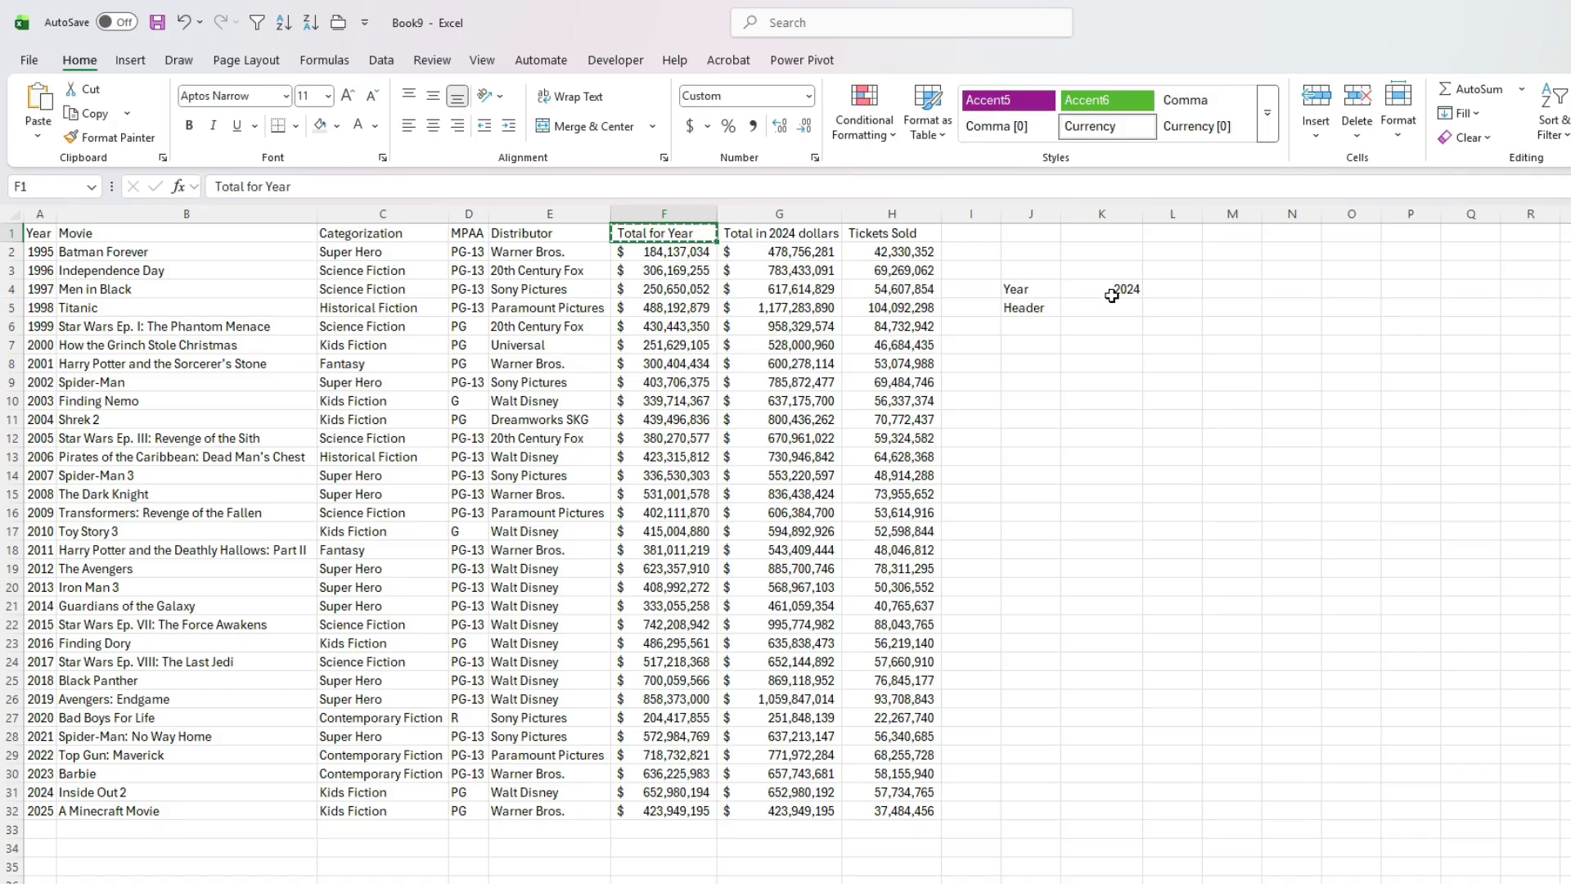
left_click(1111, 311)
key("ctrl+v")
- Start an XLOOKUP formula in K7 with K4 as the lookup value and the years in A2:A32 as the lookup array
left_click(1082, 351)
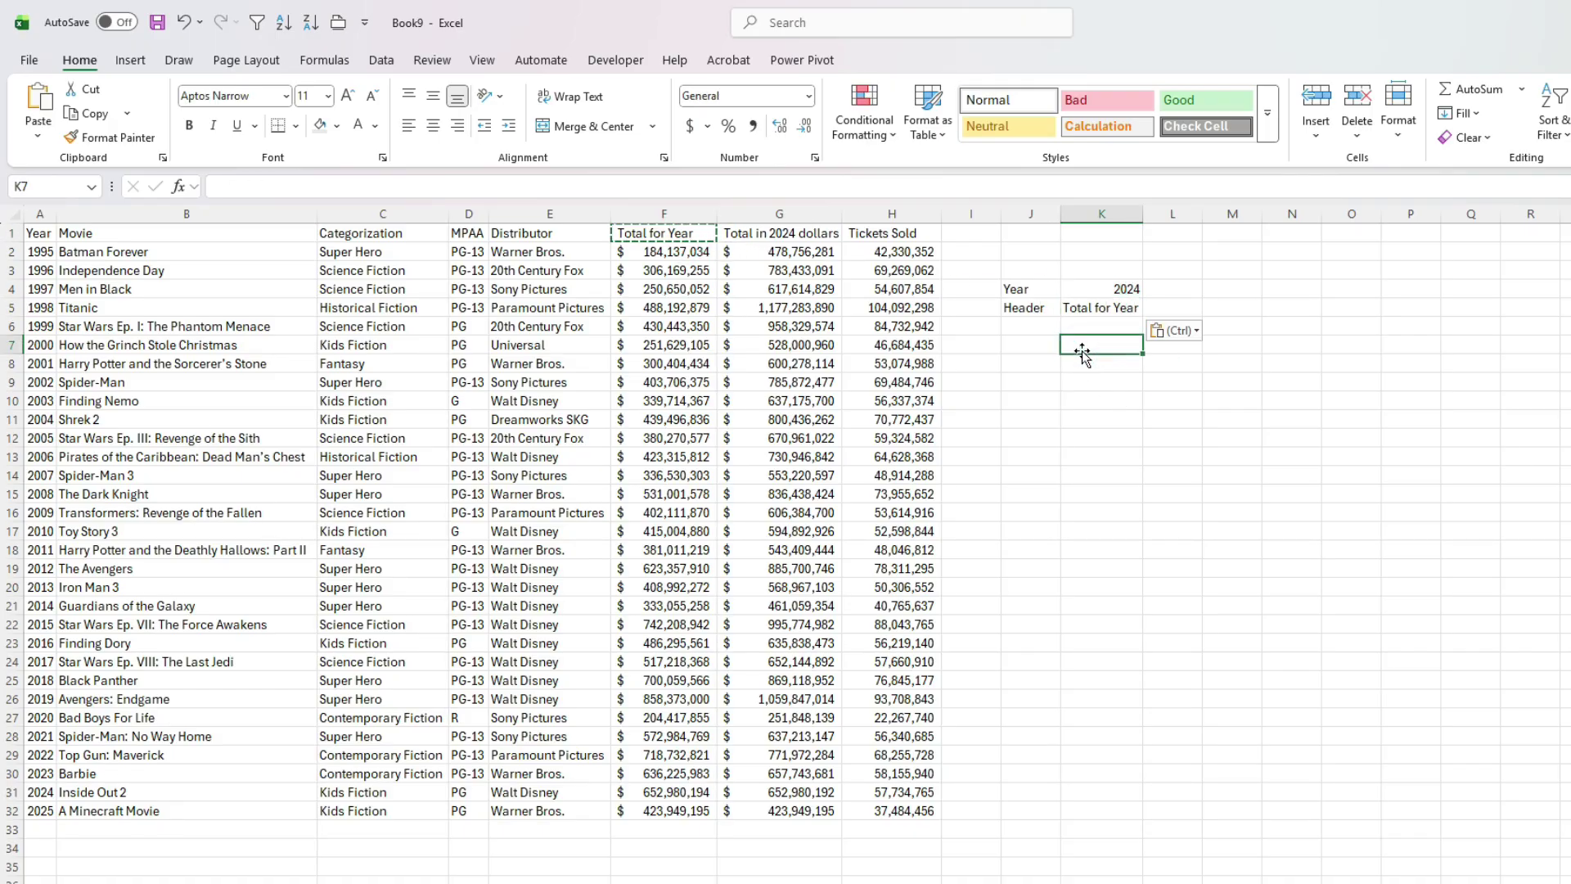
type("=XLOOKUP(")
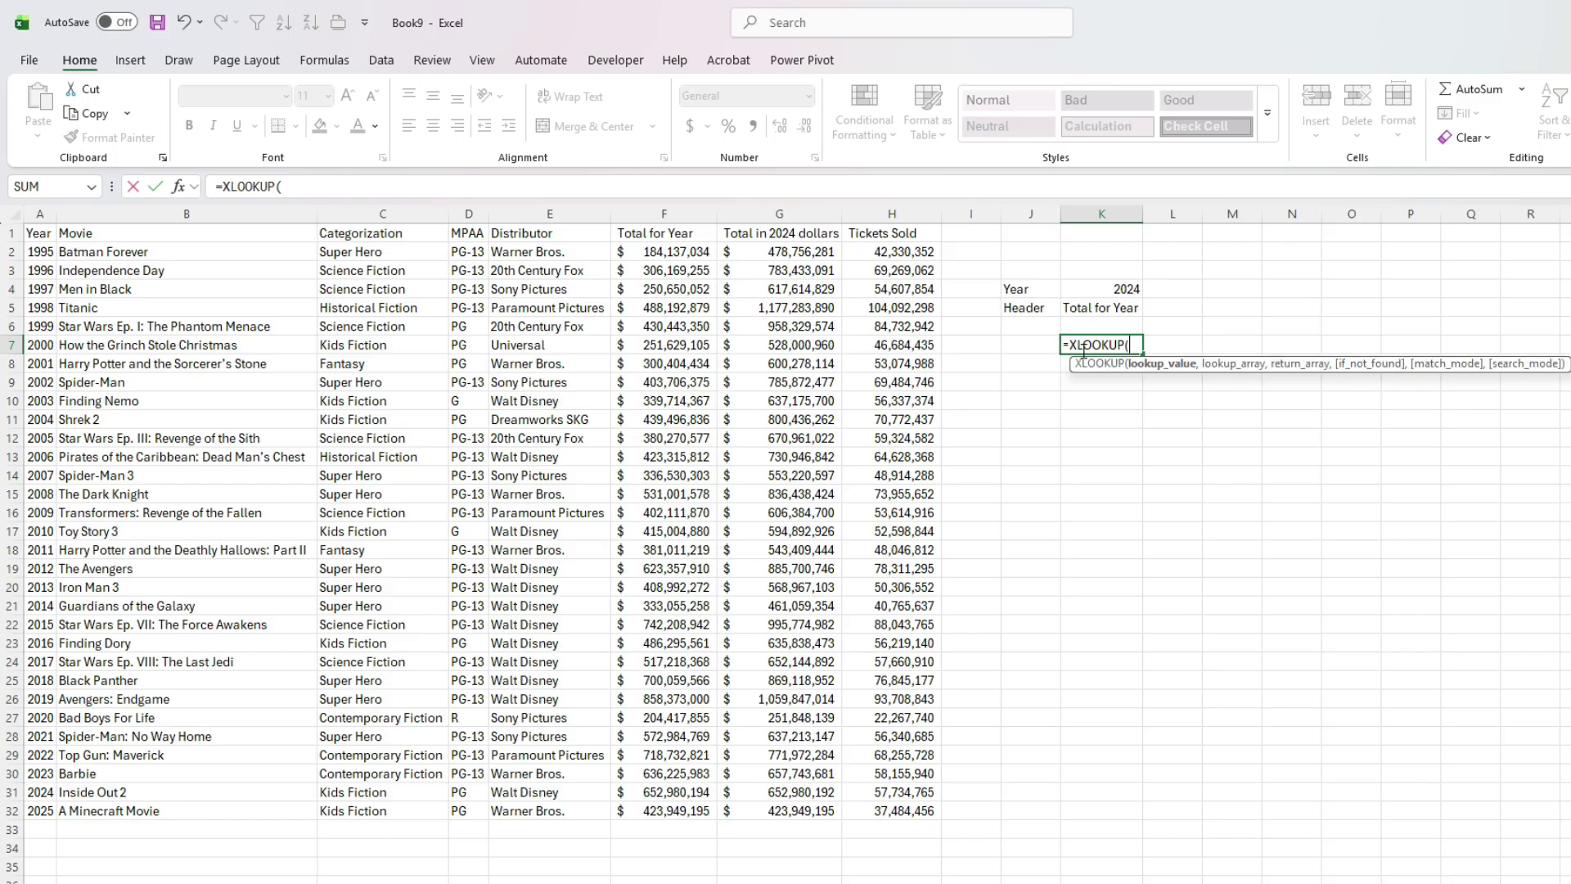
left_click(1110, 287)
type(",")
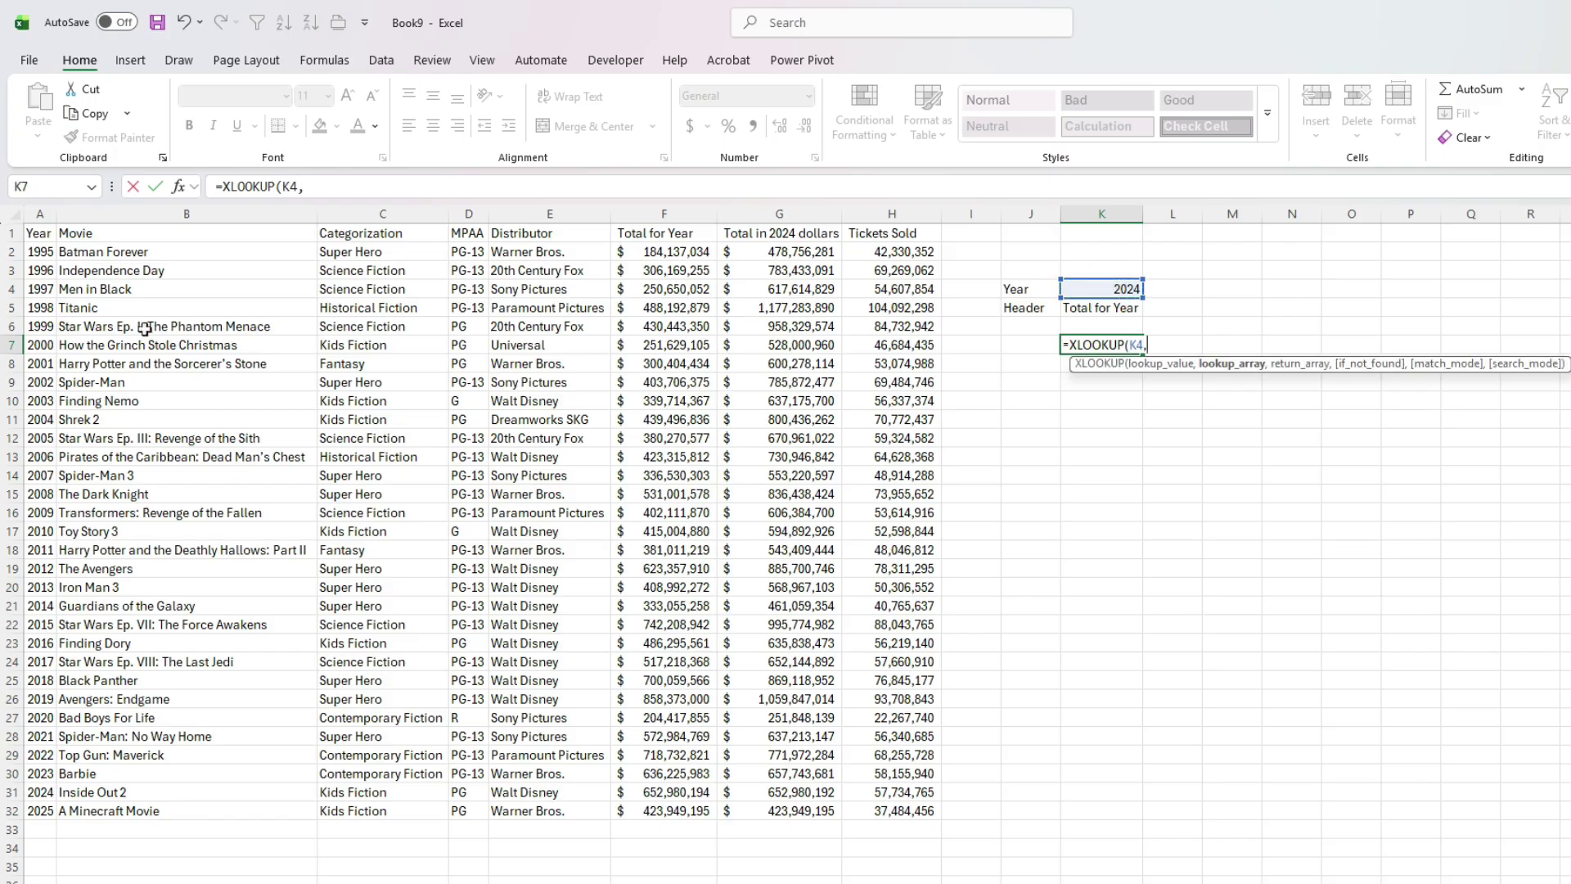
left_click_drag(41, 257, 17, 813)
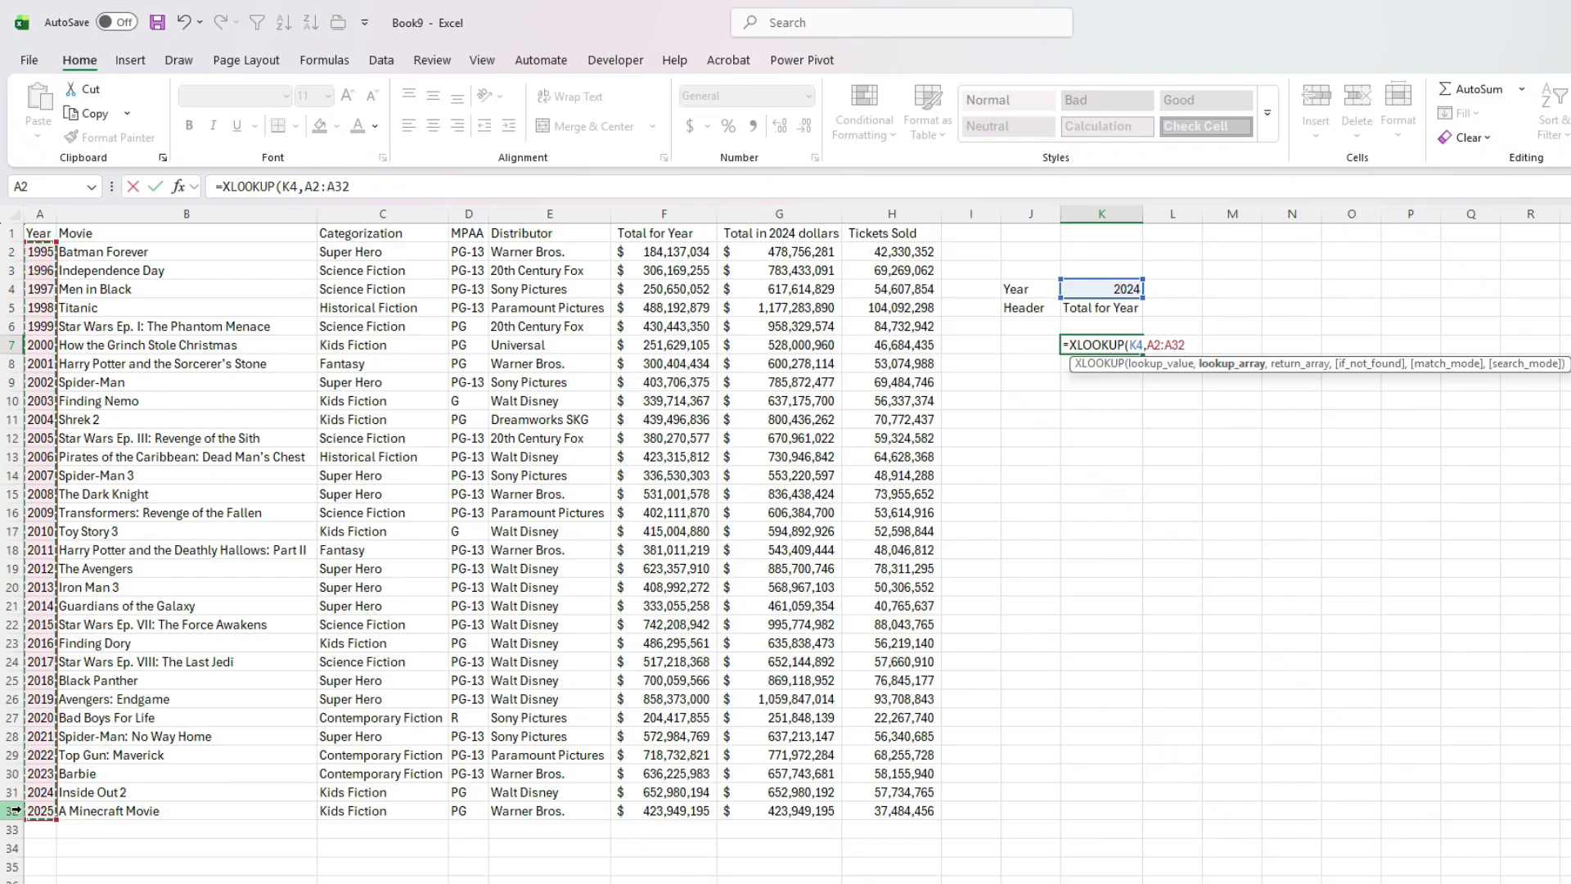
type(",")
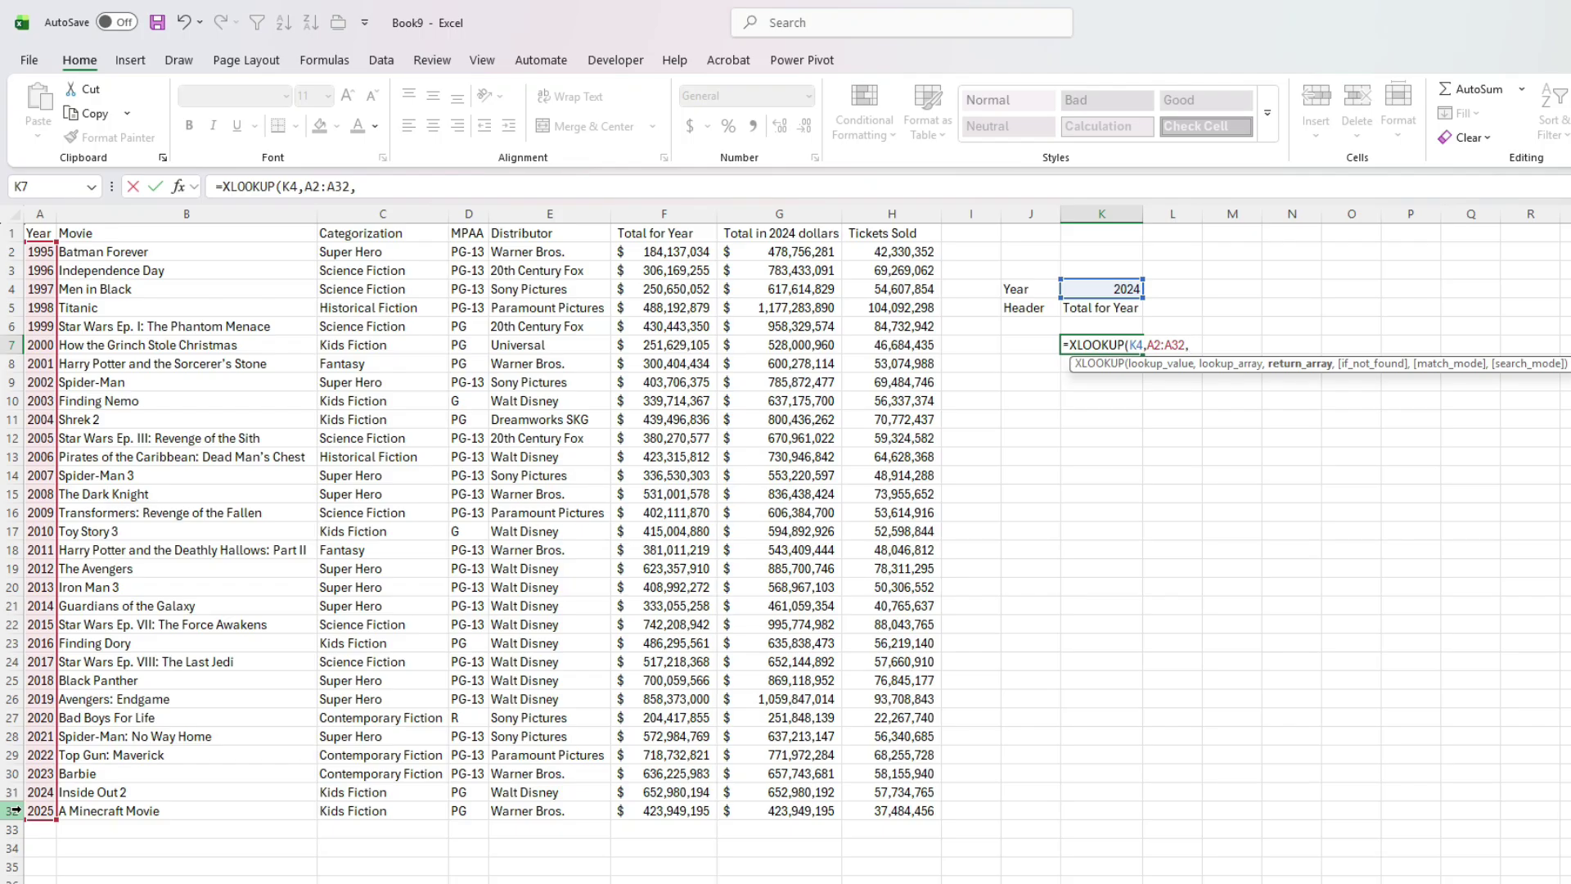
- Complete the K7 formula with a nested XLOOKUP(K5,B1:H1,B2:H32) as the return array
type("xl")
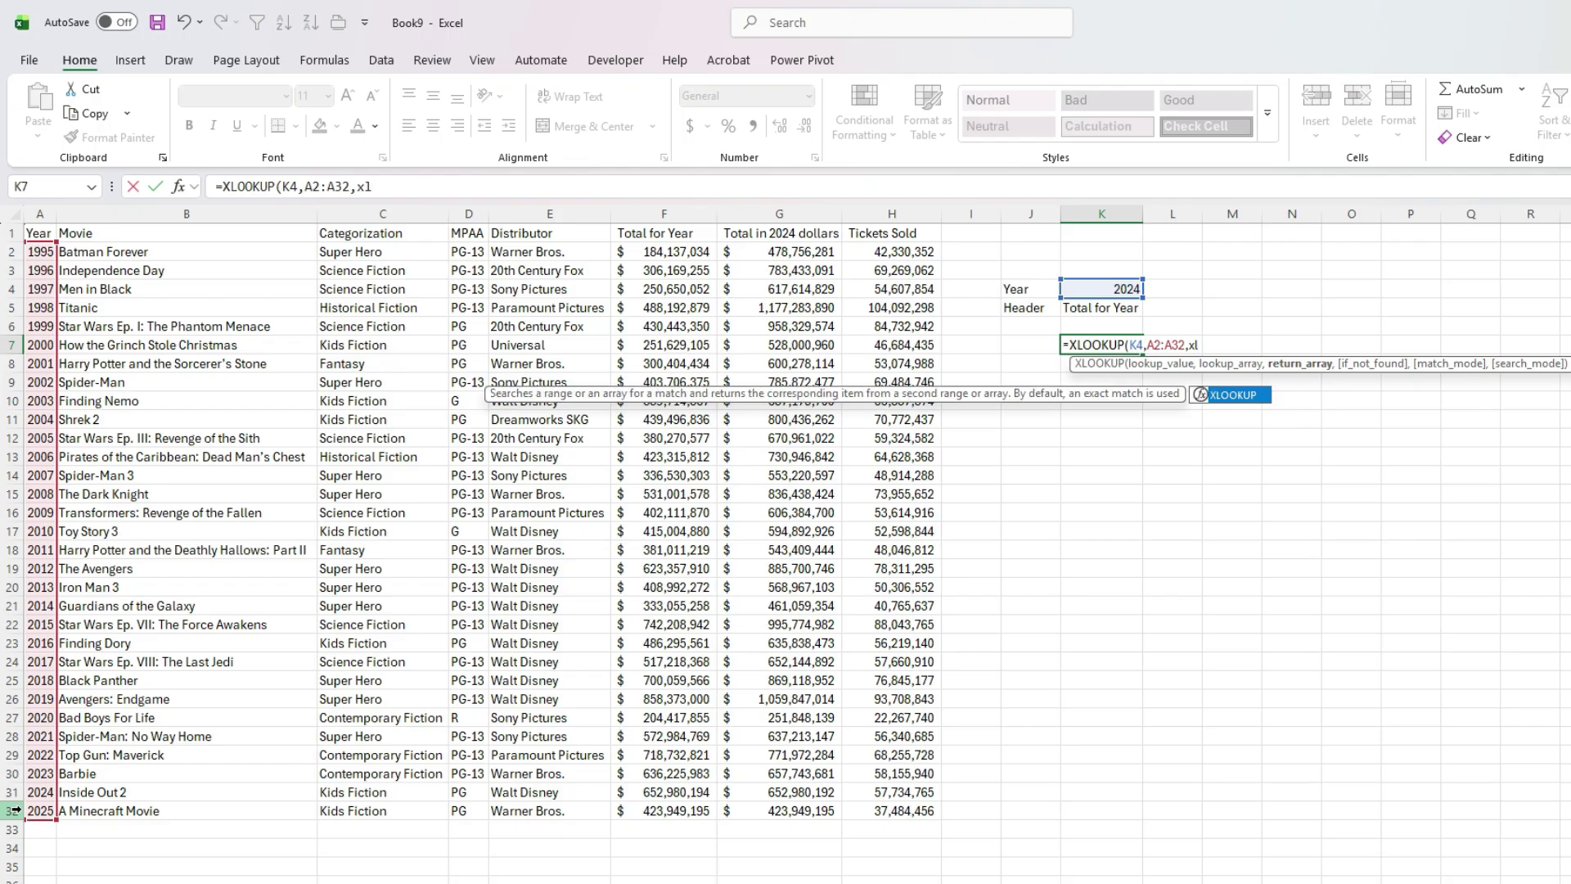
key("Tab")
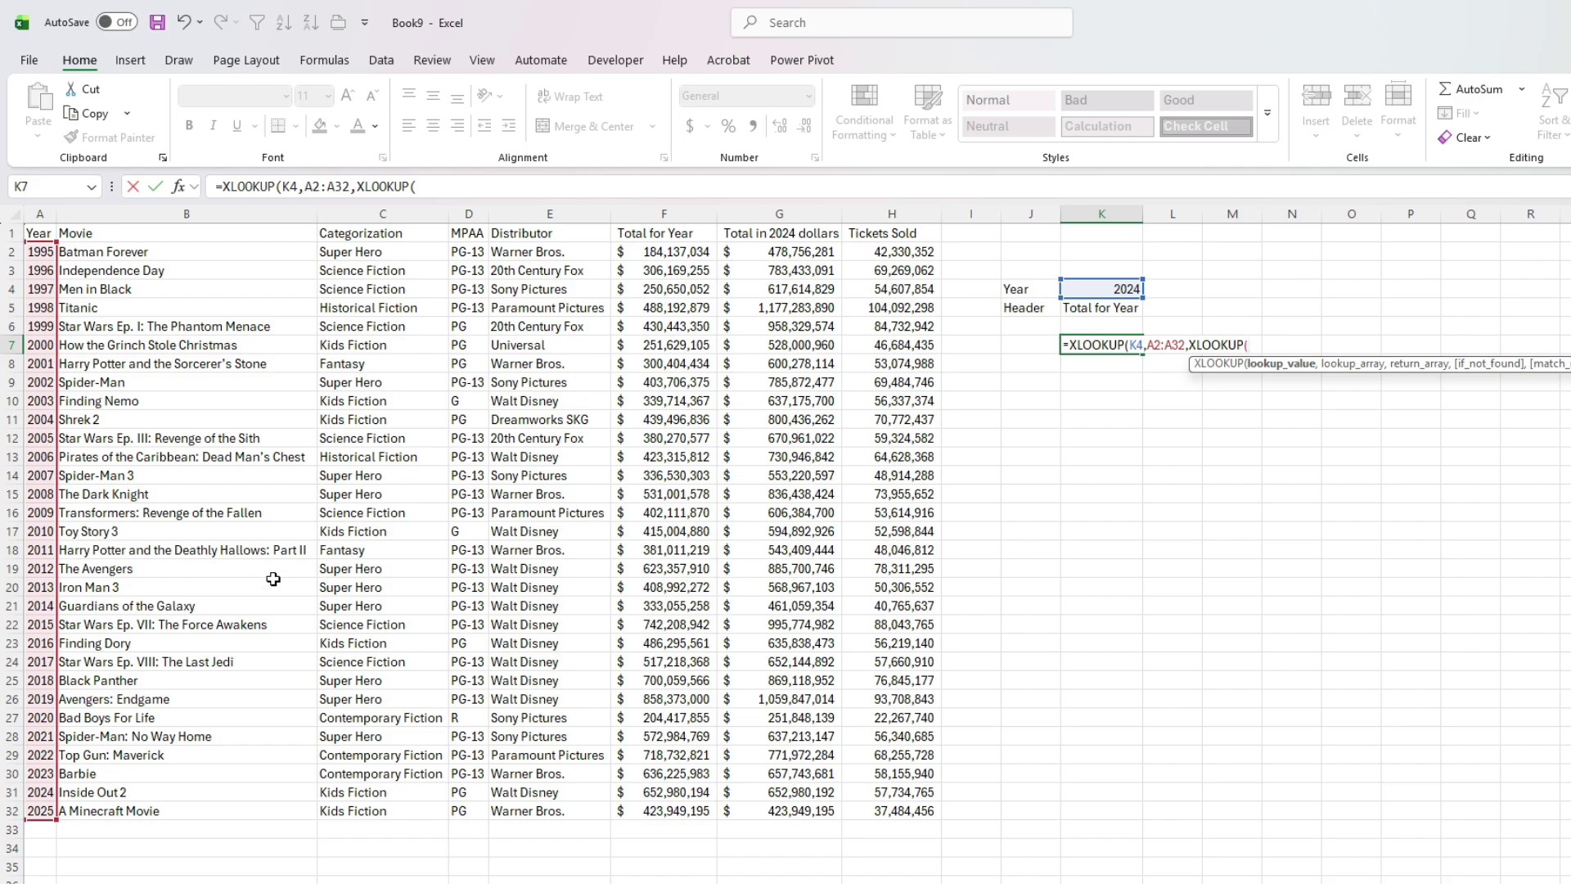
left_click(1088, 318)
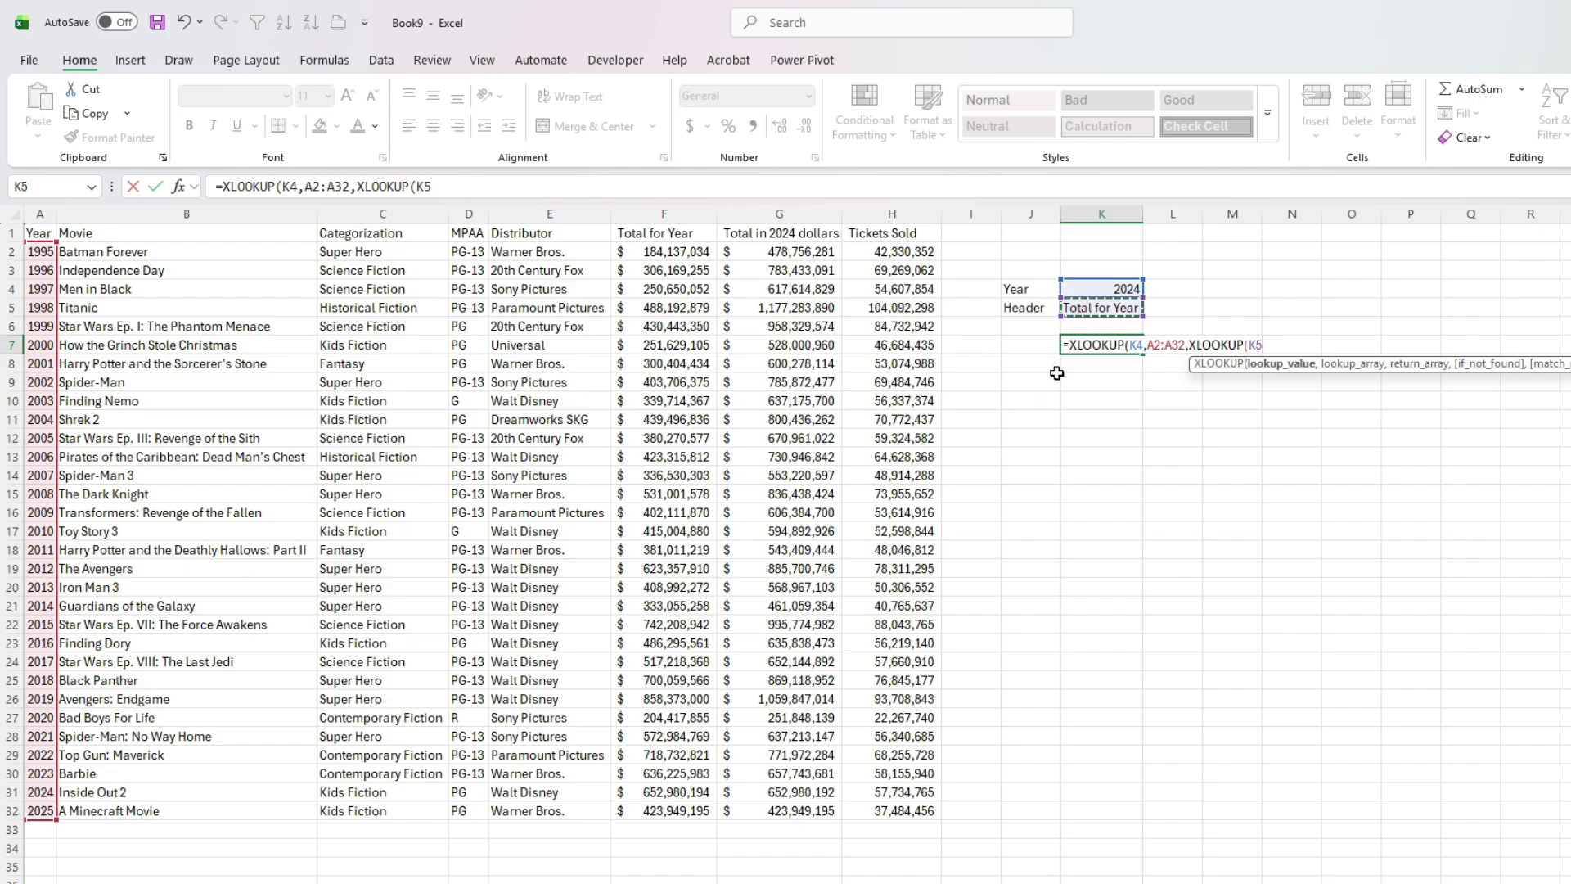
type(",")
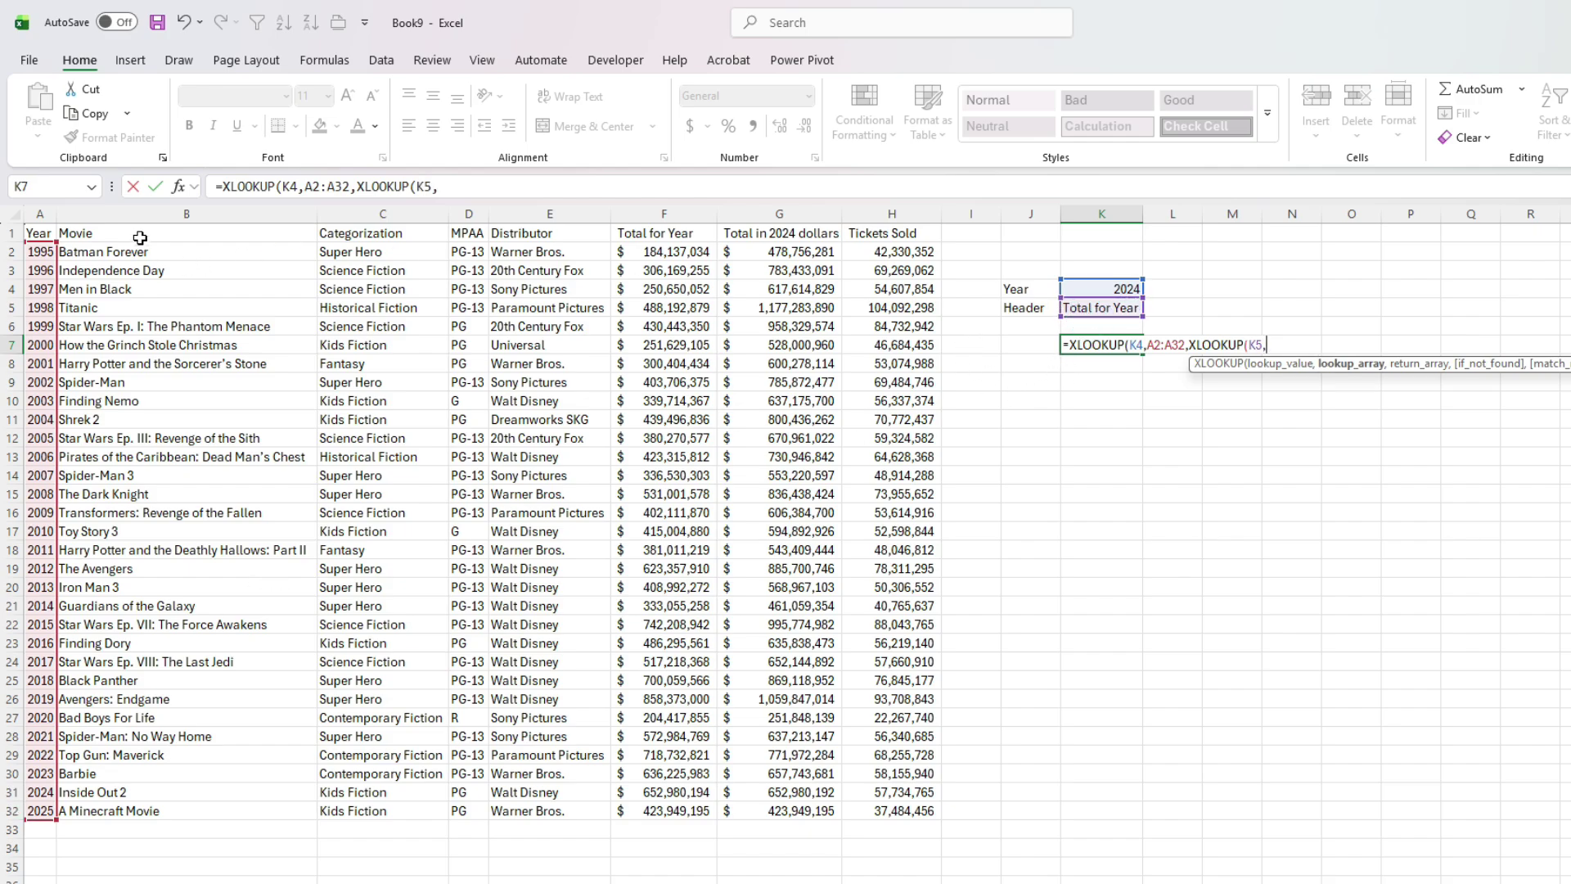
left_click_drag(135, 234, 854, 234)
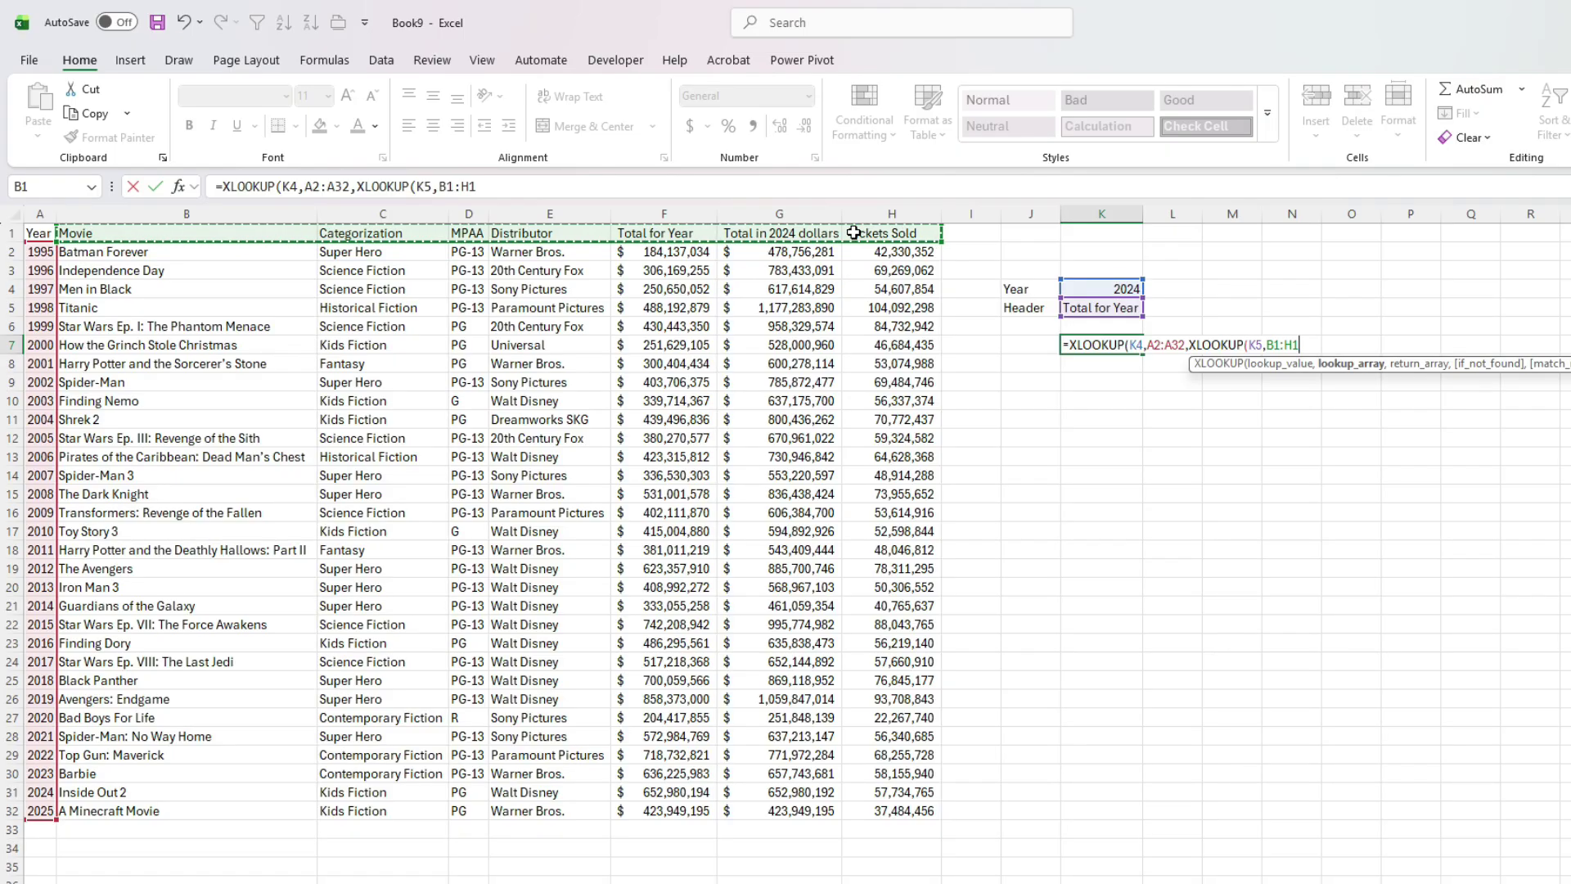
type(",")
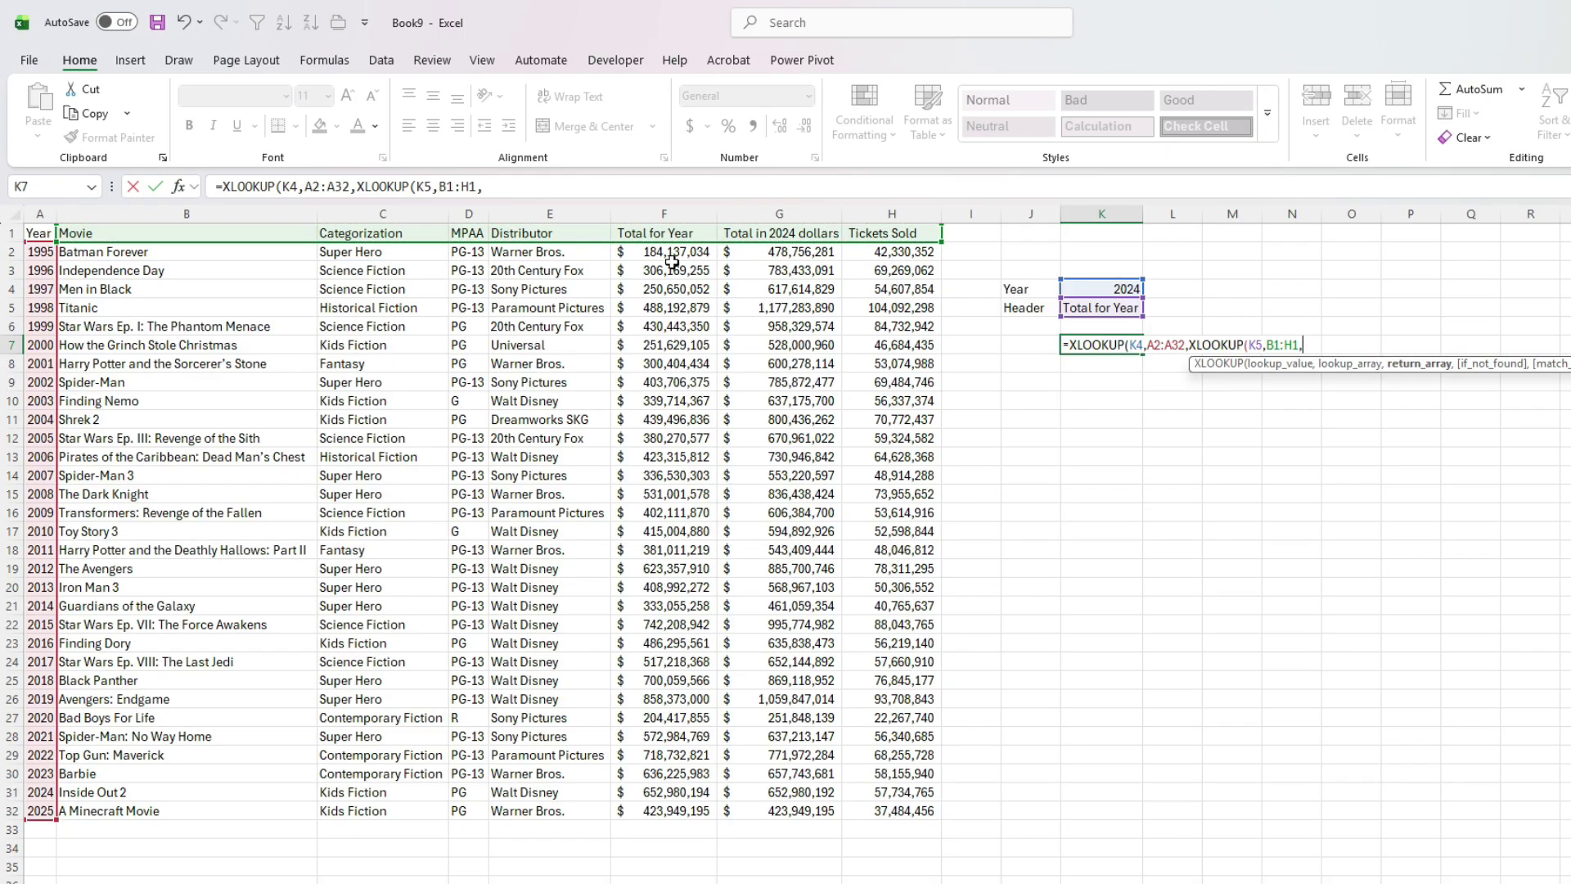
left_click_drag(168, 254, 915, 816)
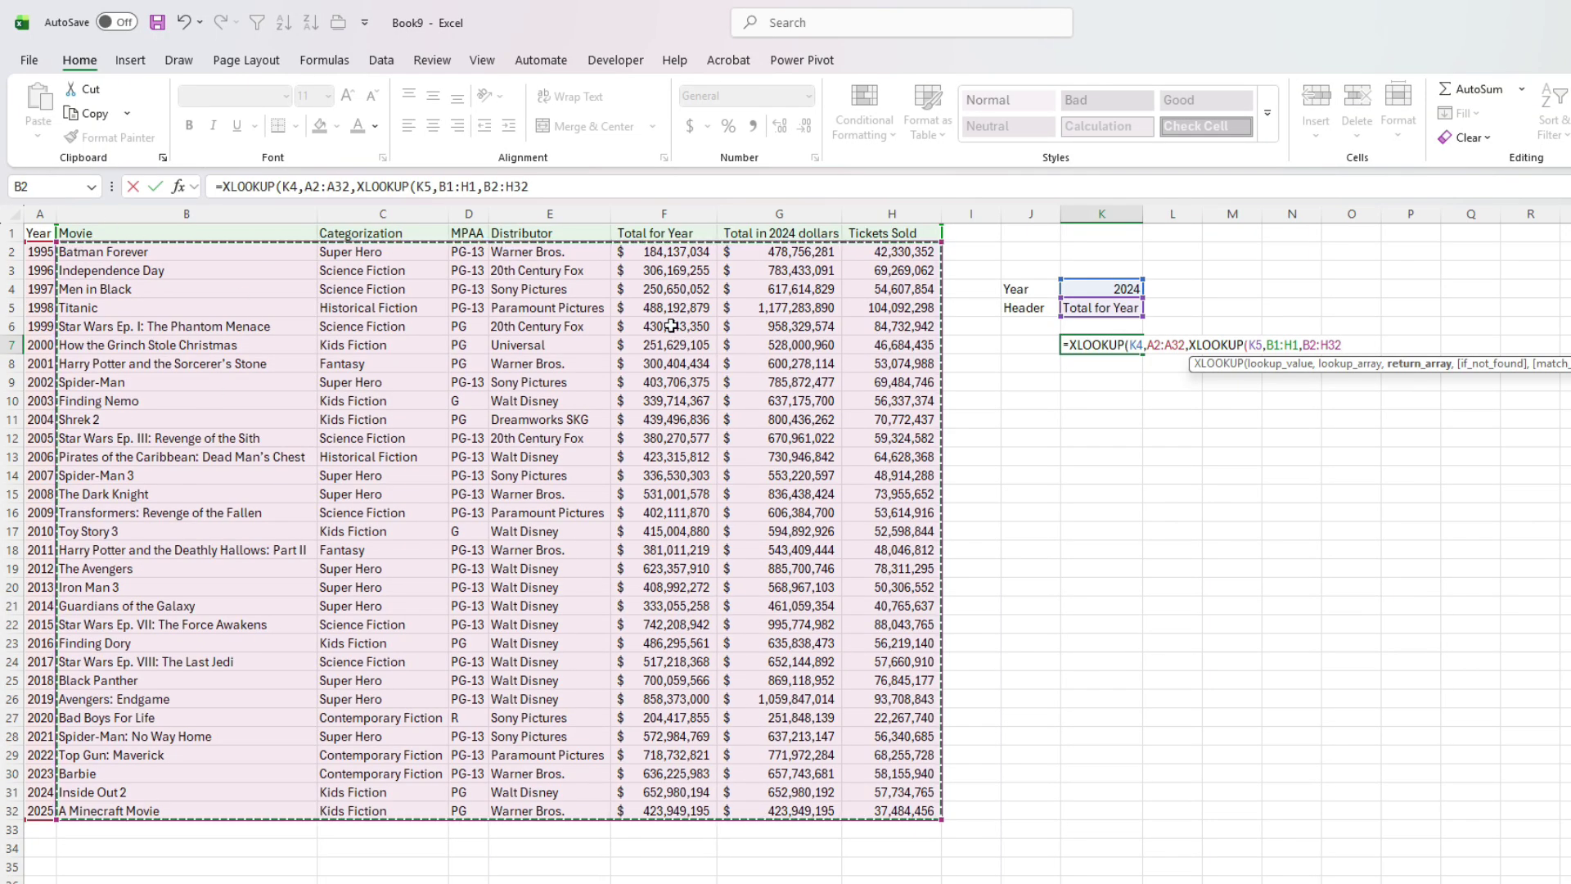
type("))")
key("ctrl+Return")
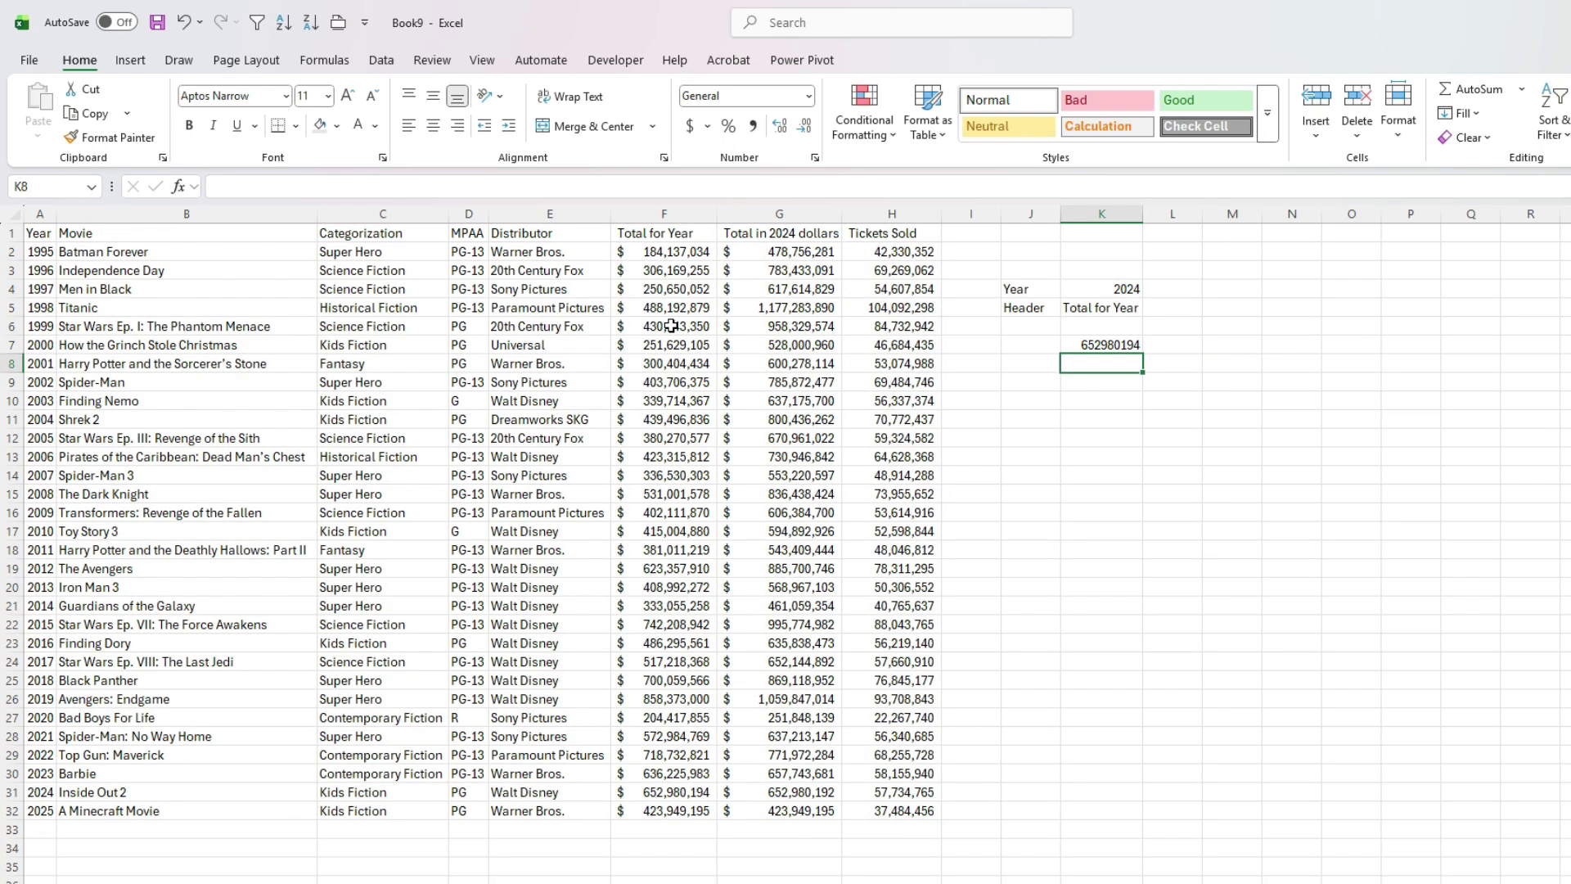
- Format the K7 result with comma style and no decimals, and compare it with the 2024 Total for Year in F31
left_click(752, 125)
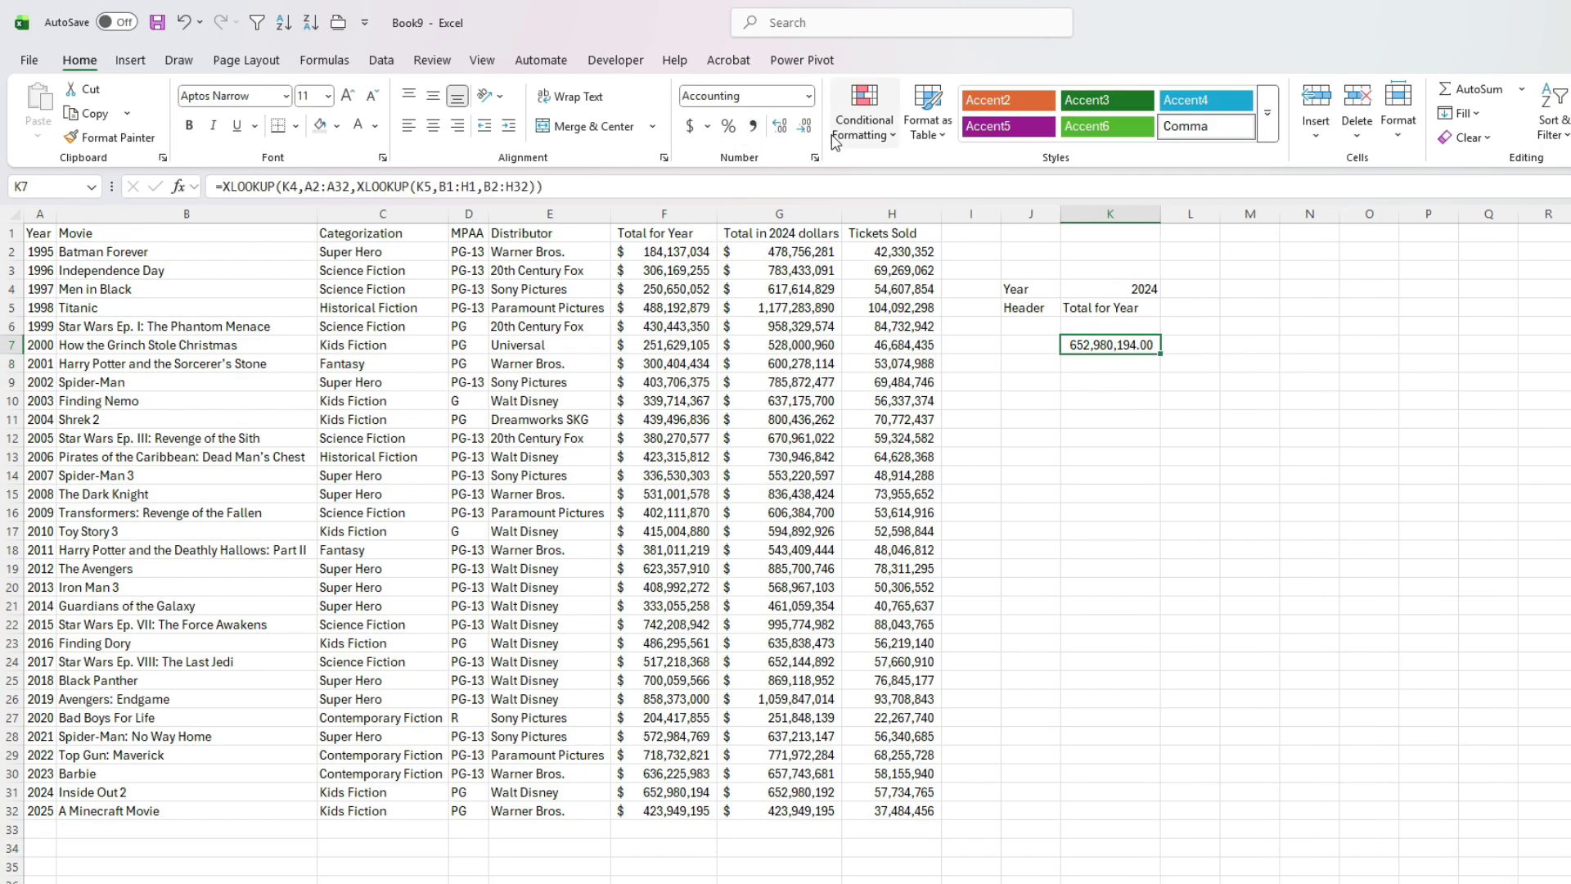
left_click(805, 126)
left_click(805, 125)
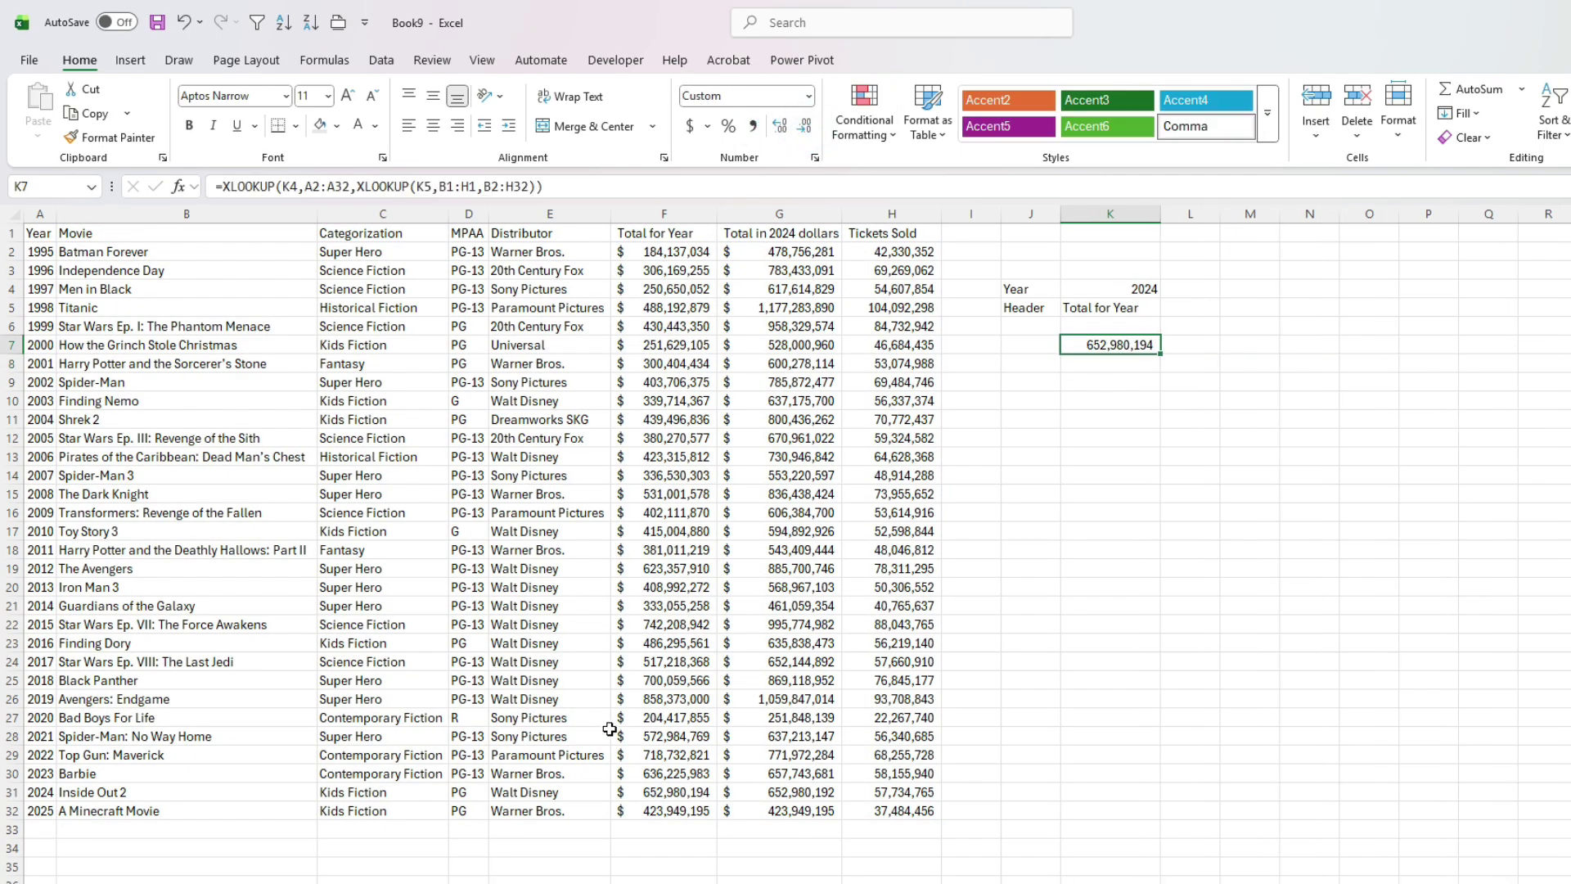
left_click(685, 790)
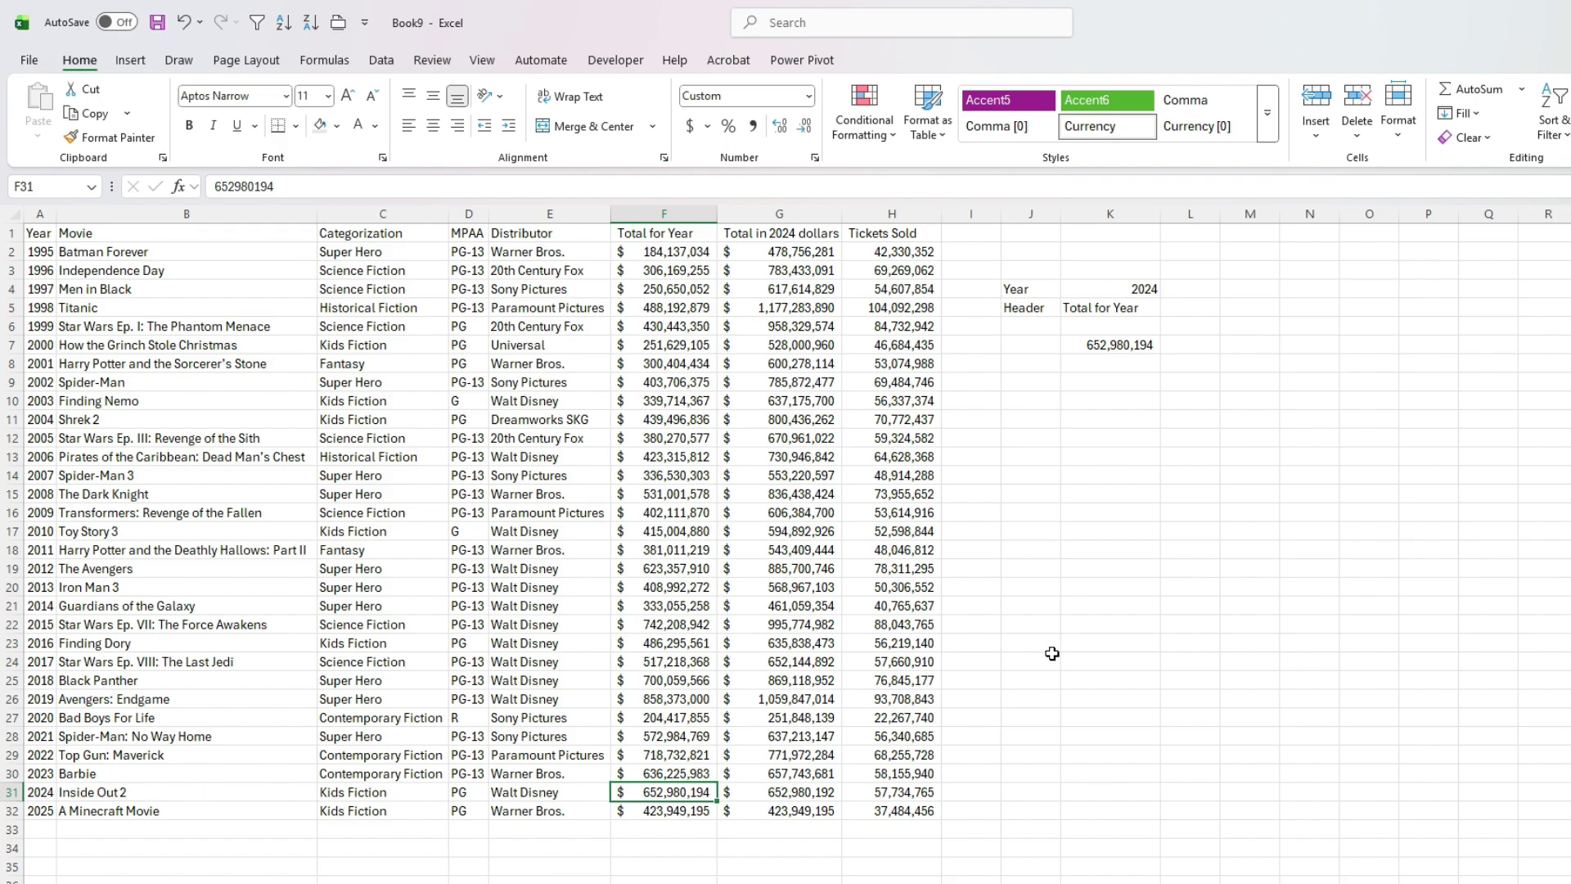
- Change the lookup year in K4 to 2004 and check the result against the Total for Year in F11
left_click(1119, 290)
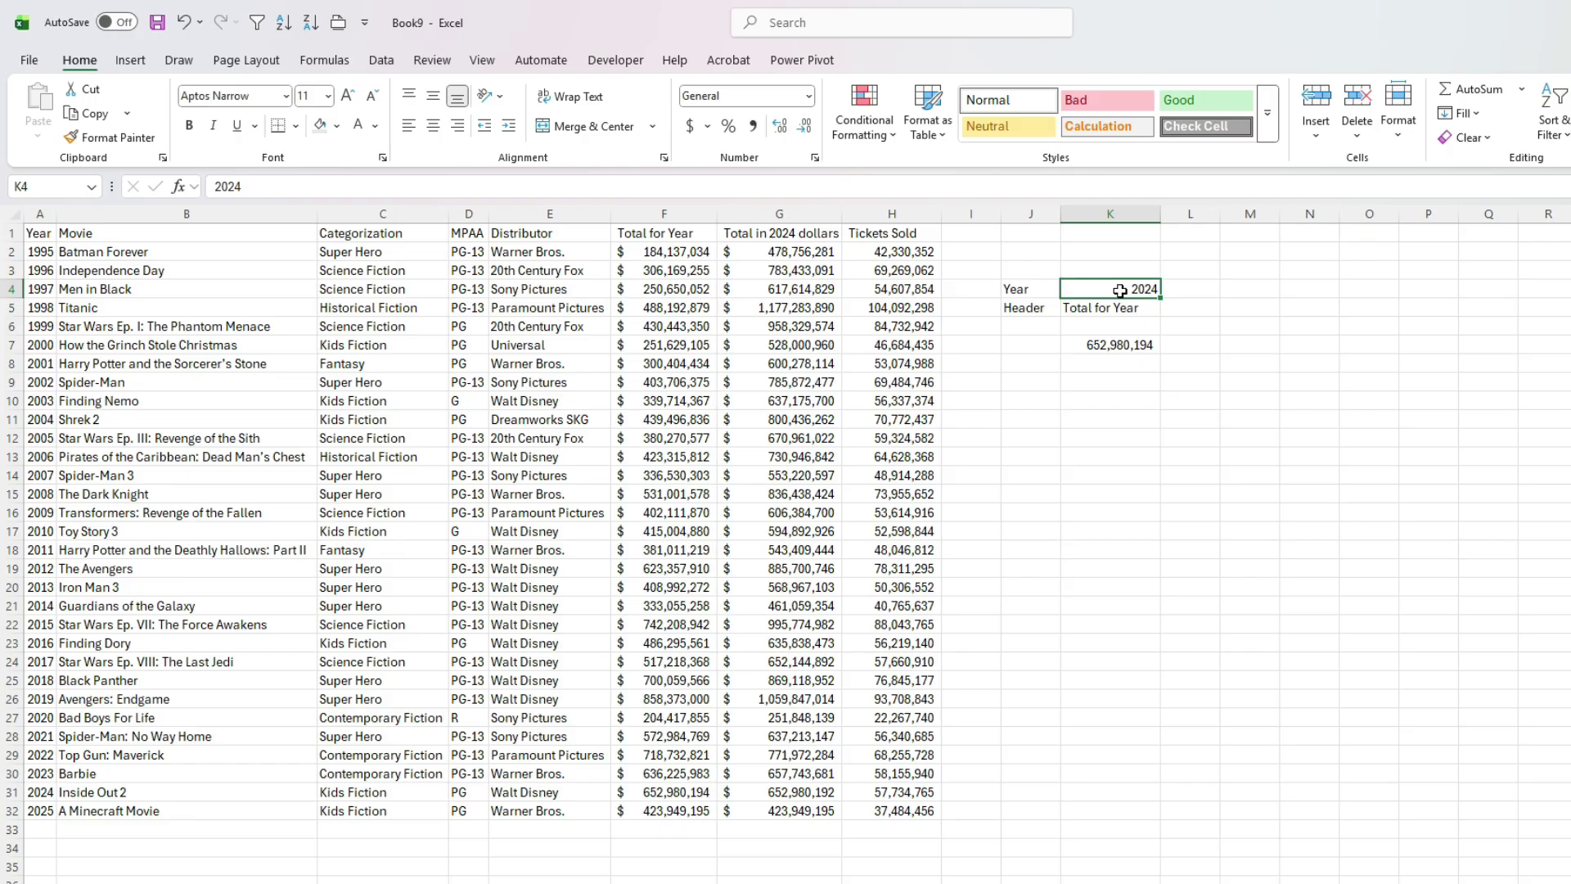
key("F2")
key("BackSpace")
key("BackSpace")
key("BackSpace")
type("004")
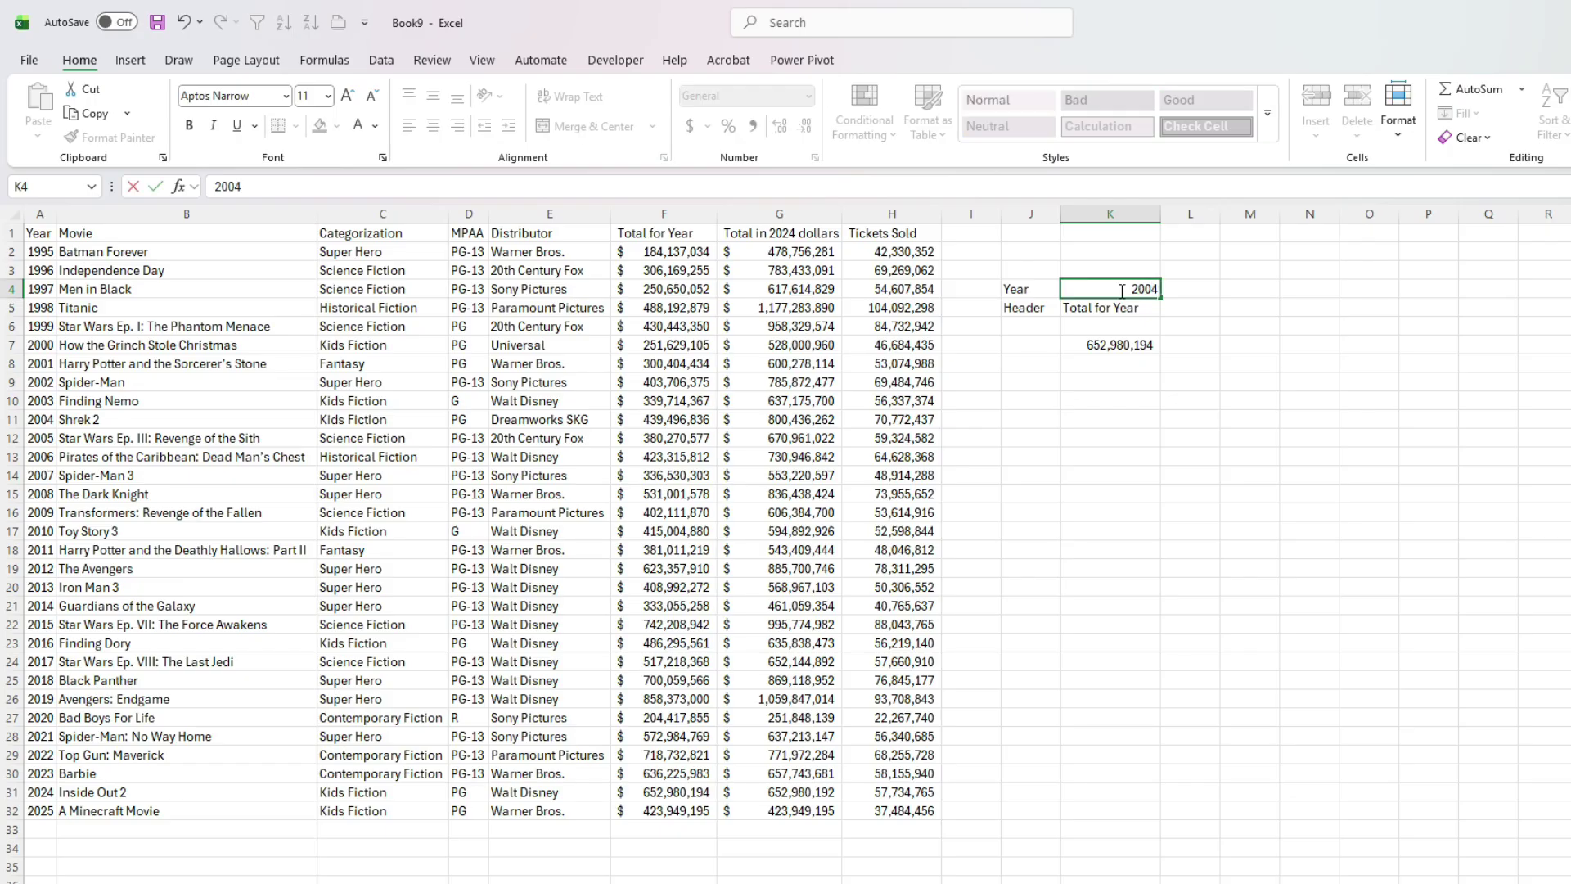
key("Return")
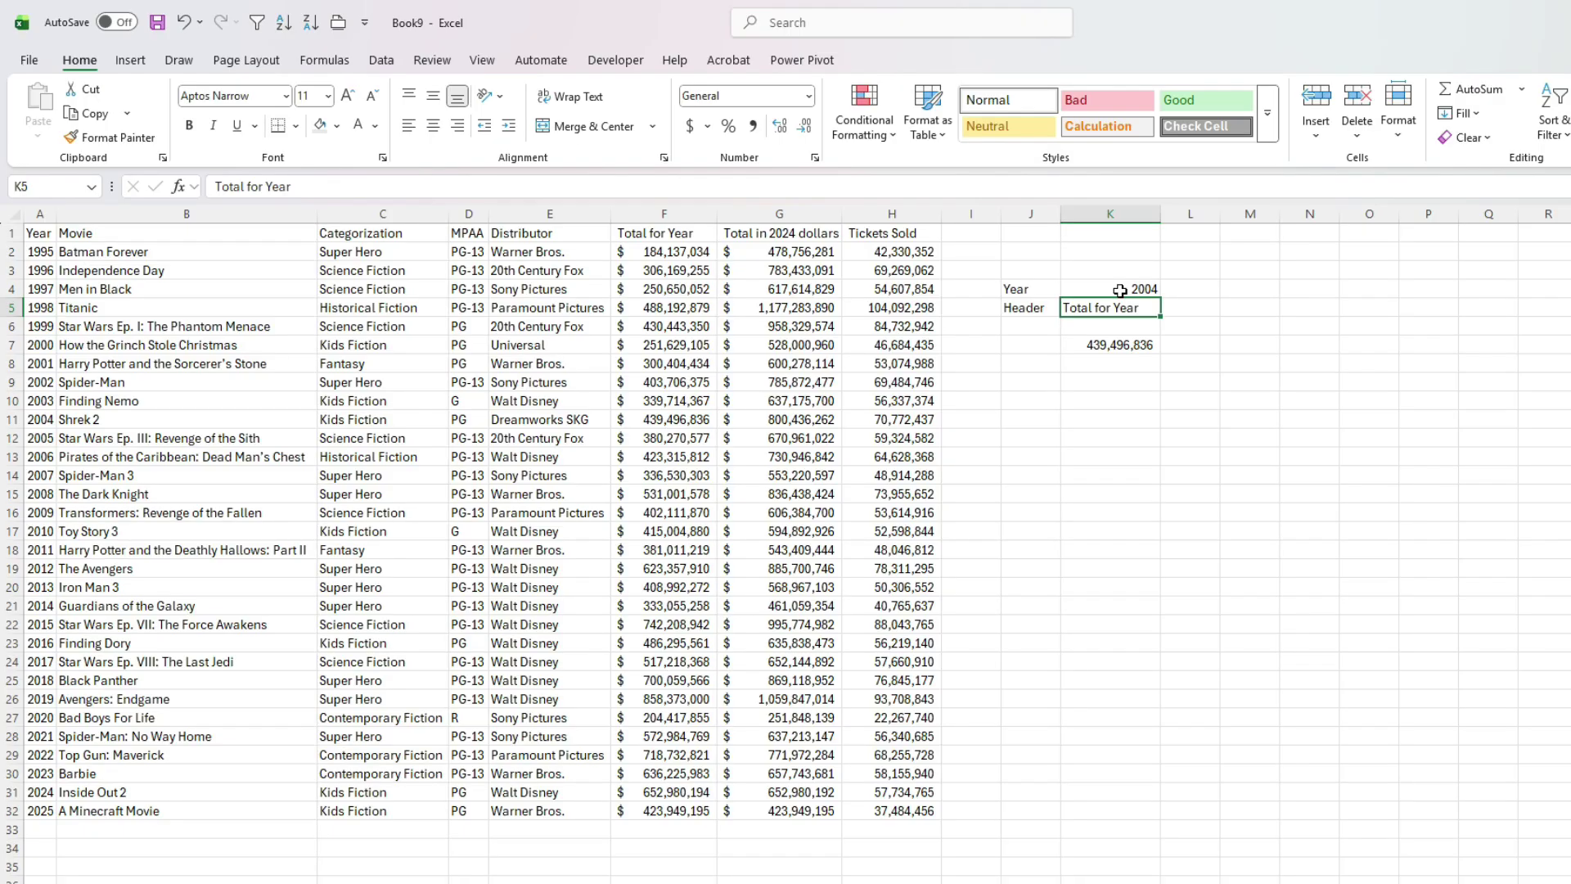
left_click(661, 420)
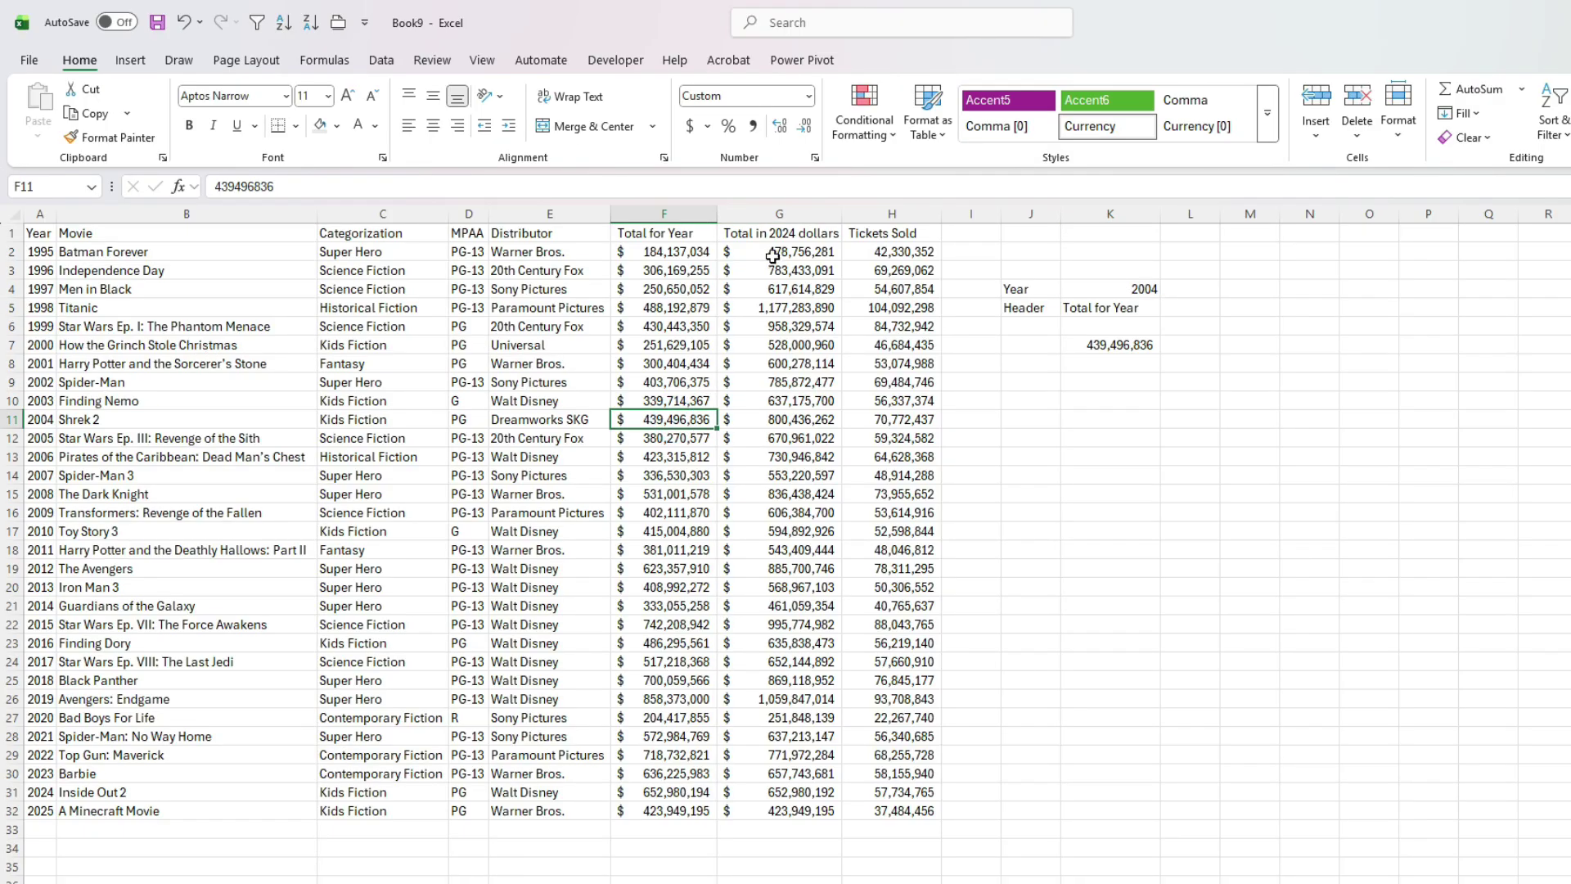
- Copy the Total in 2024 dollars header from G1 into K5, widen column K to fit, and check the result against G11
left_click(788, 231)
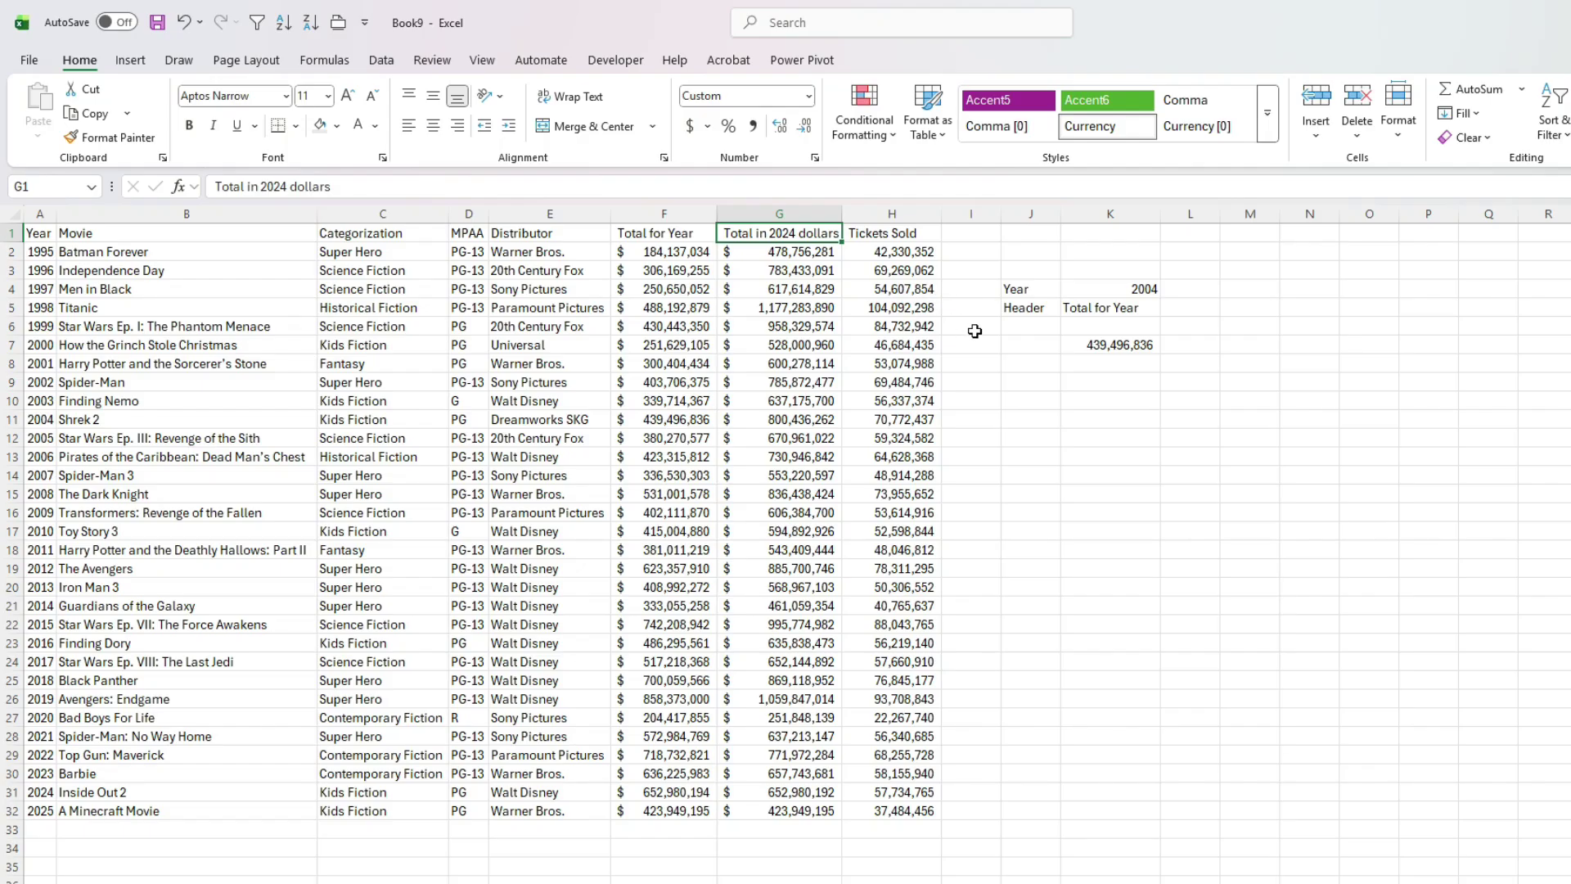
key("ctrl+c")
left_click(1113, 308)
key("ctrl+v")
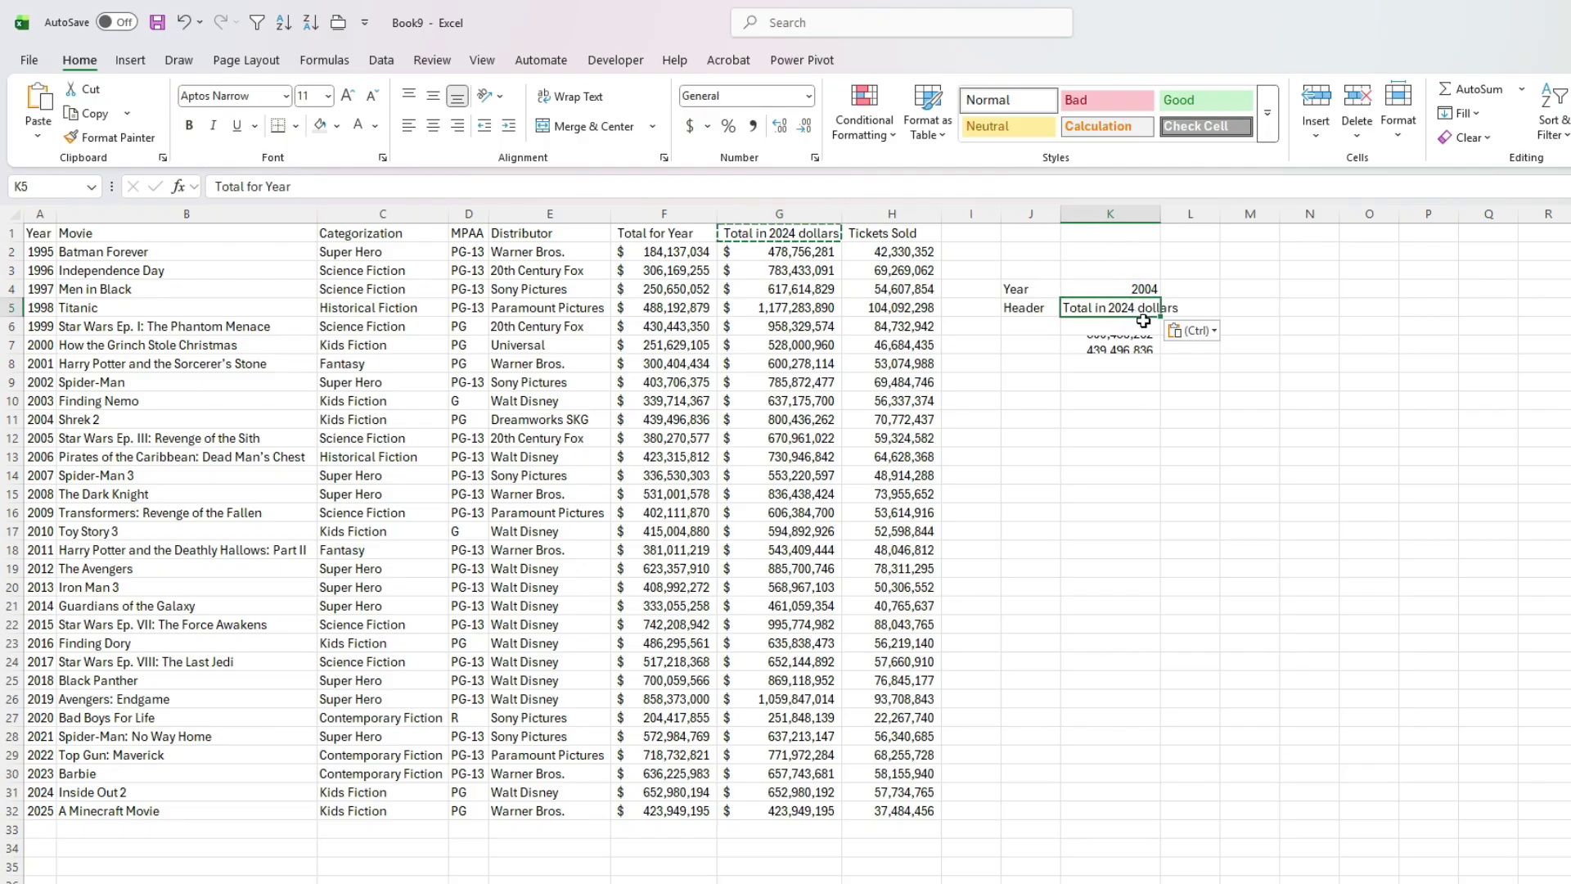
left_click_drag(1161, 213, 1185, 213)
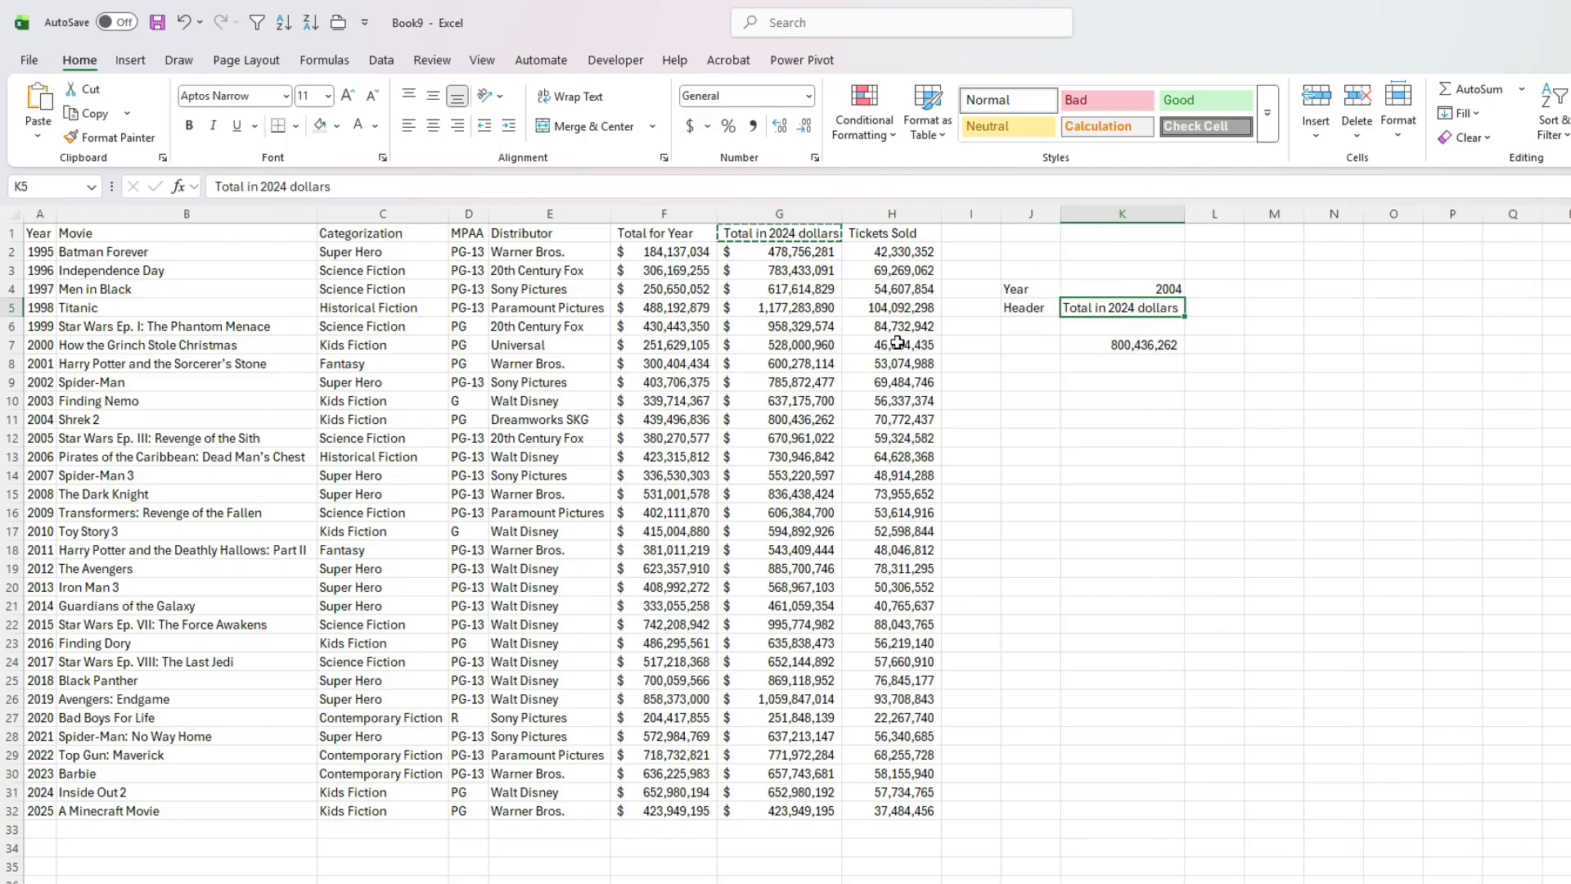
left_click(810, 420)
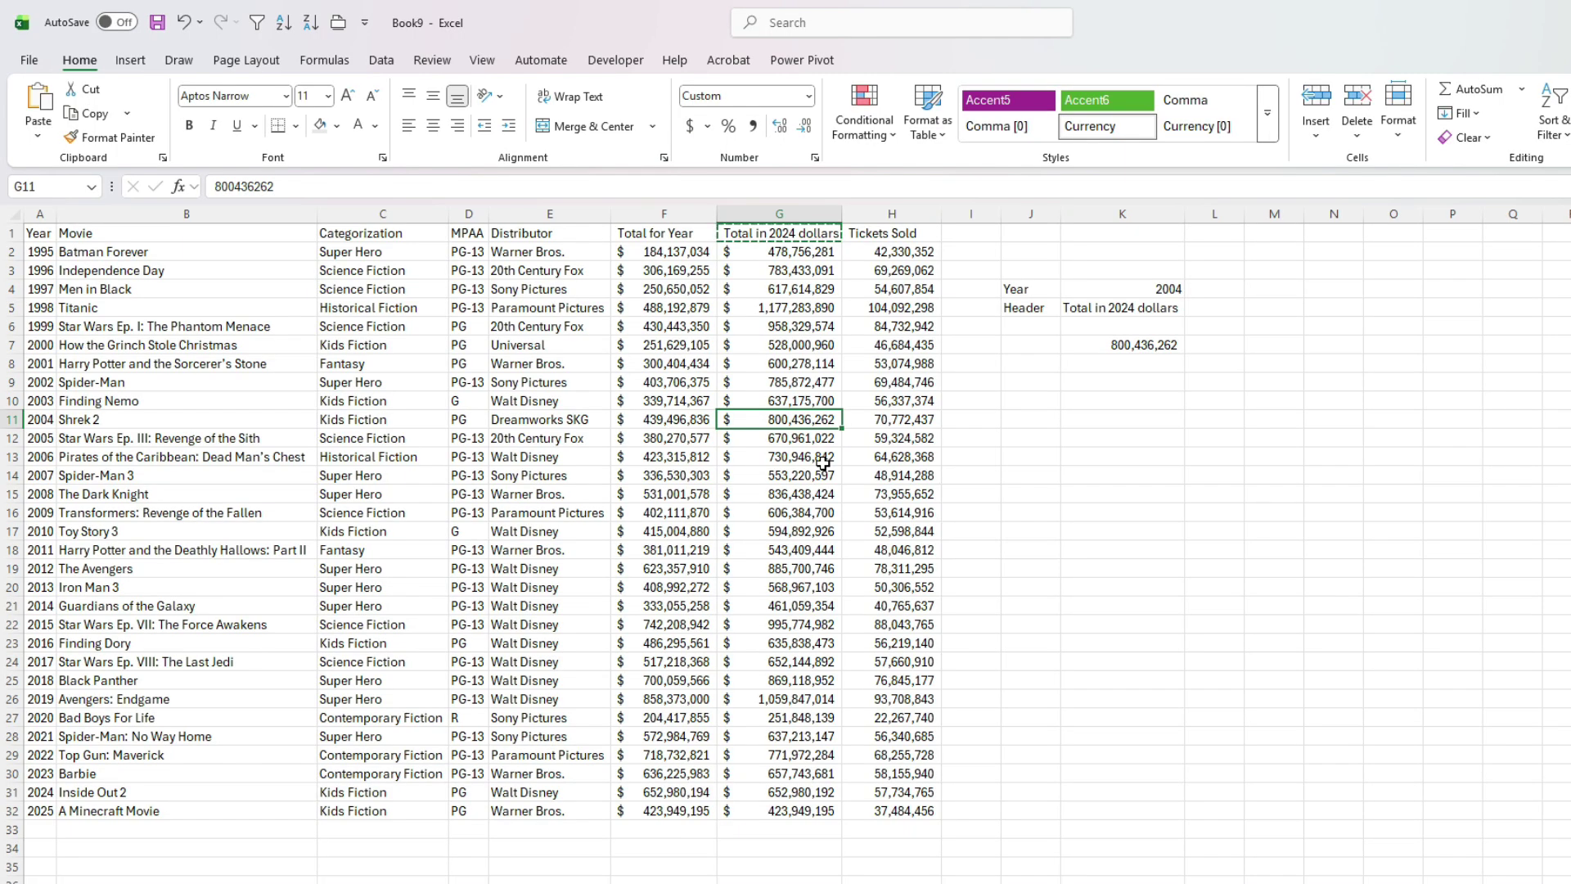
left_click(1146, 344)
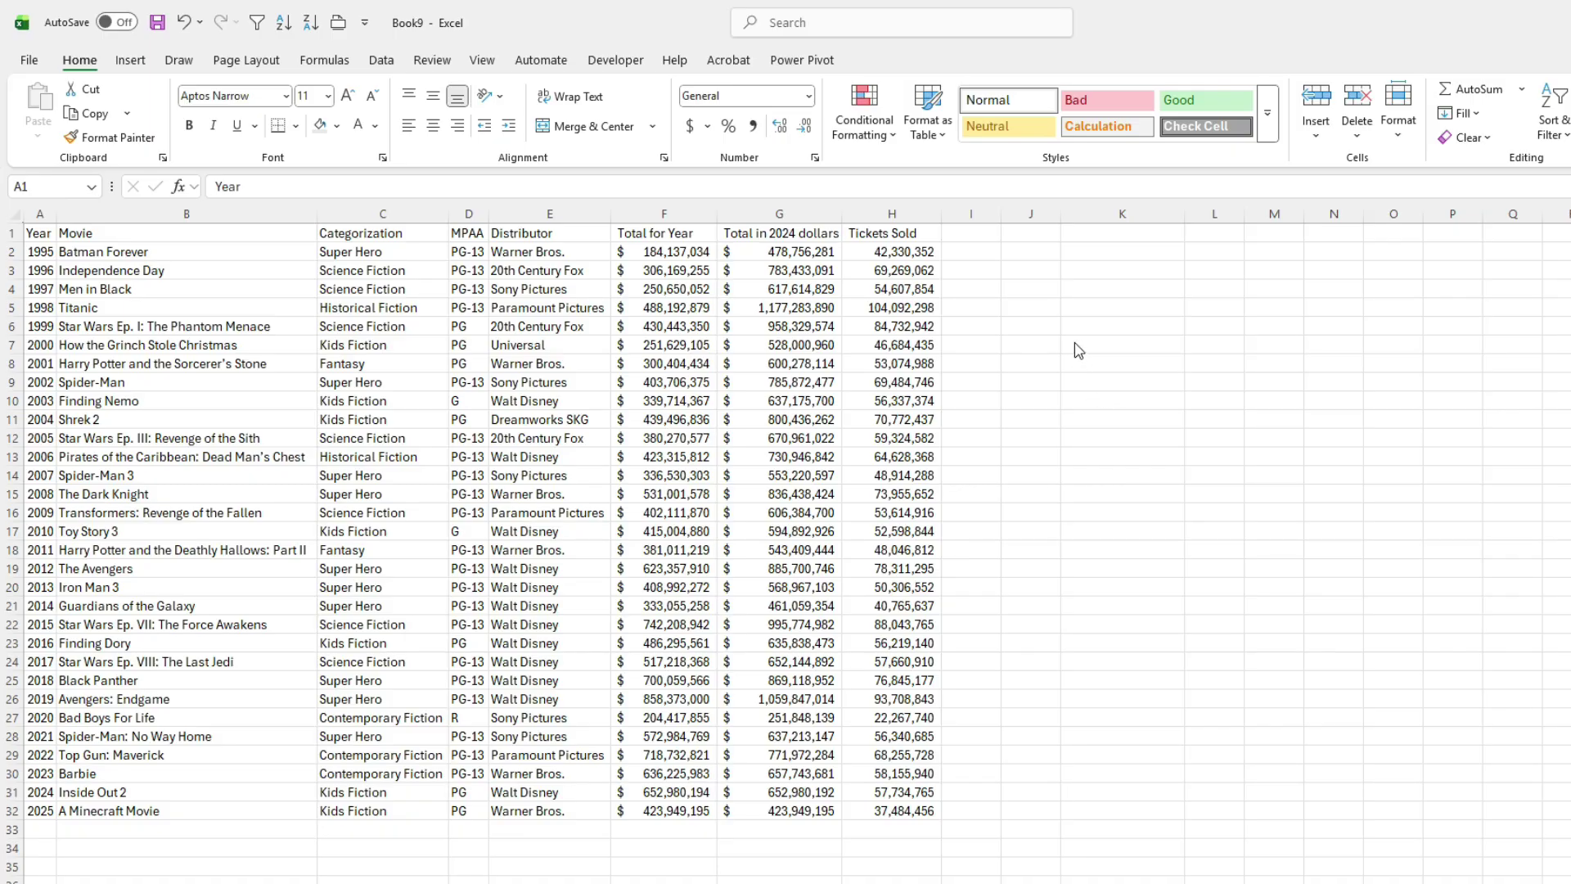
- Enter the label Year in J3 and the lookup year 2024 in K3
left_click(1045, 278)
type("Year")
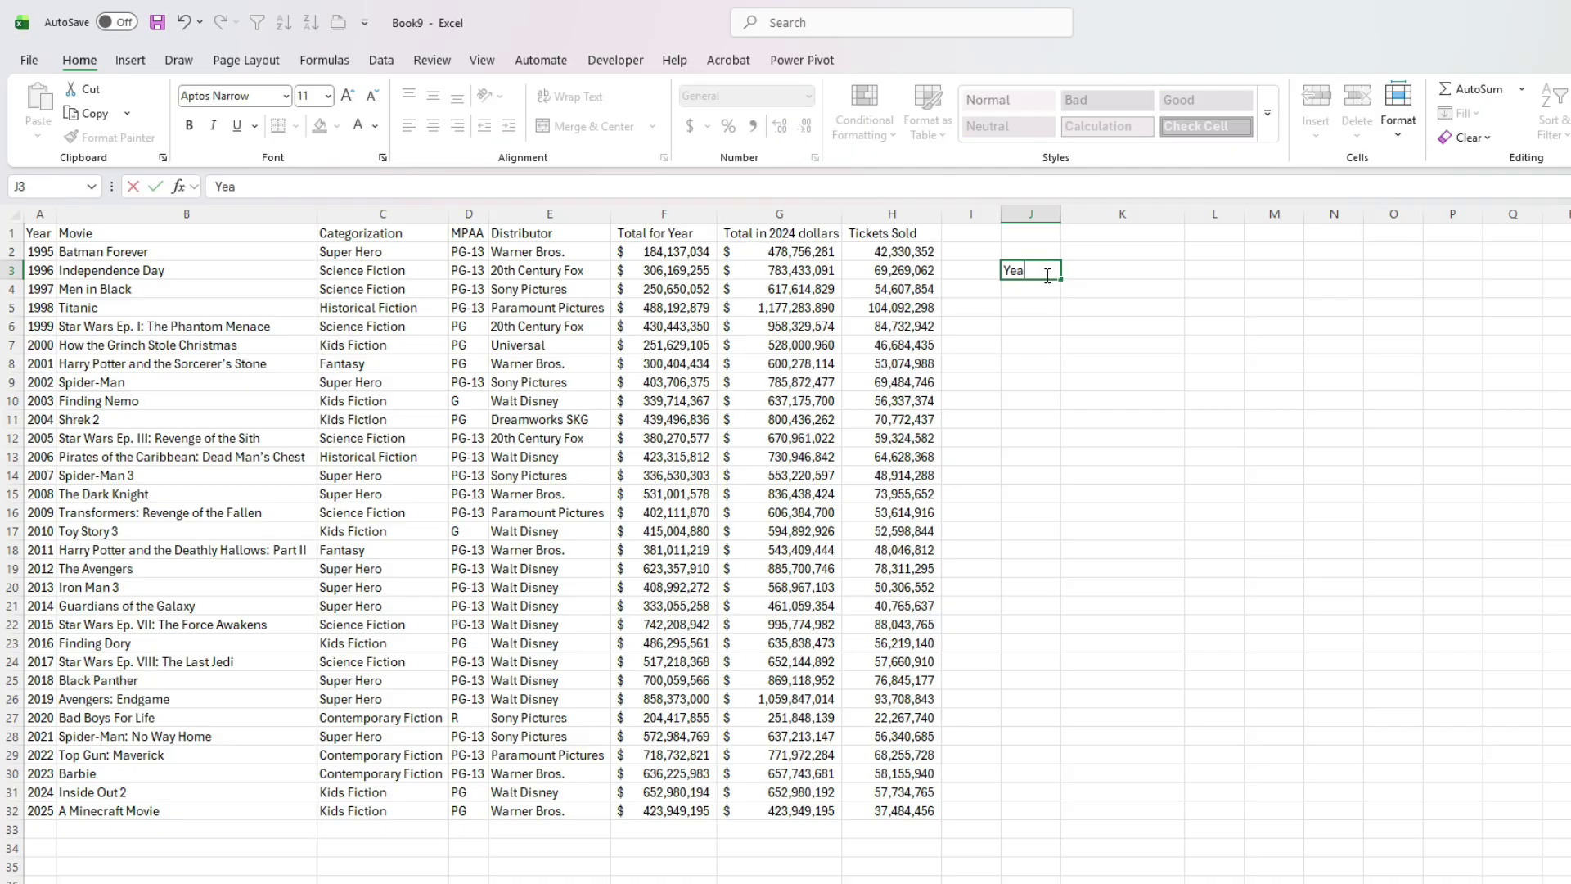
key("Tab")
type("2025")
key("BackSpace")
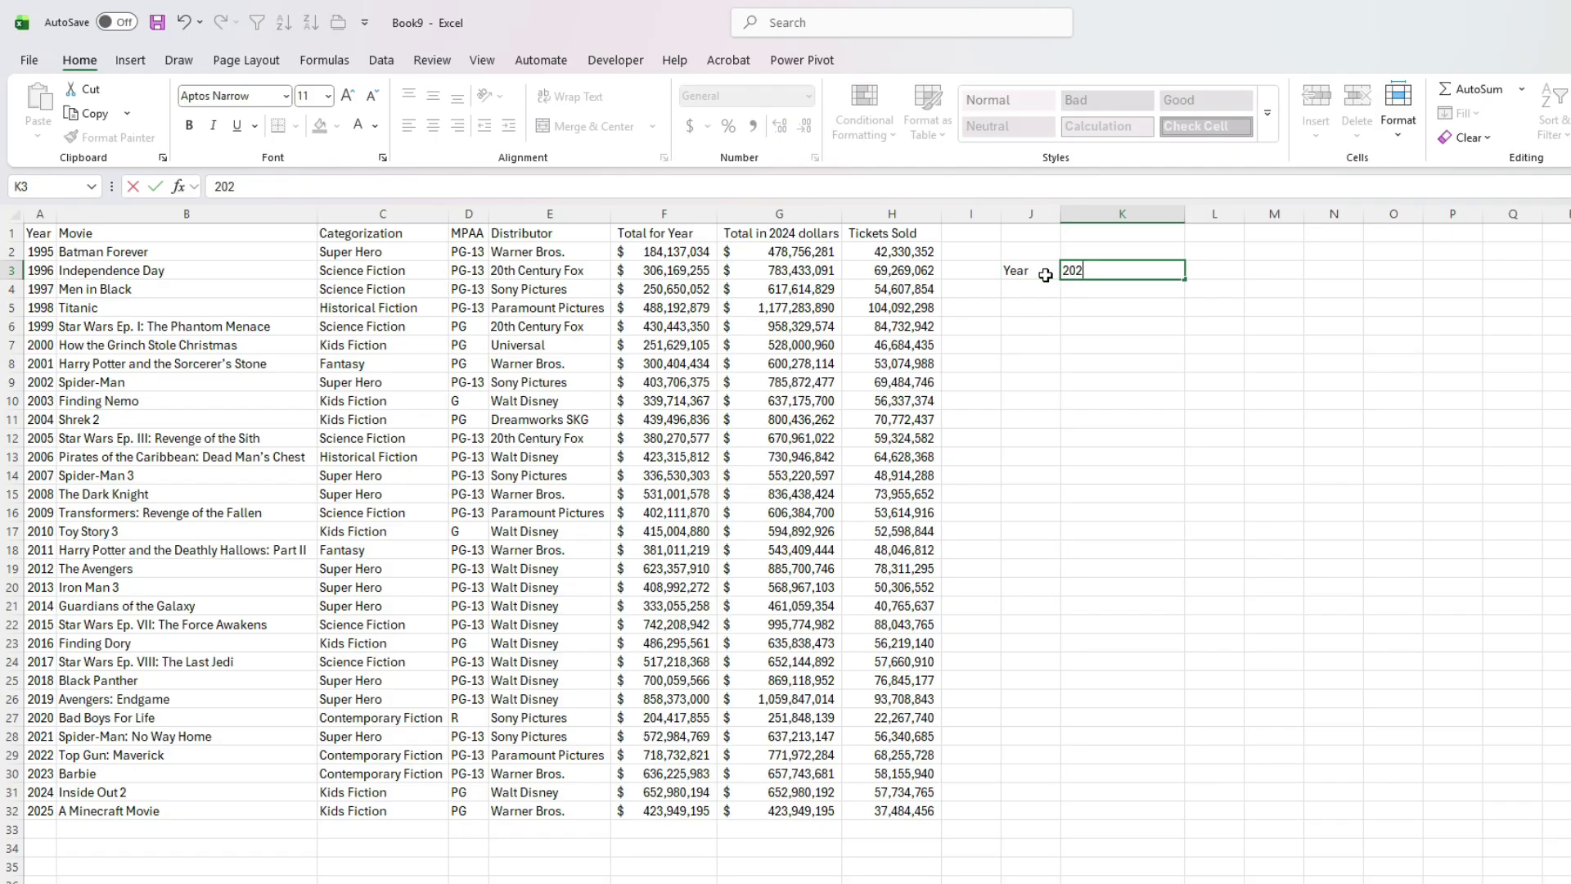
type("4")
key("Return")
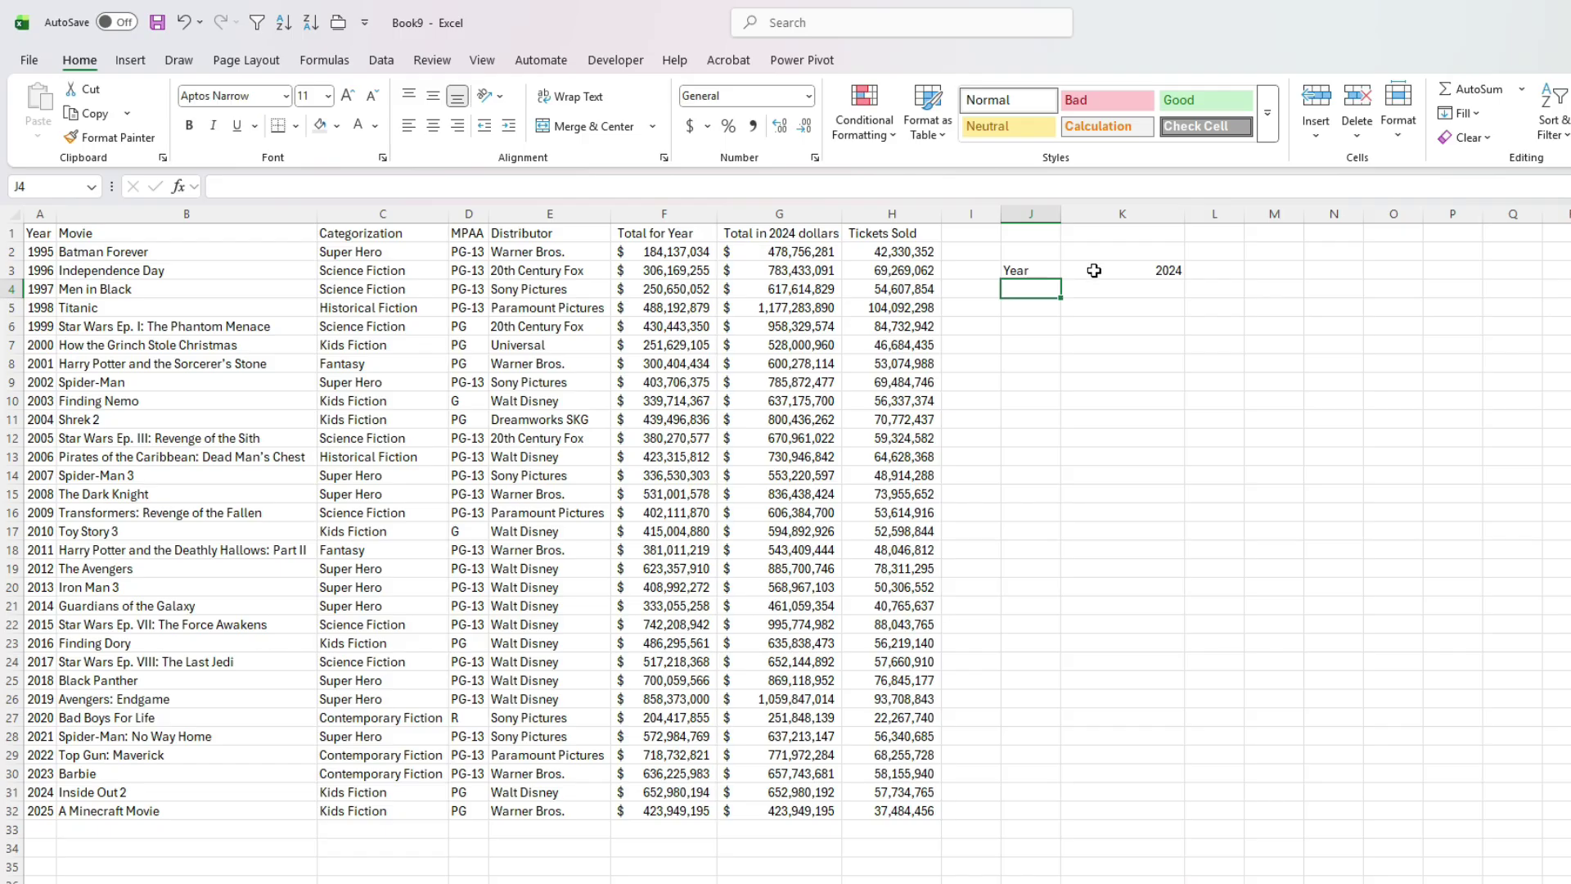
- Enter =MATCH(K3,A:A,0) in J4 to find the year's row position, and clear the cell again
type("=mat")
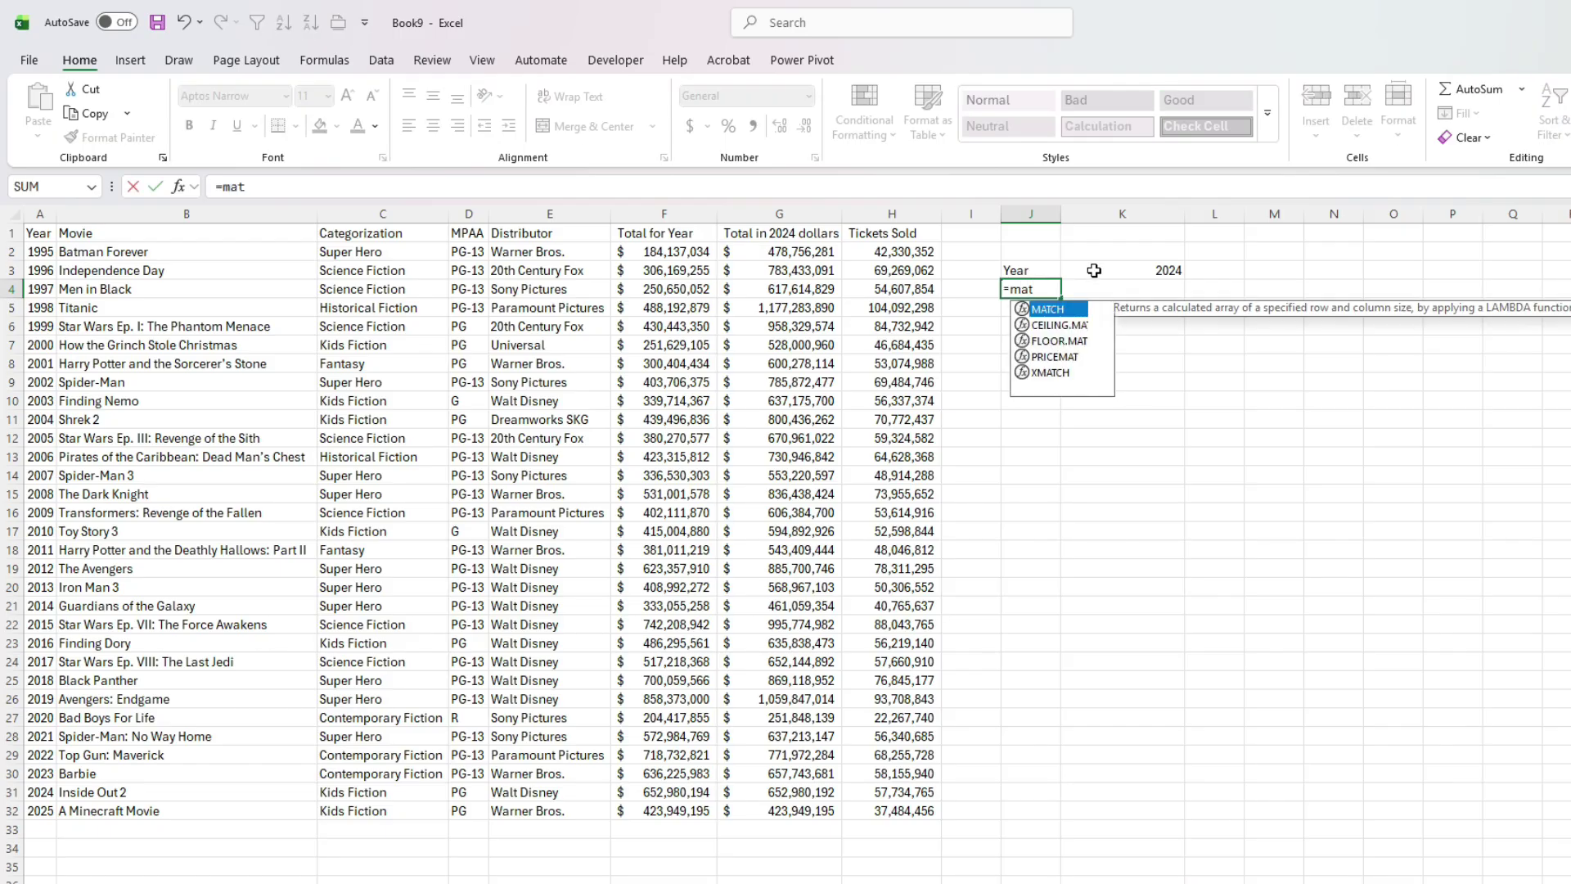
key("Tab")
left_click(1094, 270)
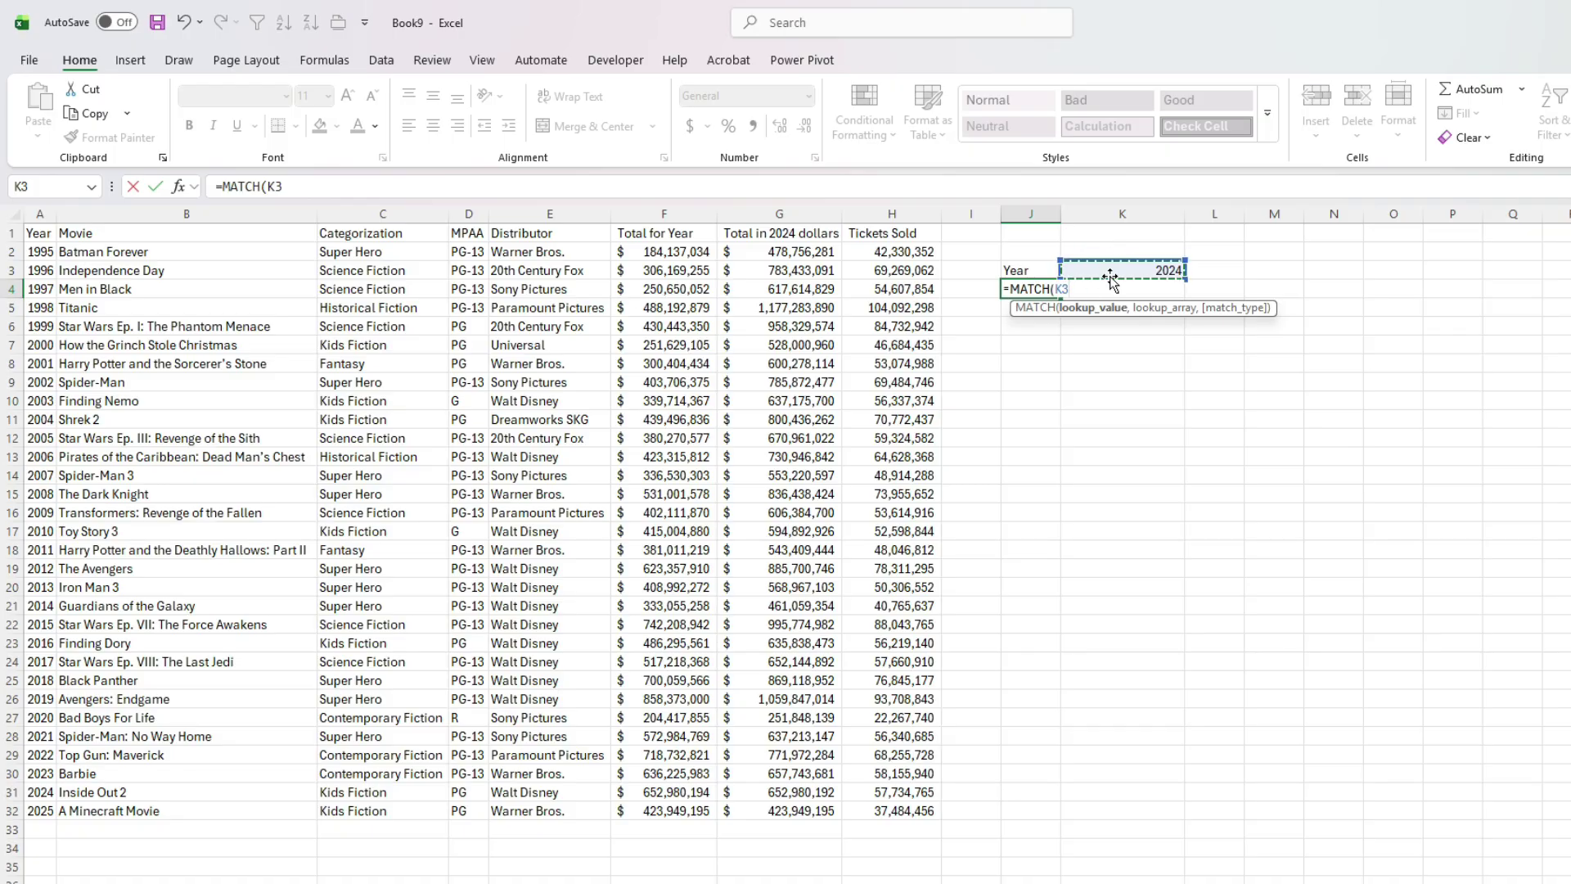
type(",")
left_click(29, 215)
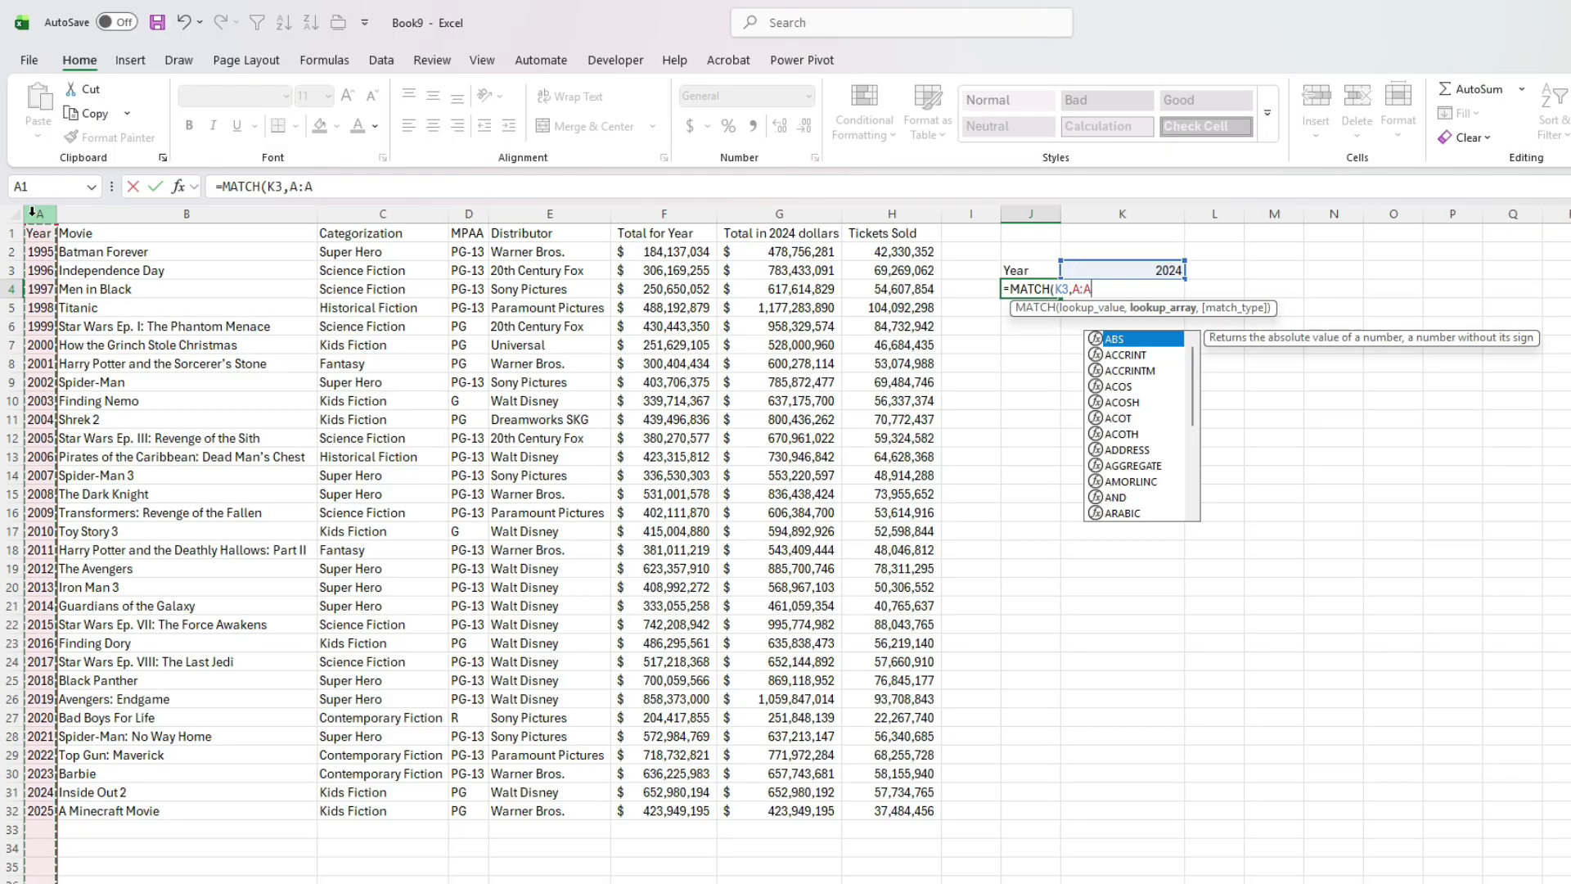
type(",0")
key("ctrl+Return")
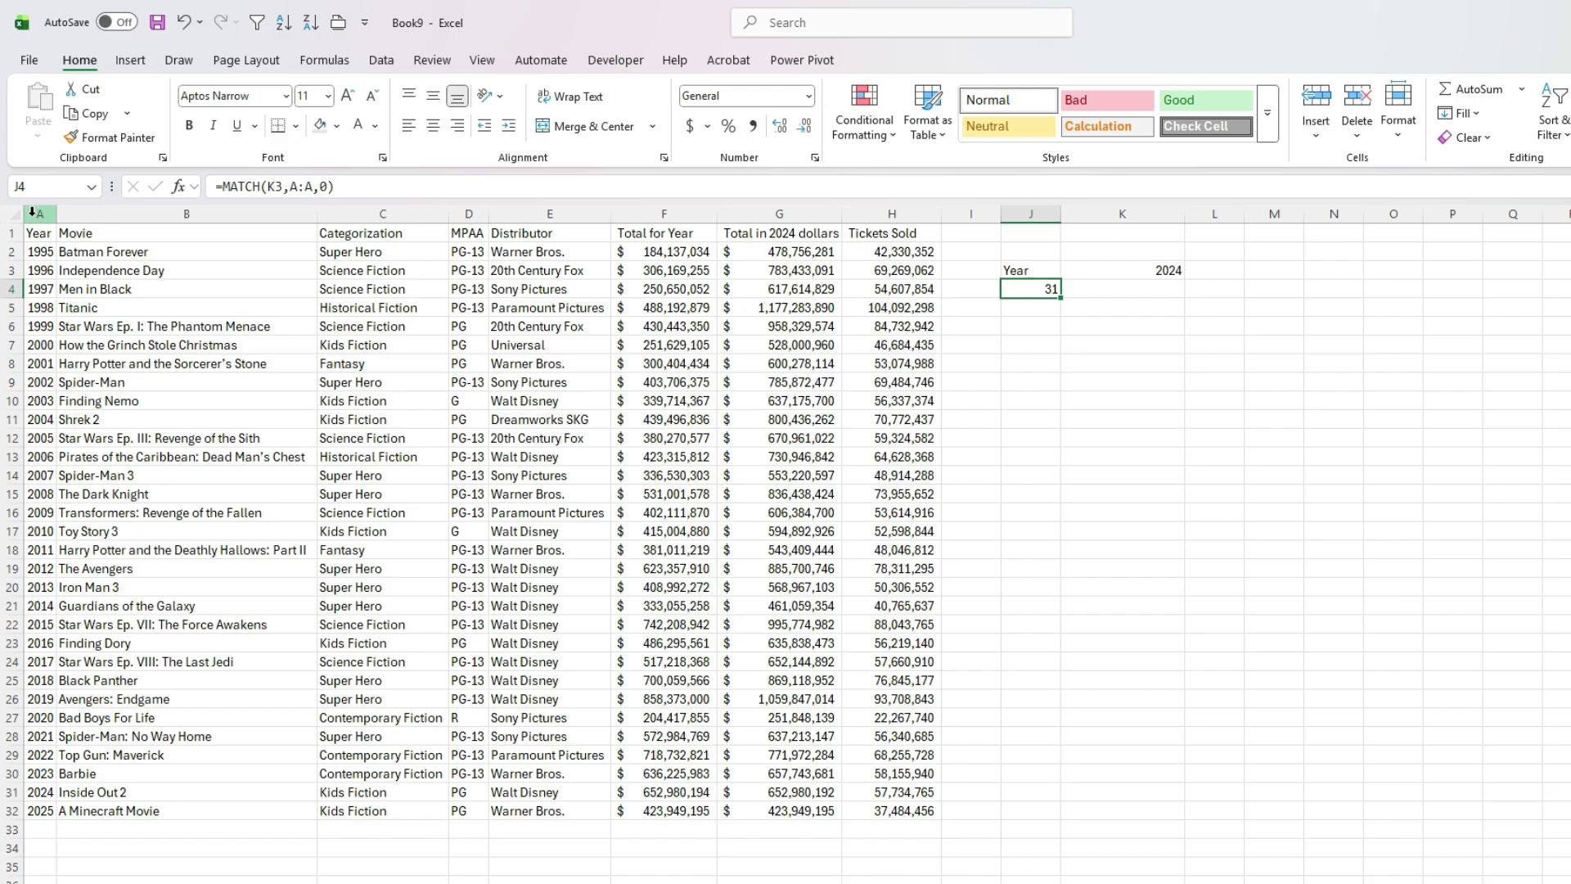
key("Delete")
- Enter =XLOOKUP(K3,A:A,ROW(A:A)) in K4 to return the row number of the lookup year
key("Right")
type("=xloo")
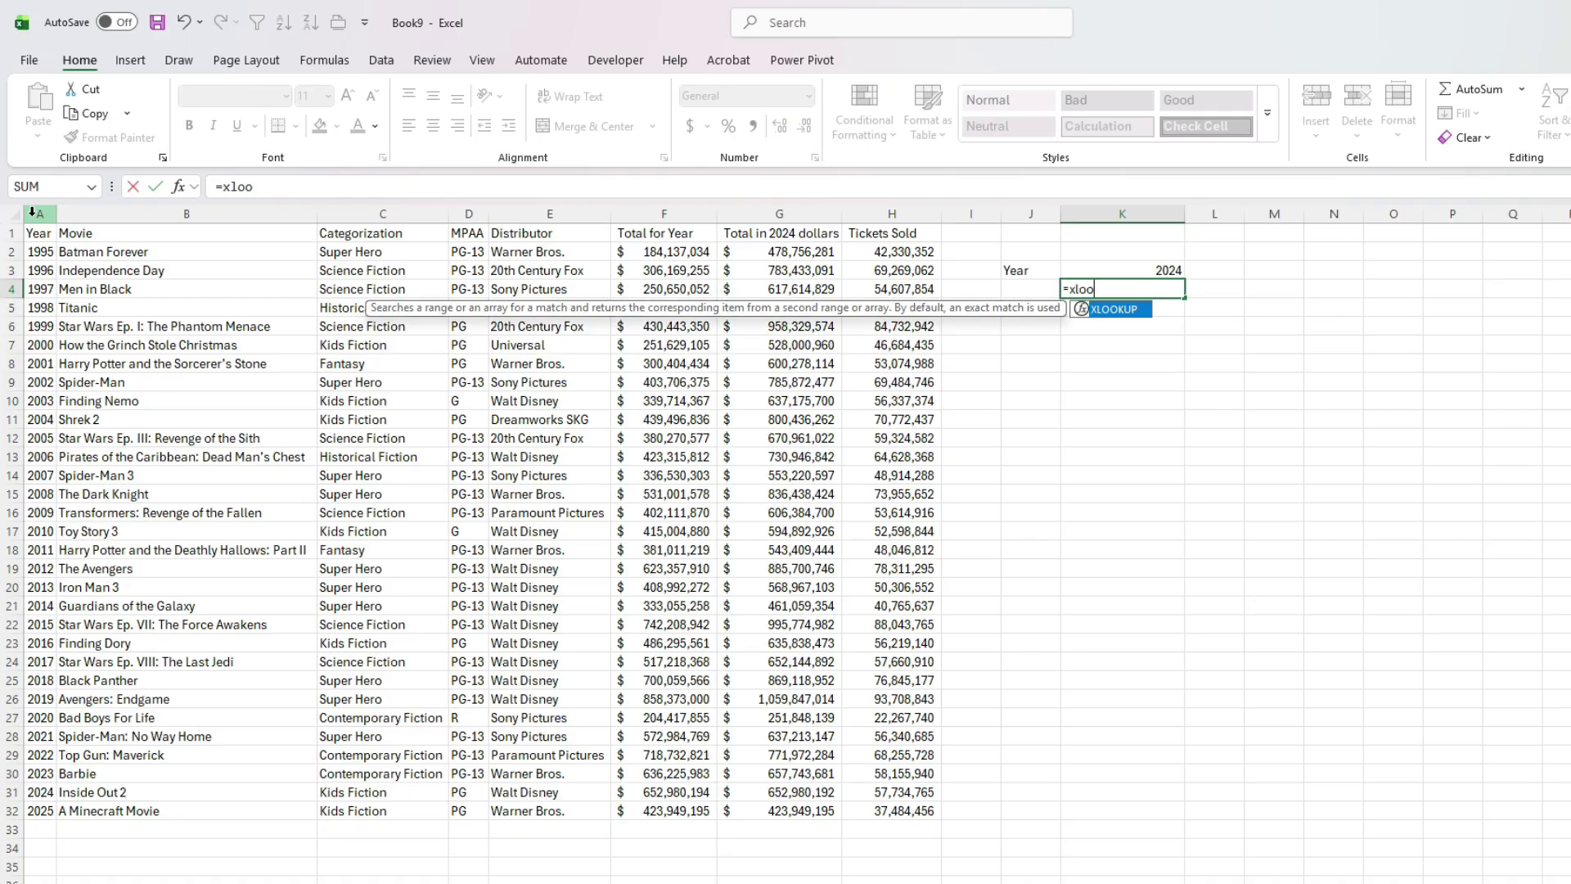
key("Tab")
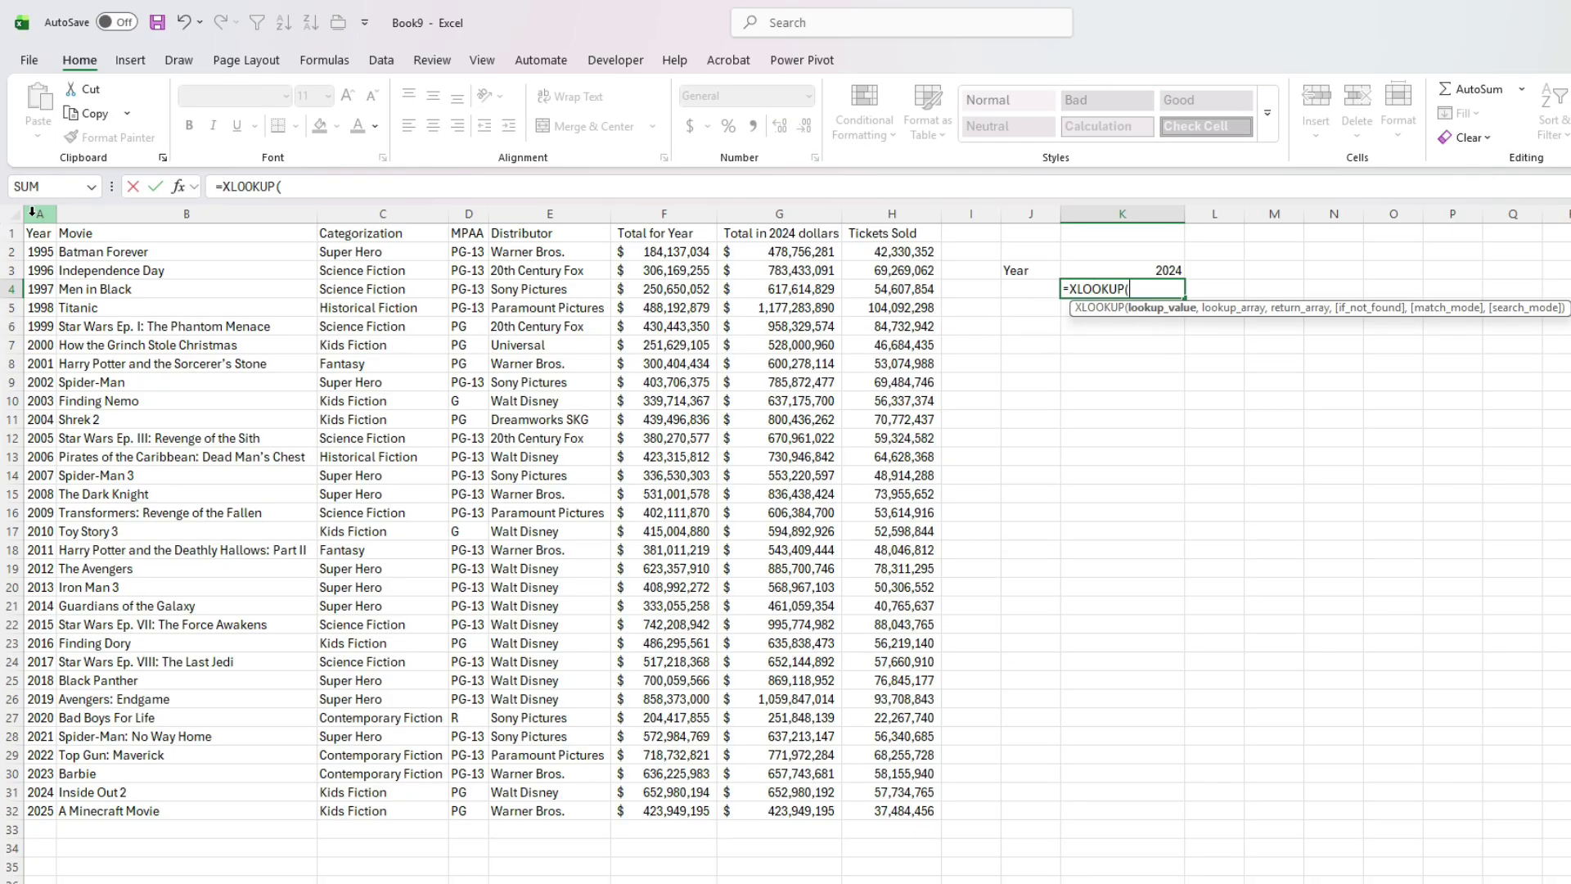
left_click(1161, 270)
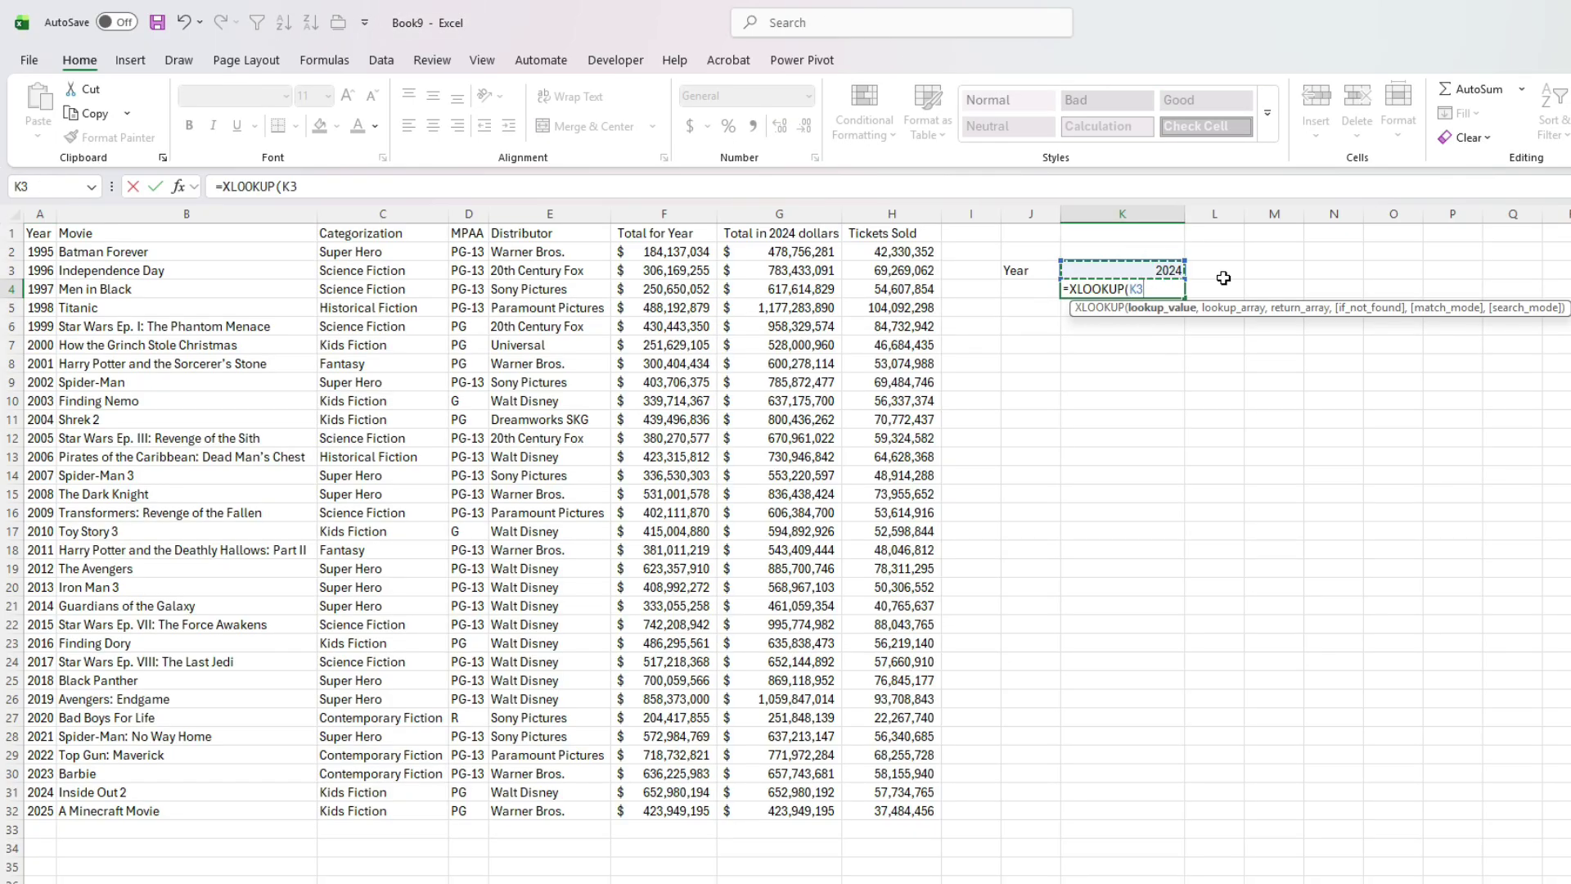
type(",")
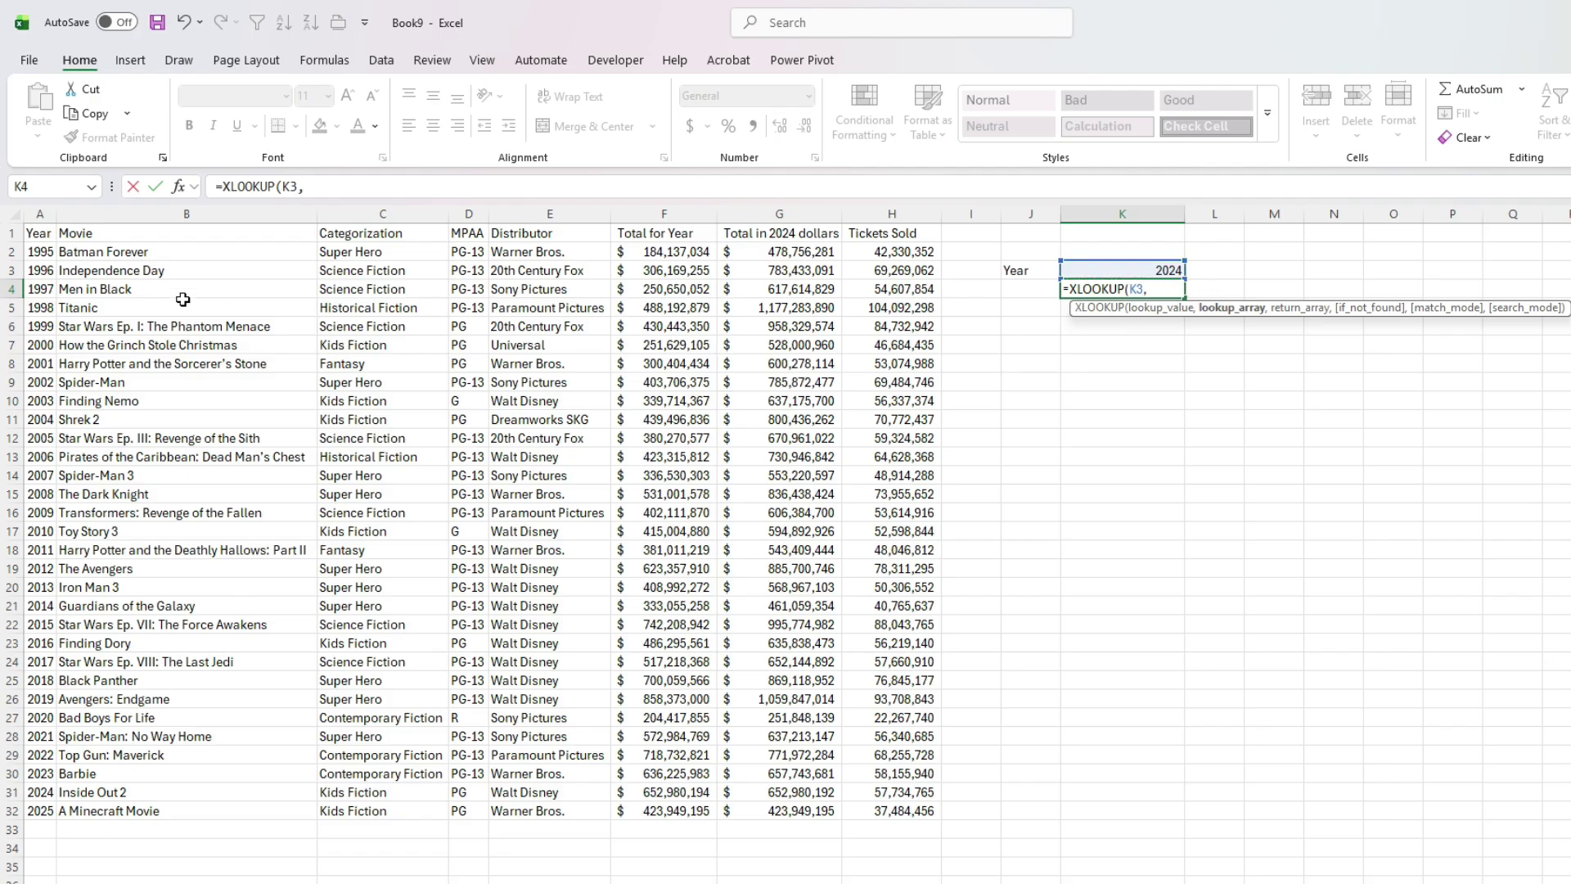
left_click(33, 214)
type(",")
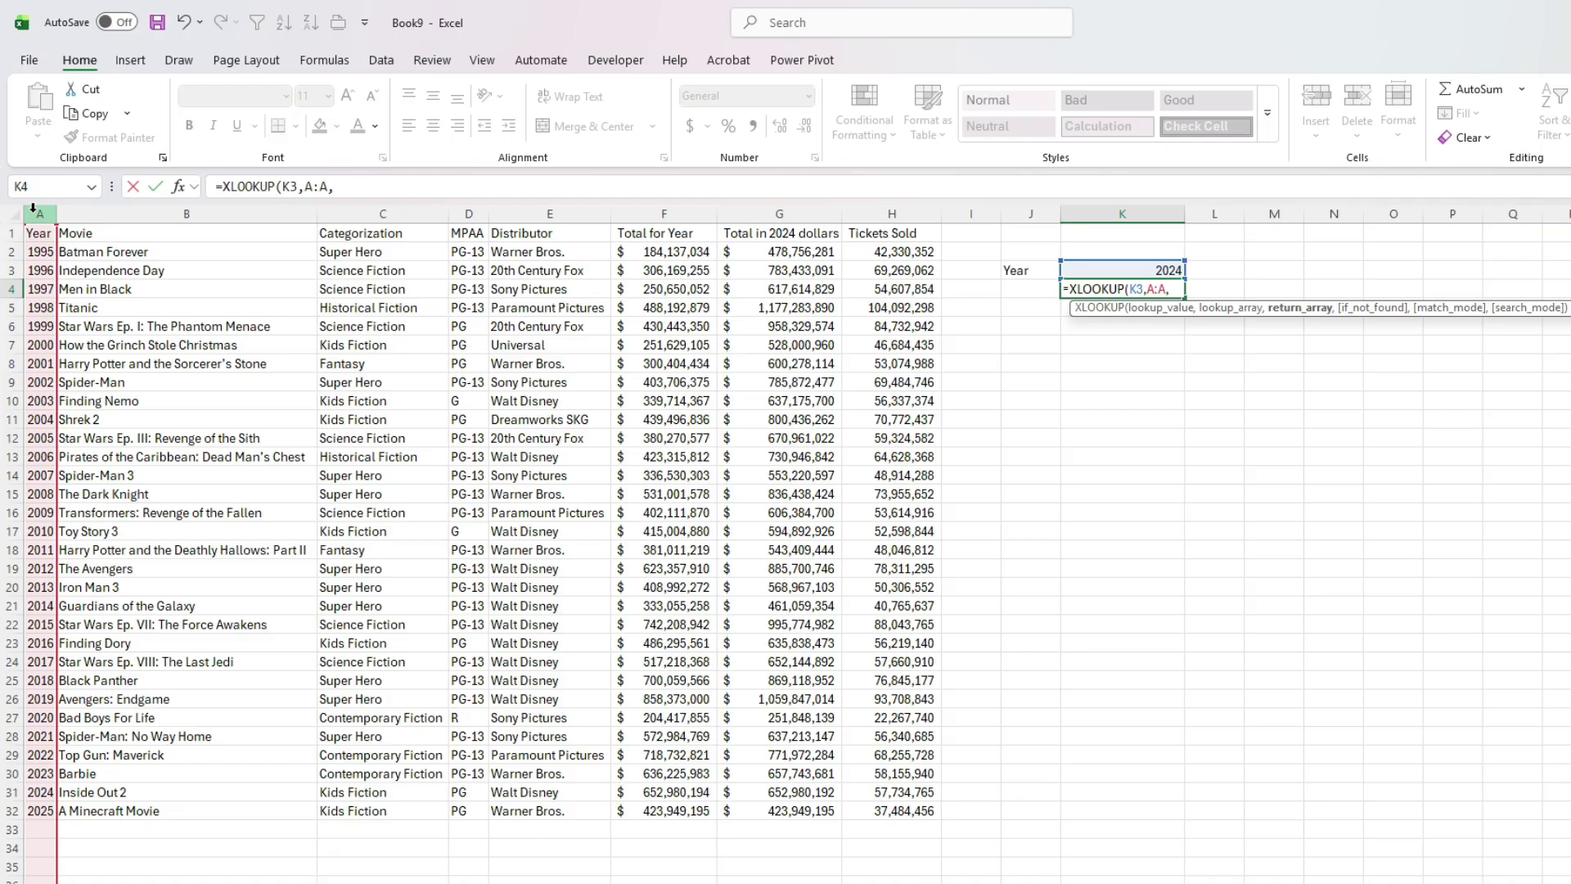
type("ROW(")
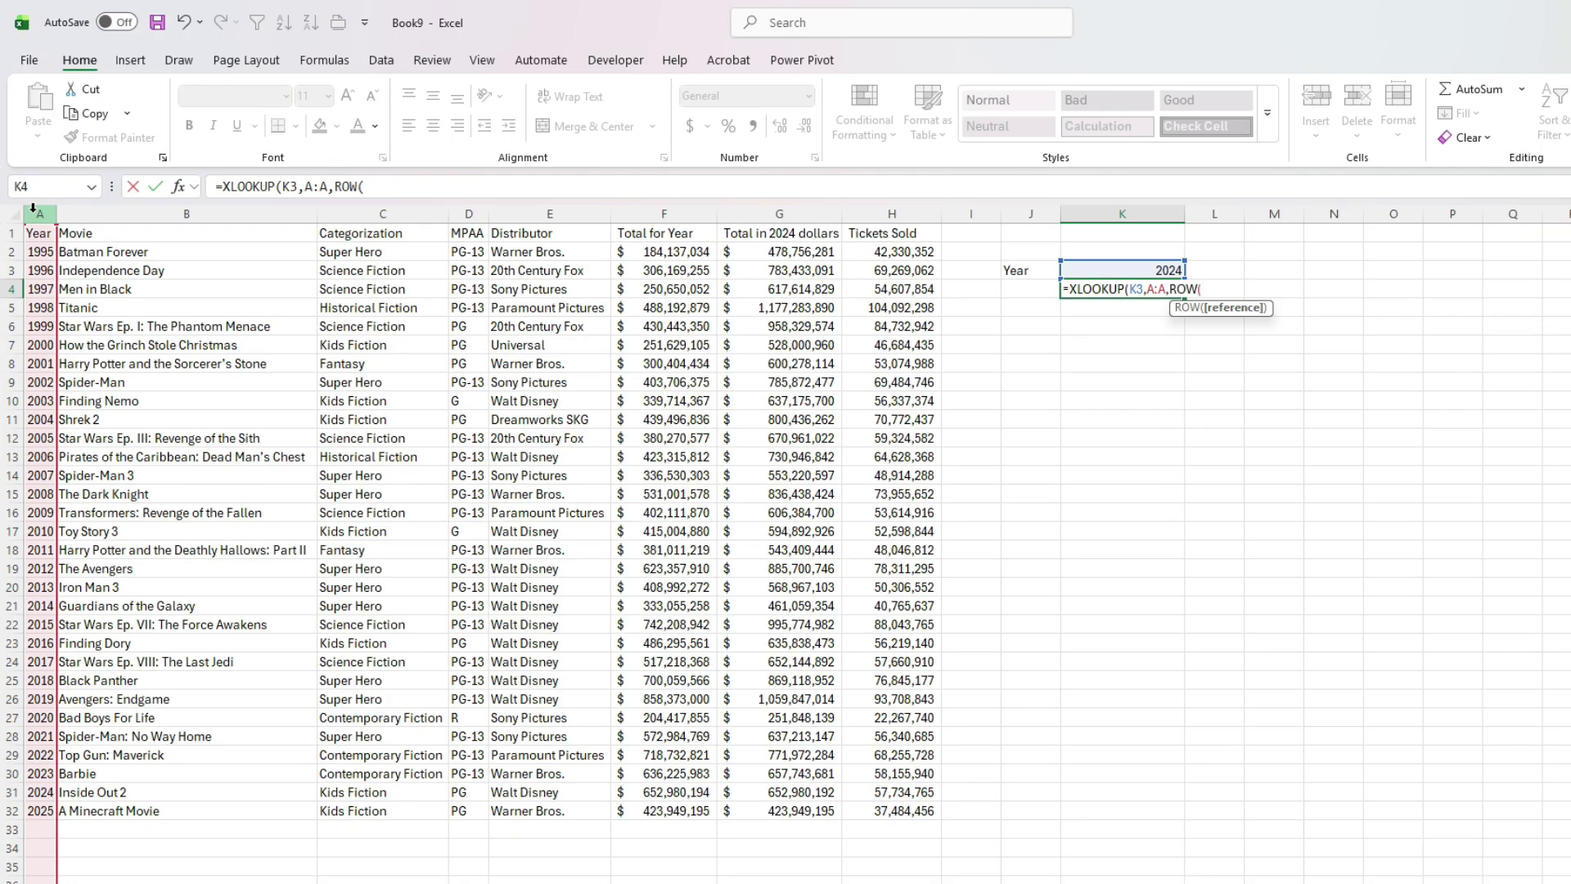
type("A:A))")
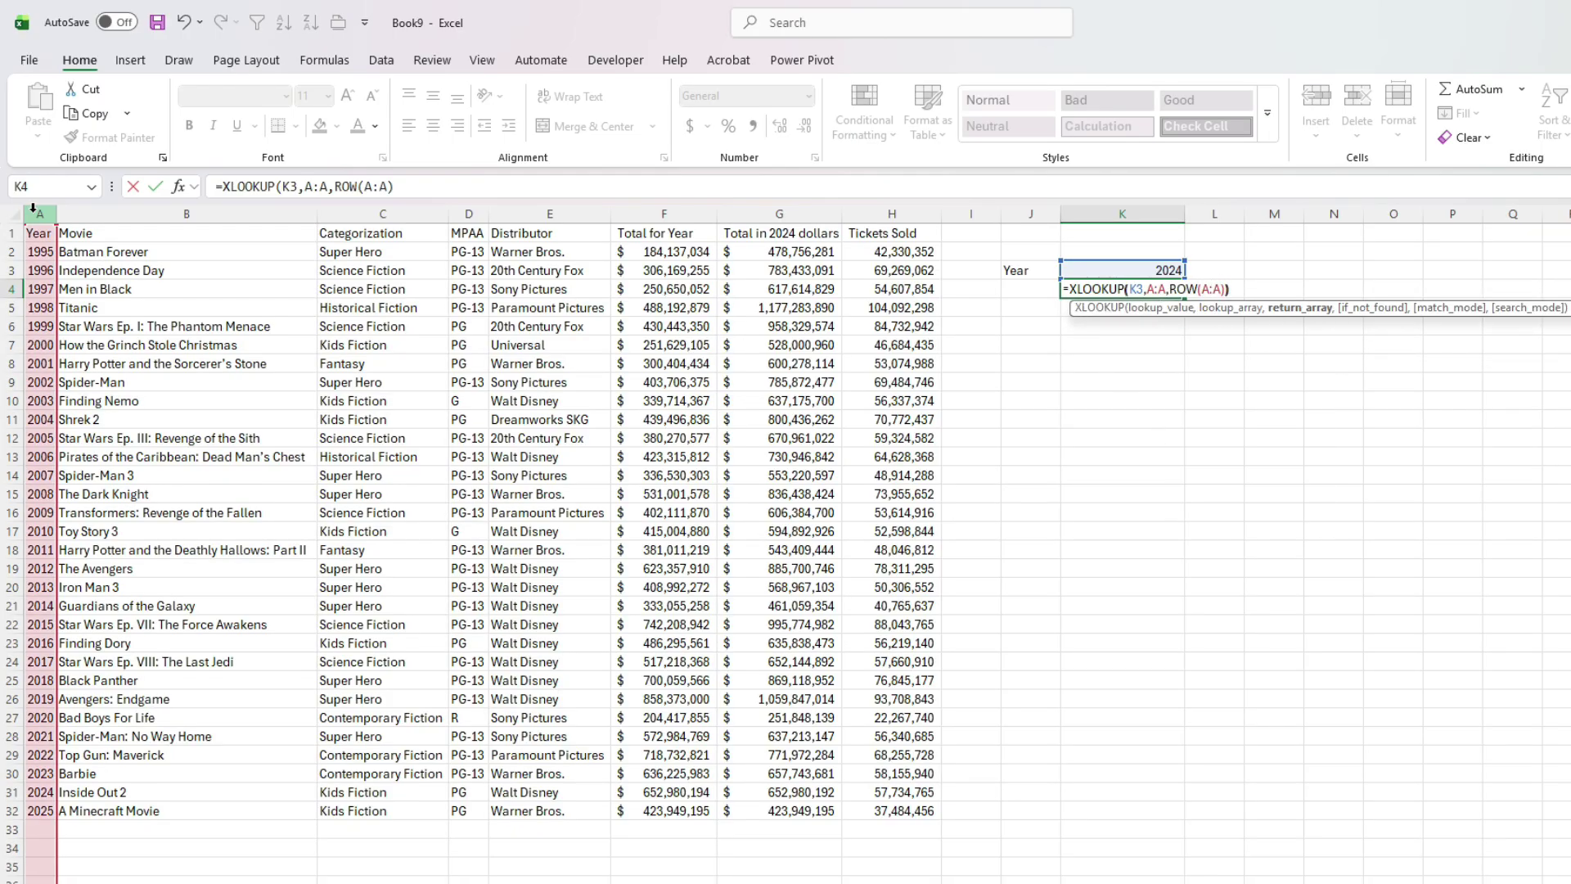
key("ctrl+Return")
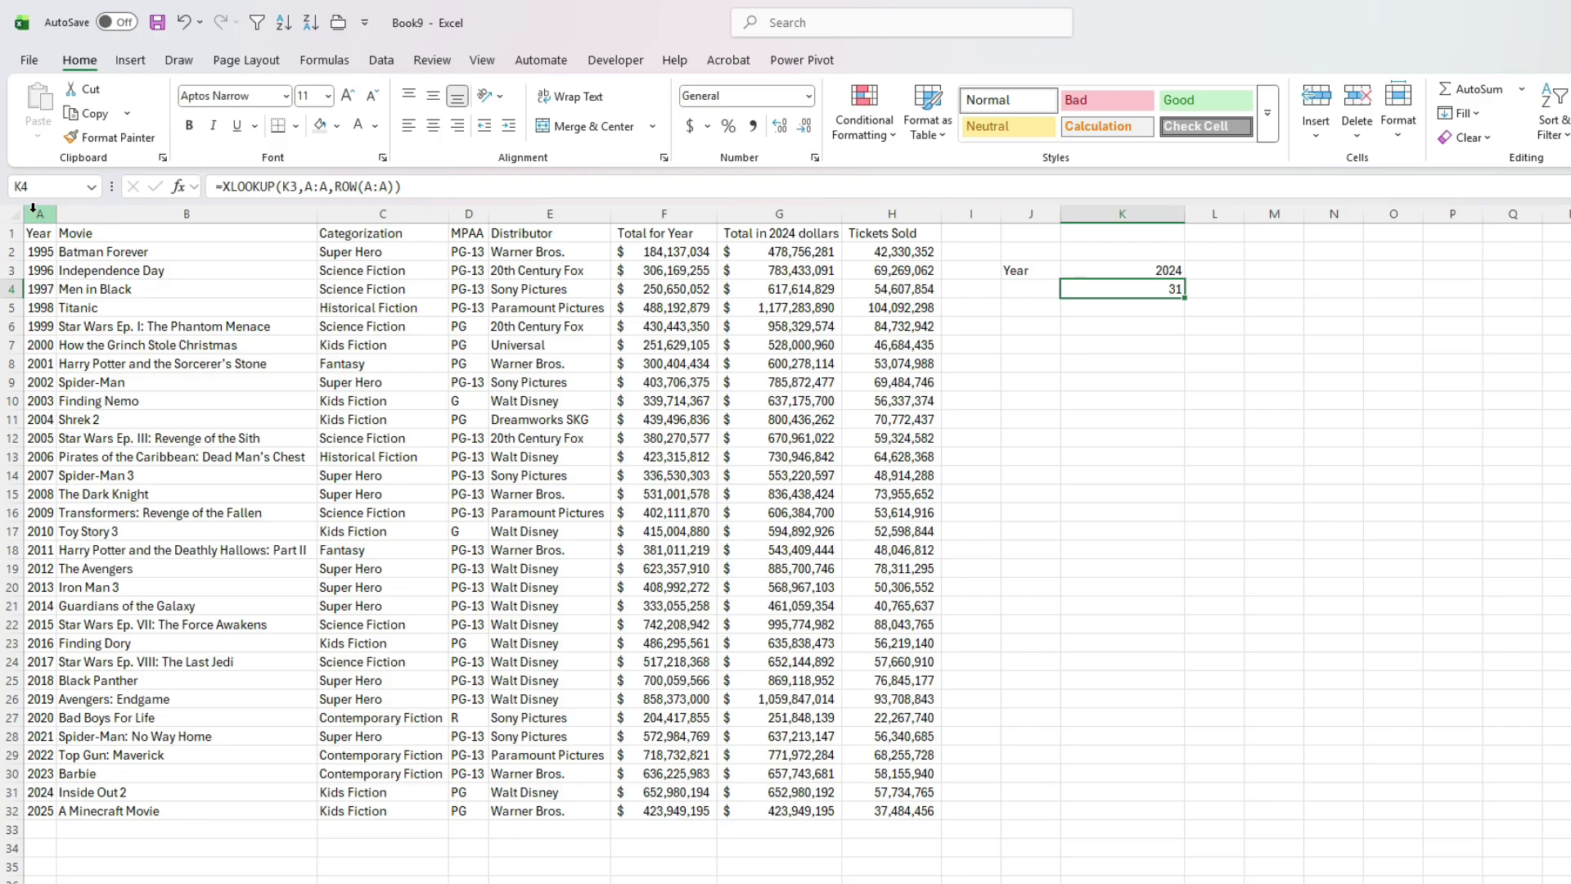
- On the next worksheet, with the yearly ticket sales, enter the label Tickets Sold Since in G4 and the year 2020 in H4
key("ctrl+Page_Down")
key("ctrl+Home")
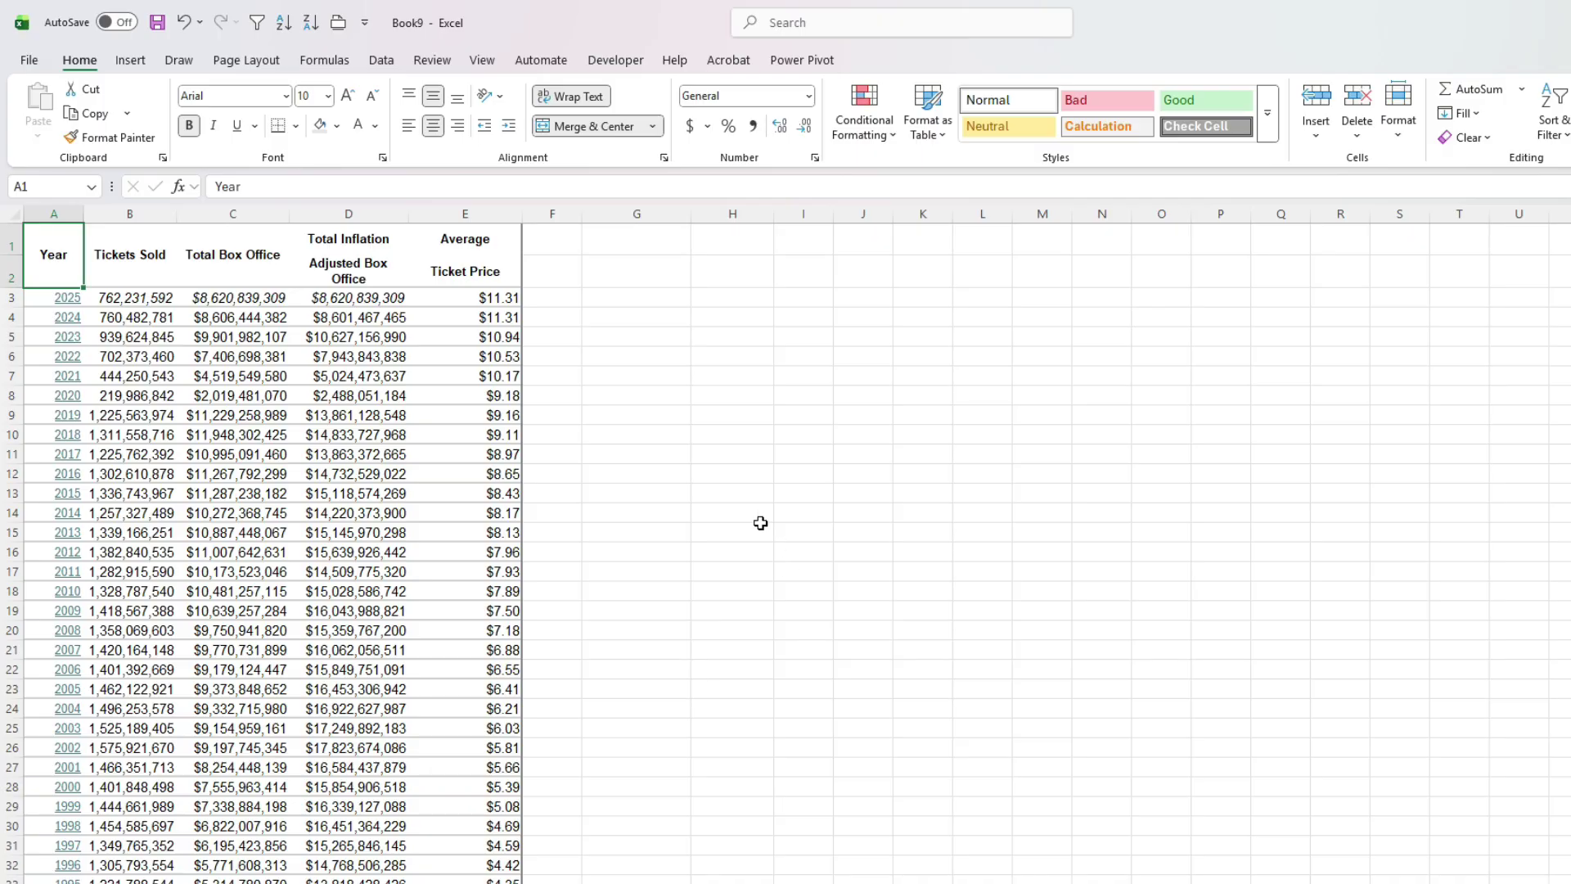
left_click(643, 317)
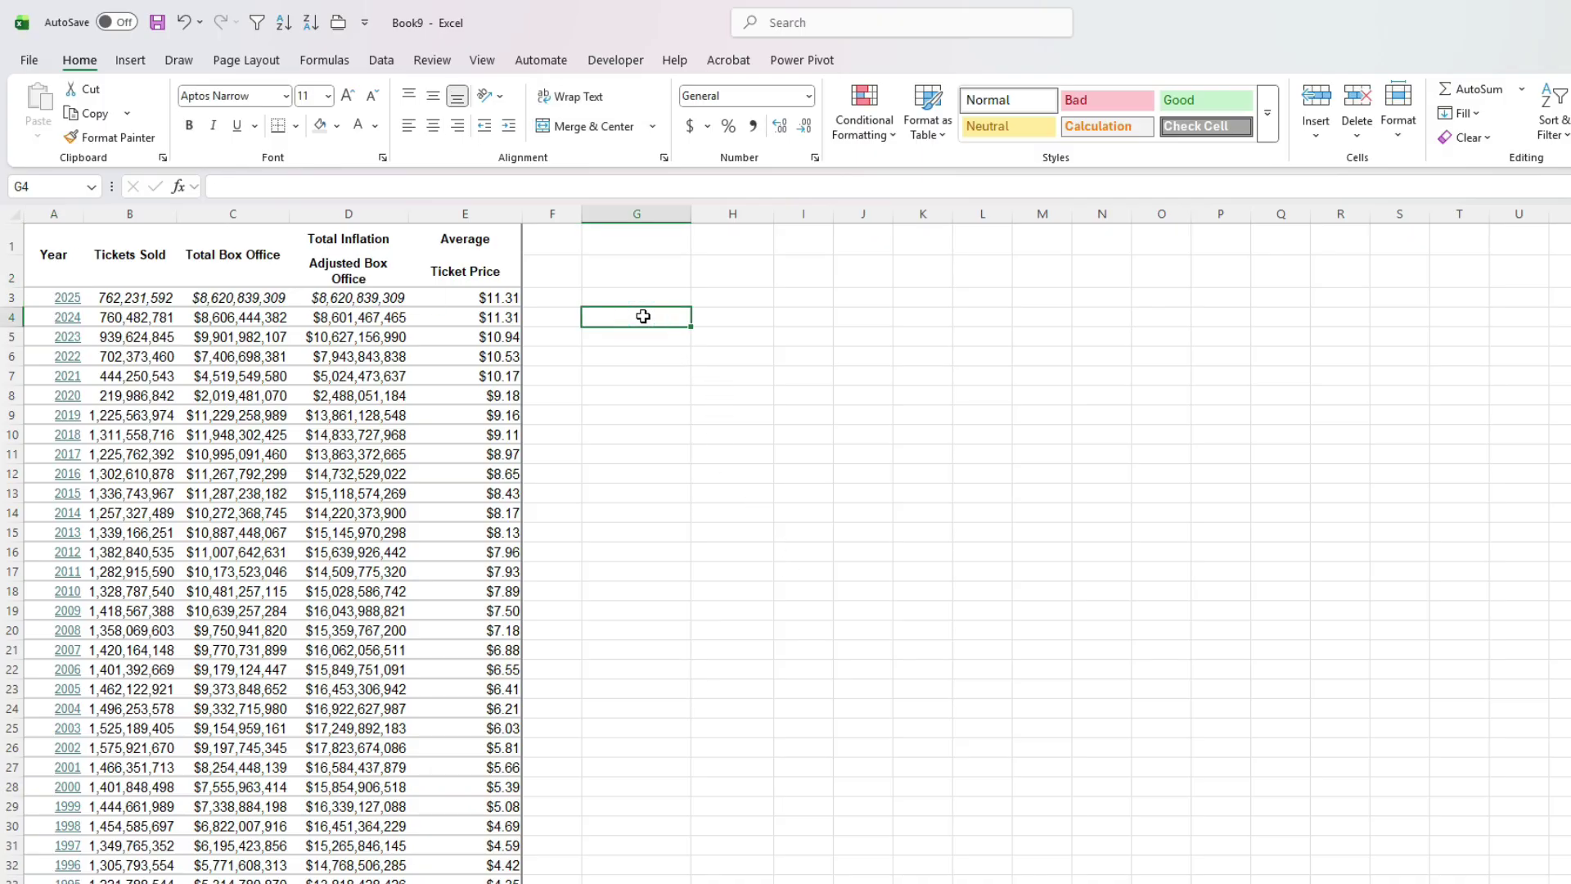
type("Tickets Sold Since")
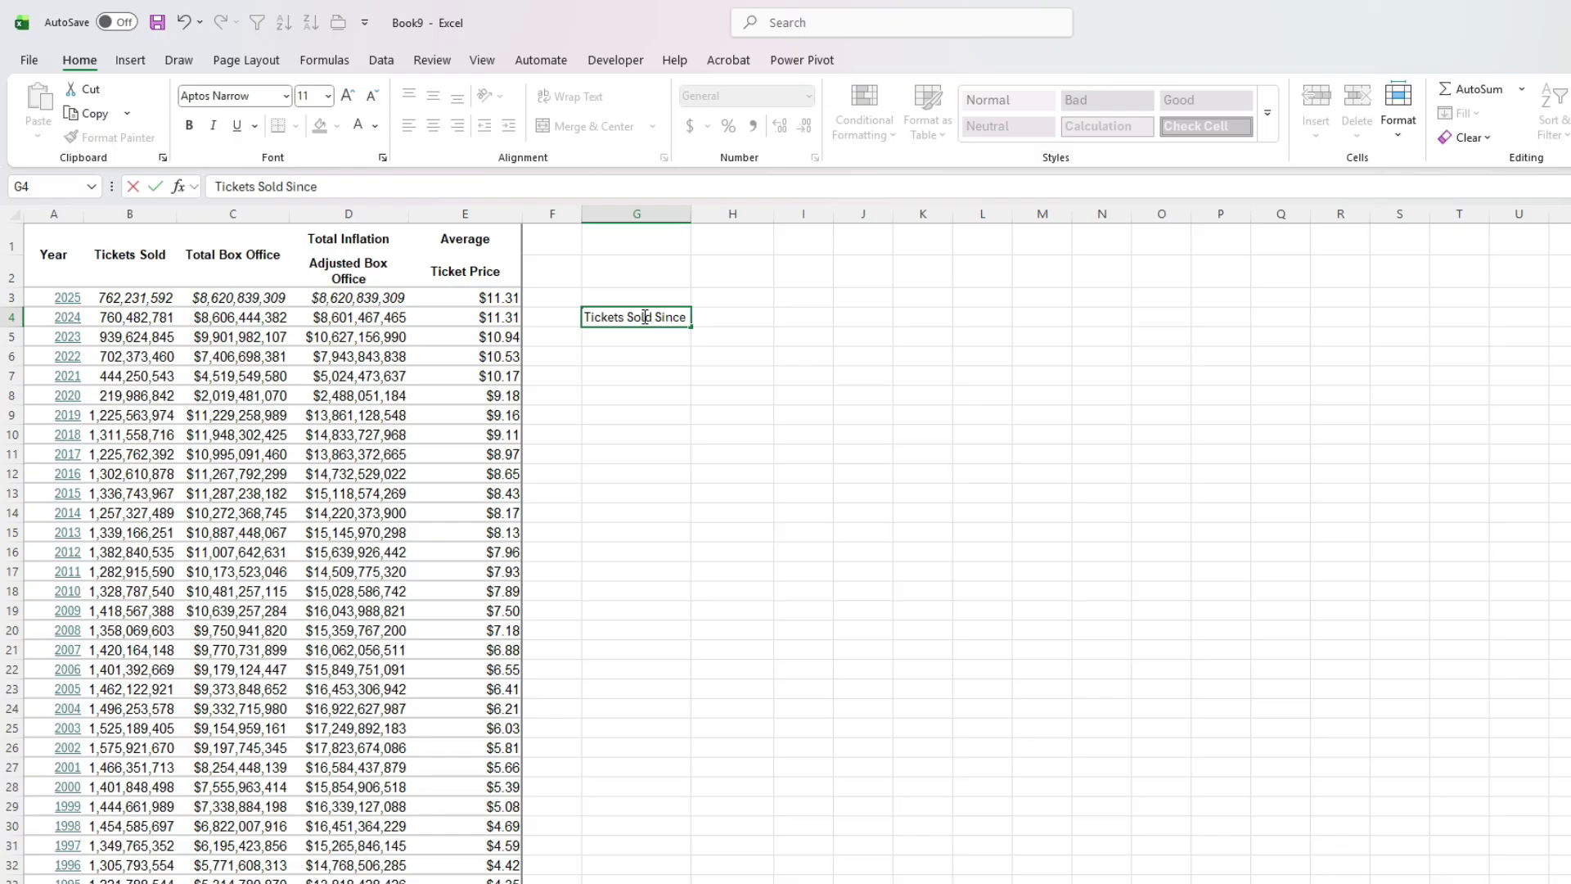
key("Tab")
type("2020")
key("Return")
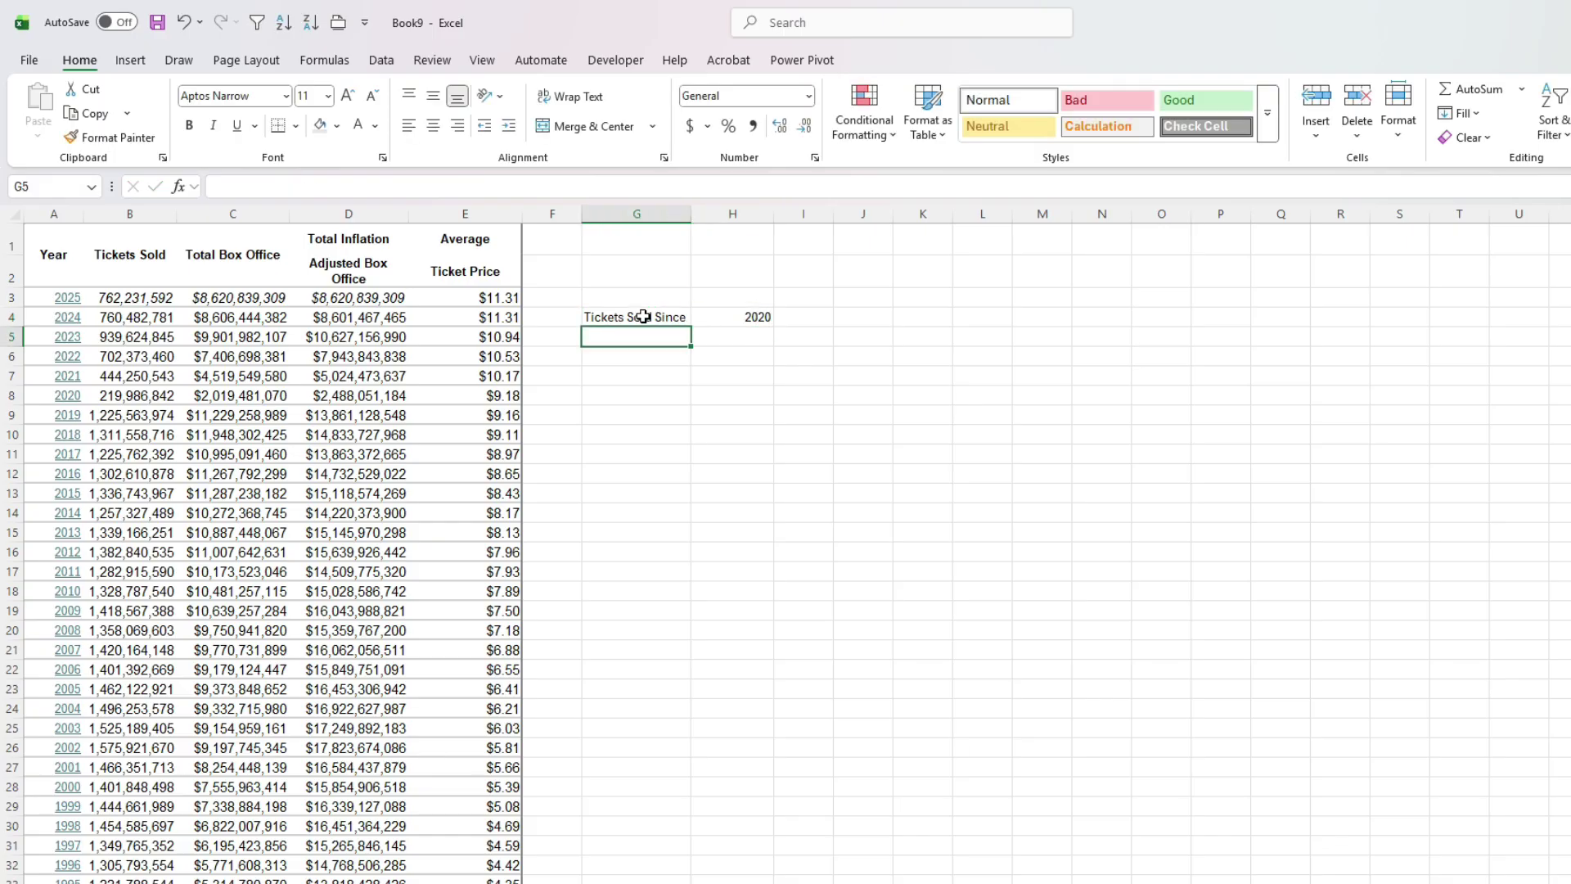
- Enter the method labels OFFSET in G5 and XLOOKUP in G6
type("OFFSET")
key("Return")
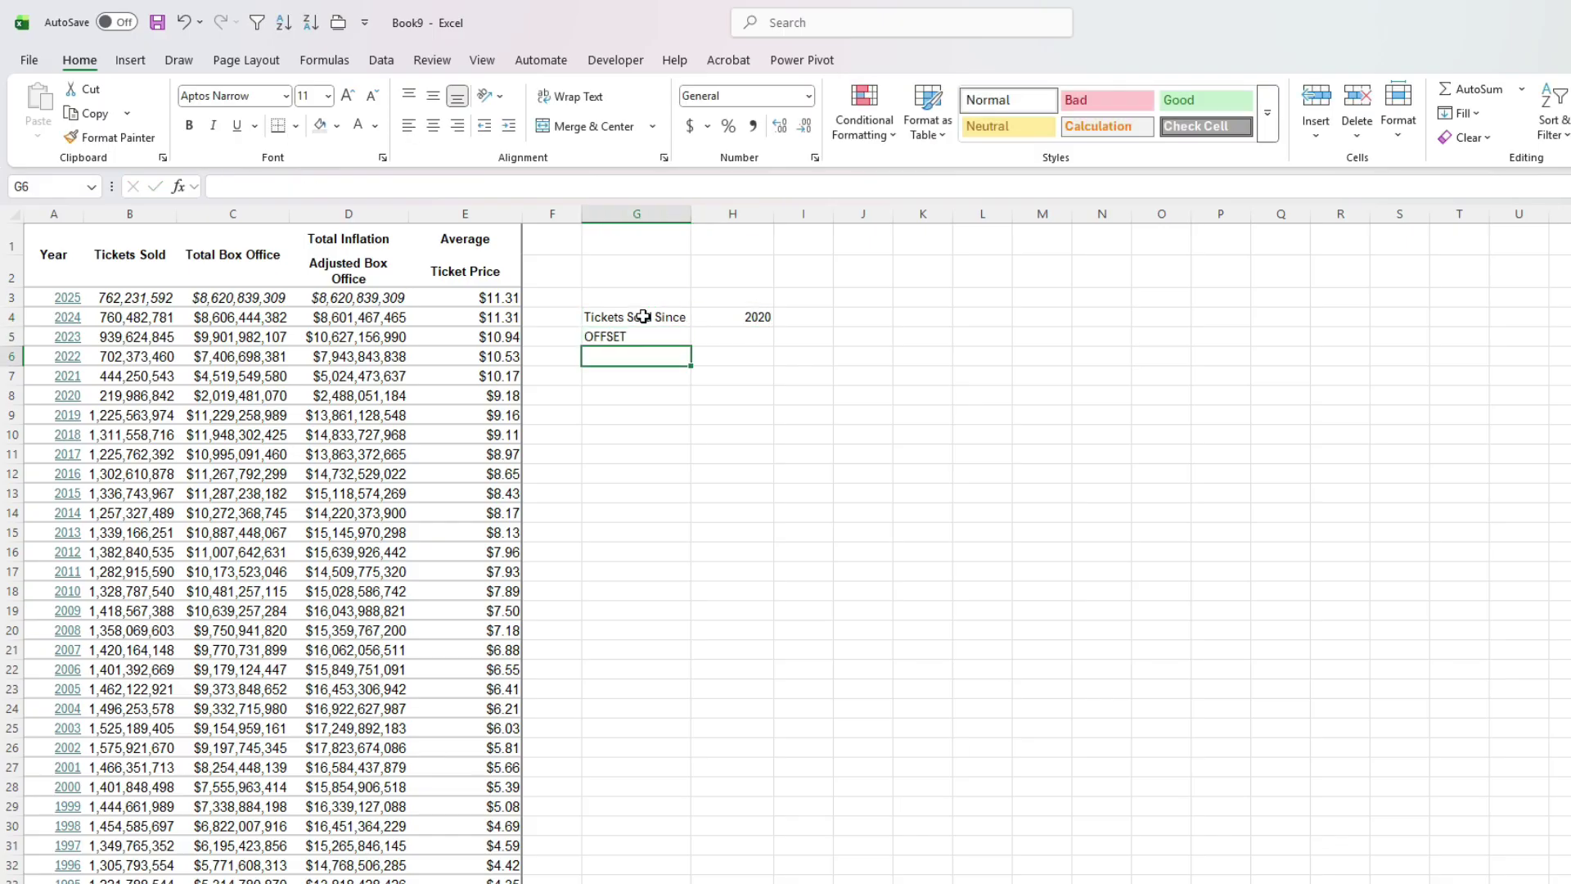
type("XLOOKUP")
key("Tab")
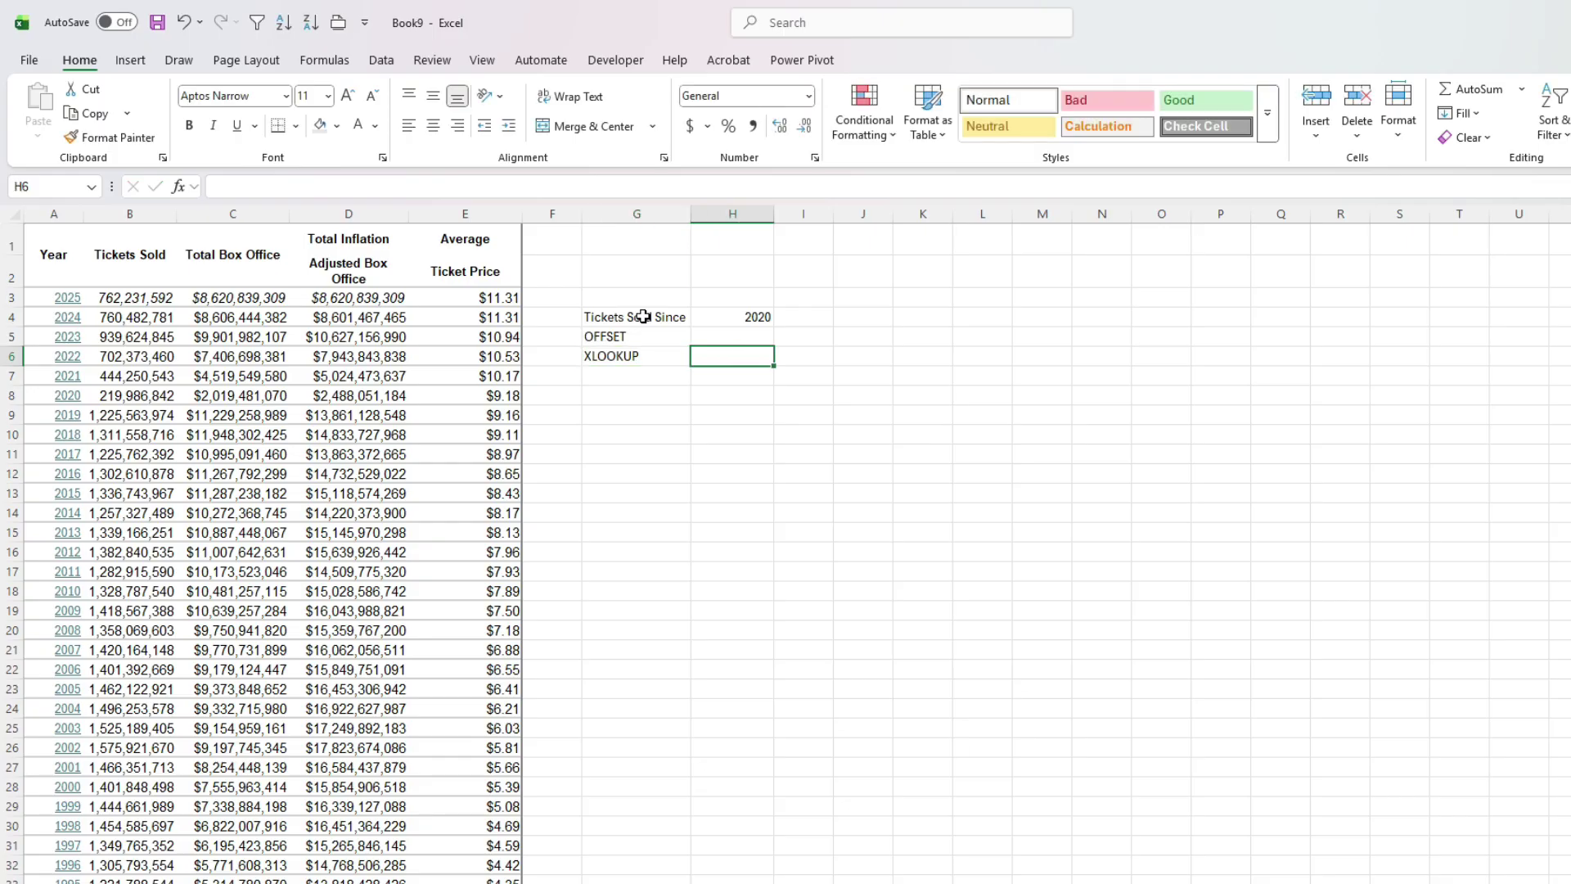
- Enter =SUM(B3:OFFSET(B3,MATCH(H4,A3:A33,0)-1,0)) in H5 to total the tickets sold since the year in H4
key("Up")
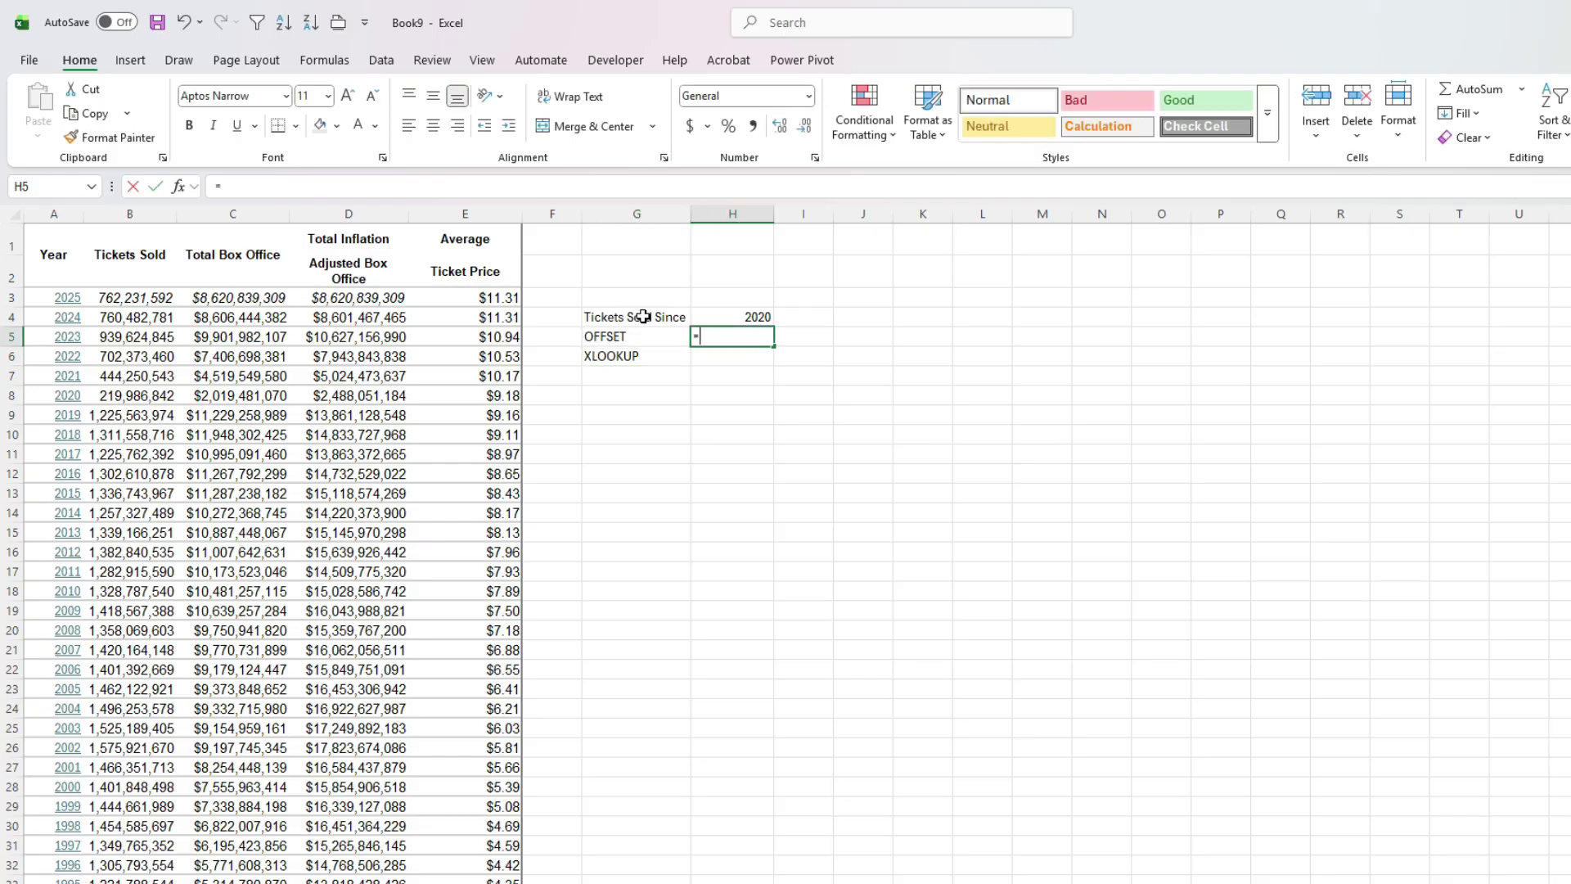
type("=SUM(")
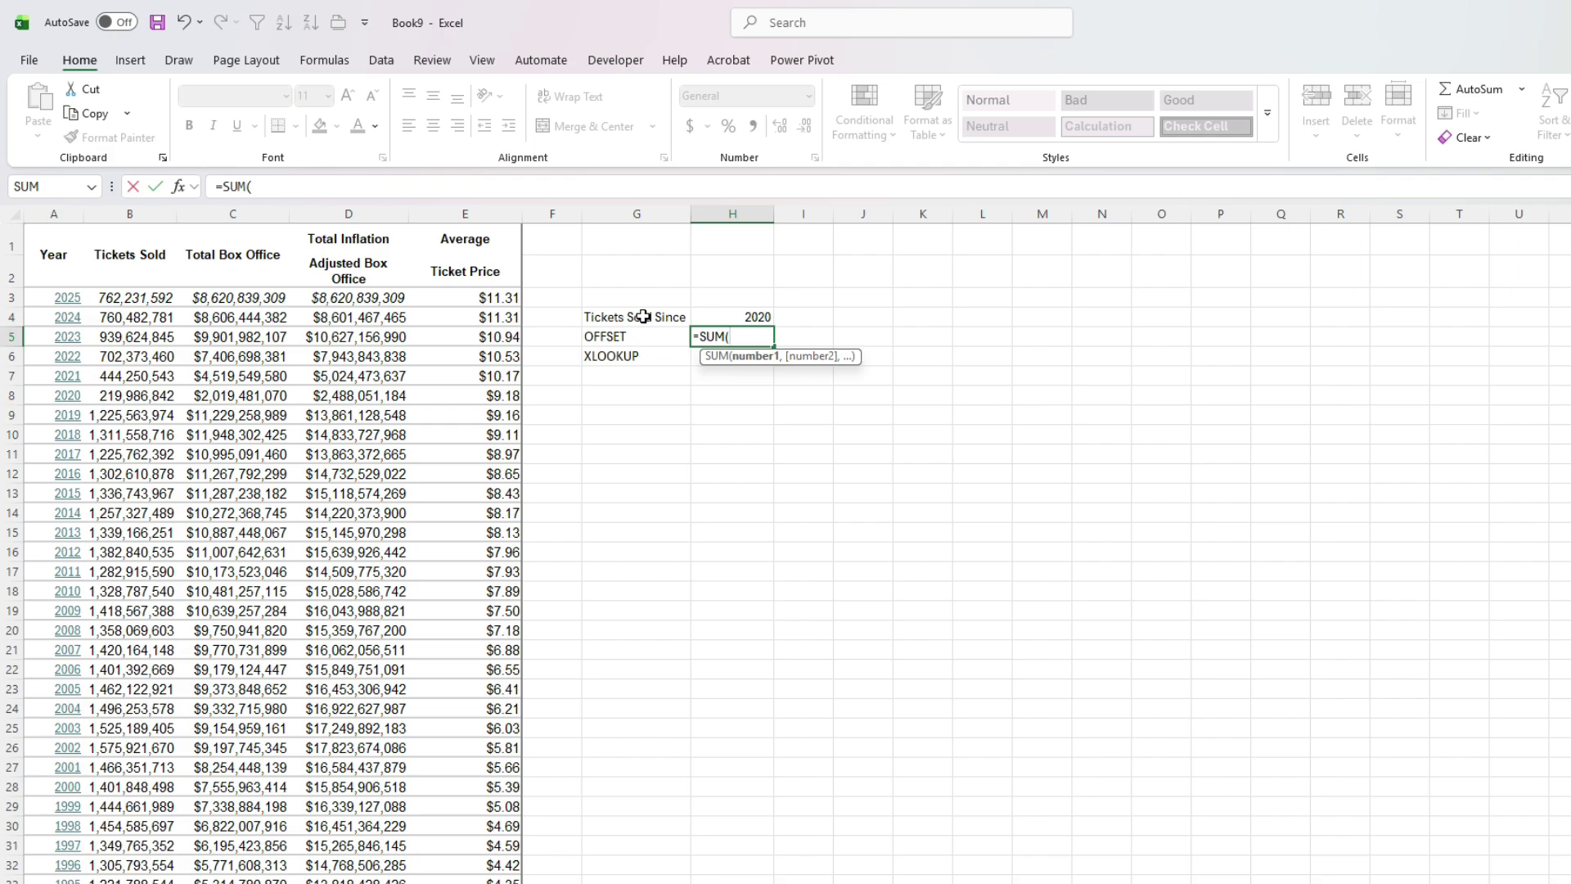
left_click(137, 307)
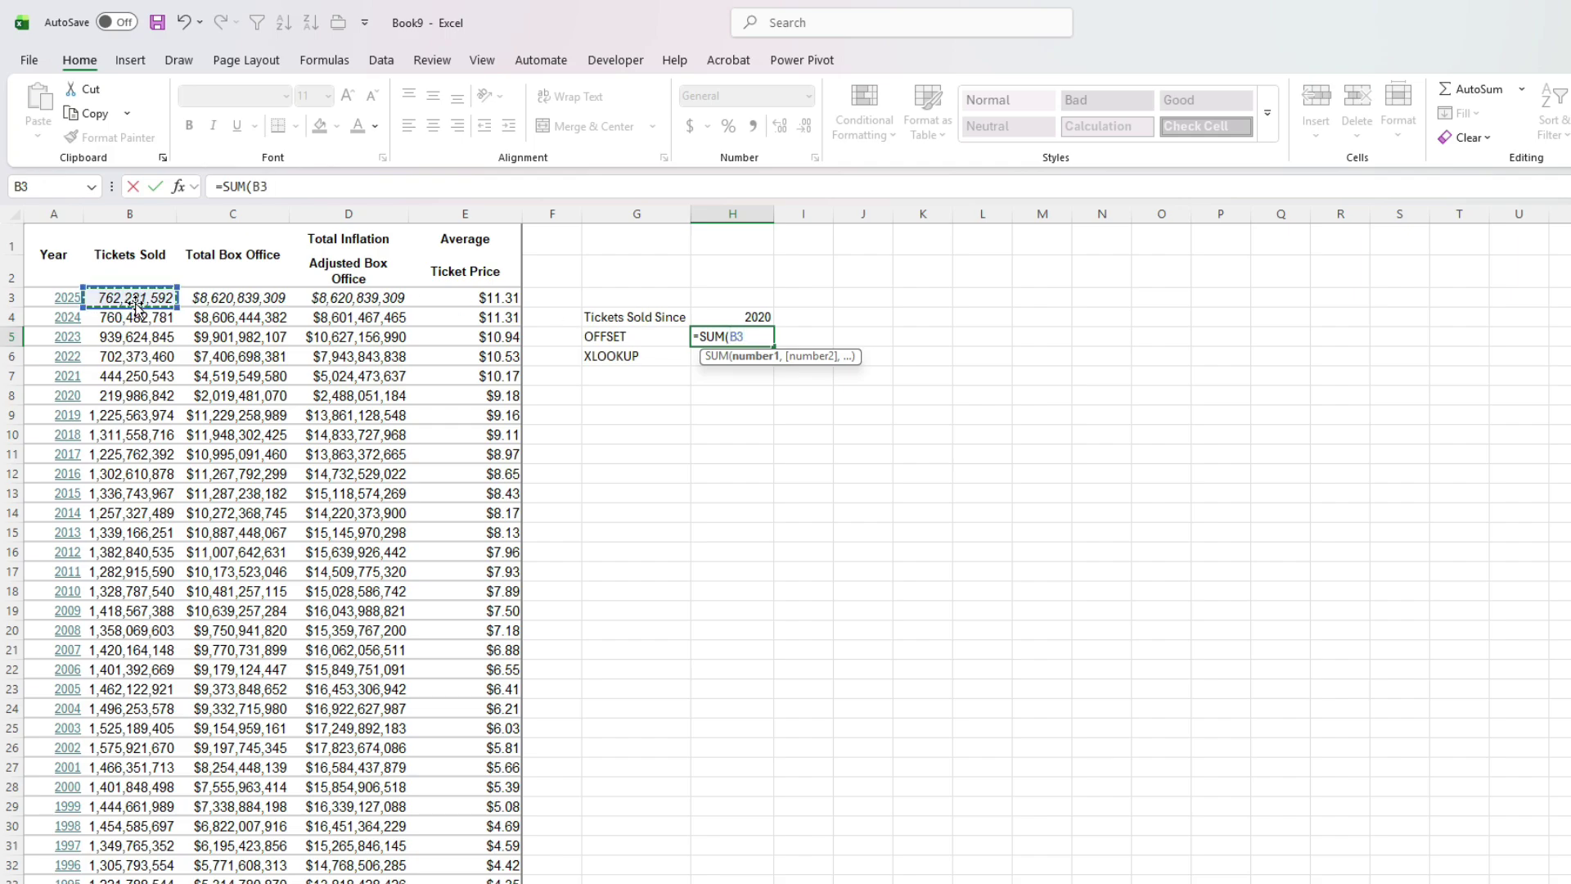
type(":OFFSET(")
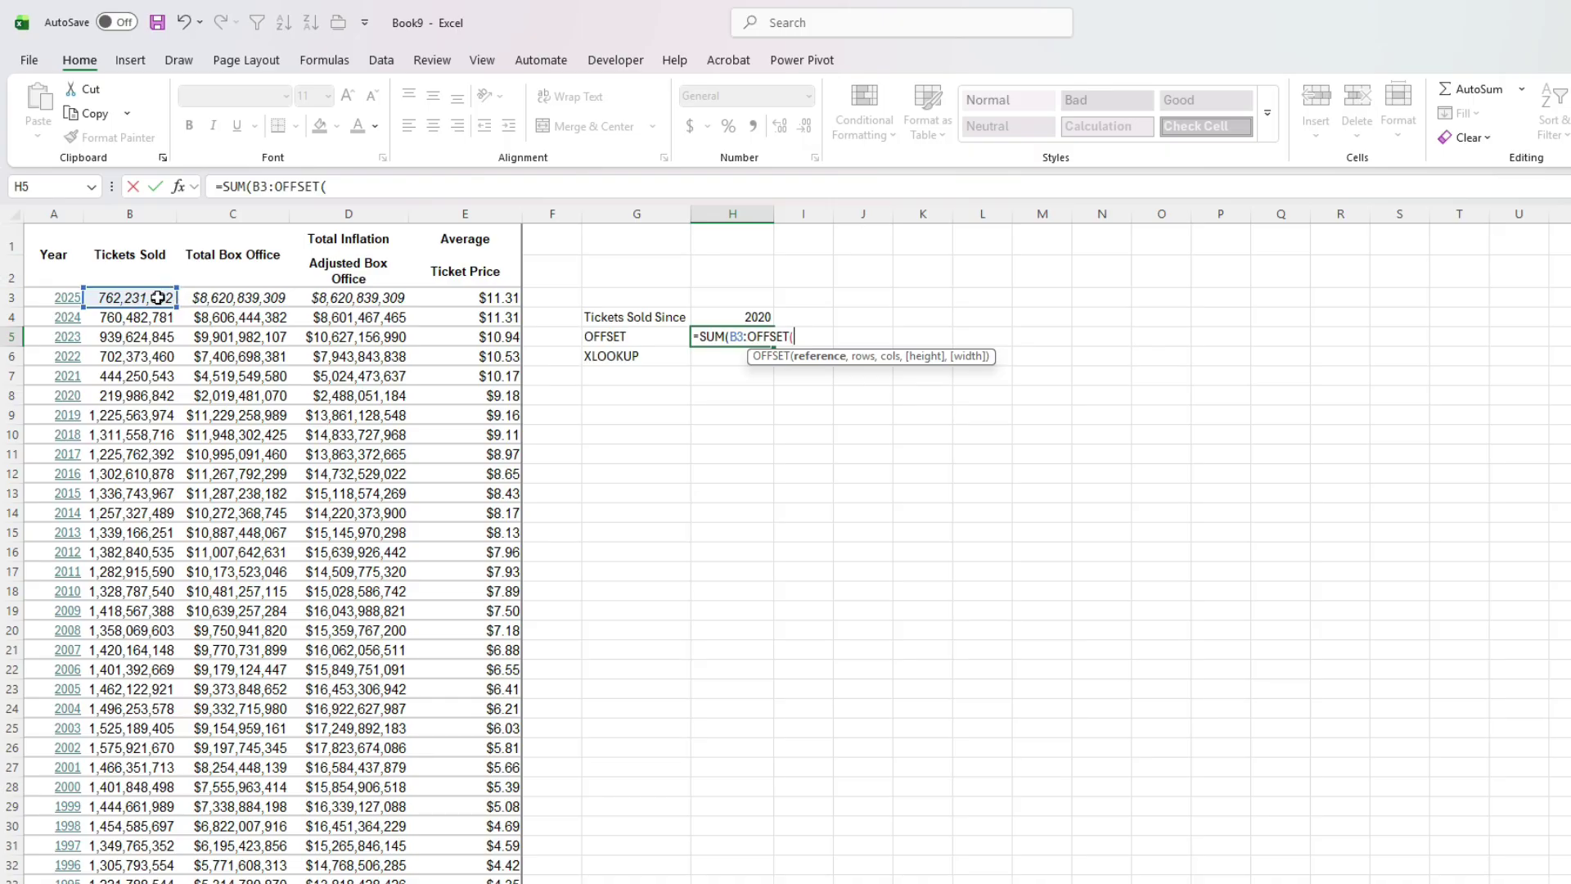
left_click(157, 298)
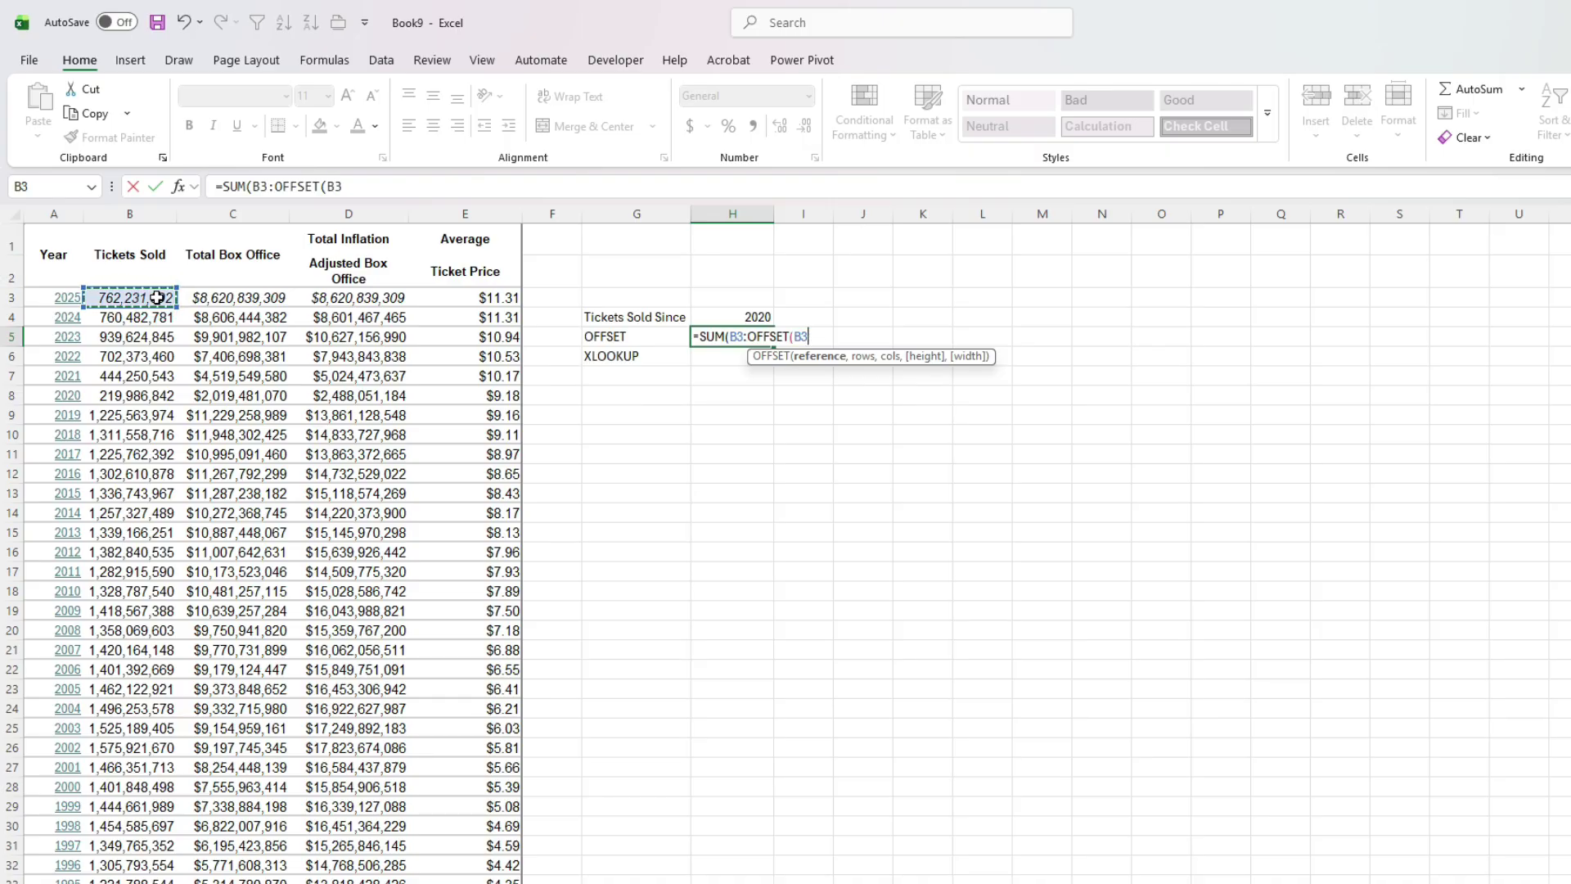
type(",match(")
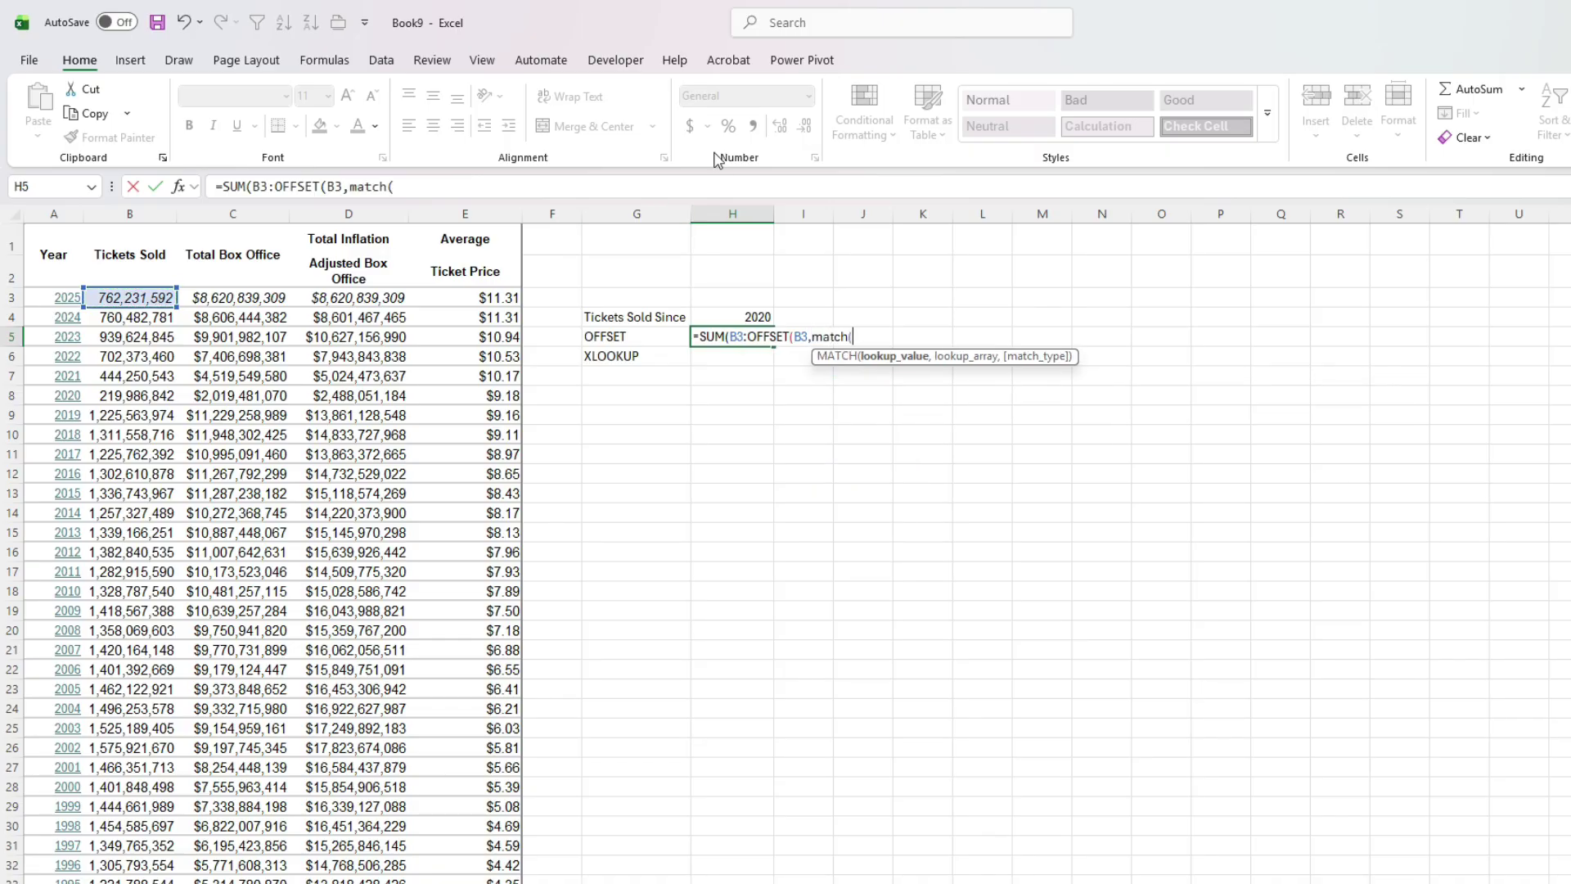
left_click(756, 316)
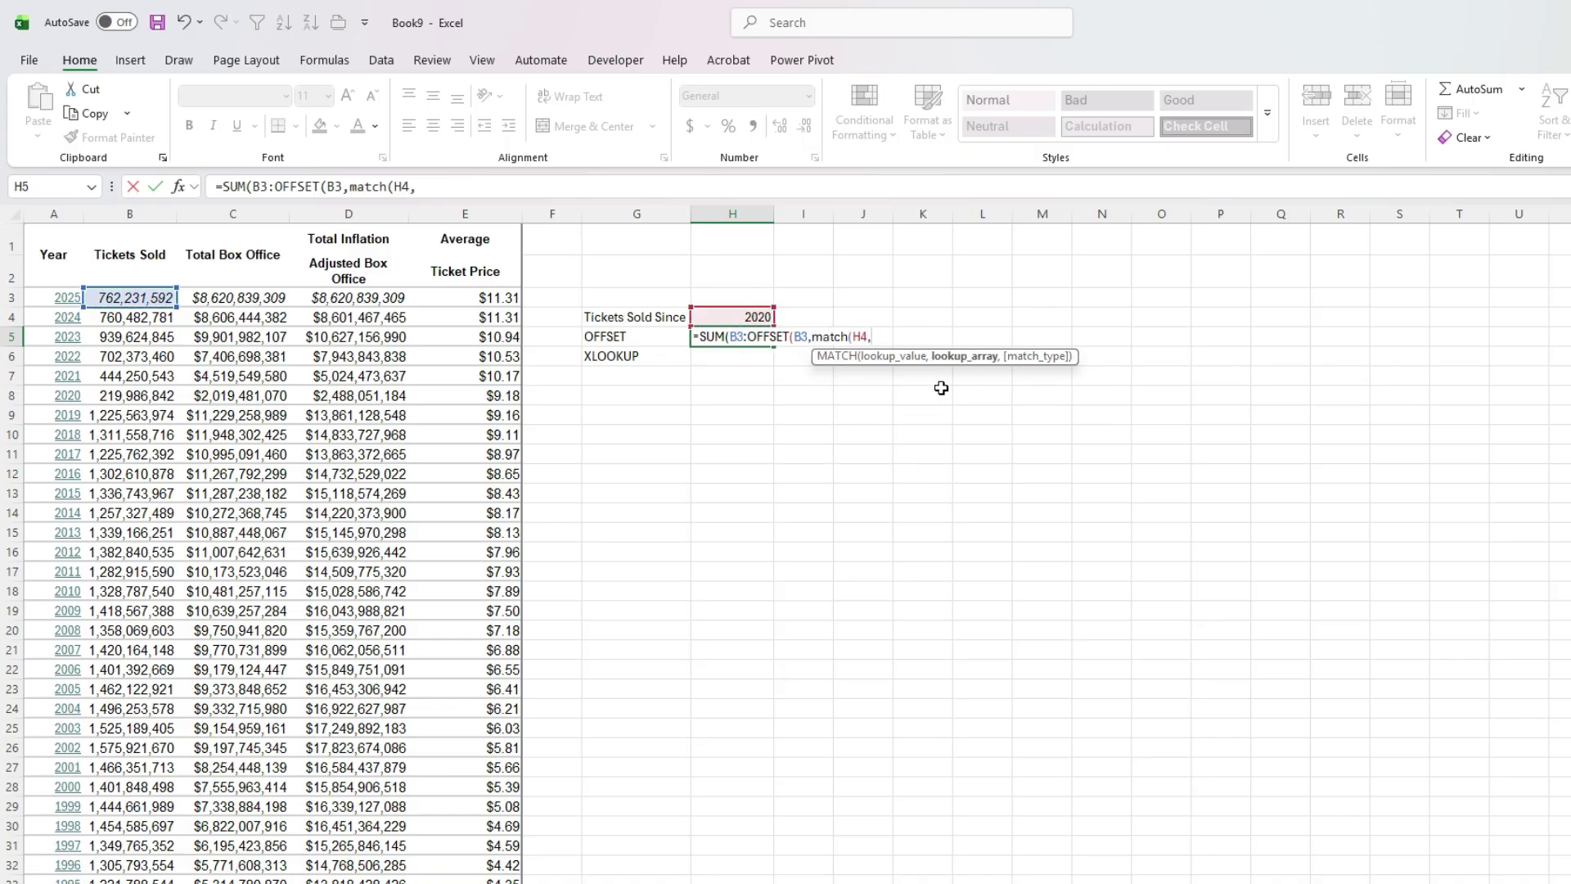
type(",")
left_click_drag(43, 298, 51, 842)
scroll(343, 672, "up", 1)
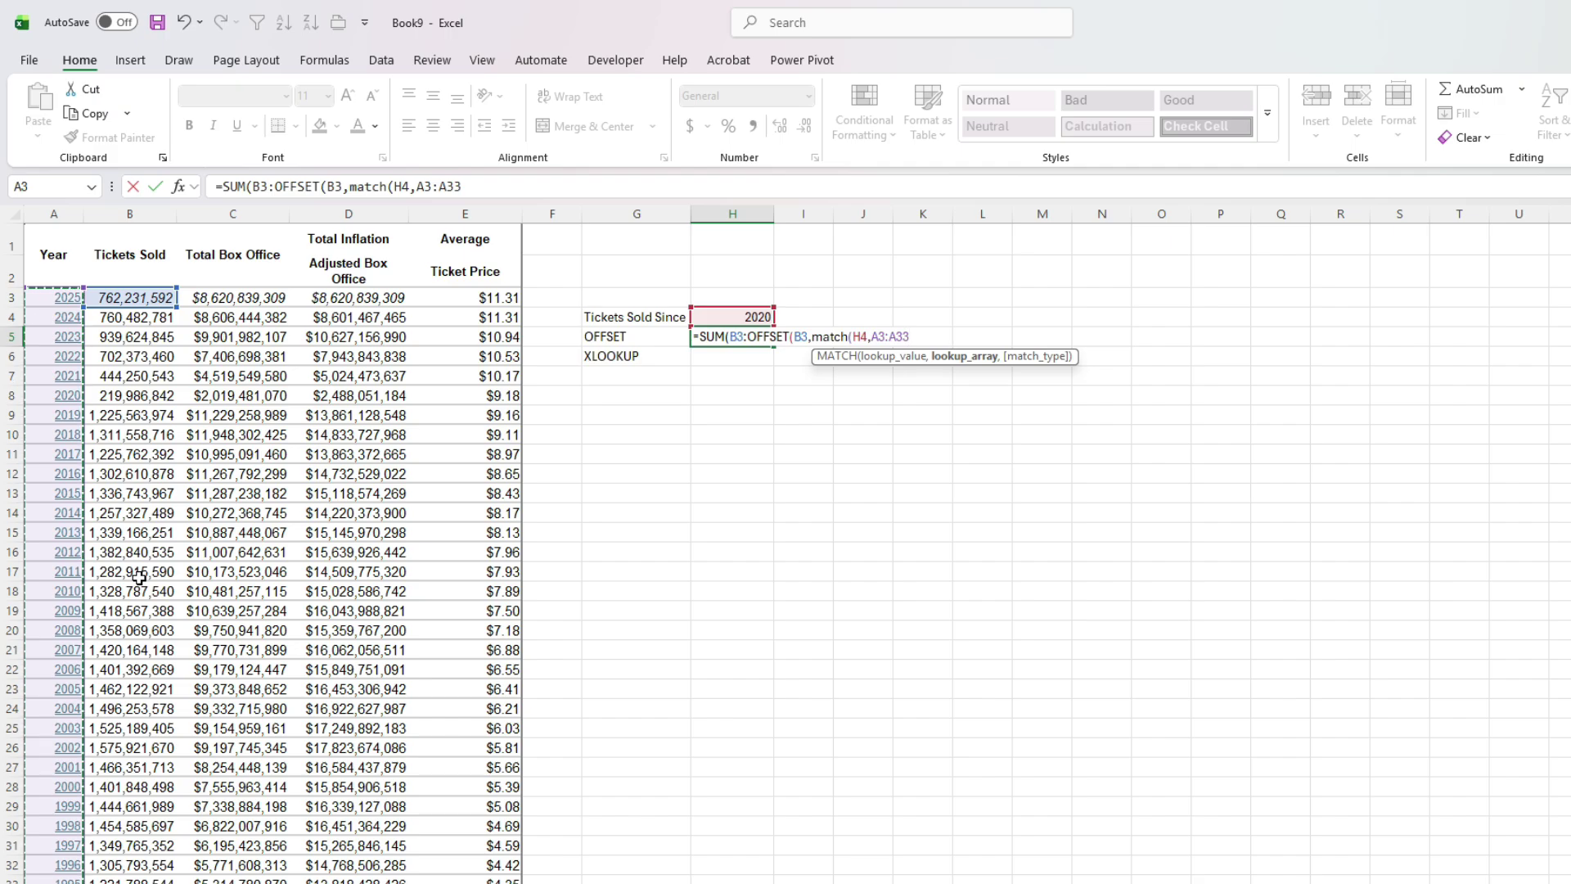
type(",0)")
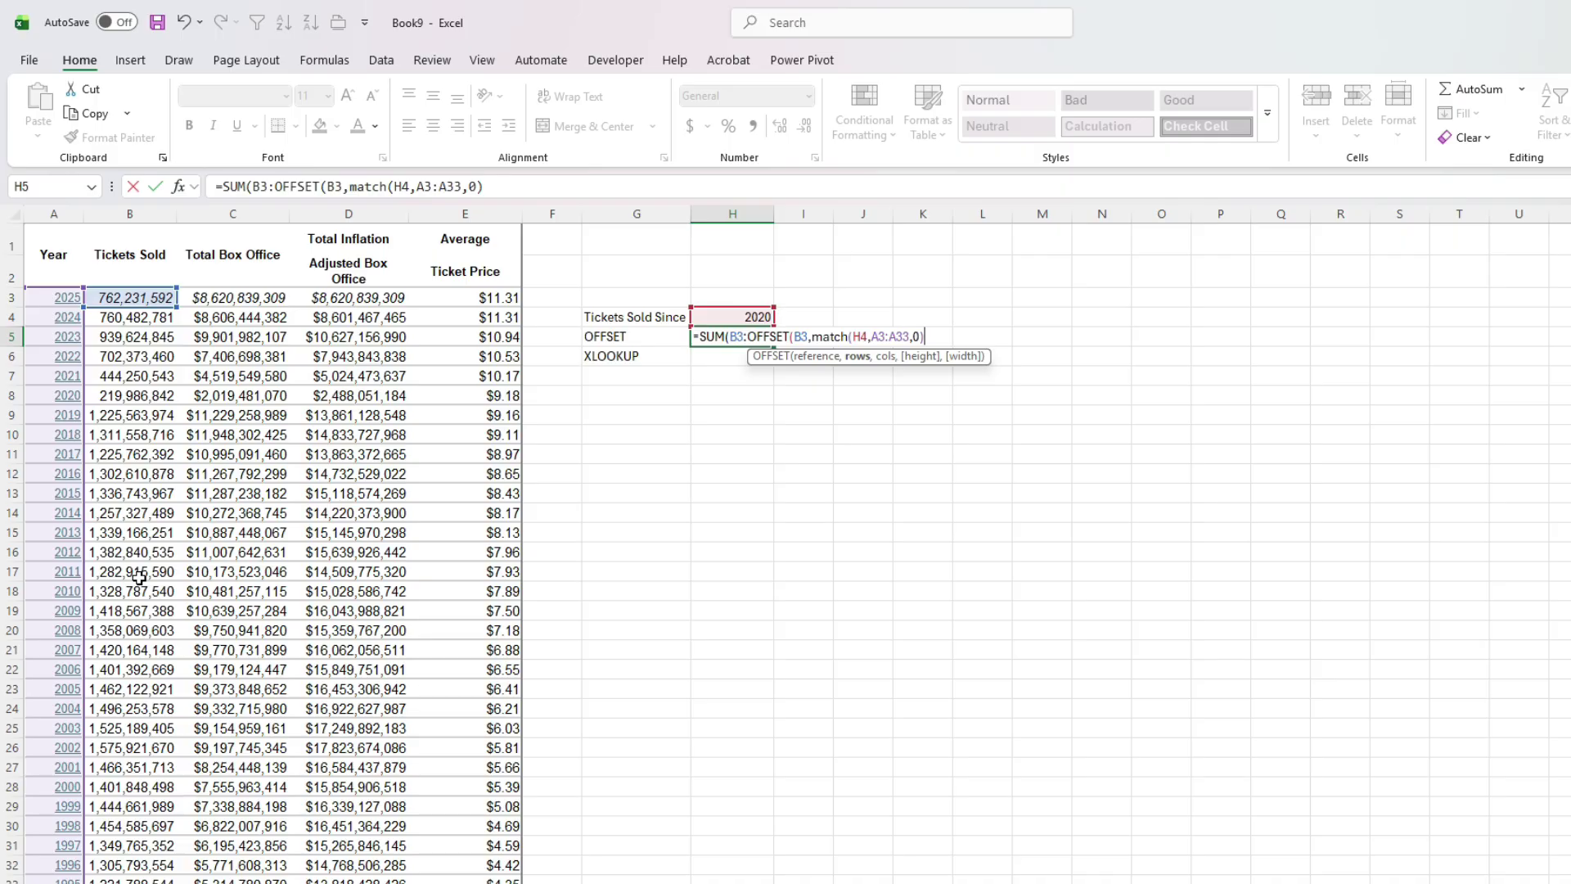
type("-1,0")
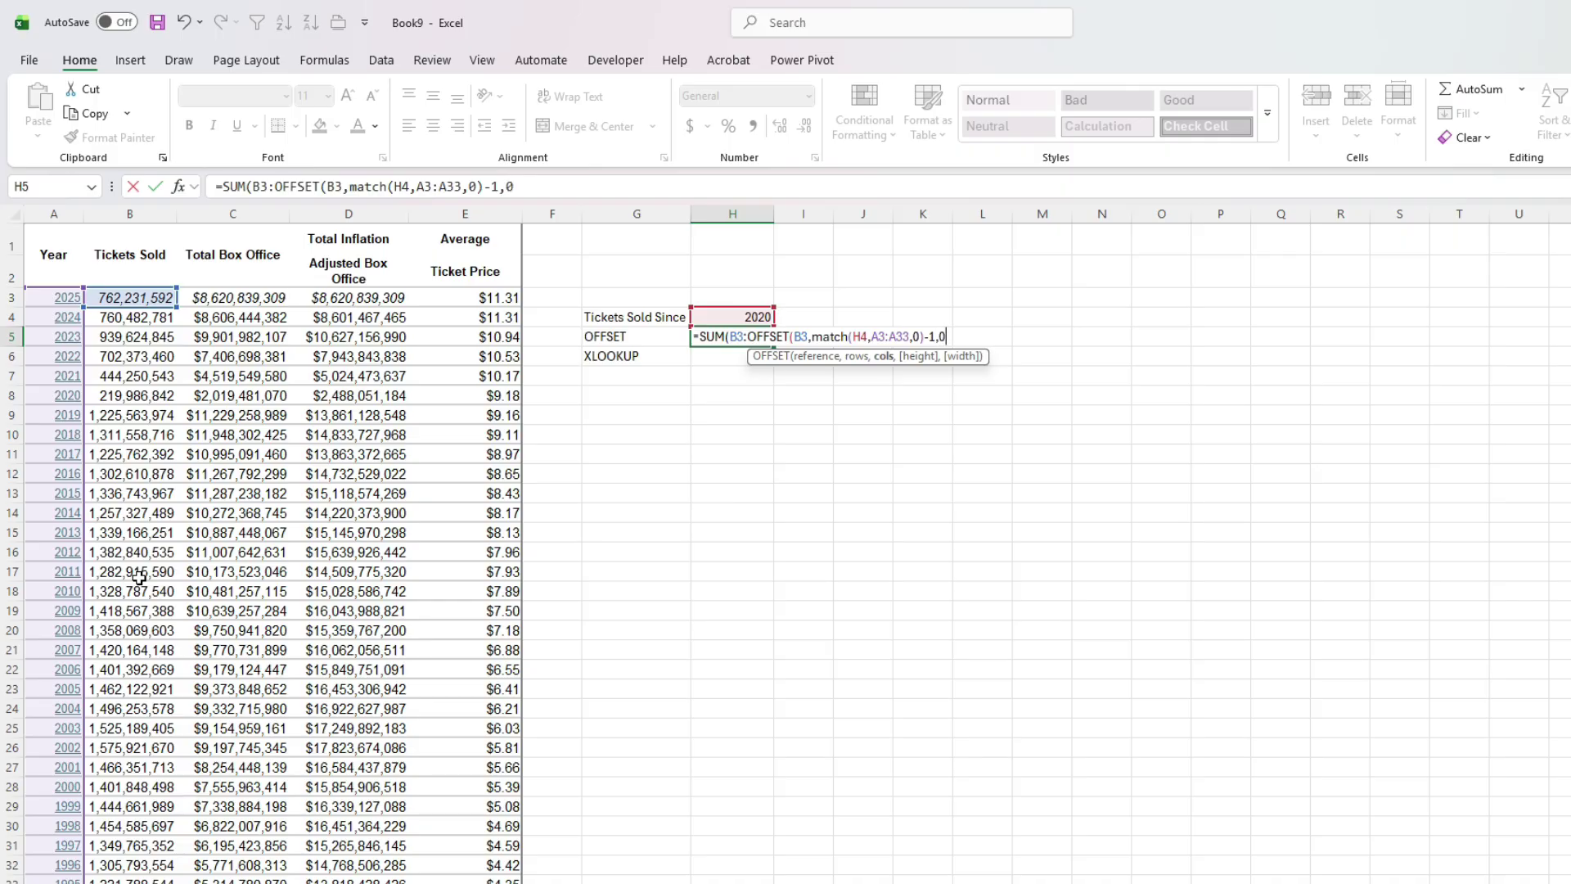
type(")")
key("ctrl+Return")
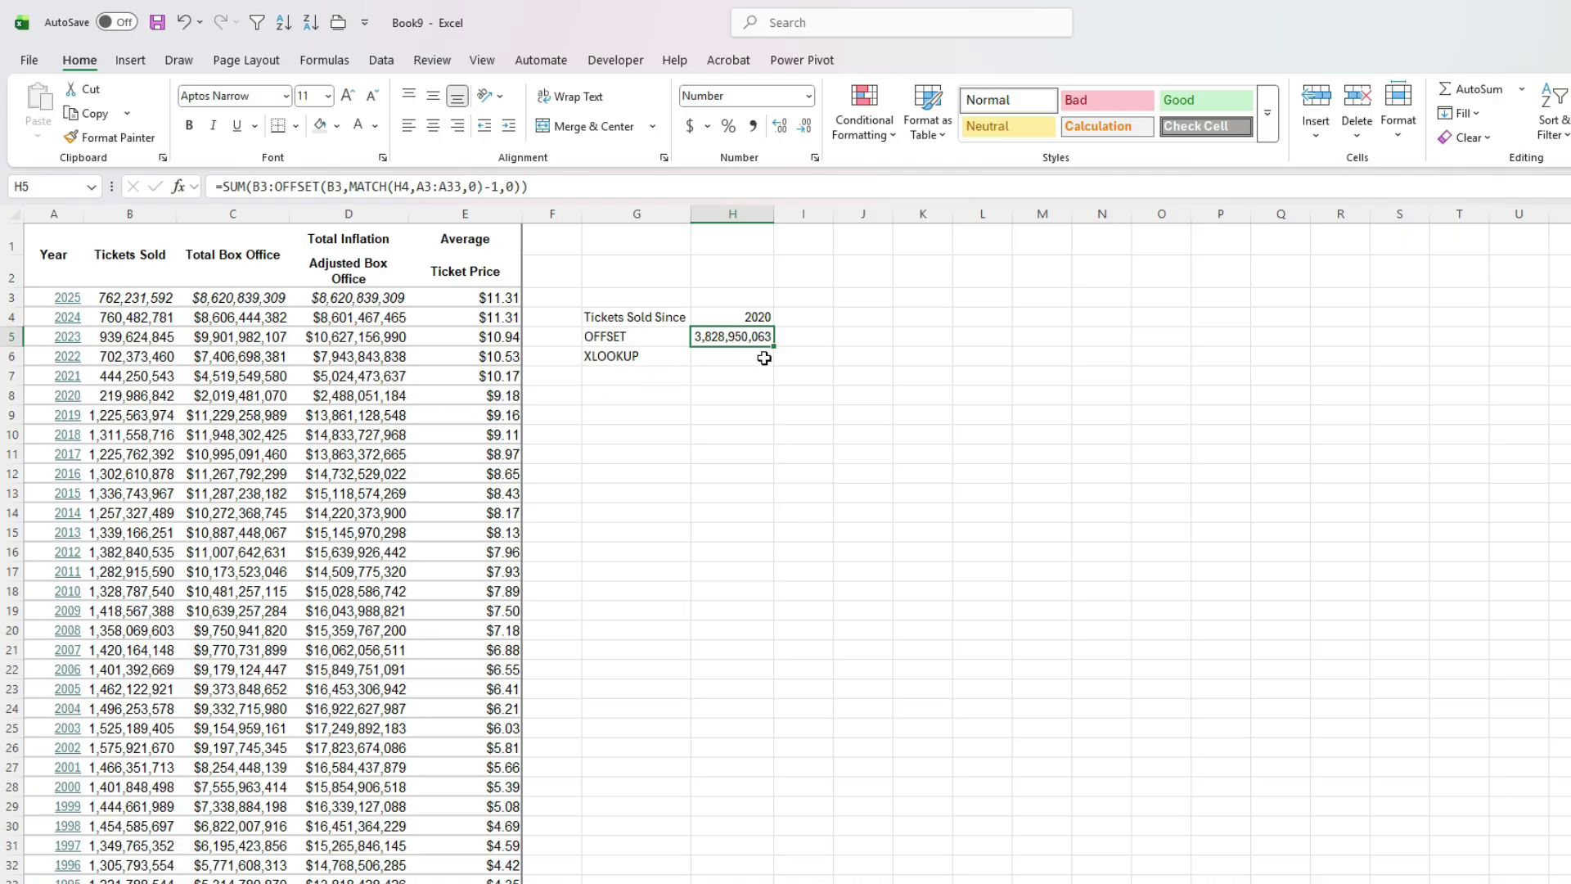
- Enter the check formula =SUM(B3:B8) in J5 to verify the OFFSET total against a direct sum
left_click(855, 343)
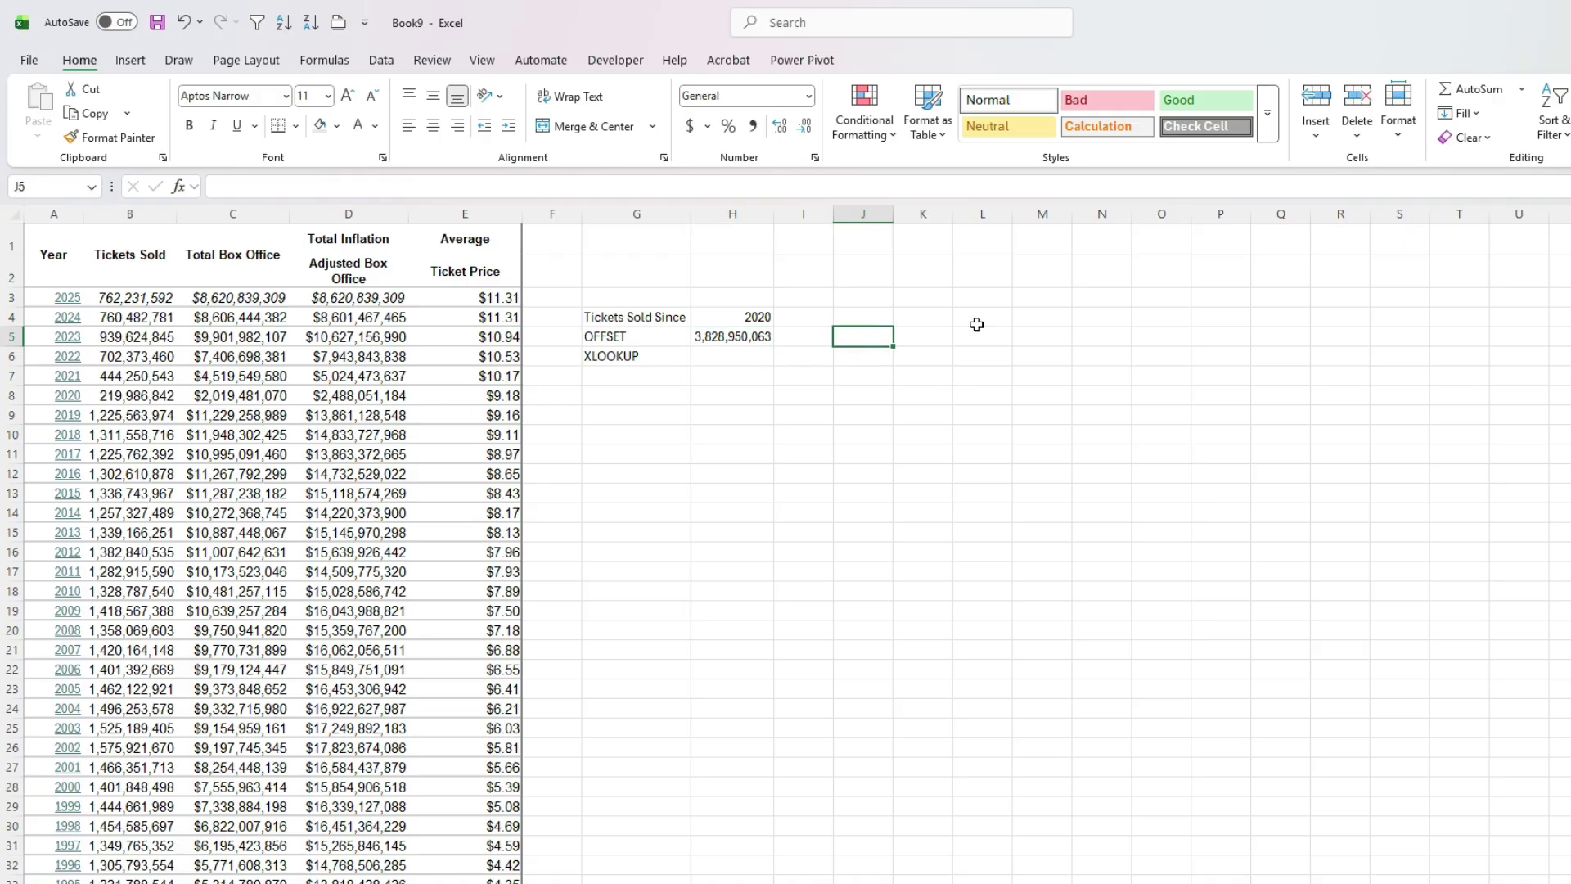
left_click(1462, 97)
left_click_drag(151, 299, 148, 397)
key("Return")
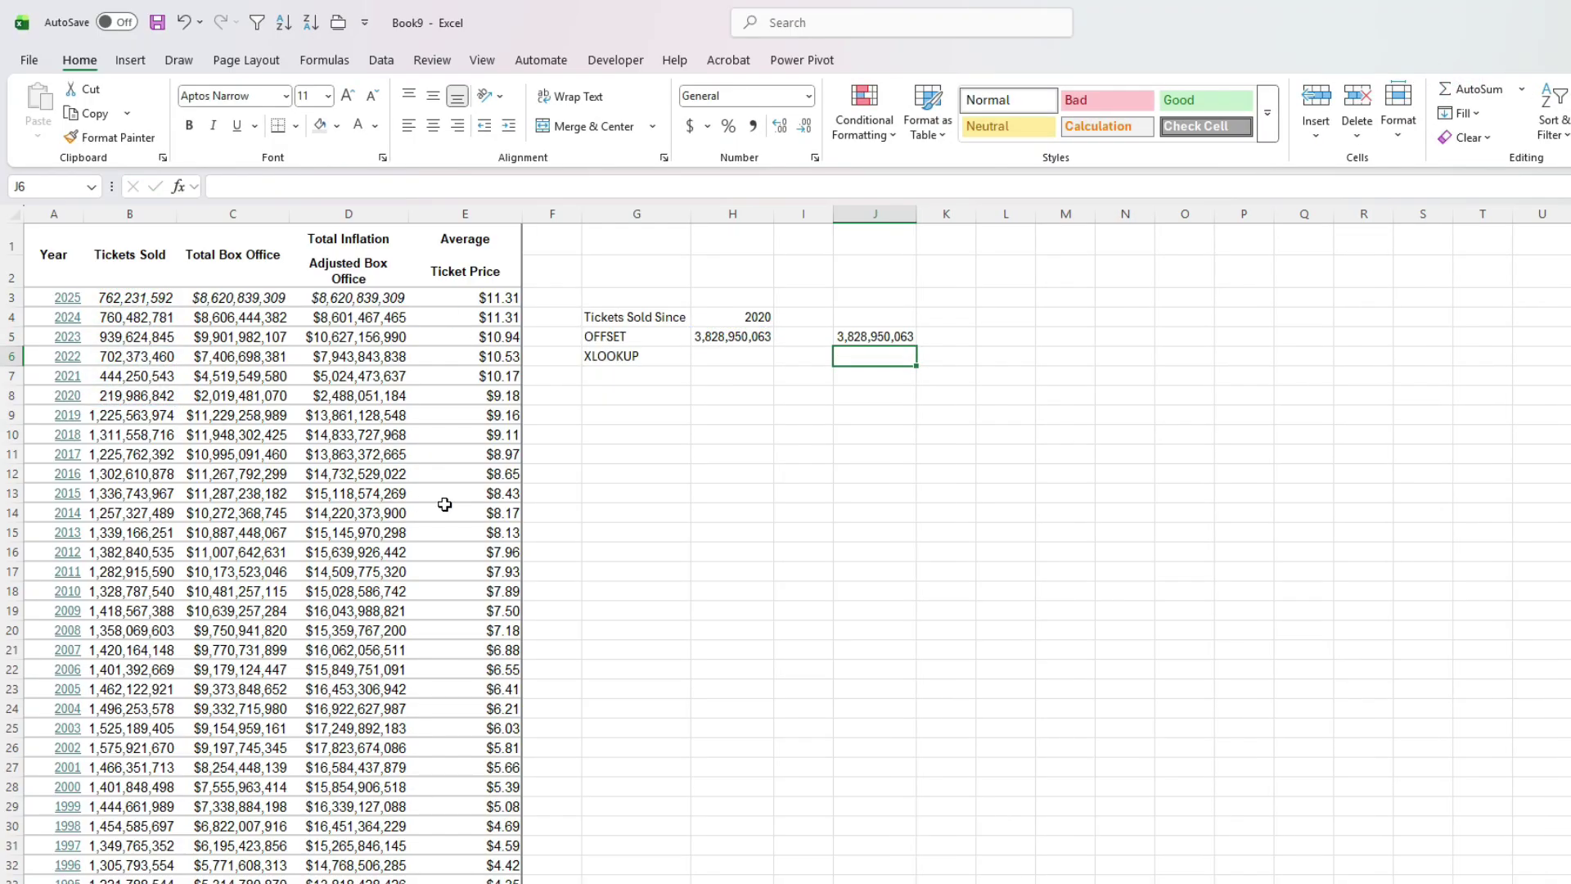
key("Up")
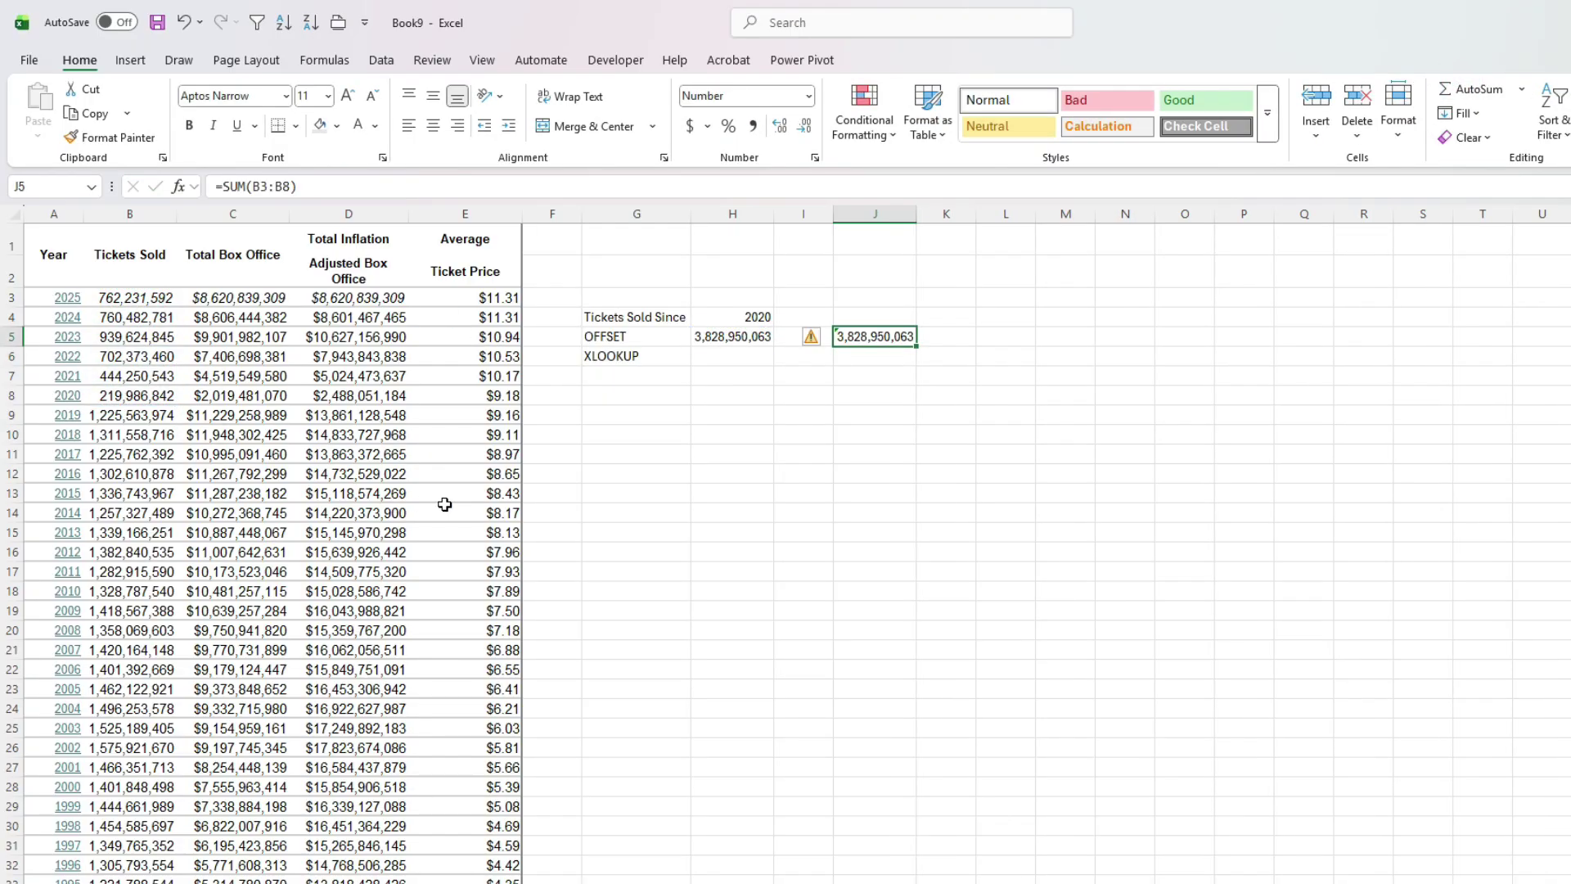
- Enter =SUM(B3:XLOOKUP(H4,A3:A33,B3:B33)) in H6 to total the tickets sold since the year in H4
left_click(759, 355)
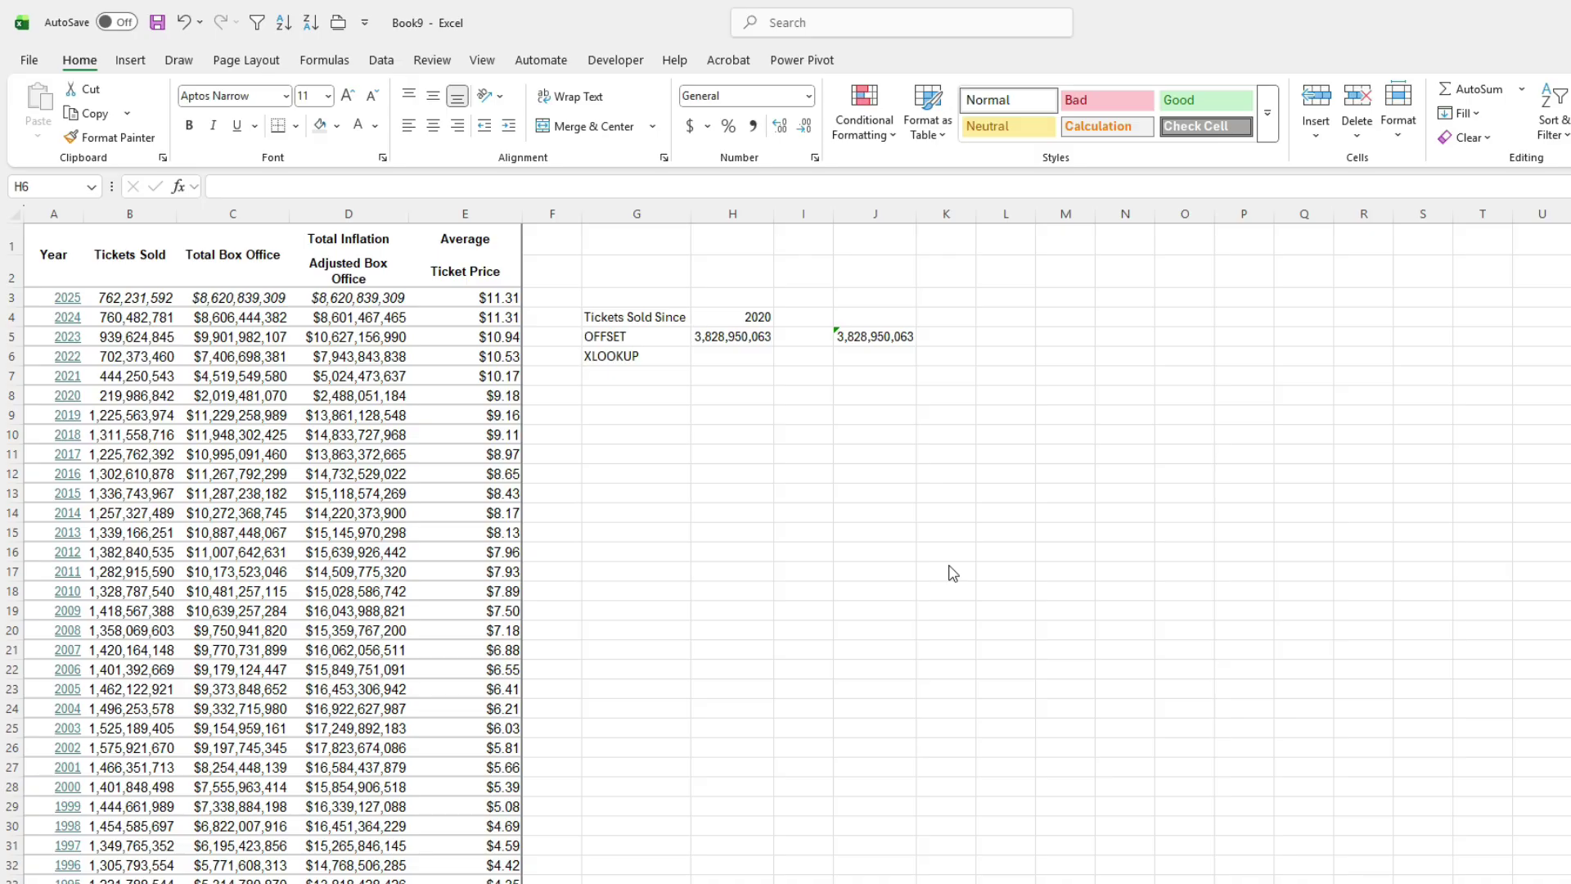
left_click(749, 357)
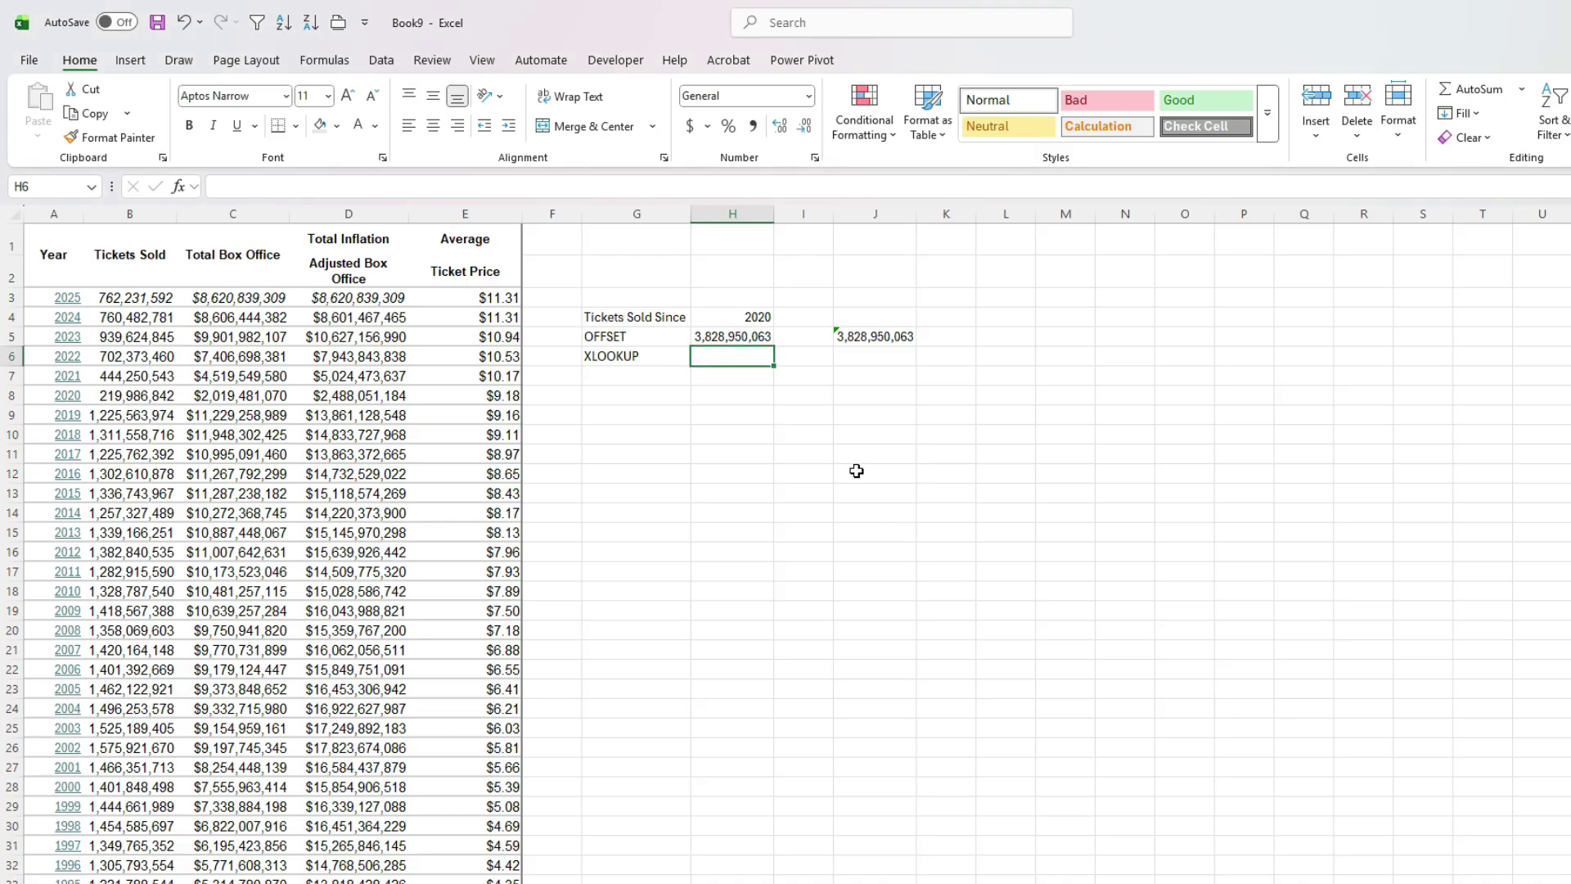
type("=SUM(")
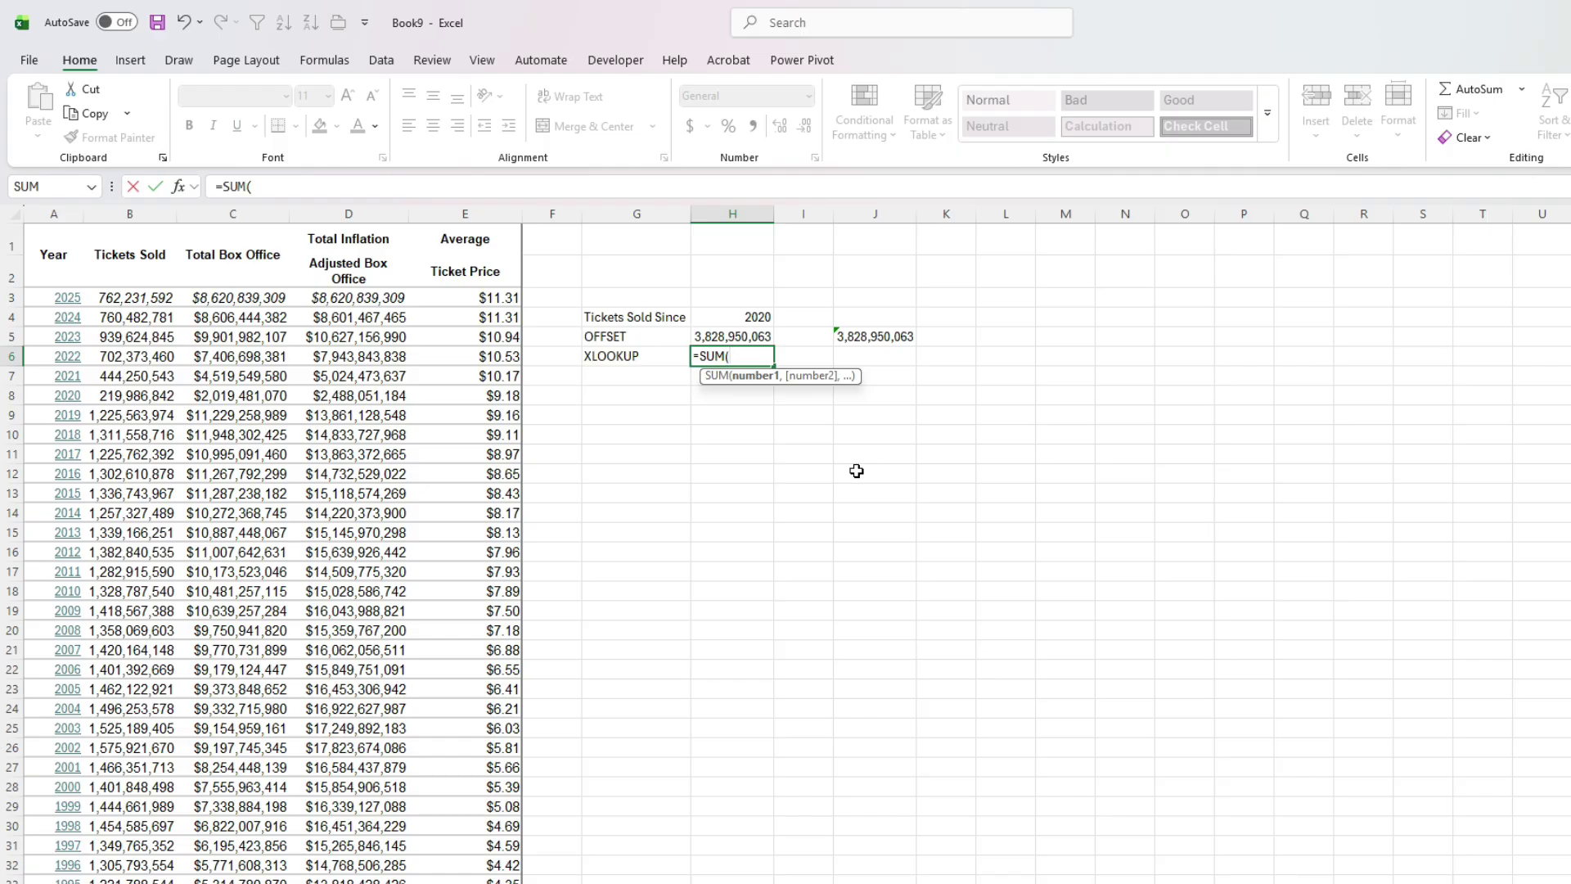
left_click(138, 301)
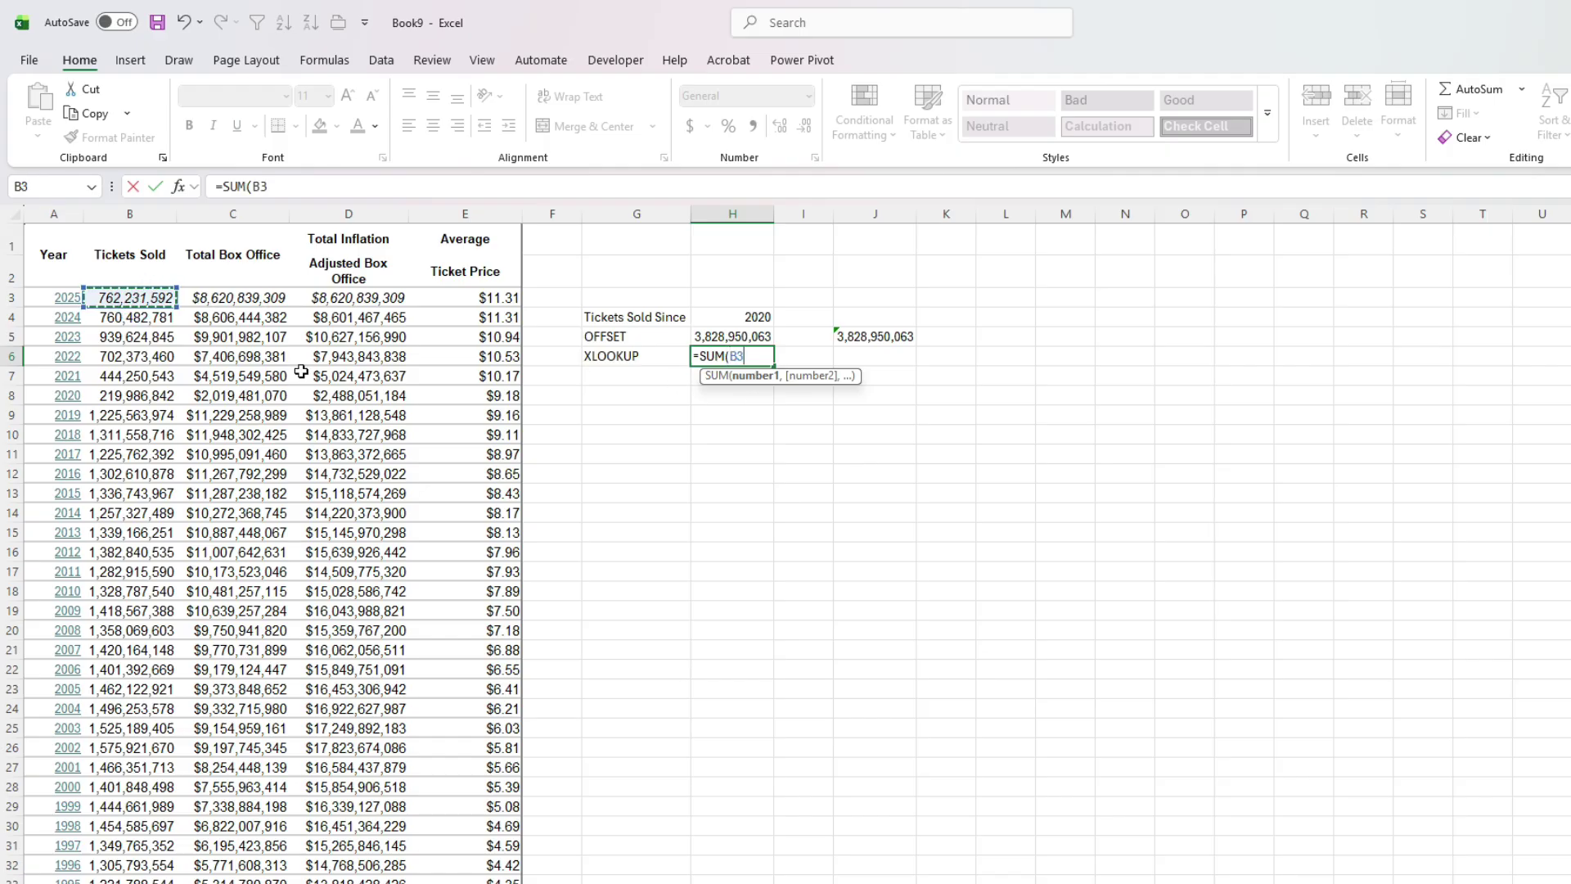
type(":XLOOKUP(")
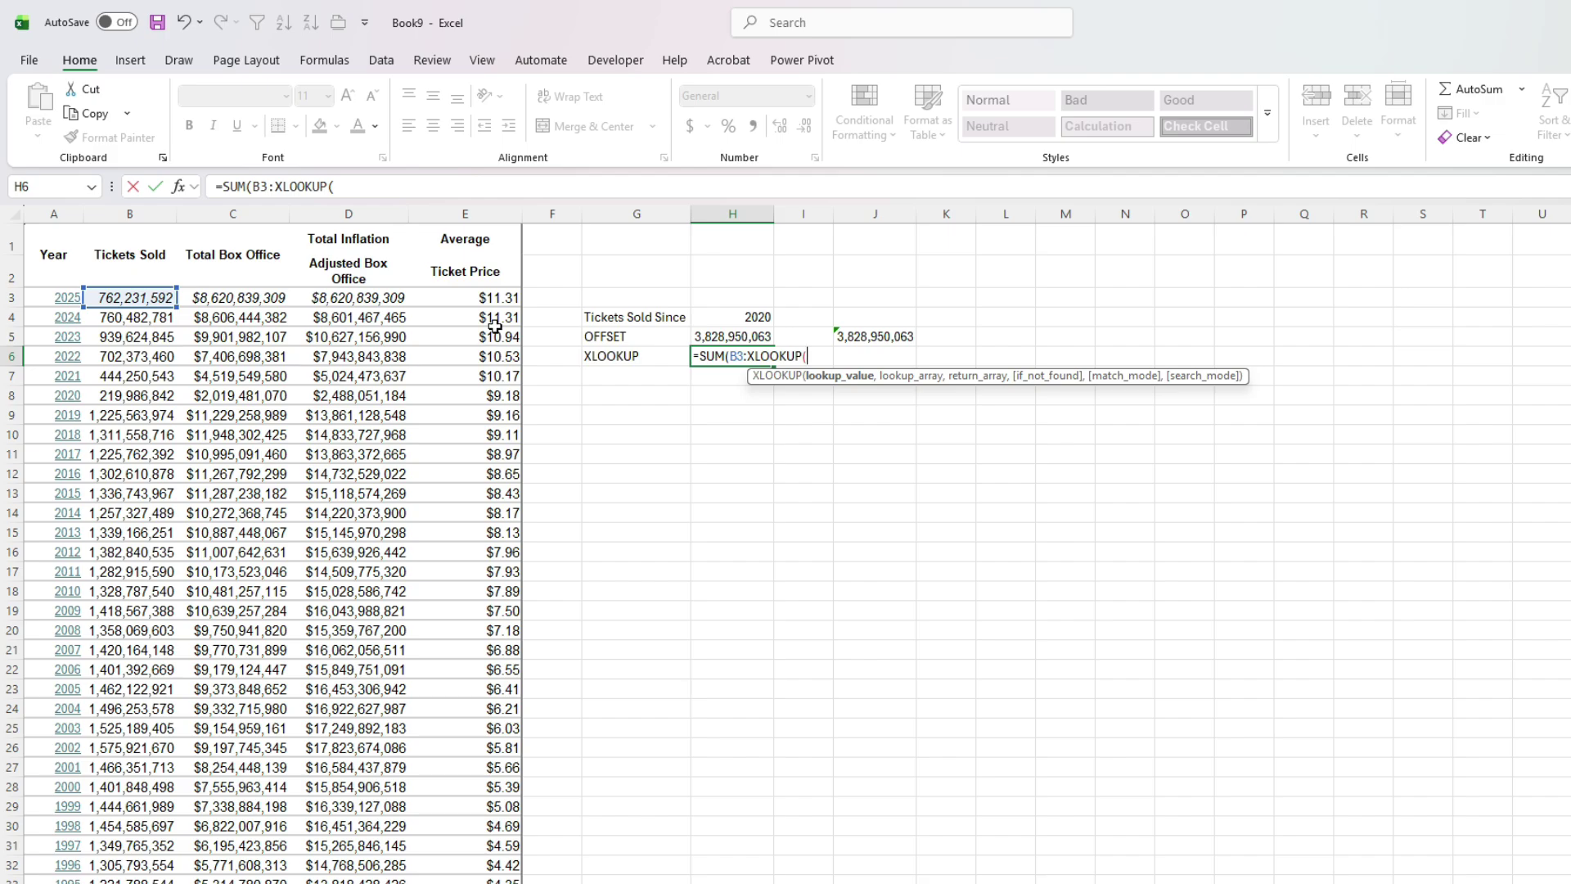
left_click(753, 322)
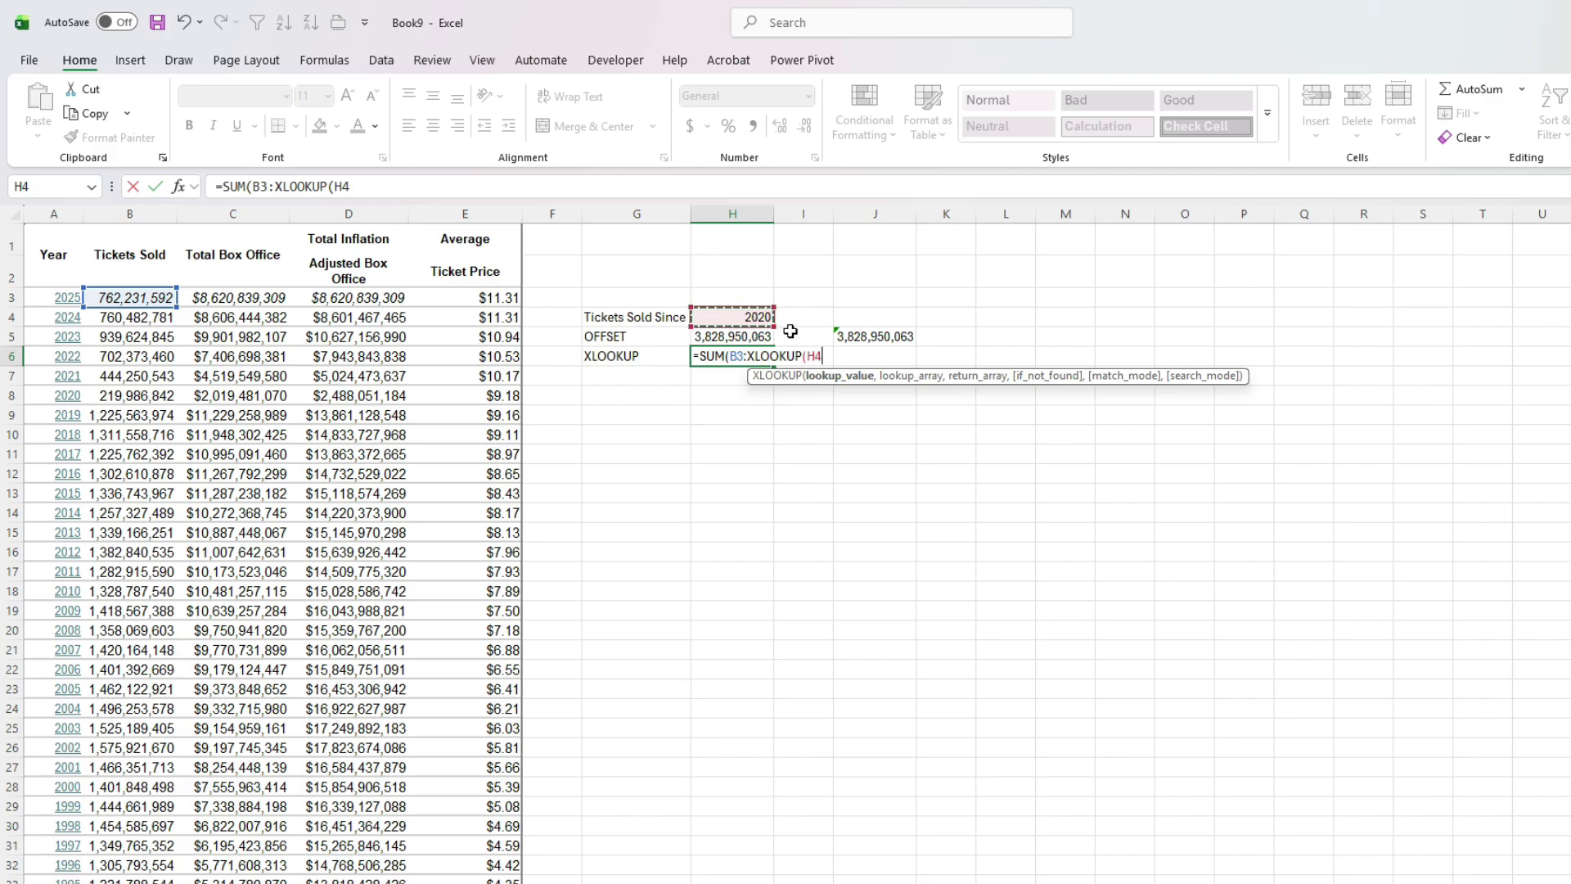
type(",")
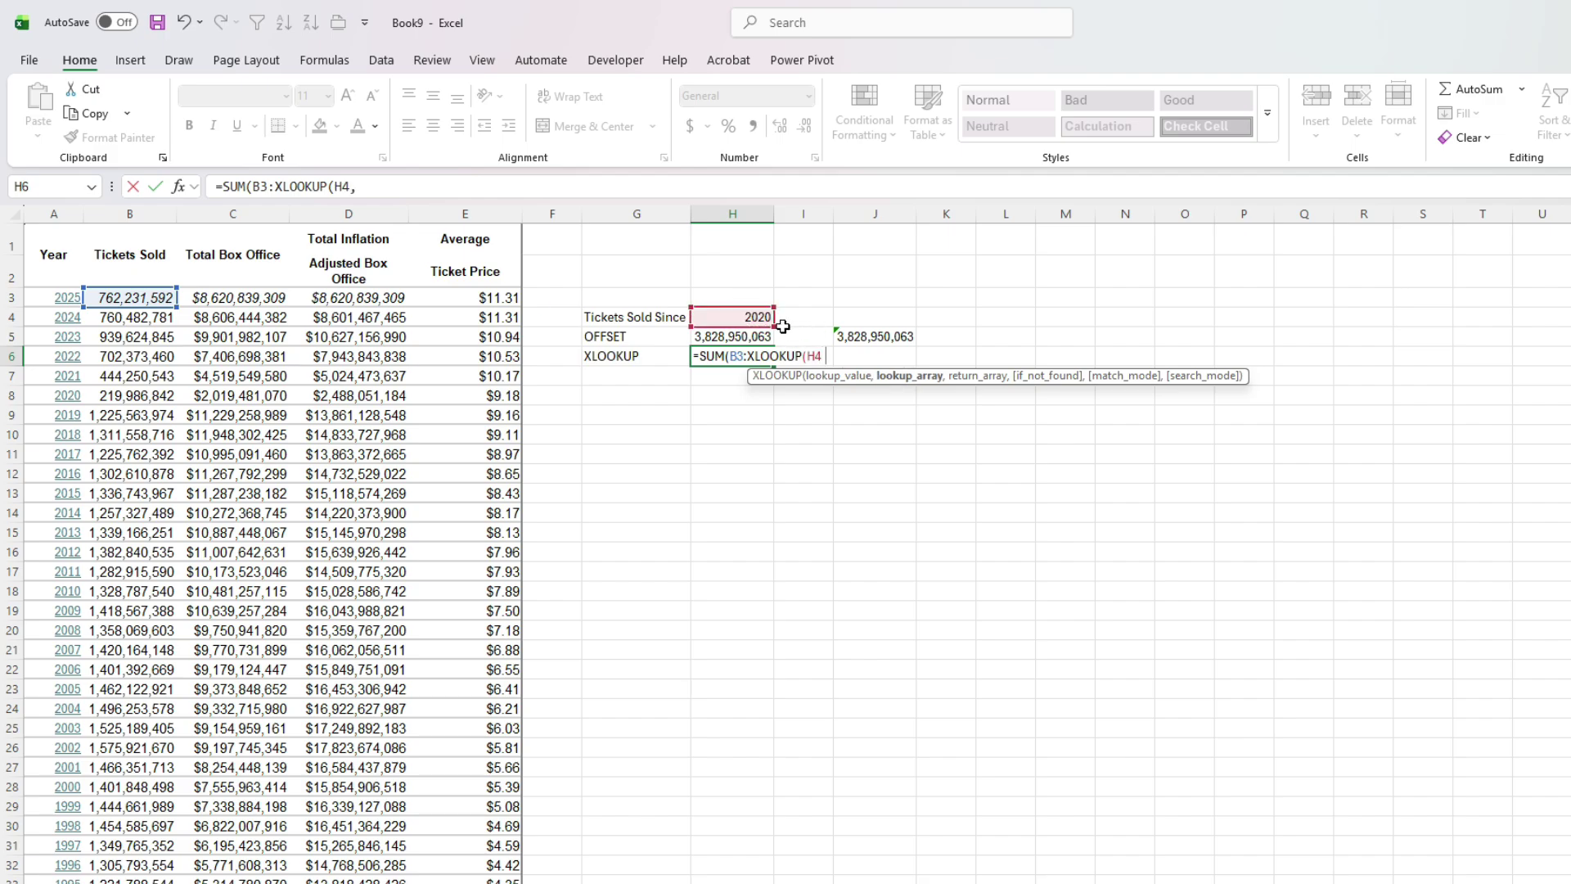
left_click_drag(37, 294, 53, 877)
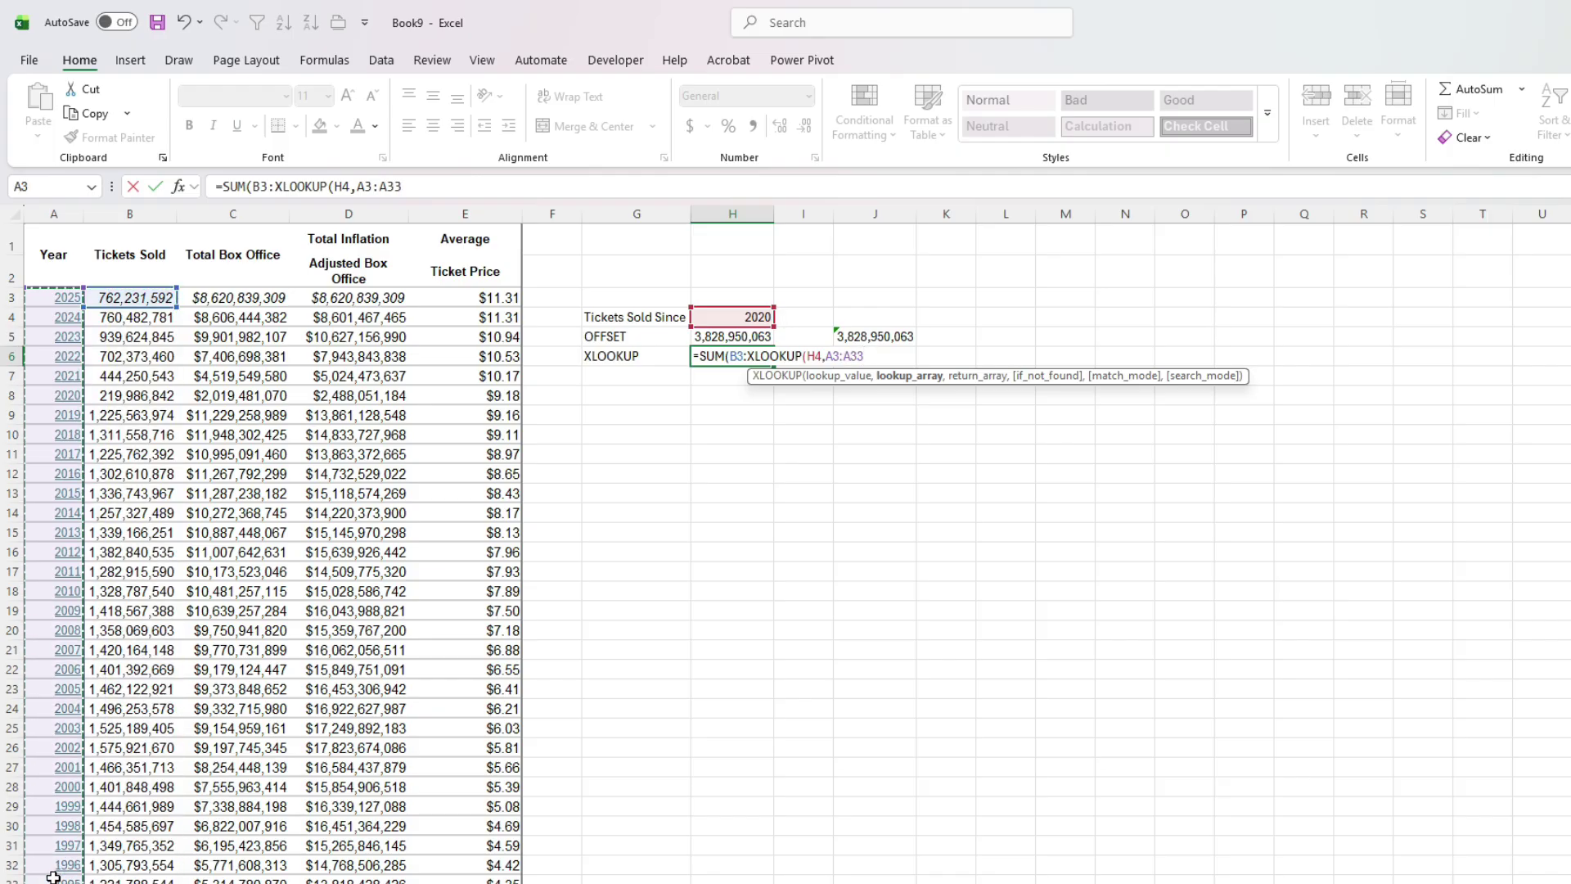
type(",")
left_click_drag(135, 299, 181, 865)
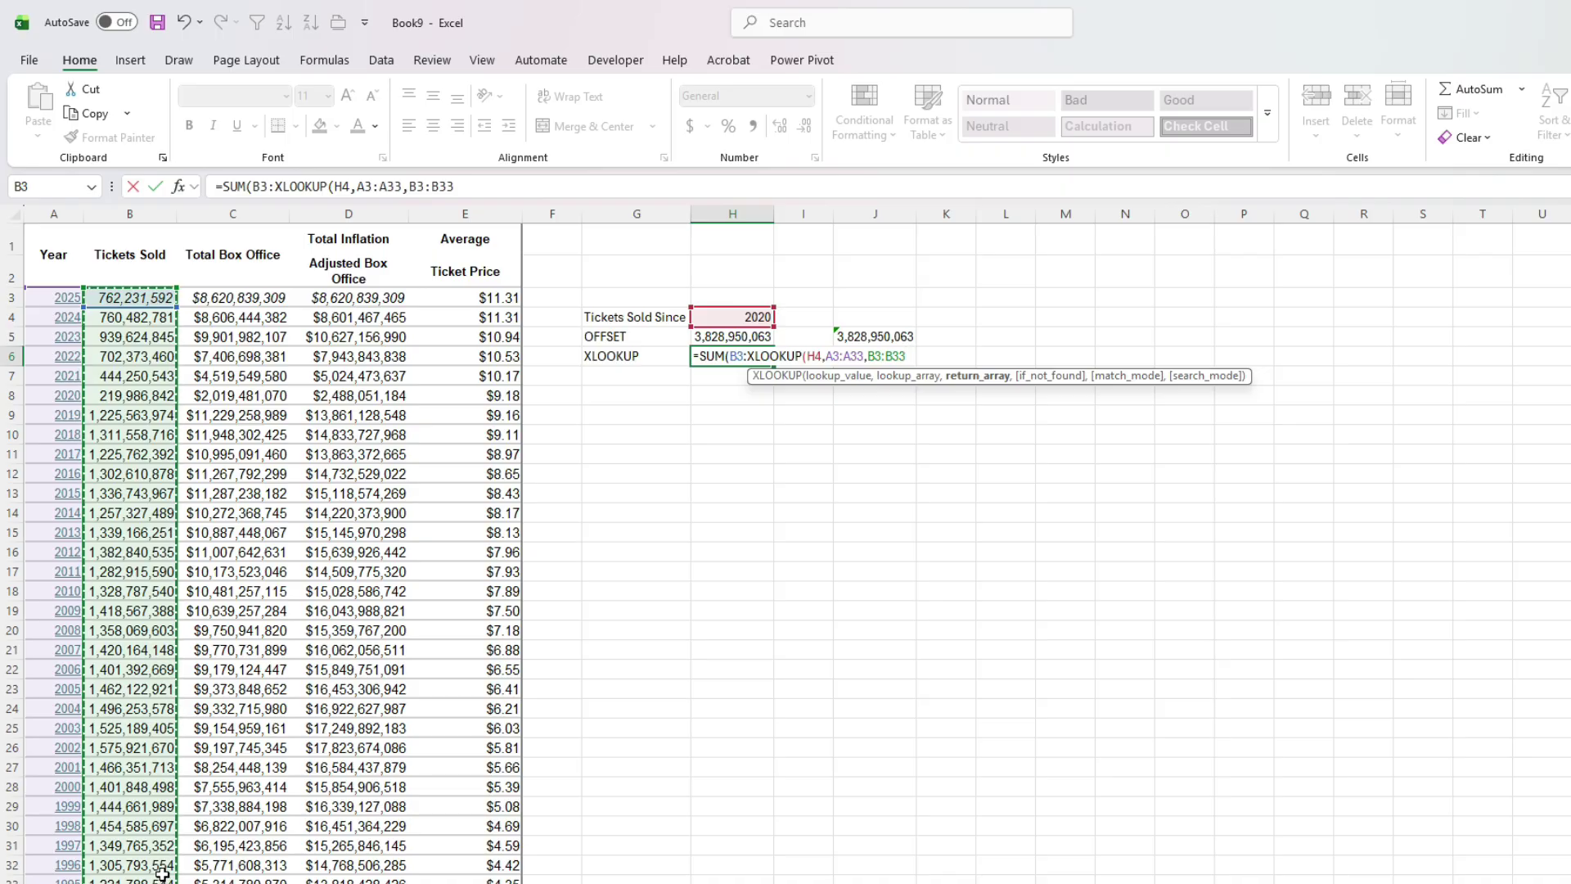
type("))")
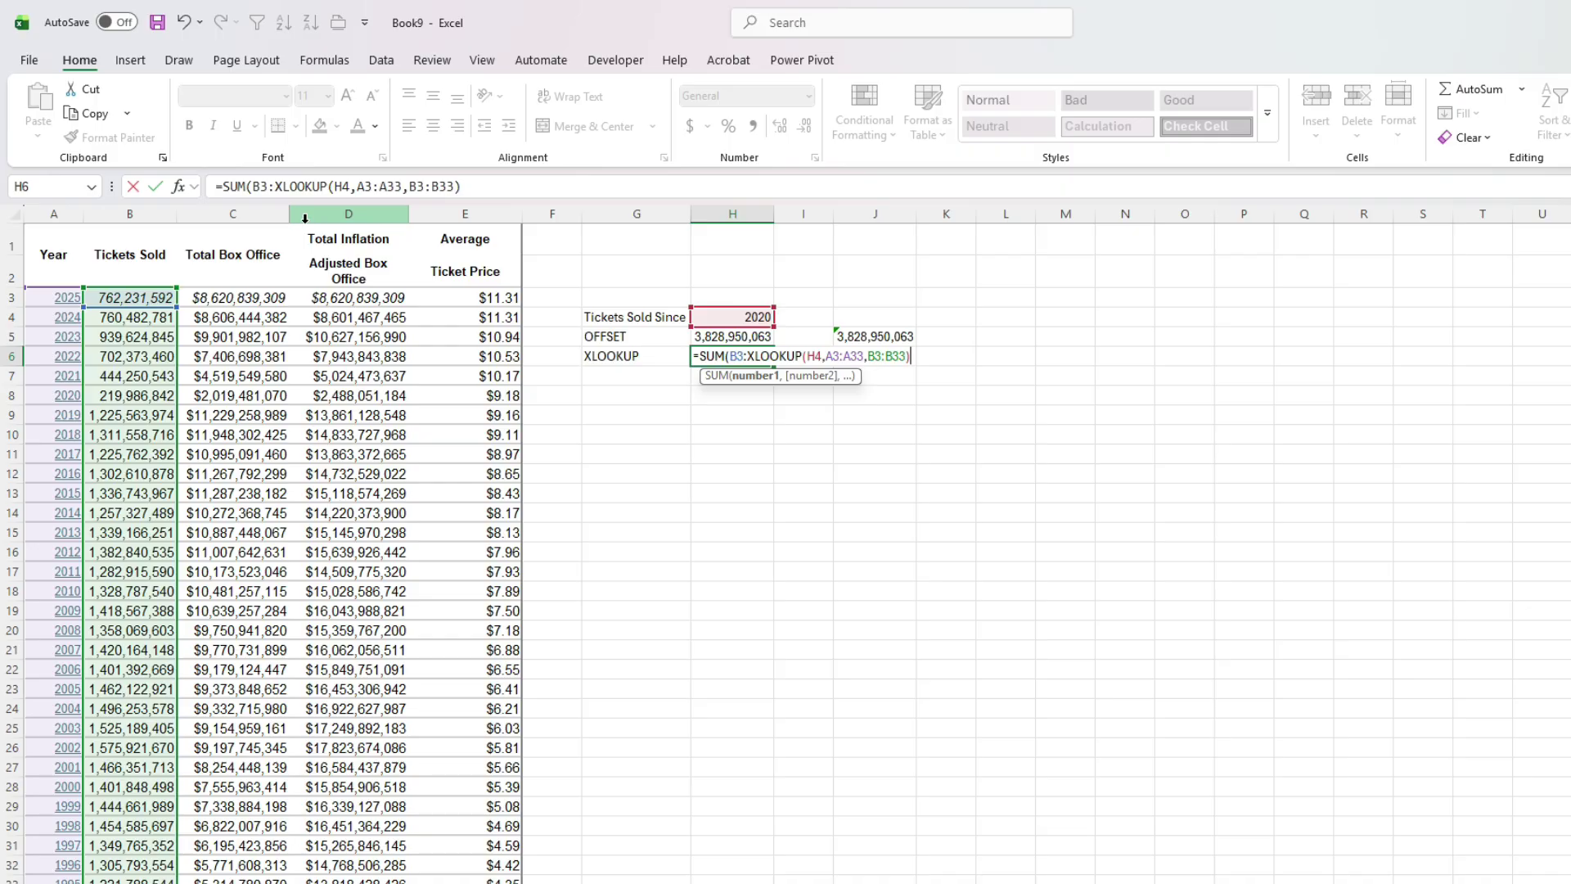
type(")")
key("Return")
- Copy the number formatting of the OFFSET total in H5 onto the XLOOKUP total in H6
key("Up")
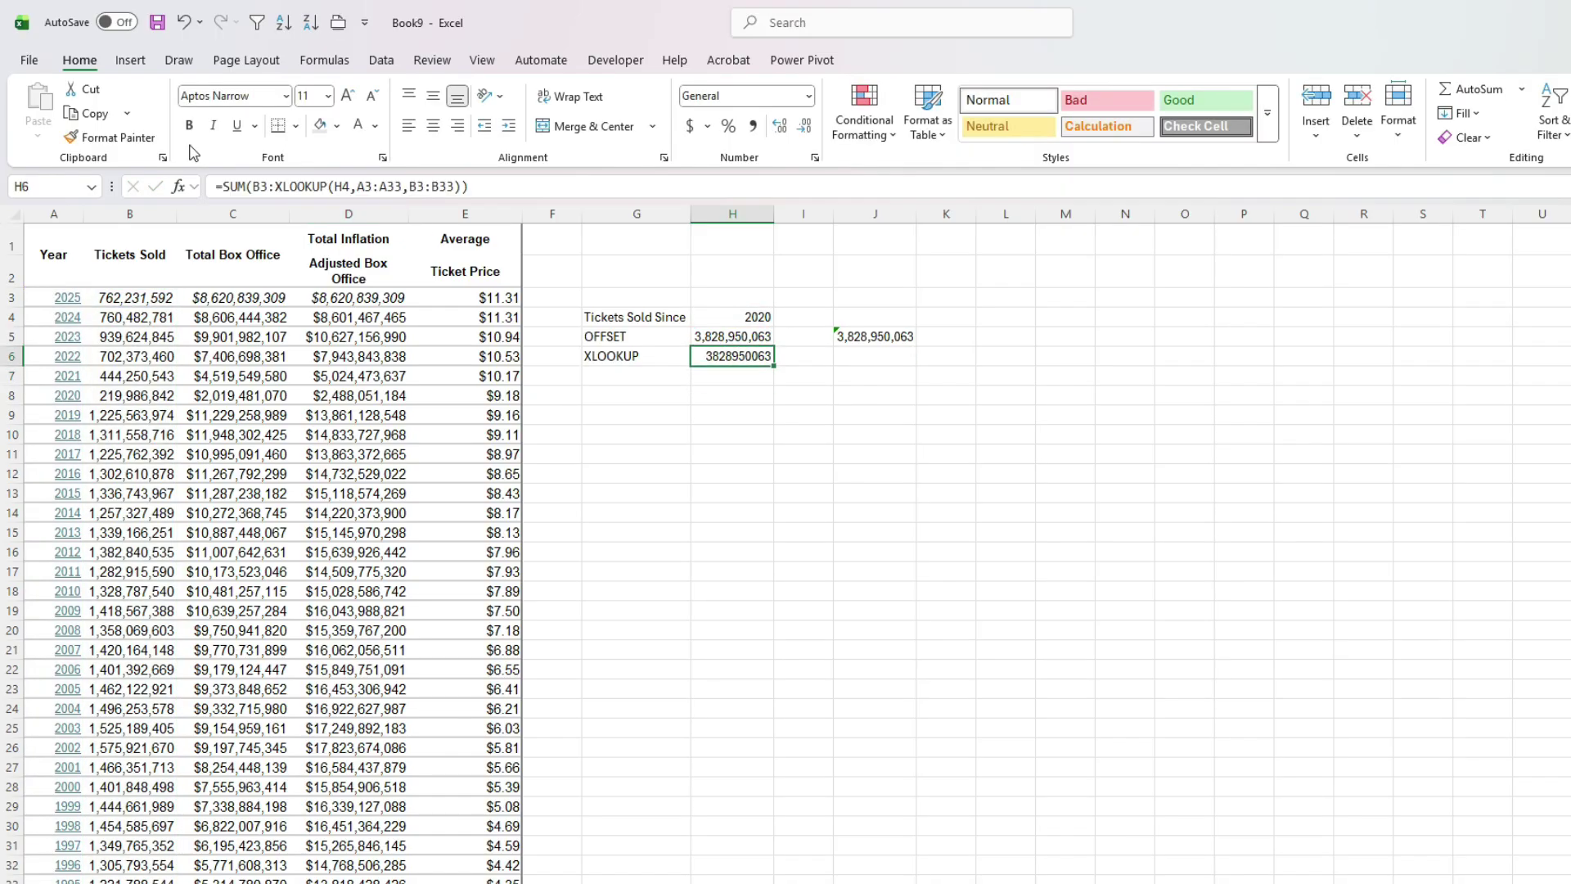
key("Up")
left_click(115, 136)
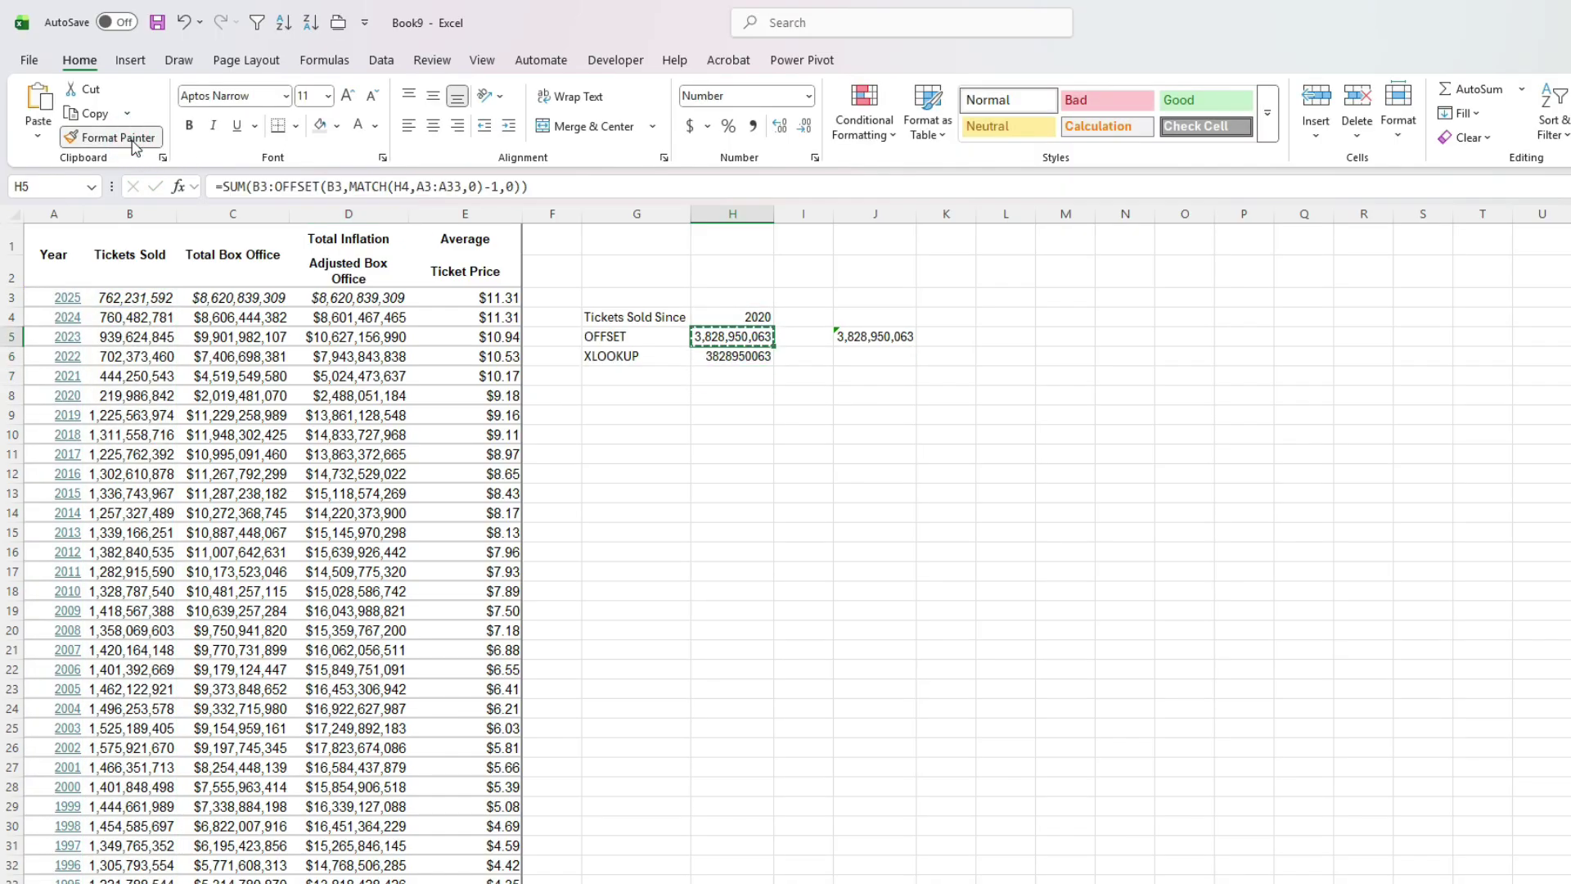
key("Down")
key("Return")
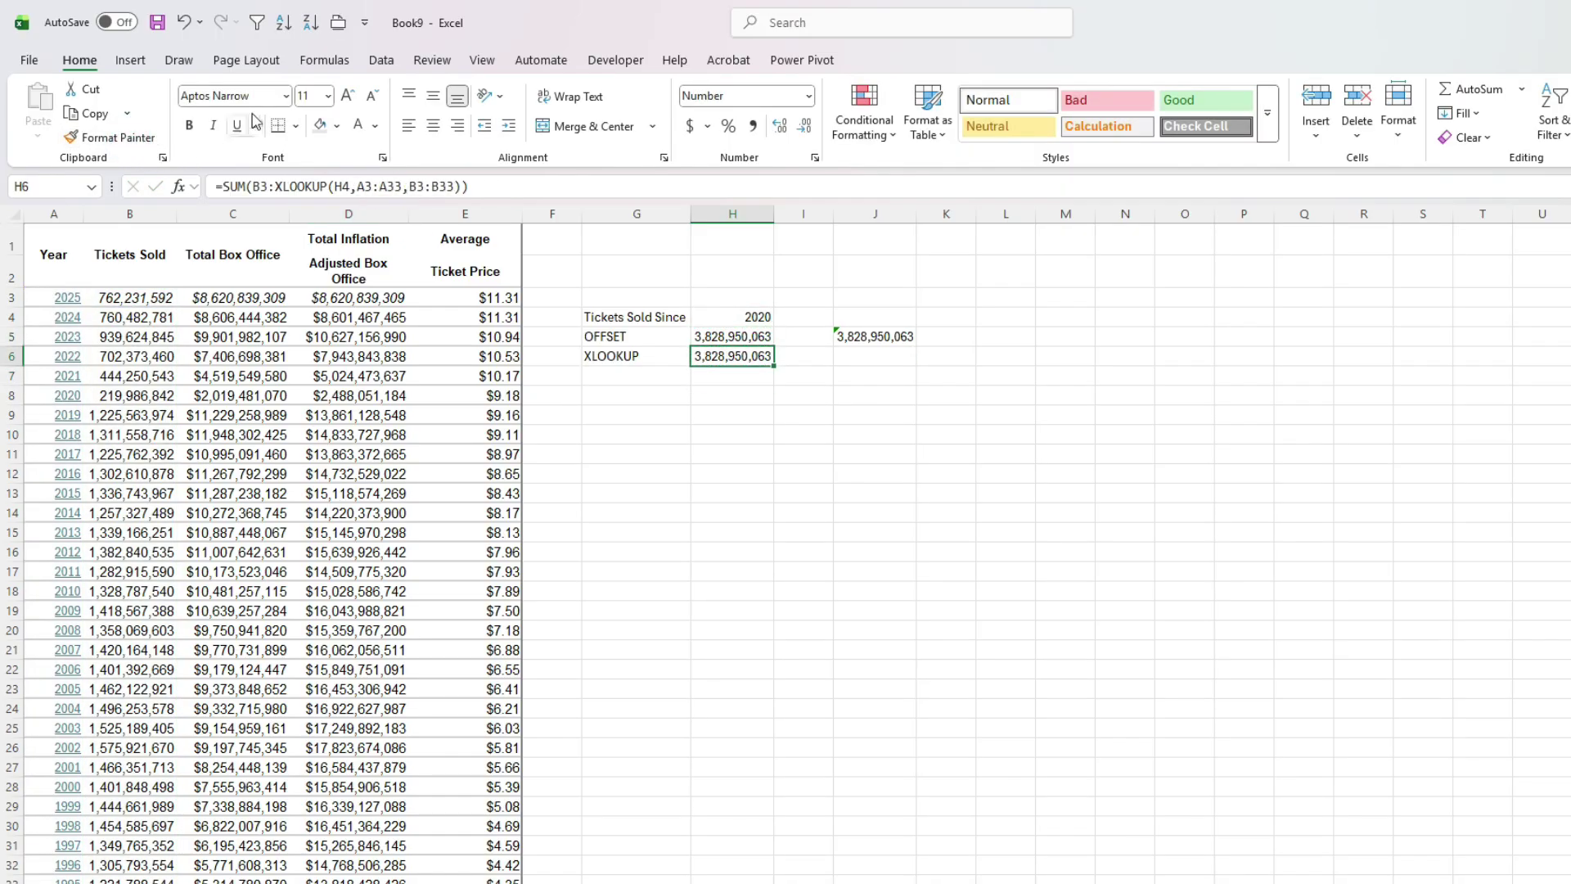
- Evaluate the H6 formula step by step to see how XLOOKUP resolves into the end of the SUM range
left_click(325, 60)
left_click(1070, 141)
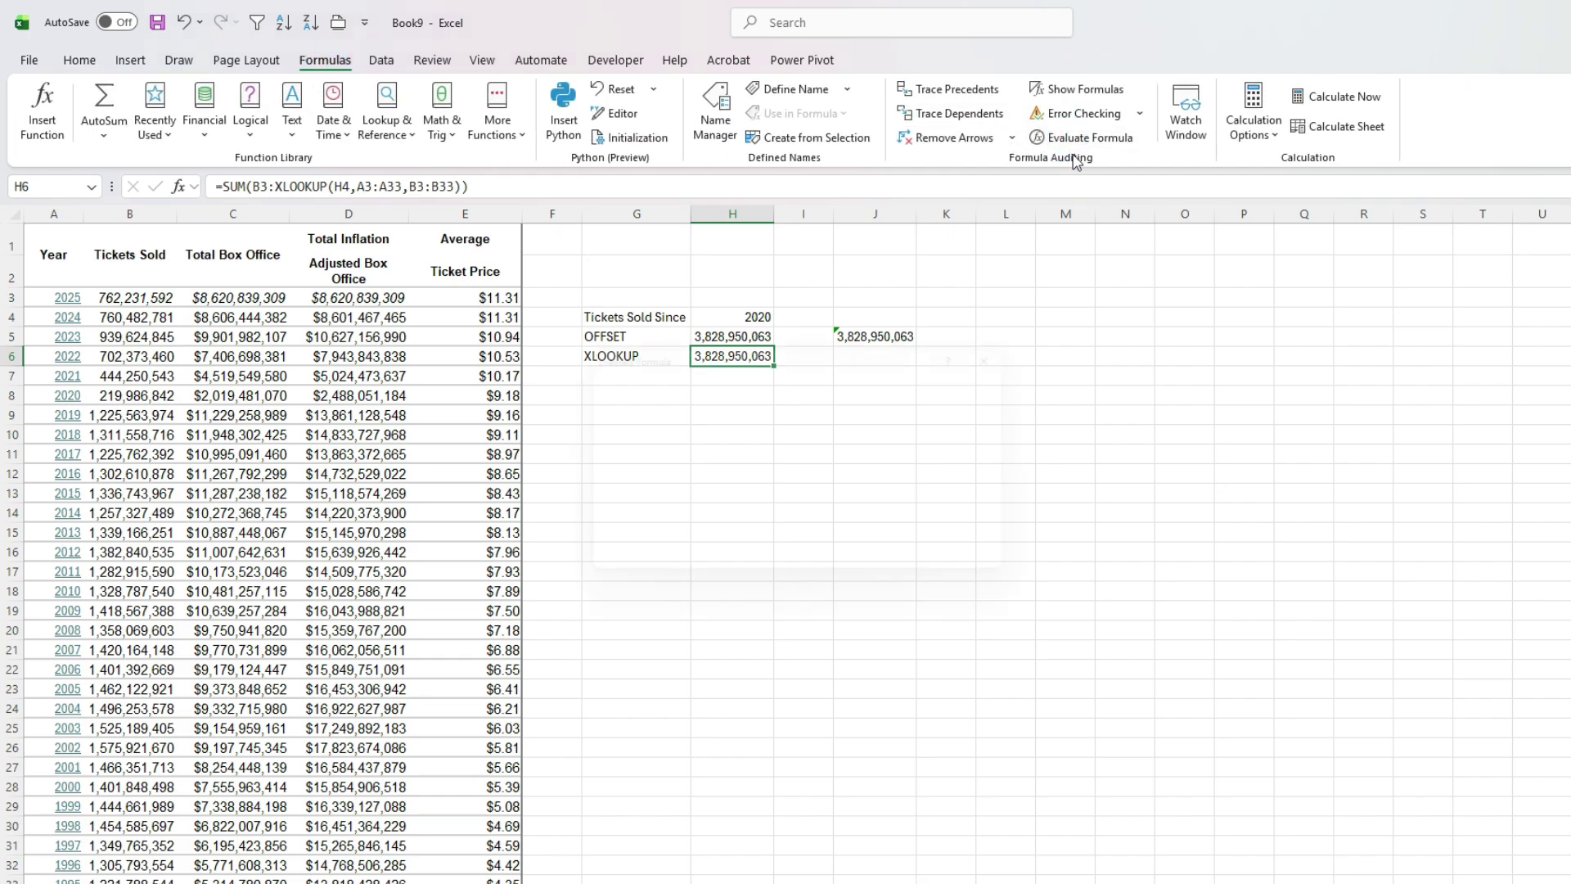
left_click(768, 573)
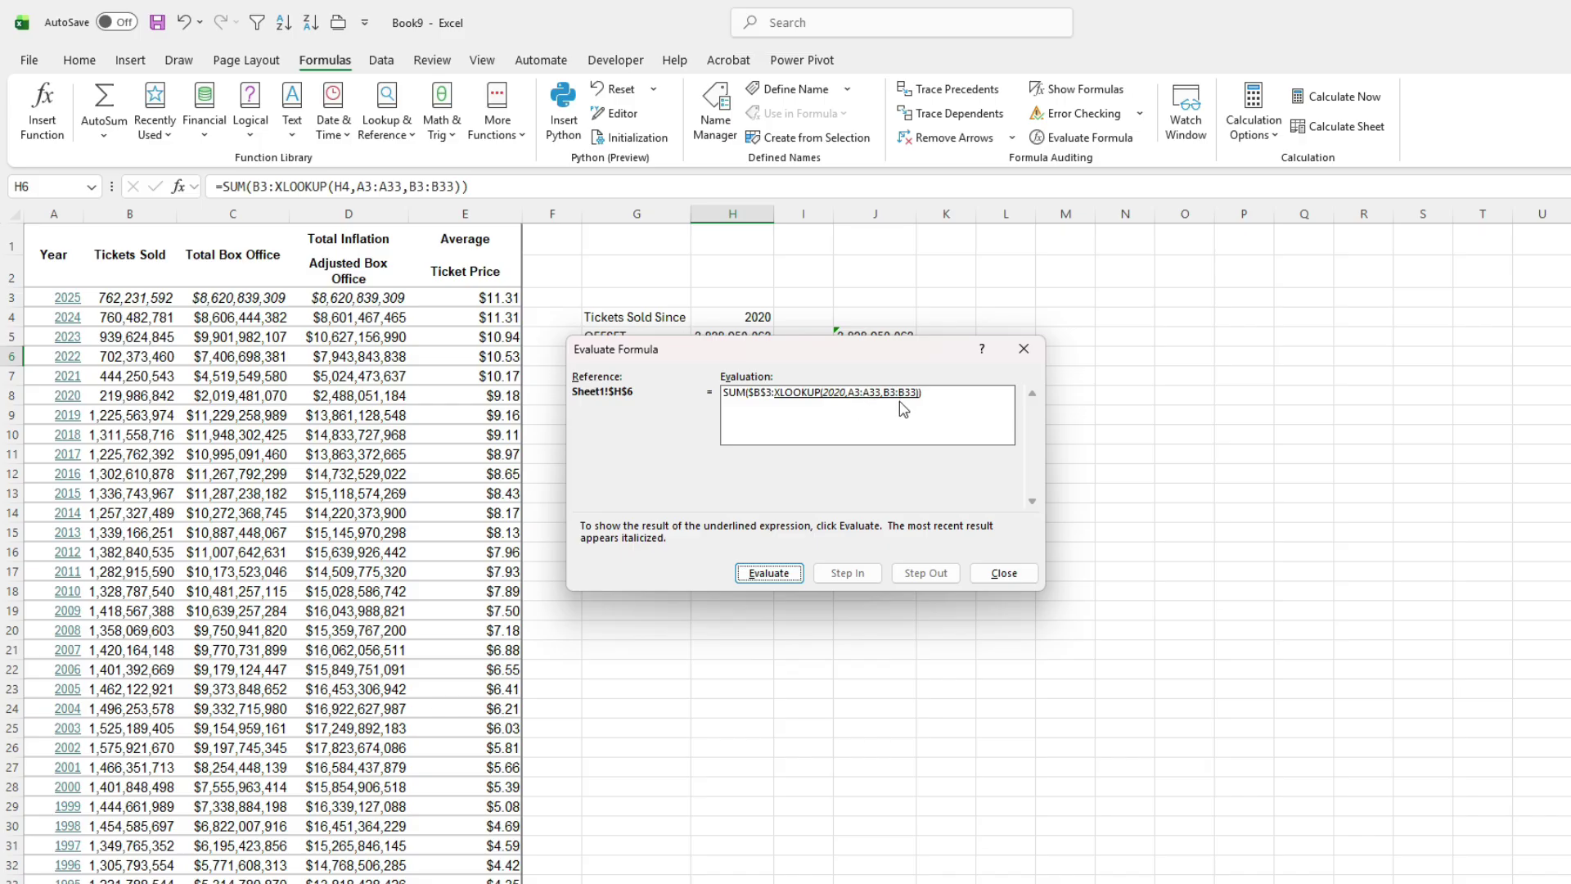
left_click(772, 575)
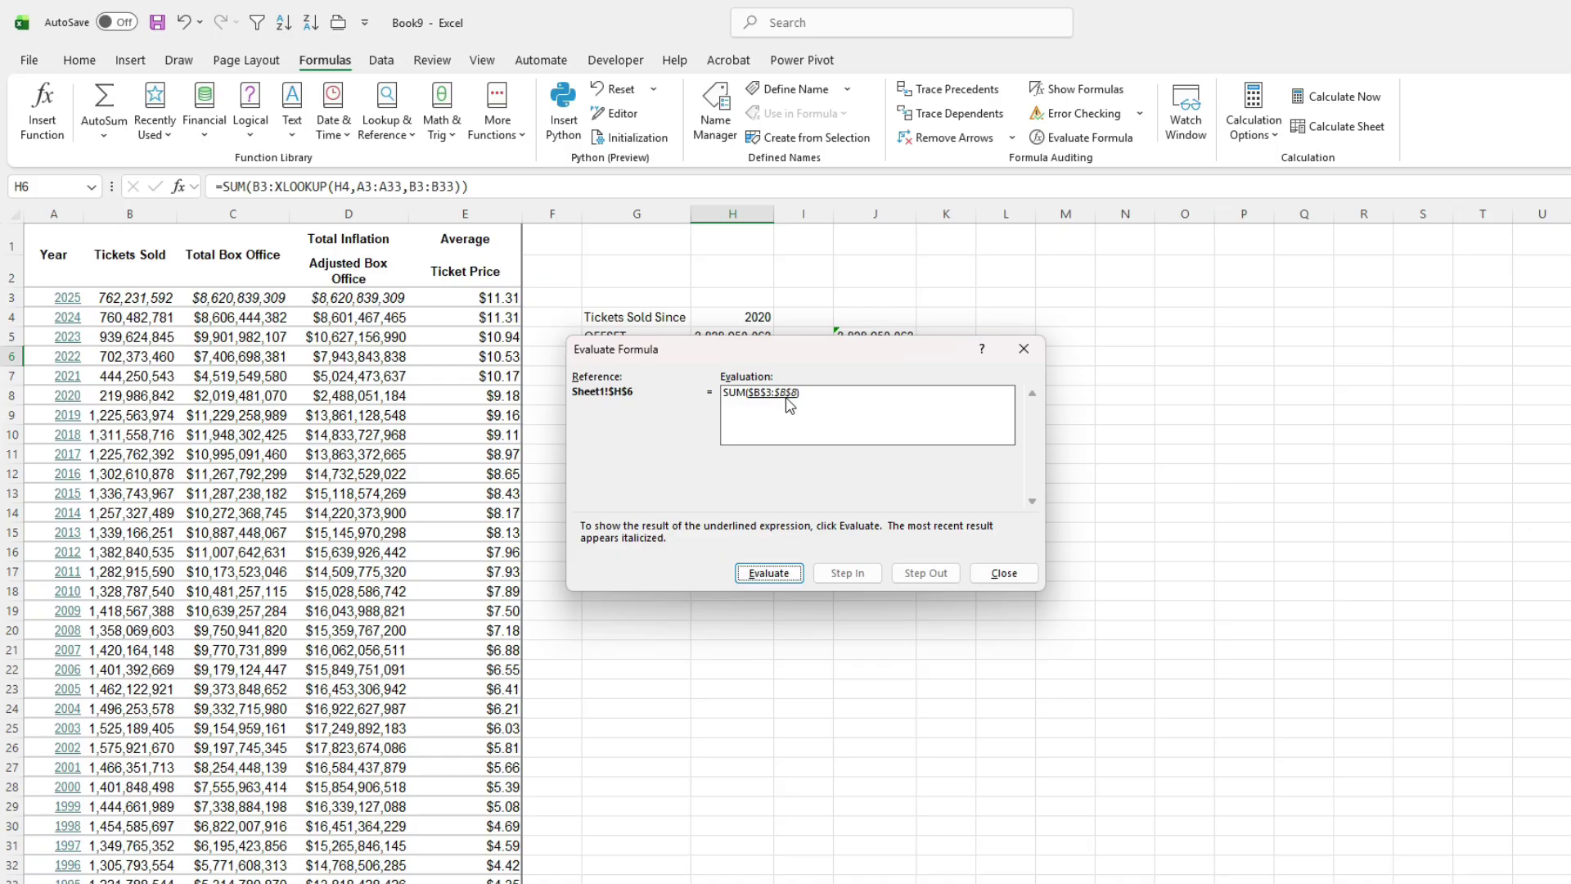
left_click(767, 572)
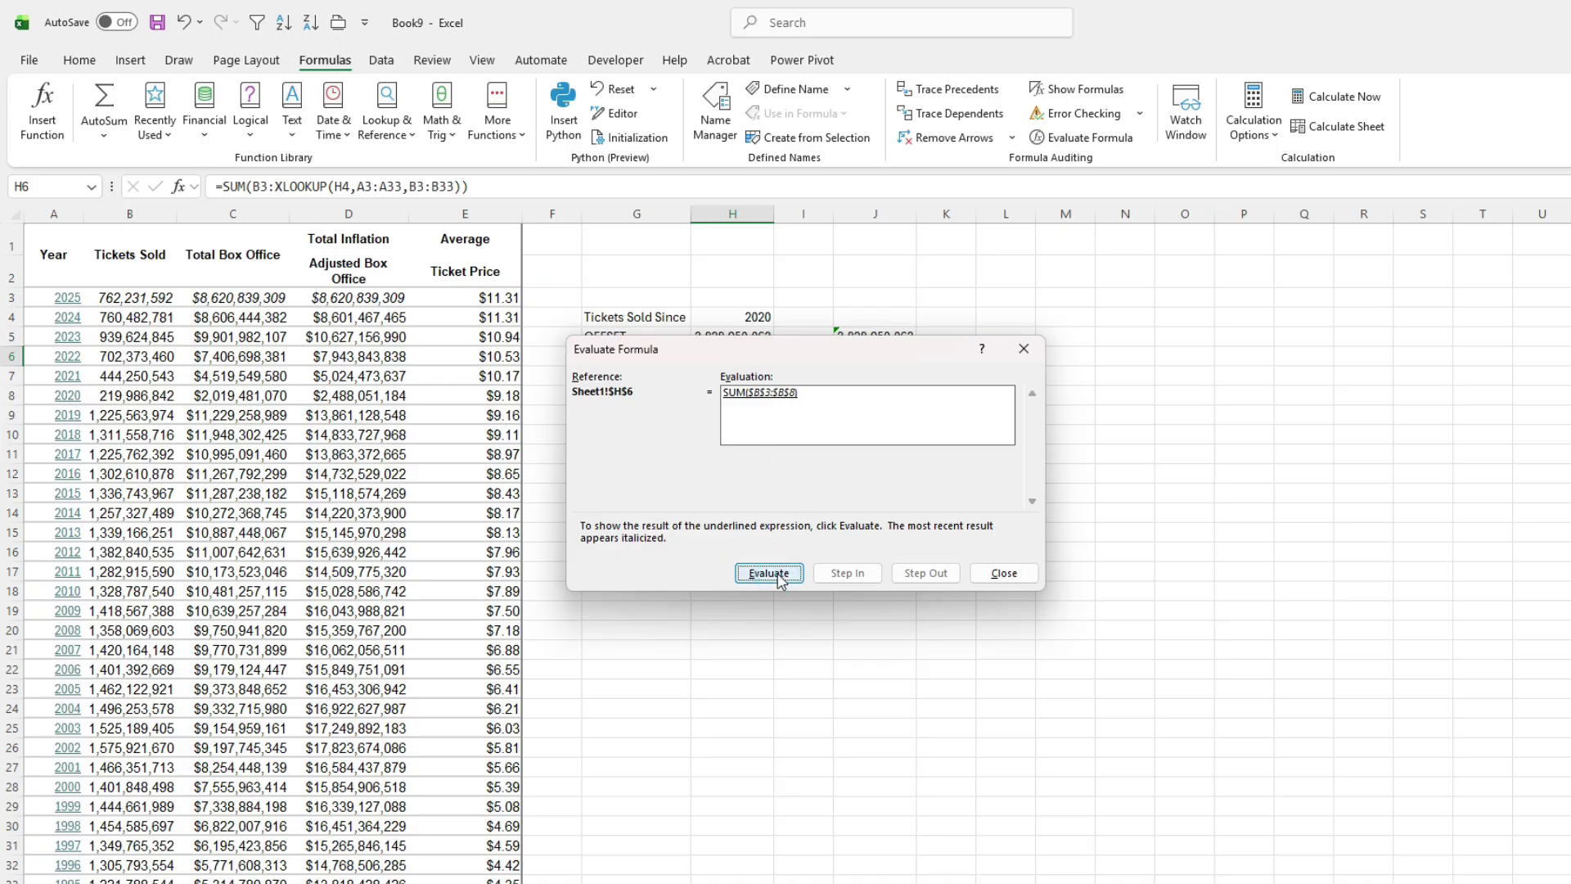
left_click(1006, 573)
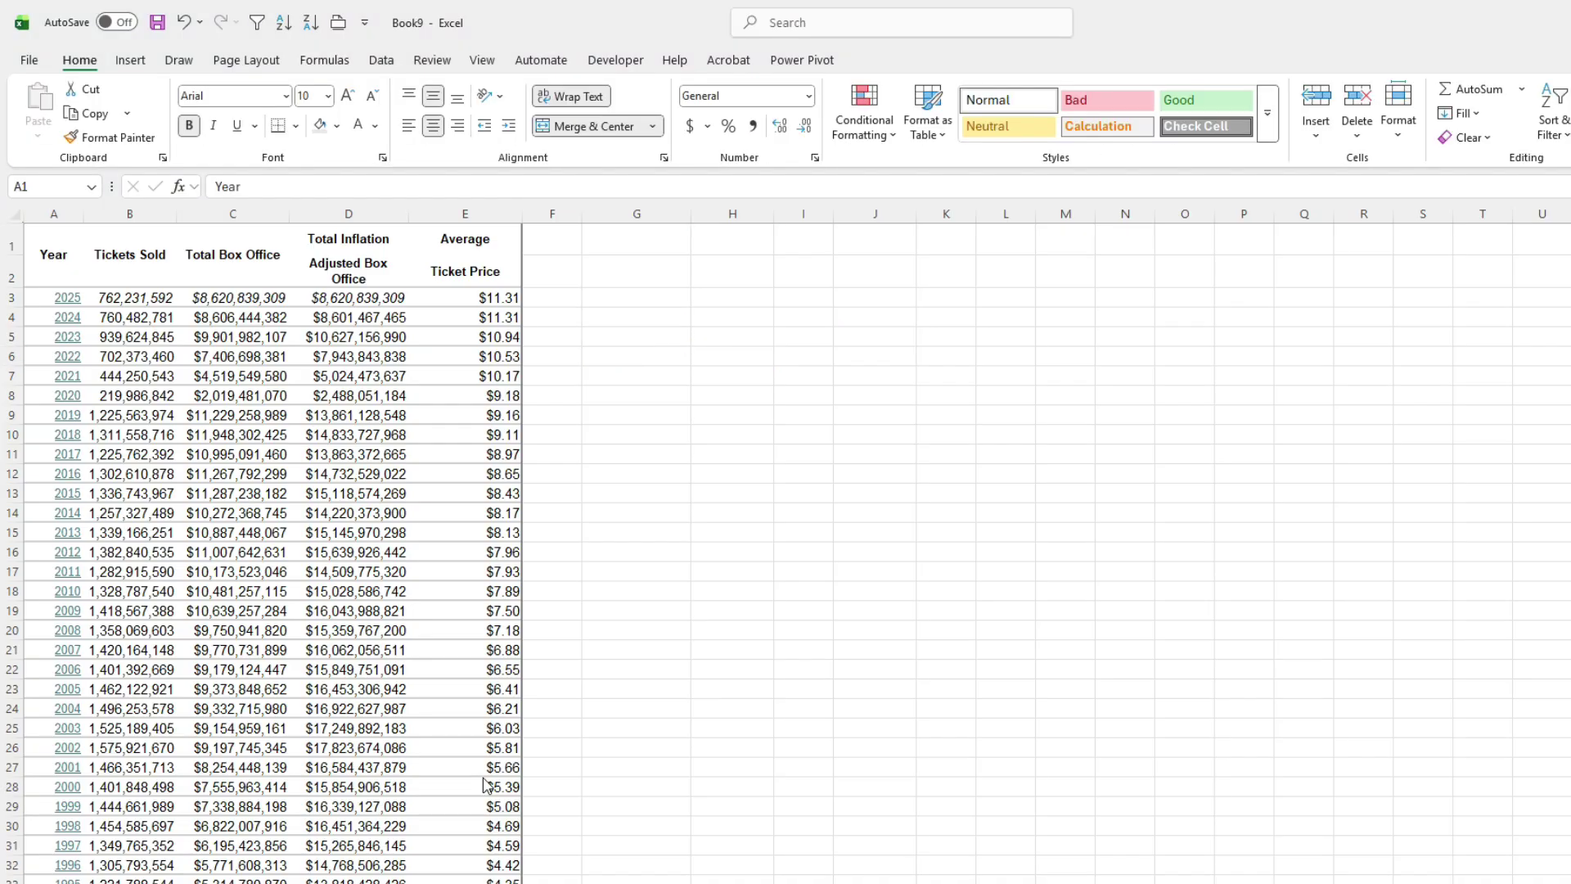
- Beside the ticket sales table, enter the label Year in G3, 2026 in H3 and the label Tickets Sold in G4
left_click(662, 296)
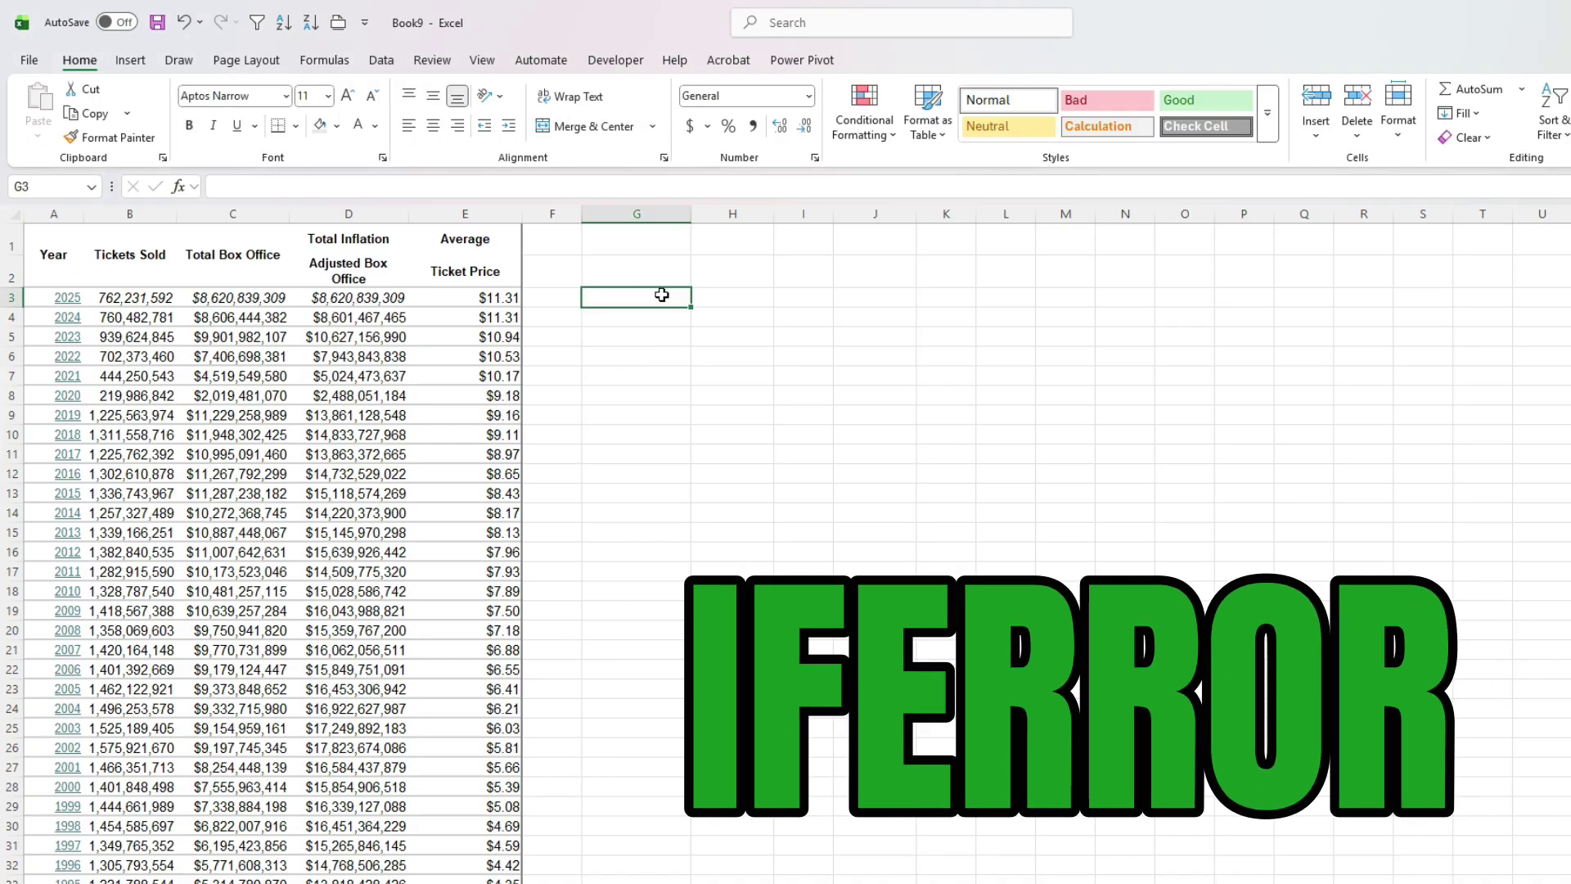
type("Year")
key("Tab")
type("2026")
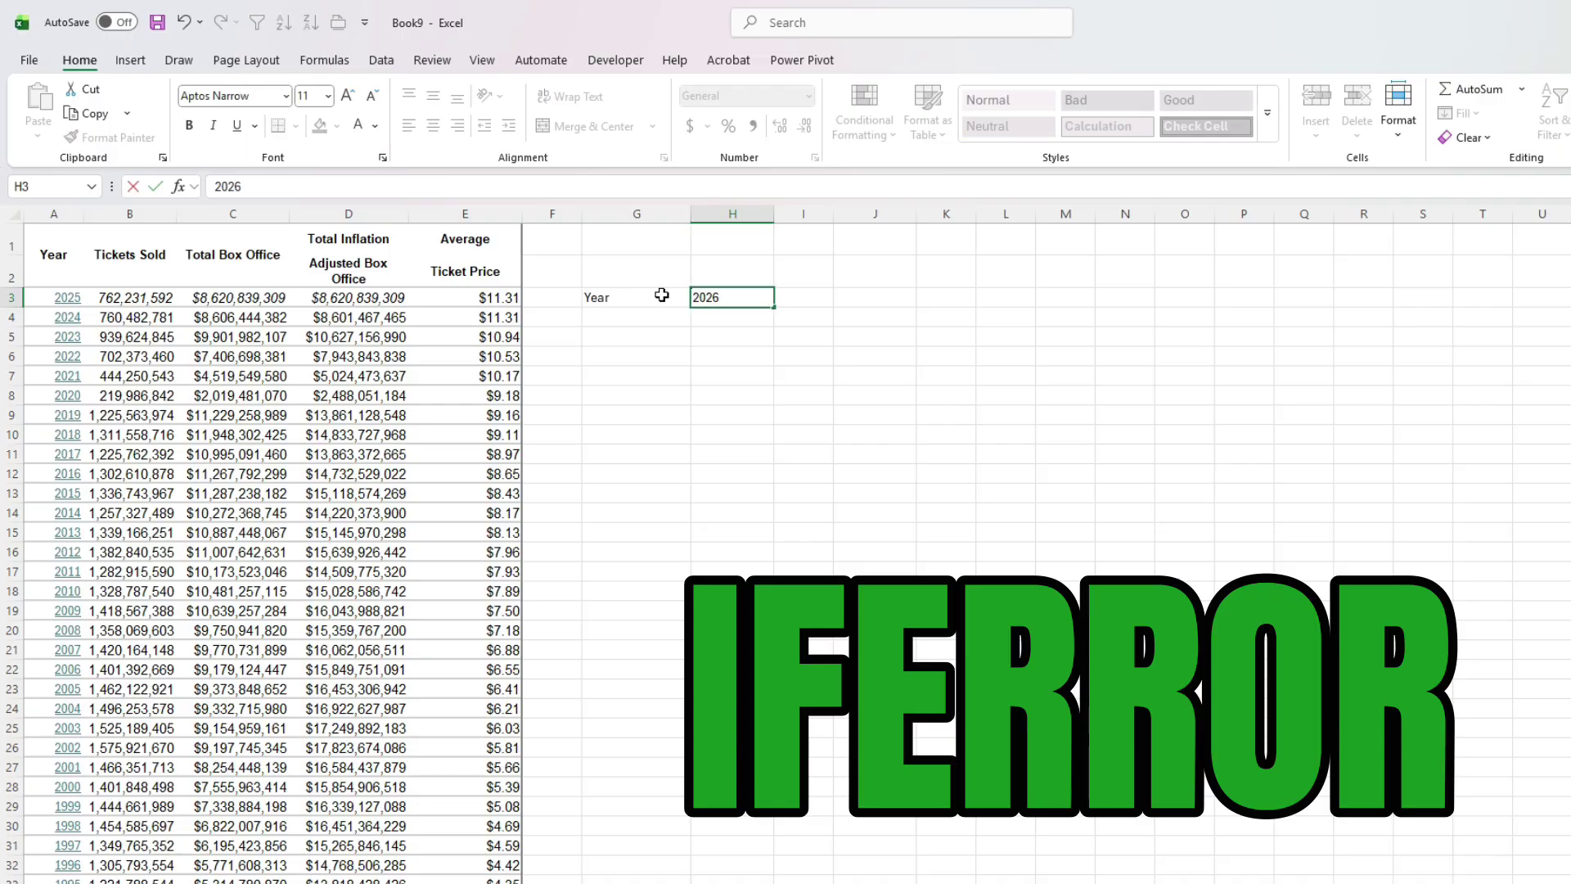
key("Return")
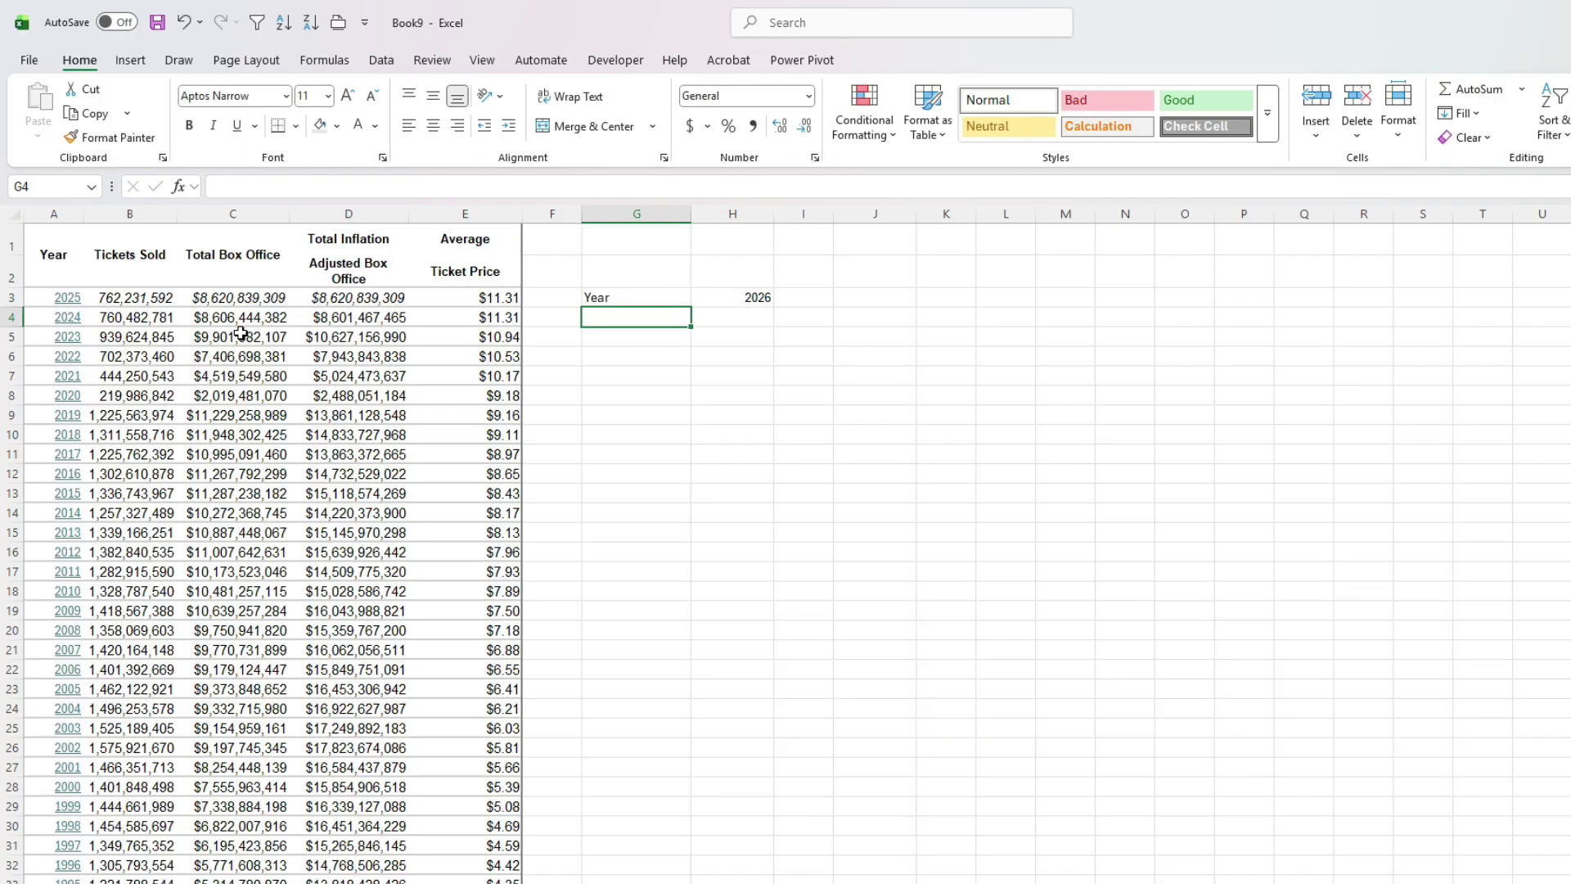
type("Tickets Sold")
key("Tab")
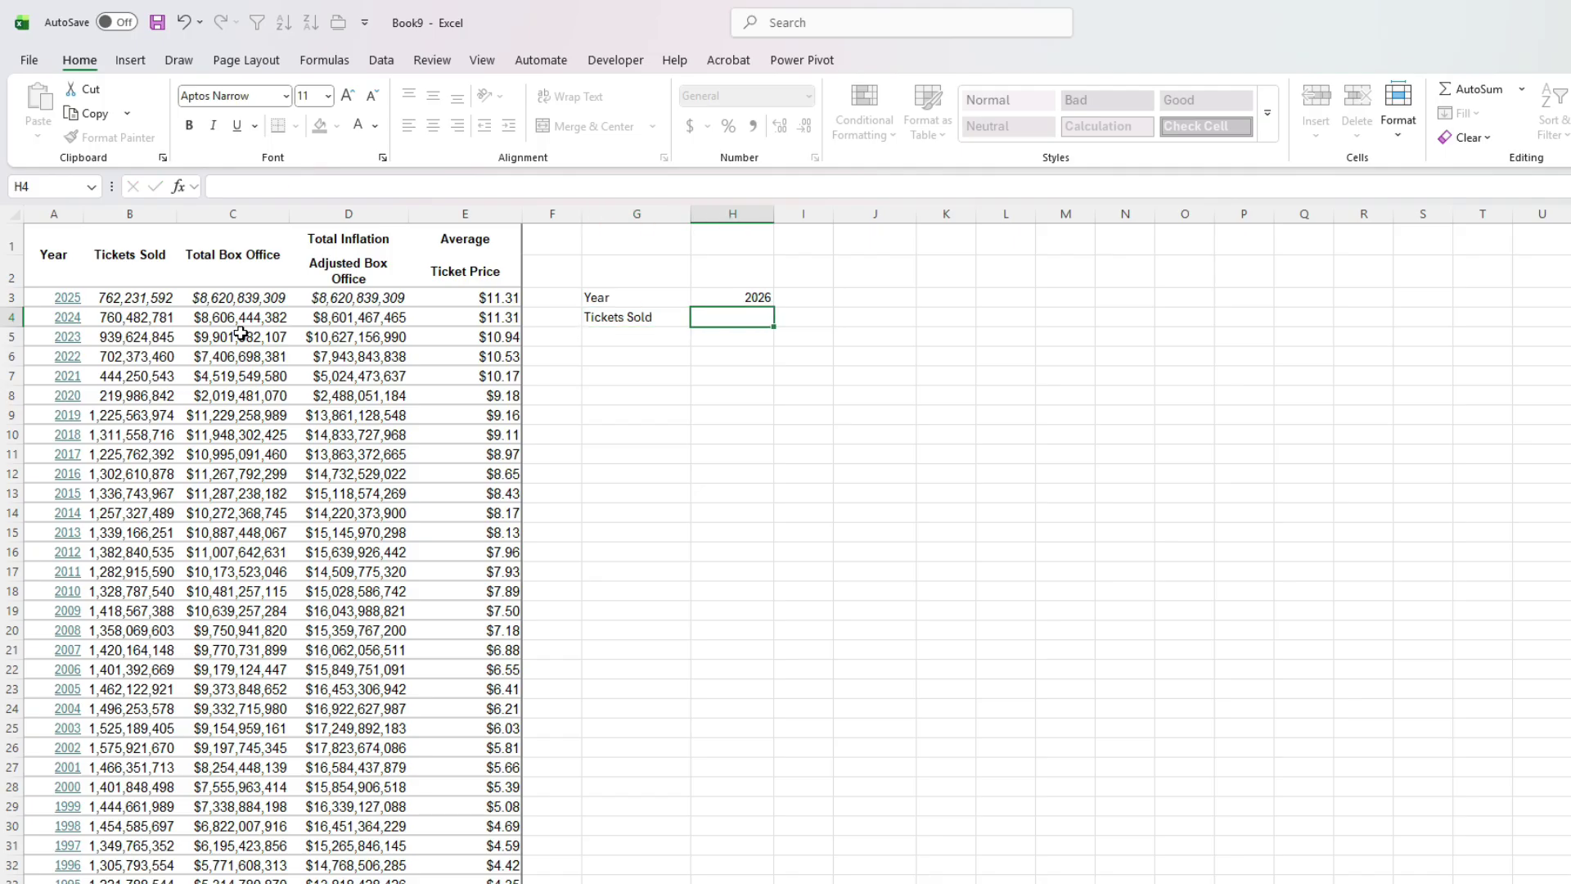
- Enter =XLOOKUP(H3,A:A,B:B) in H4 to look up the tickets sold for the year in H3
type("=xl")
key("Tab")
key("Up")
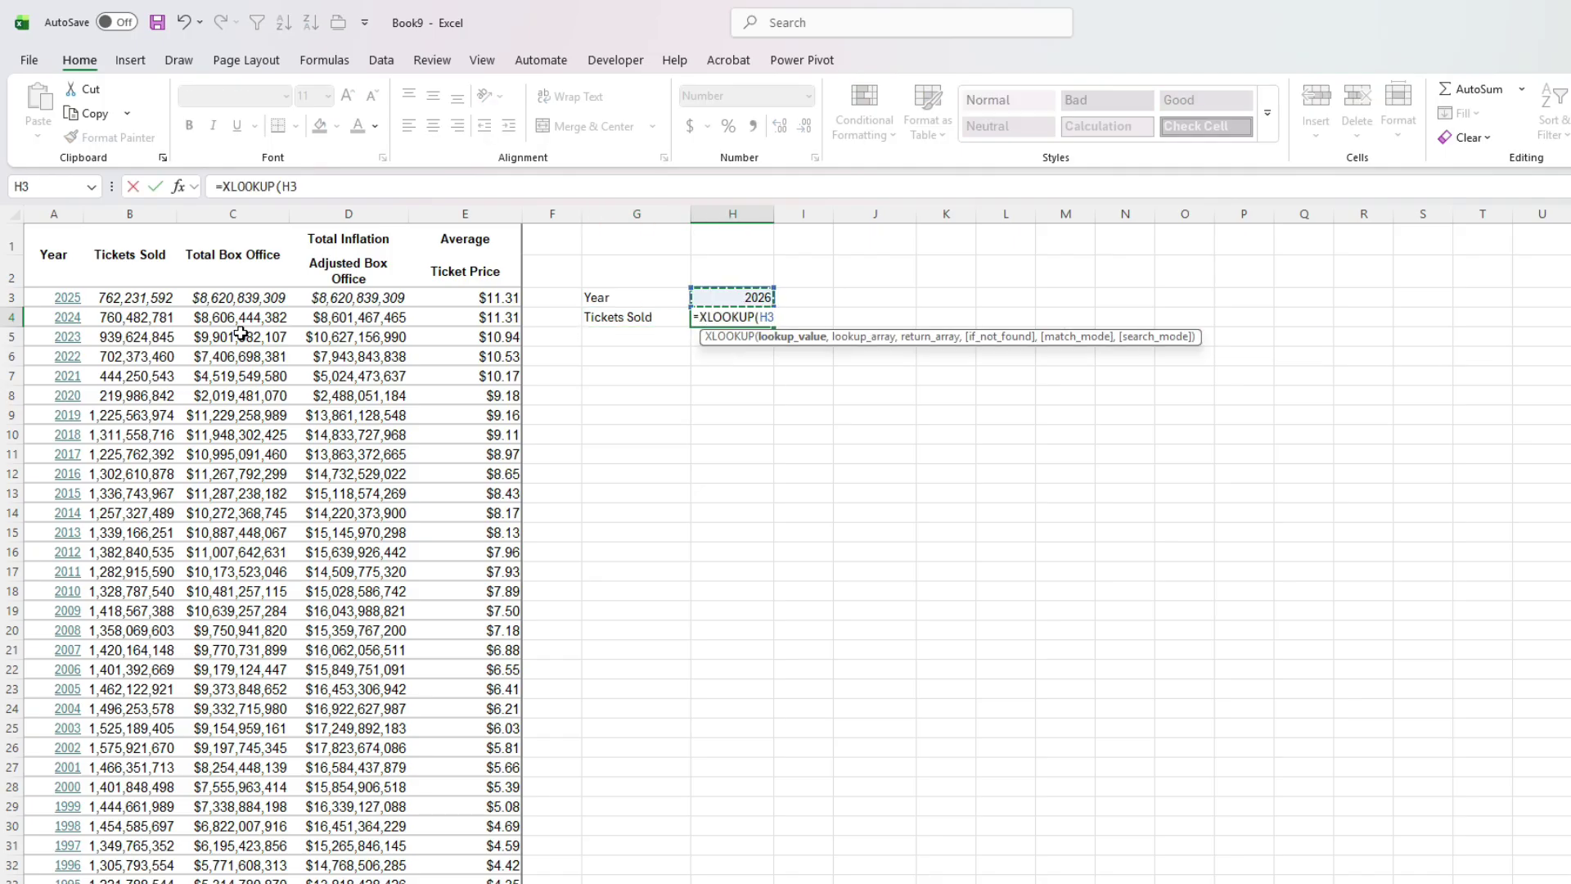
type(",")
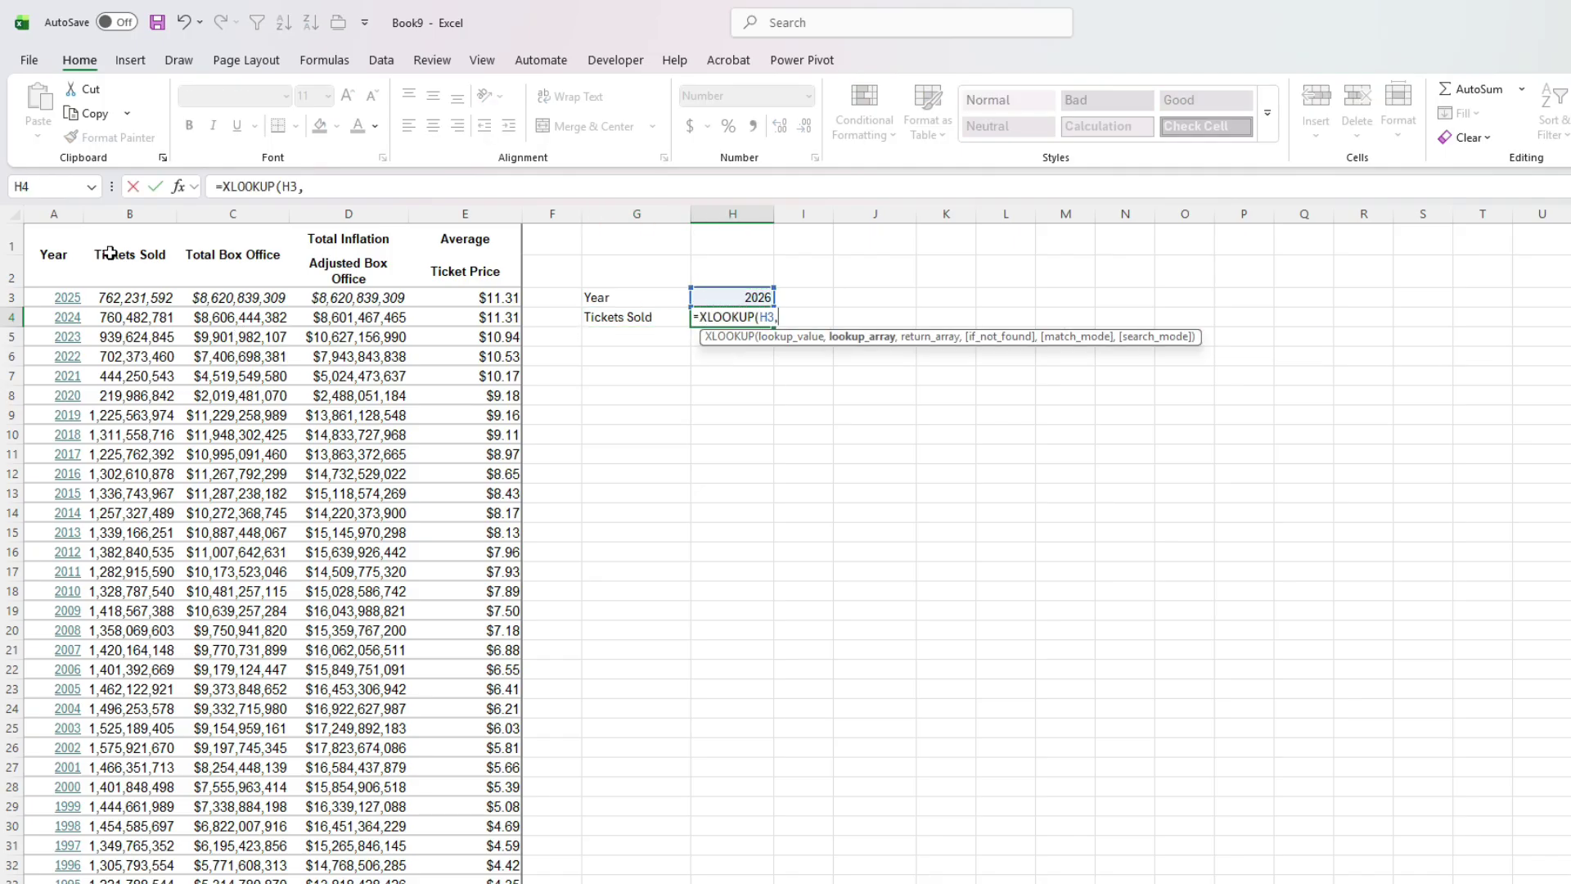
left_click(42, 206)
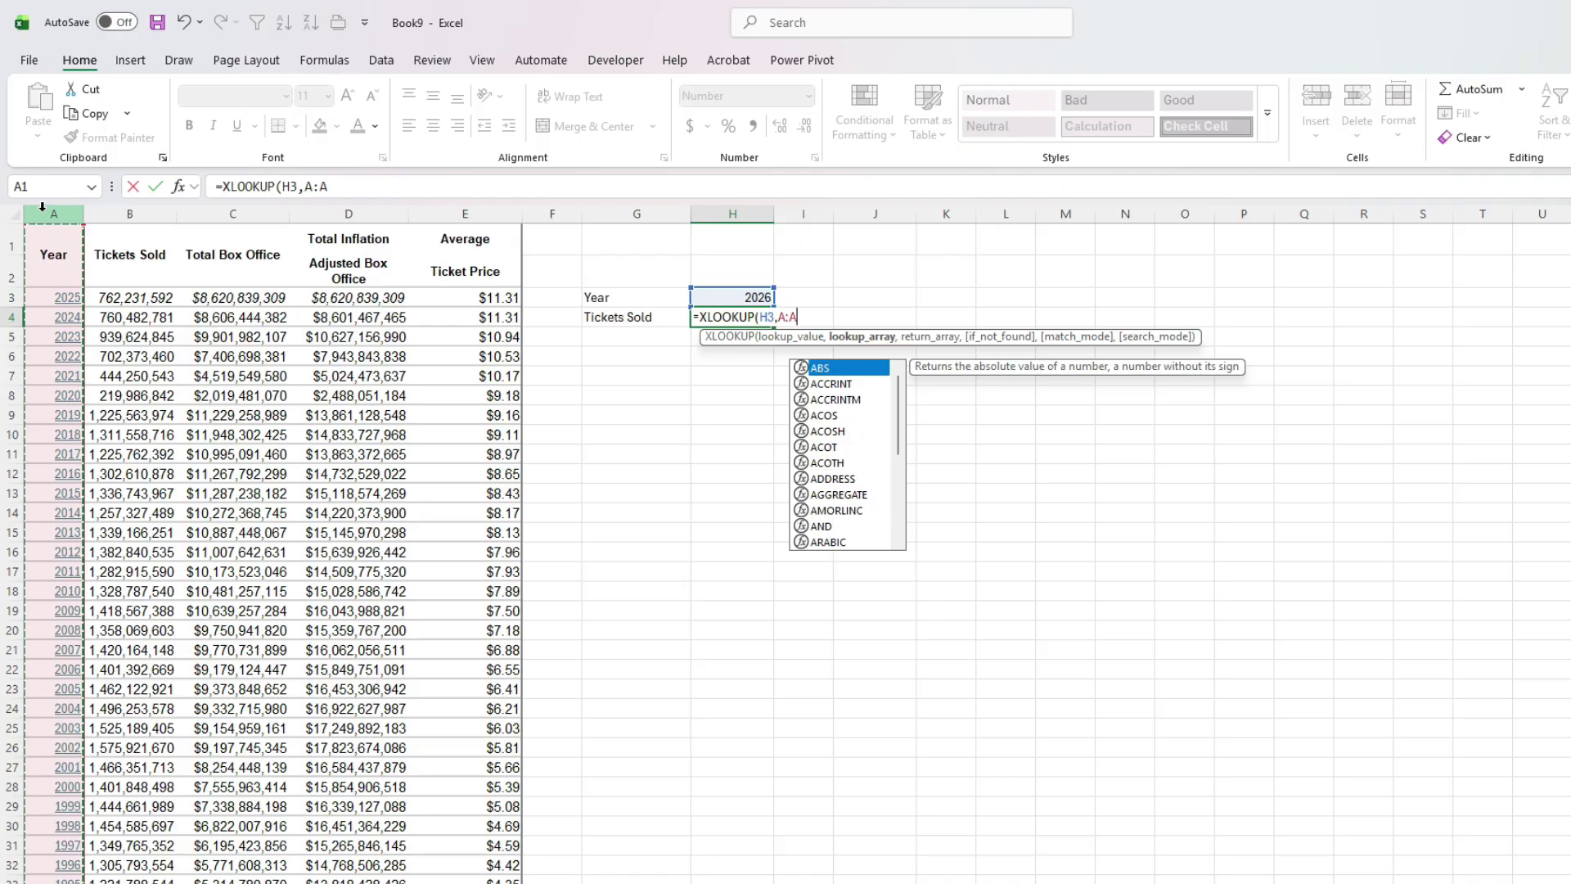
type(",")
left_click(116, 207)
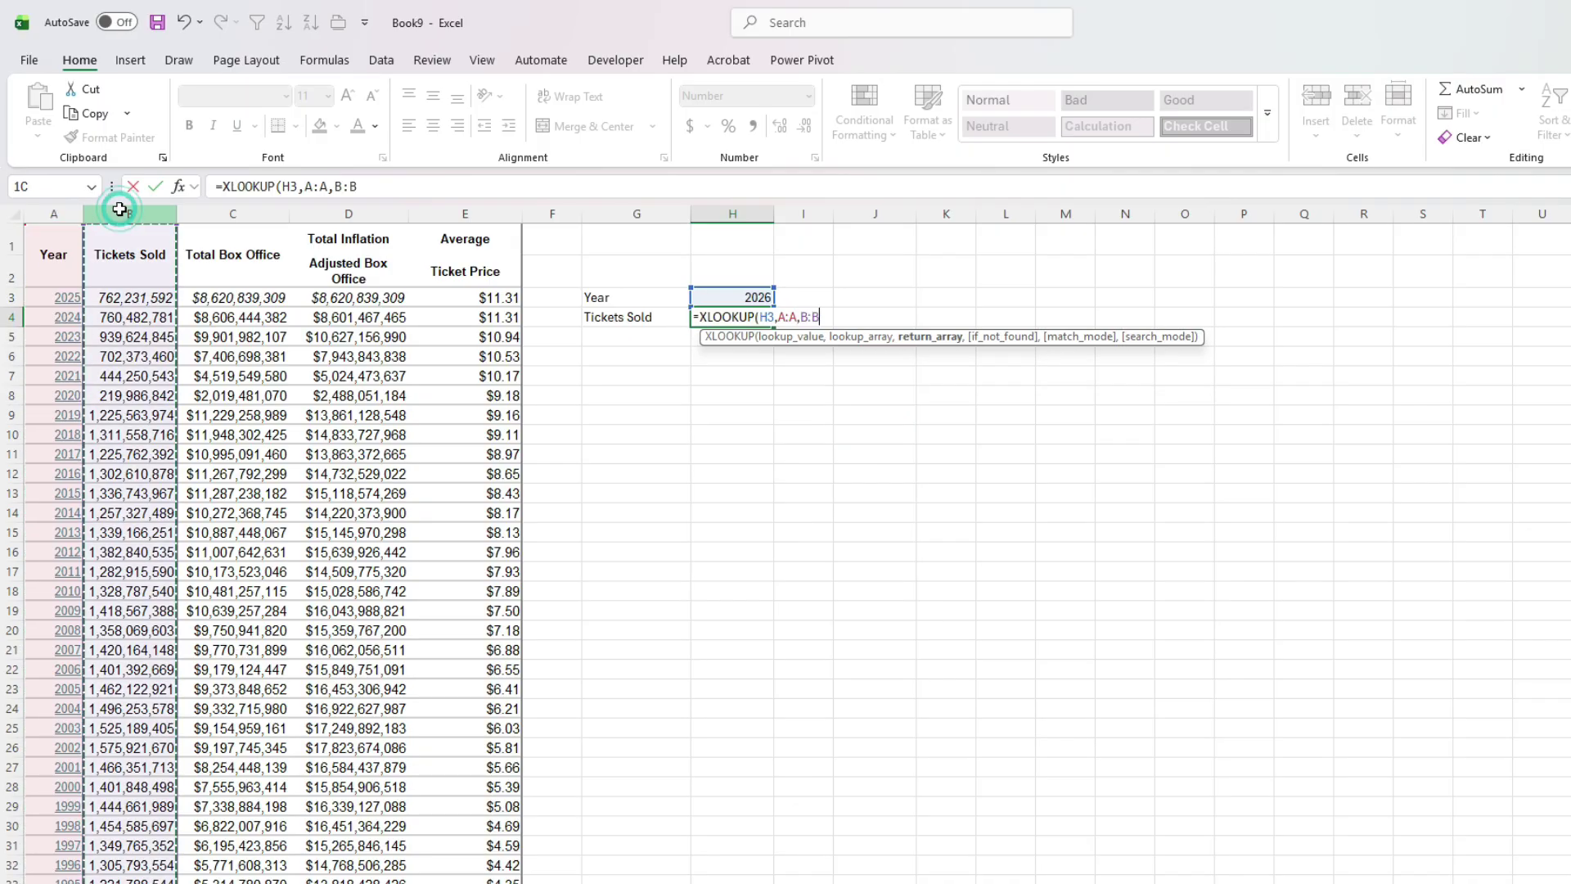
type(")")
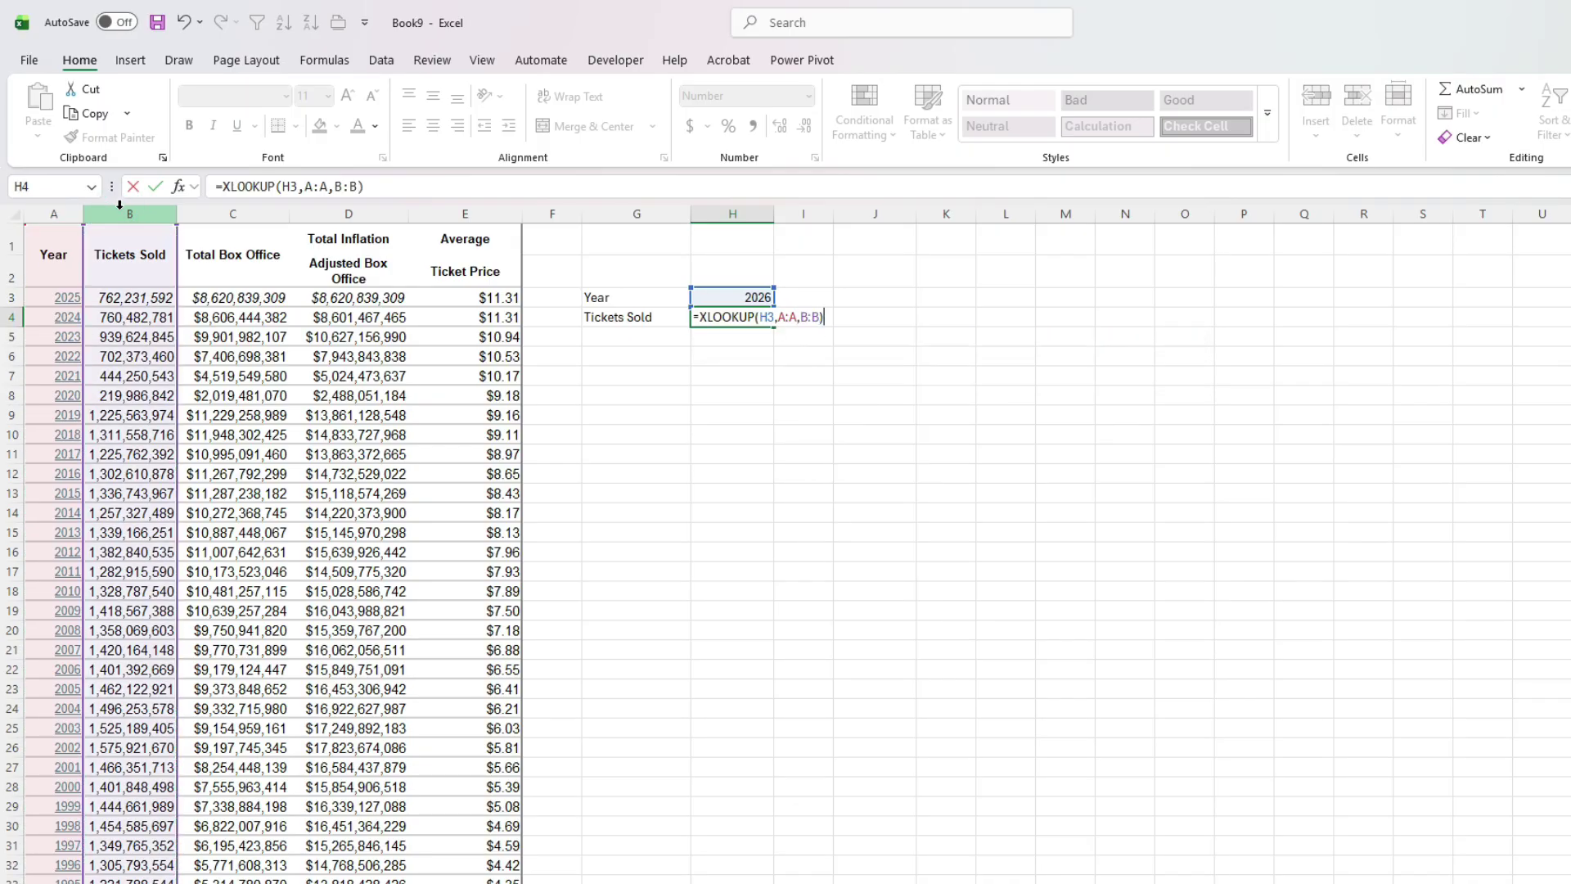
key("Return")
- Add "Not Found" as the if_not_found argument of the XLOOKUP formula in H4
key("Up")
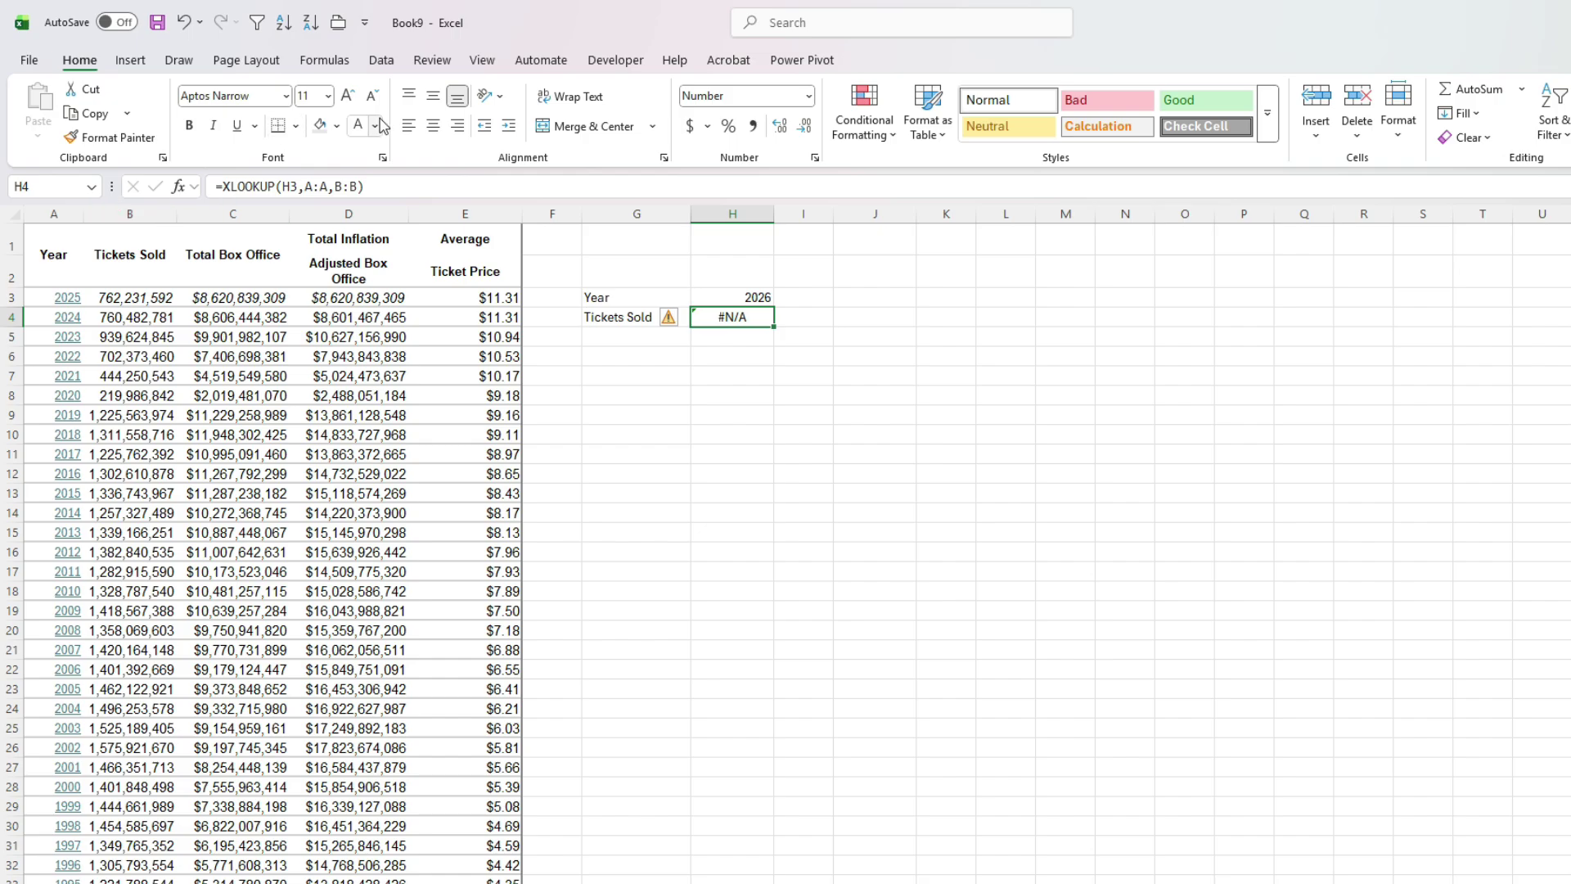
left_click(405, 180)
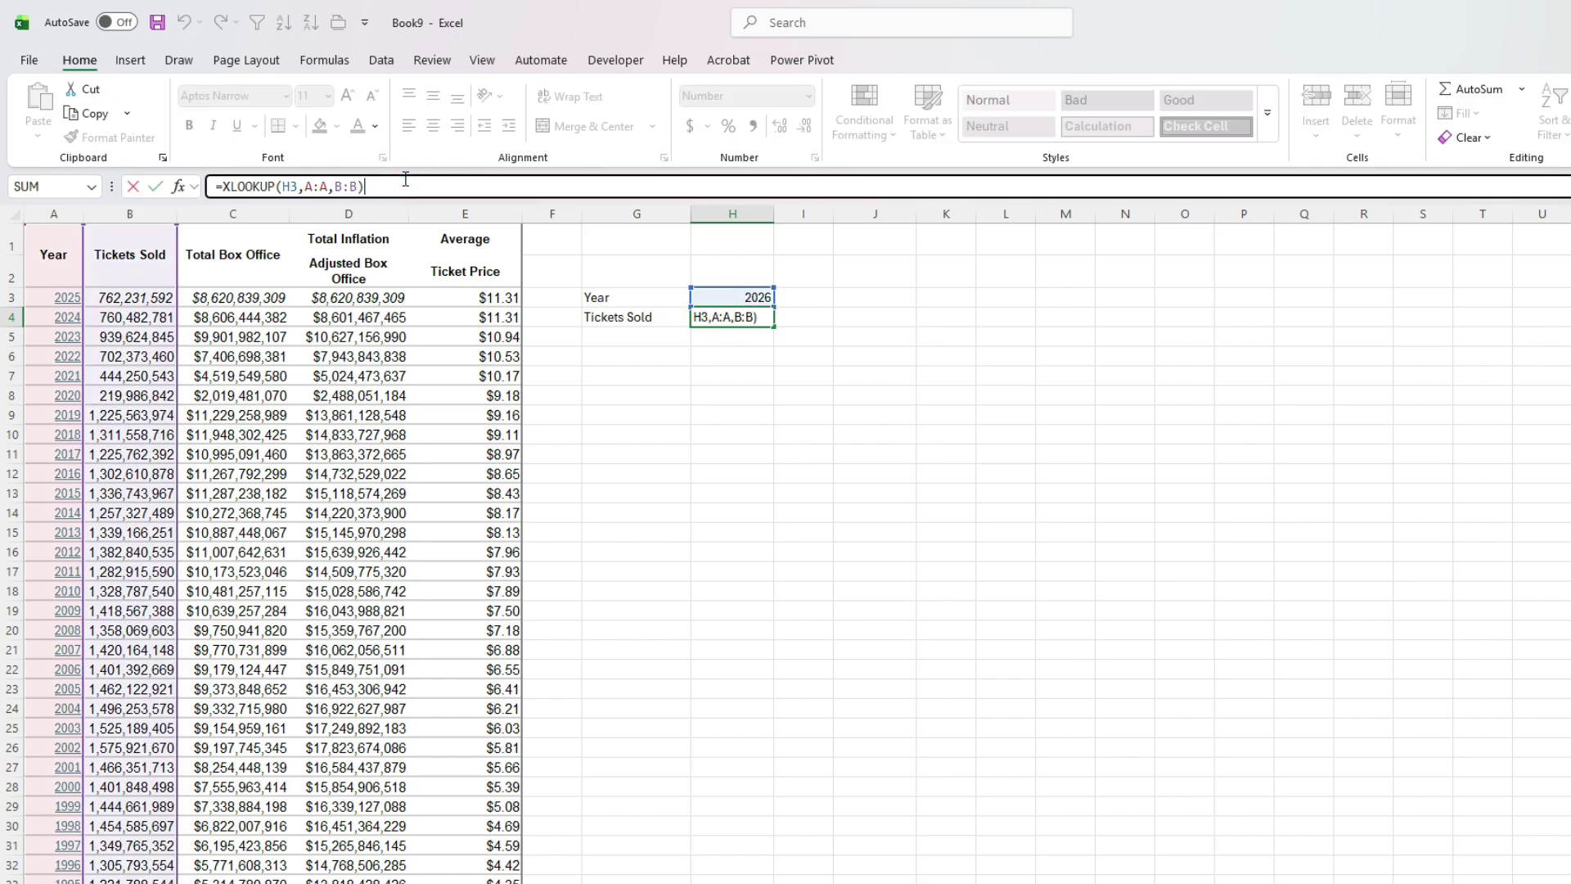
key("BackSpace")
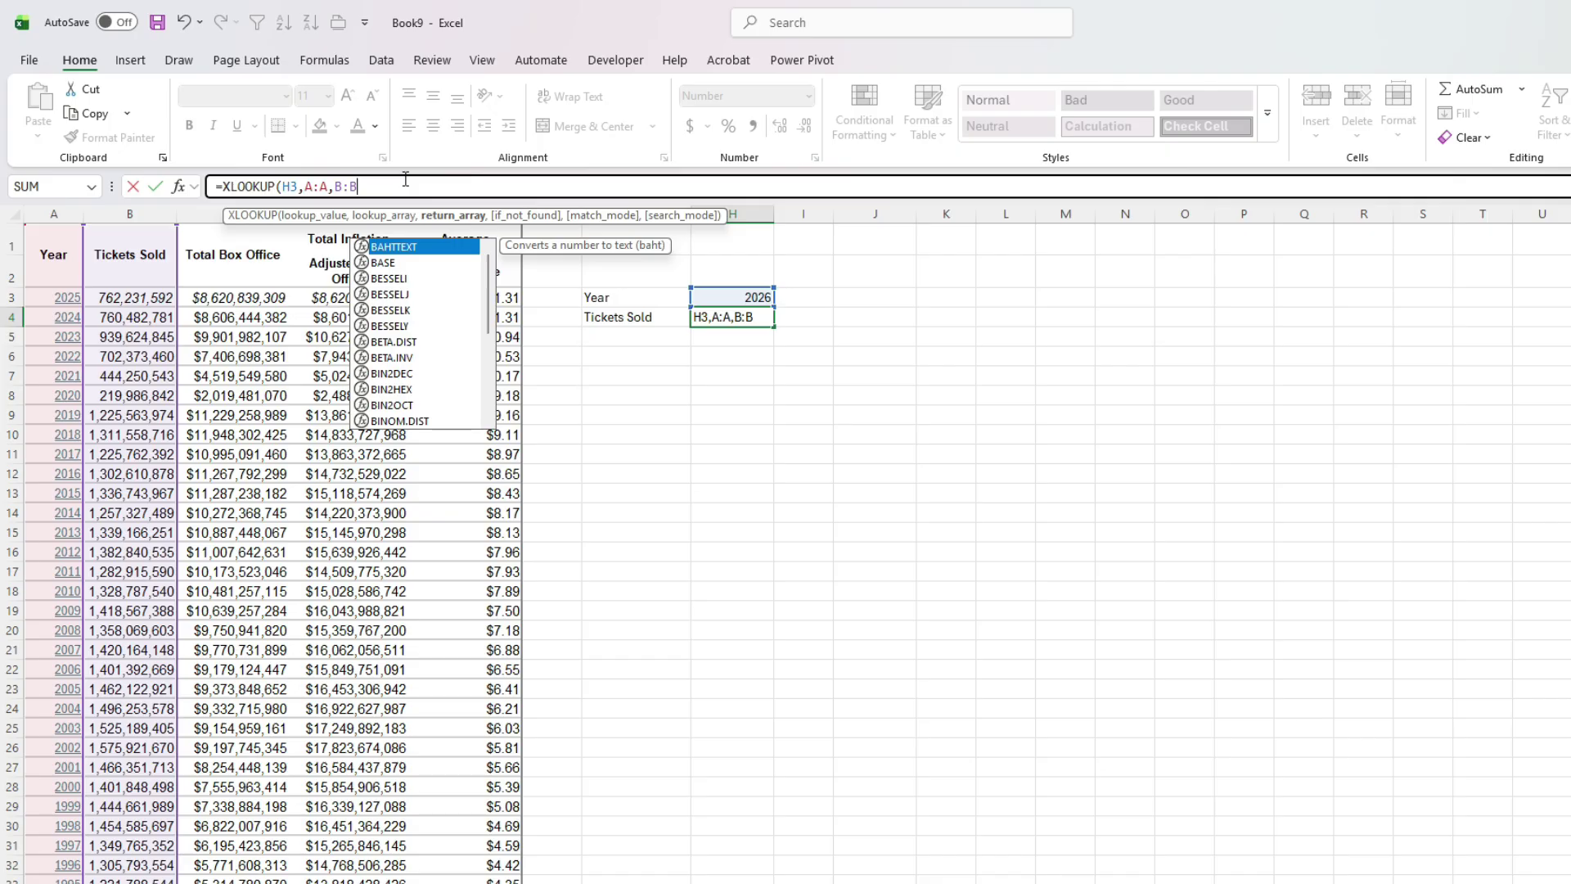
type(",")
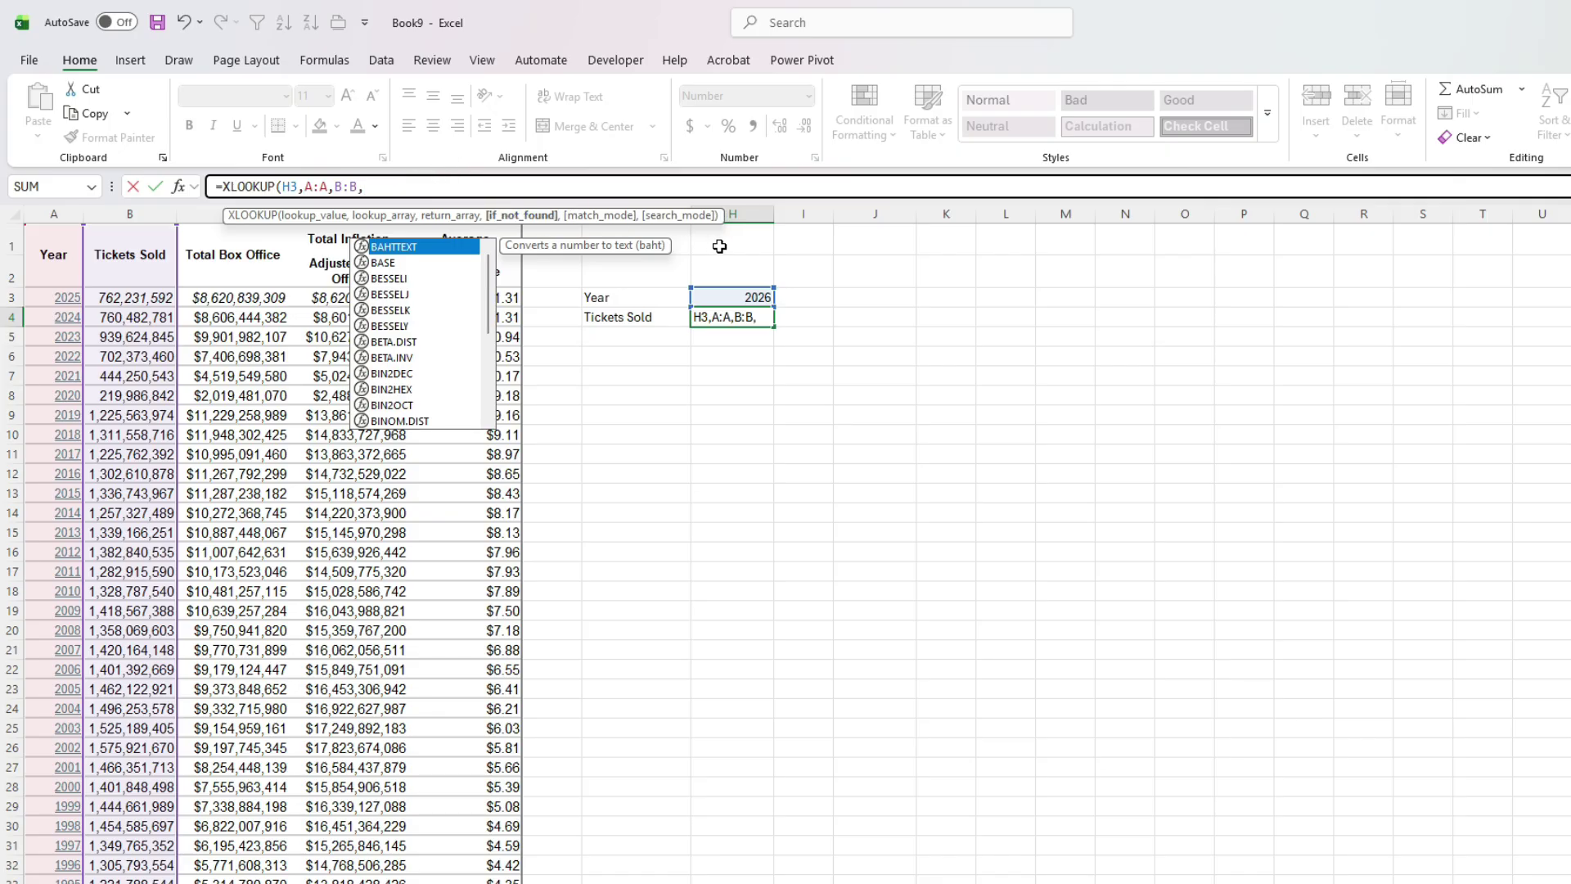
type("\"Not Fo")
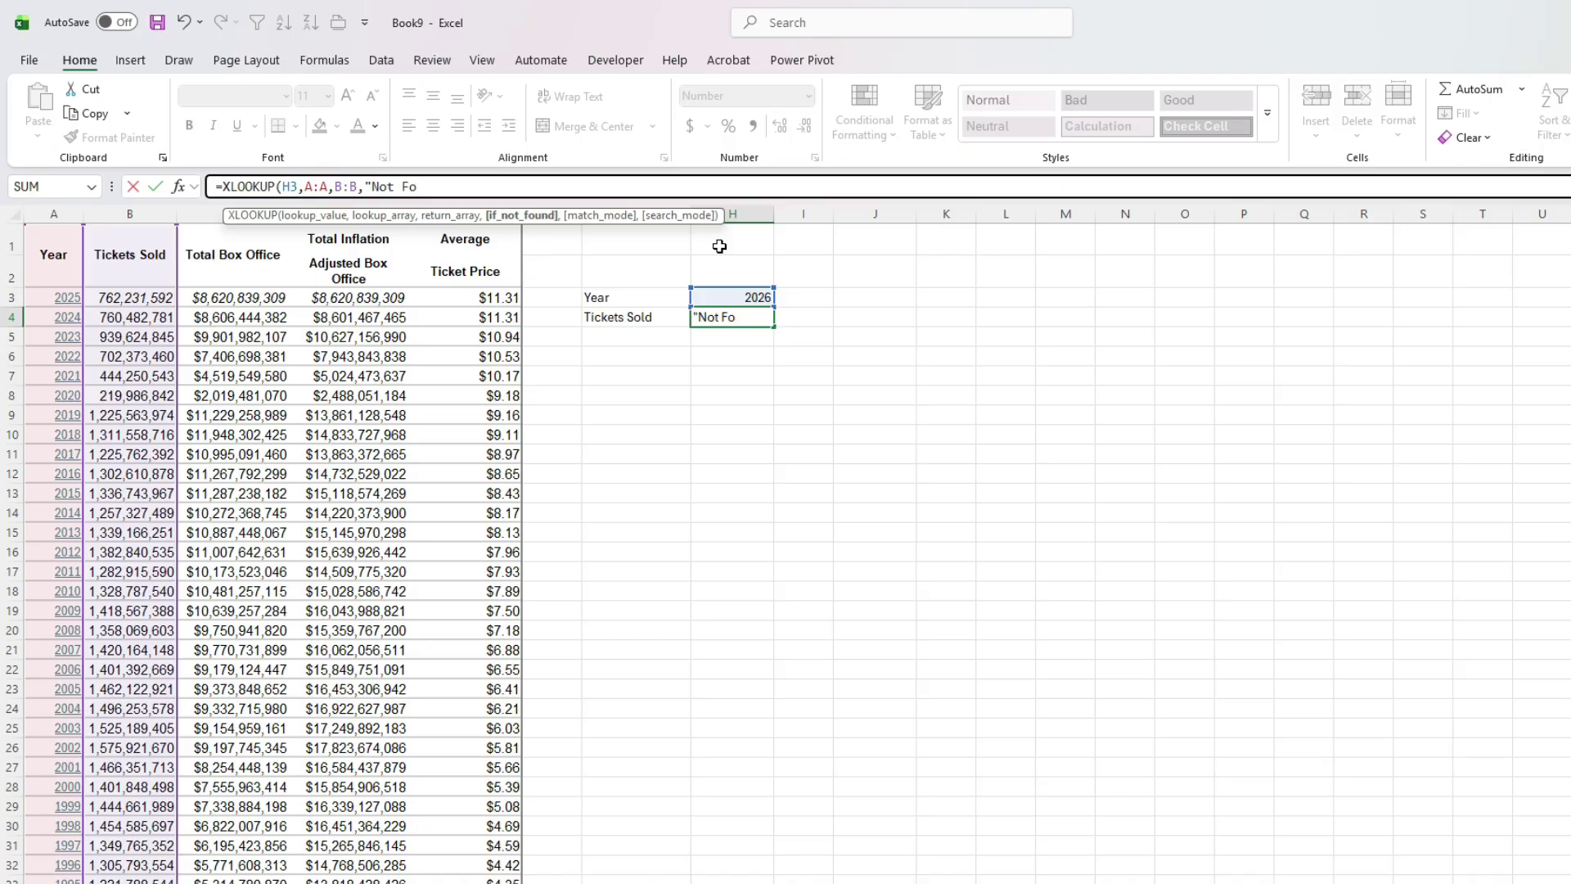
type("und\")")
key("ctrl+Return")
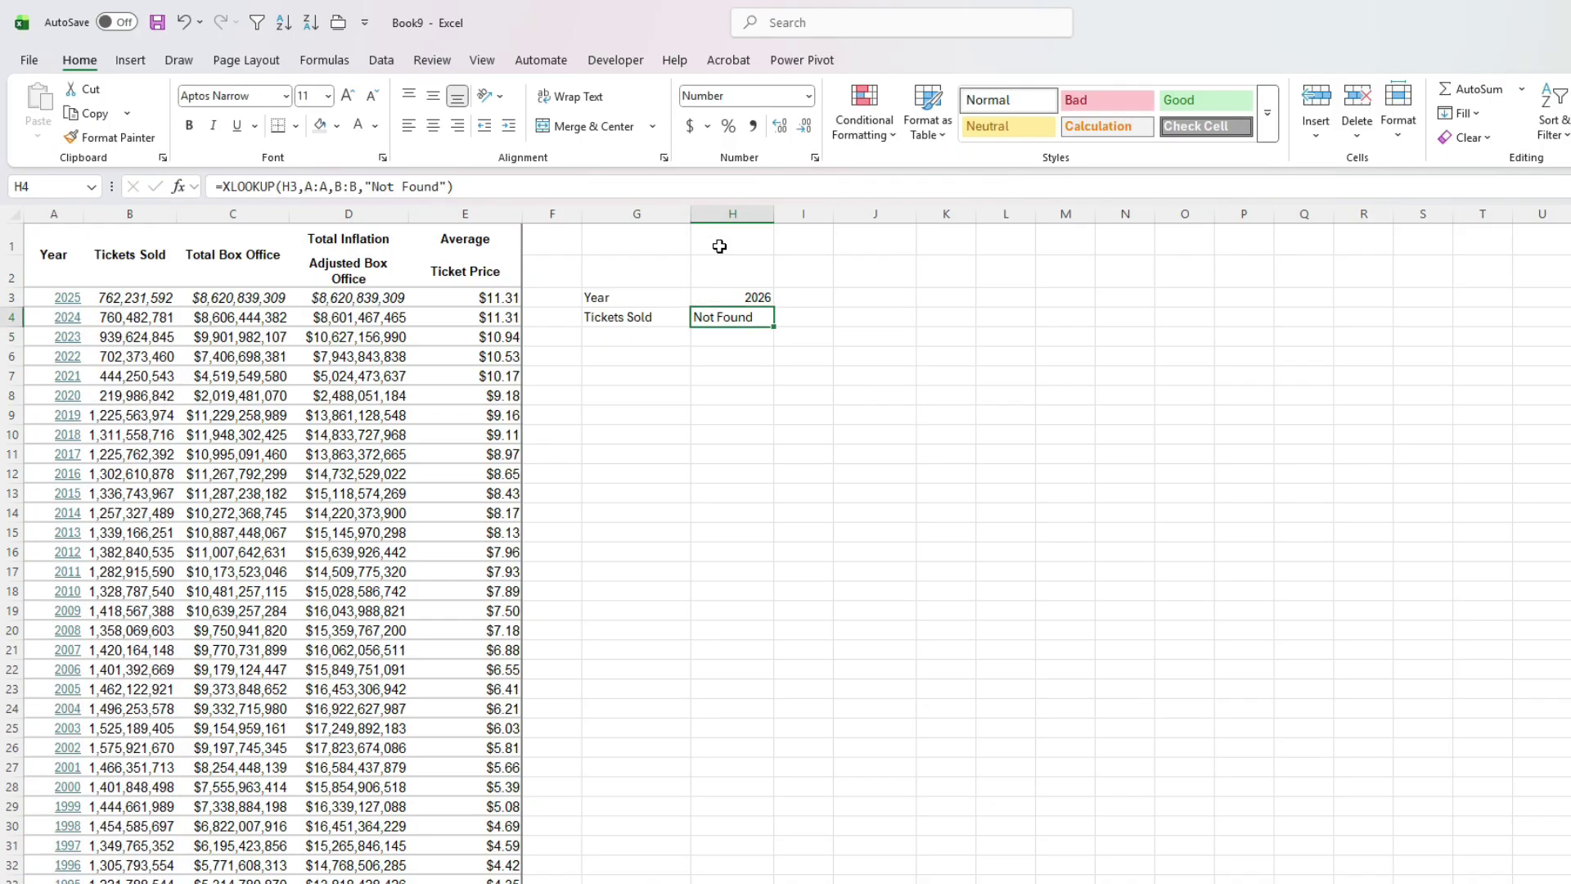